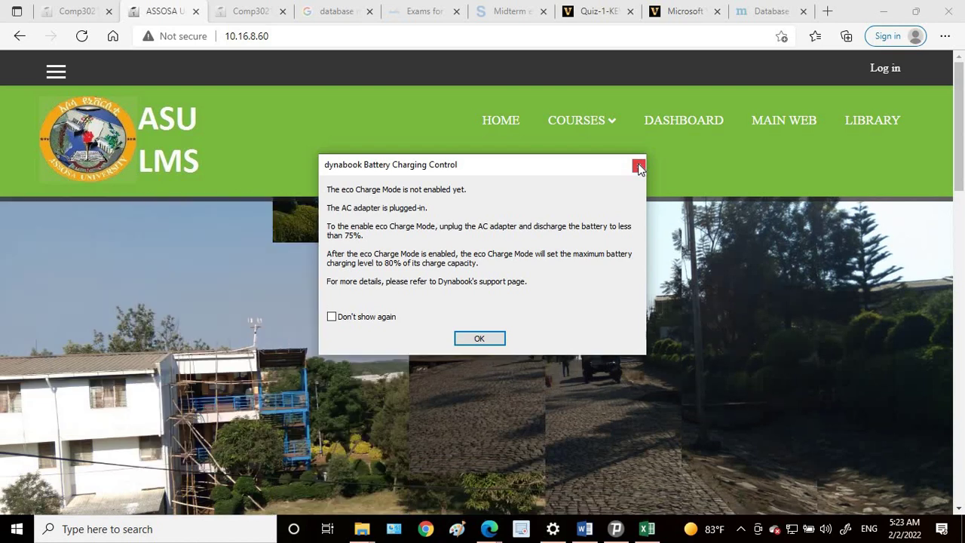
# - Dismiss the dynabook battery notice and go to the ASU LMS login page
pyautogui.click(638, 165)
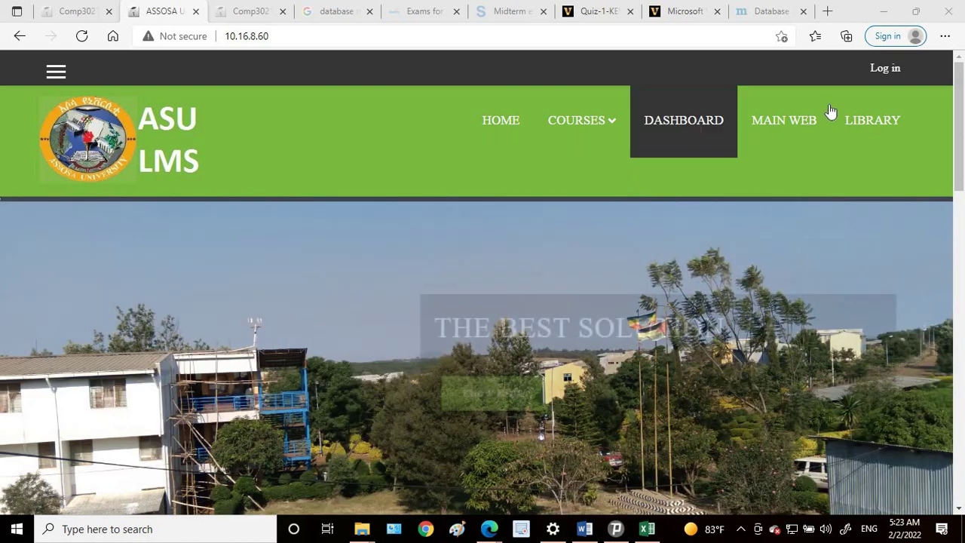
pyautogui.click(883, 69)
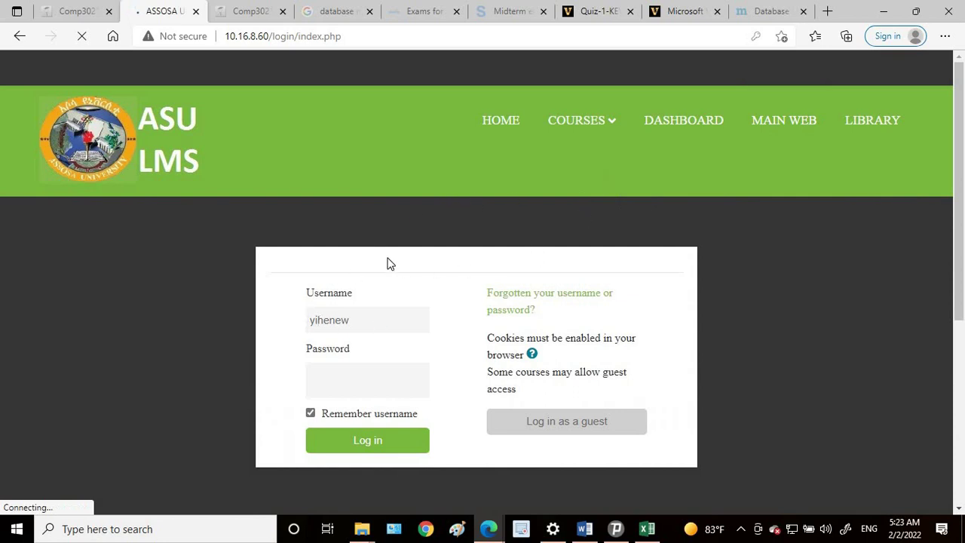
# - Sign in with the browser's saved username and password to reach the ASUELS dashboard
pyautogui.click(372, 319)
pyautogui.hotkey('ctrl', 'a')
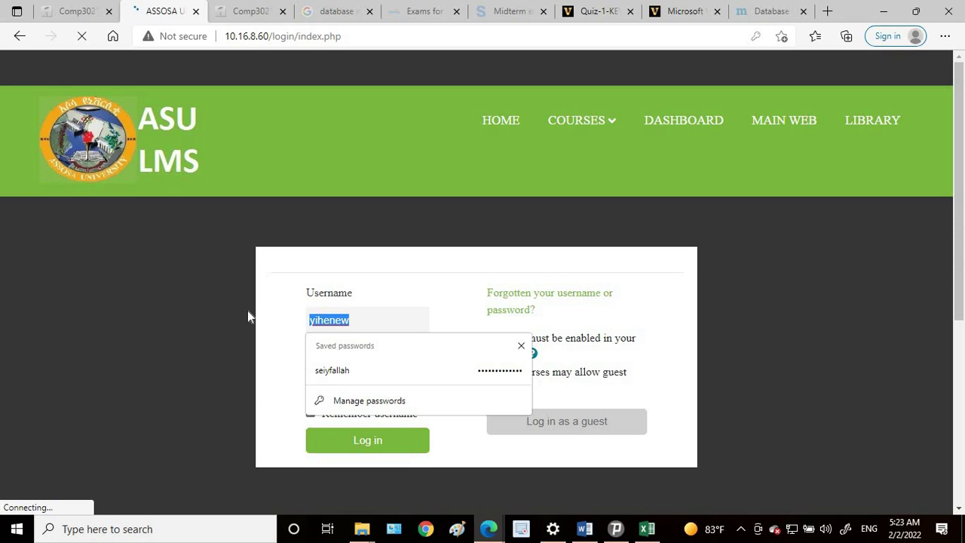
pyautogui.click(395, 371)
pyautogui.click(365, 445)
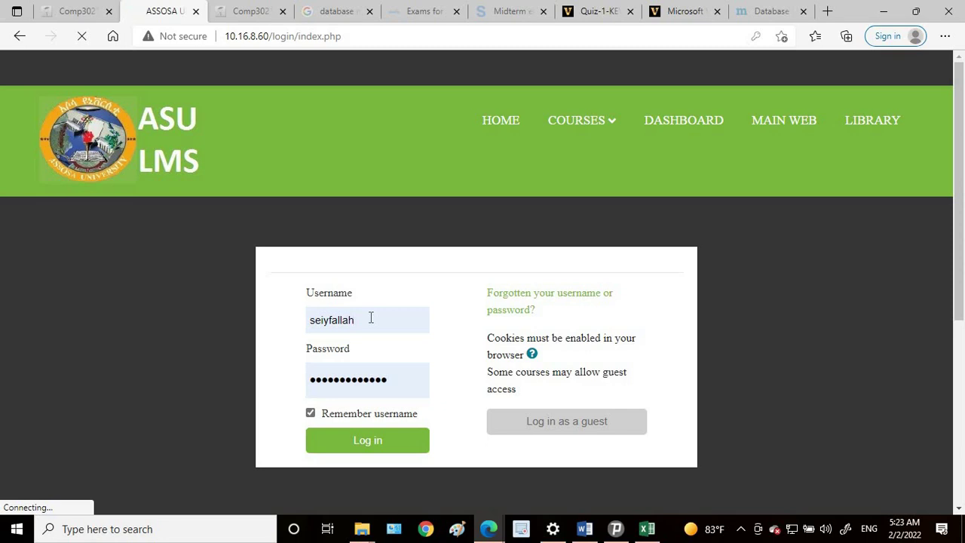
pyautogui.moveTo(368, 320); pyautogui.dragTo(293, 313)
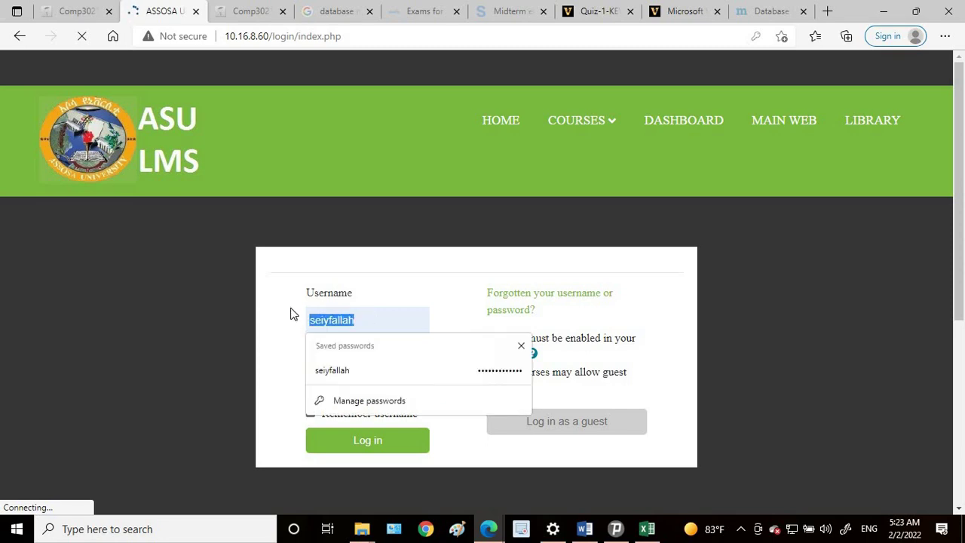
pyautogui.write('r')
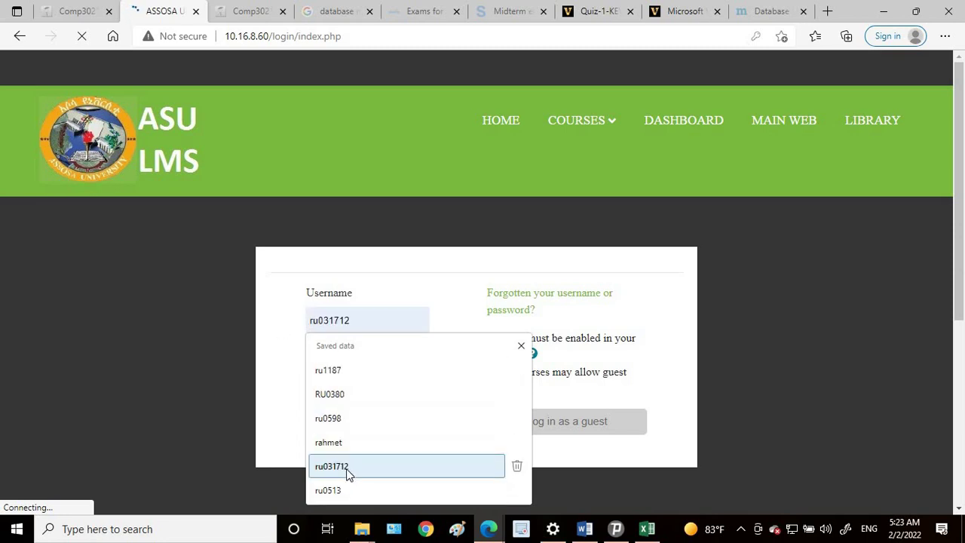
pyautogui.click(280, 360)
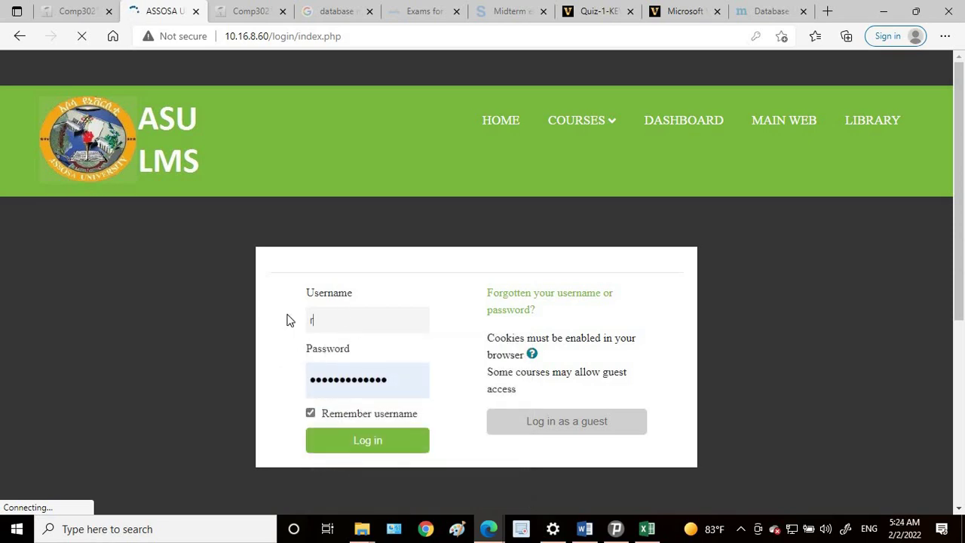
pyautogui.press('Down')
pyautogui.write('e')
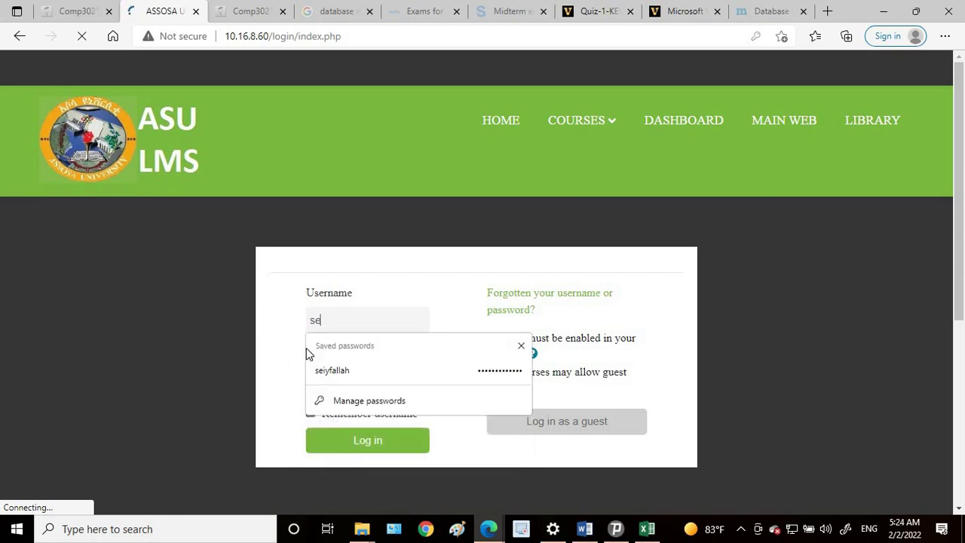
pyautogui.press('Return')
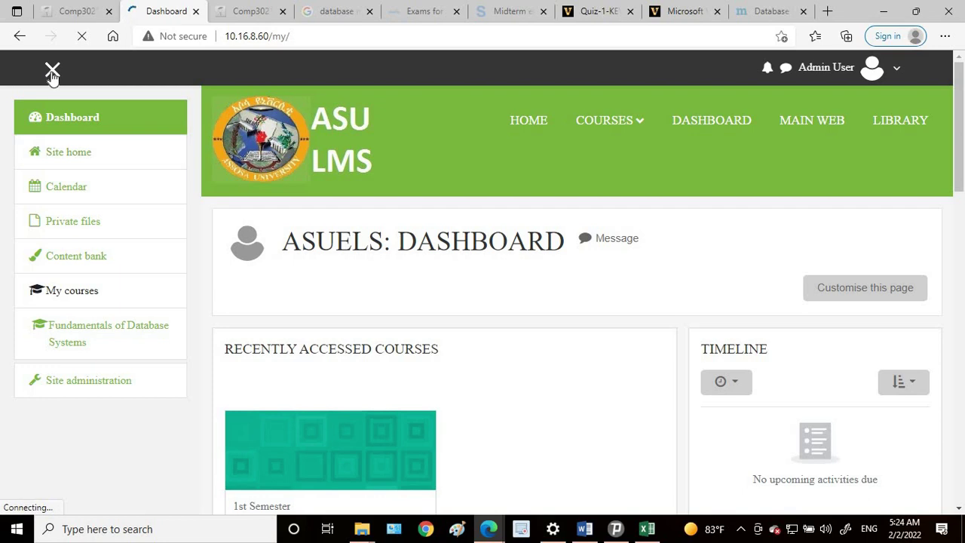
# - Go to the site home page and reopen the navigation drawer listing My courses
pyautogui.click(52, 73)
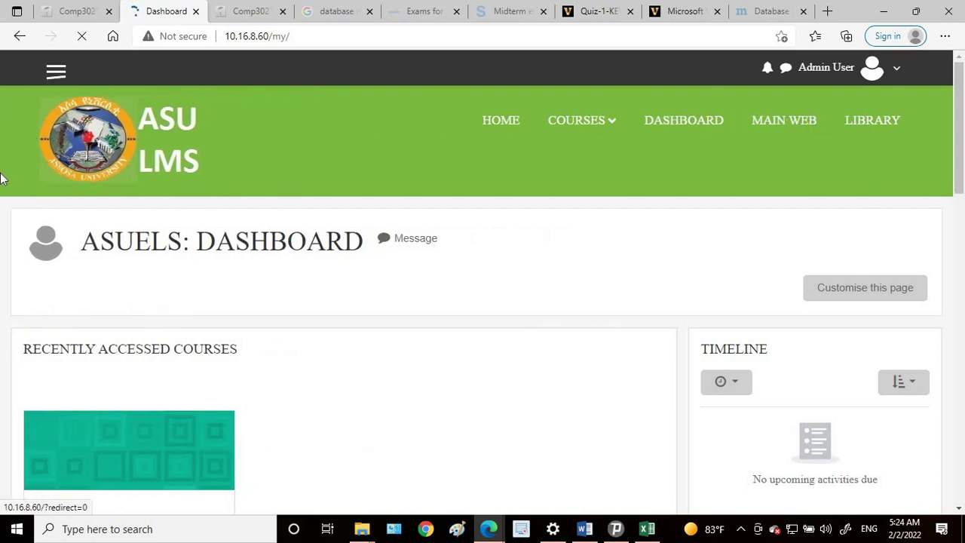
pyautogui.click(58, 72)
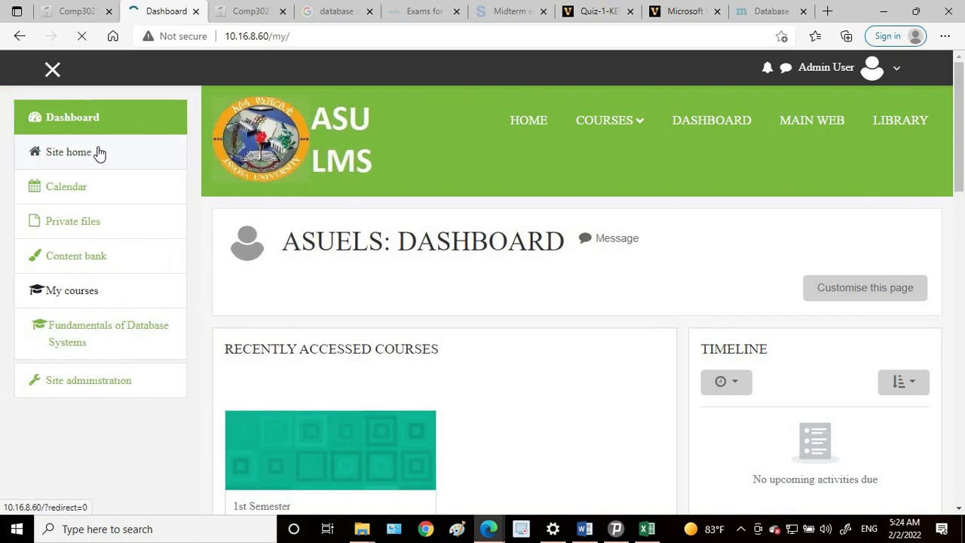
pyautogui.click(517, 126)
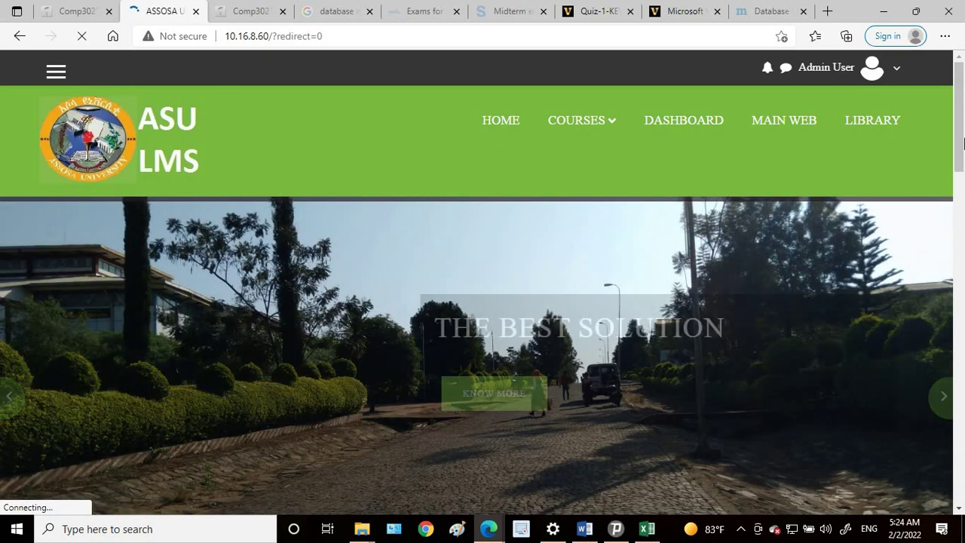
pyautogui.scroll(-1, 963, 200)
pyautogui.moveTo(963, 200); pyautogui.dragTo(958, 68)
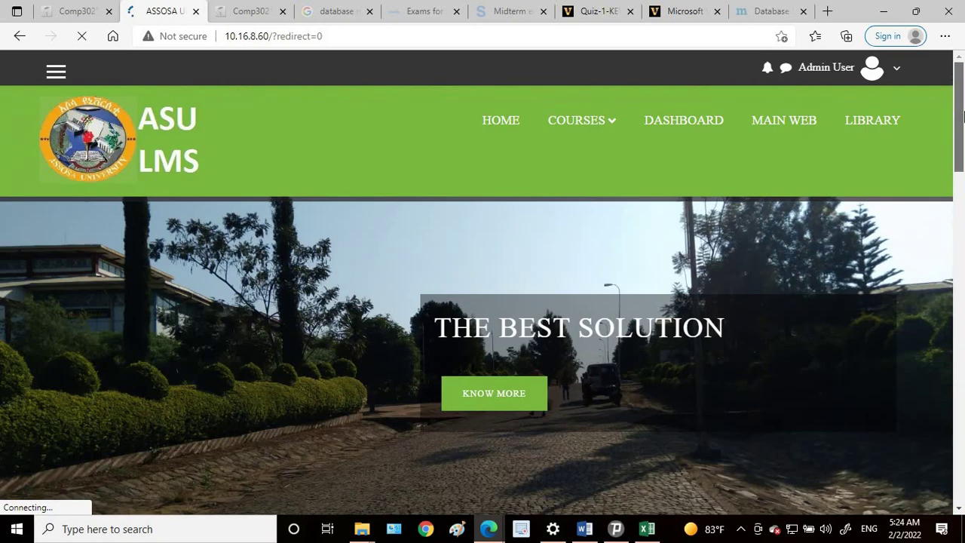
pyautogui.click(58, 73)
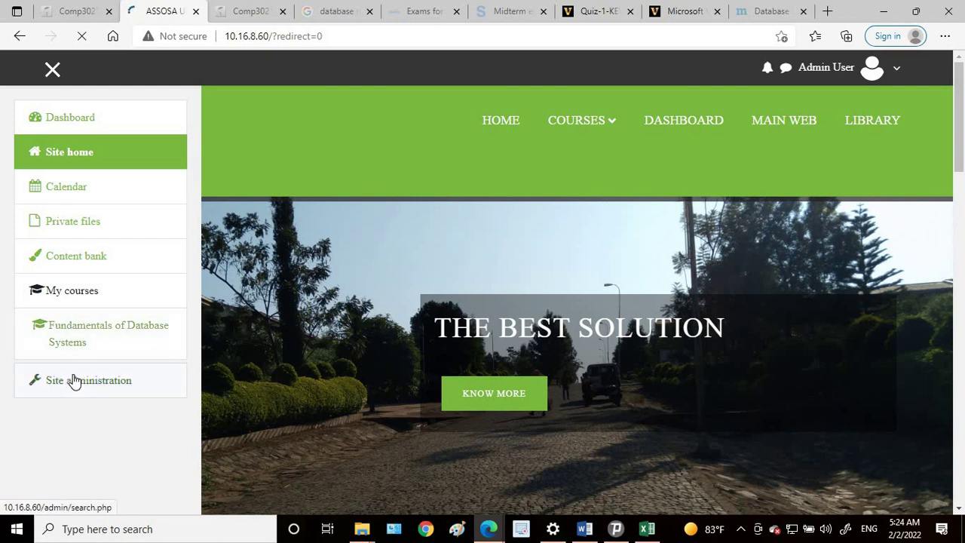
# - Open the Fundamentals of Database Systems course and its DBMS page
pyautogui.click(106, 334)
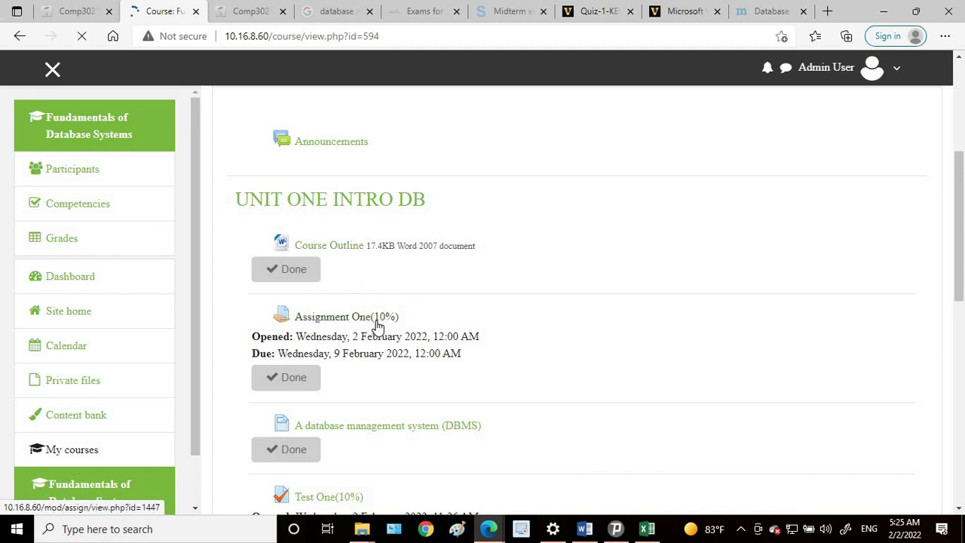
pyautogui.scroll(-1, 377, 326)
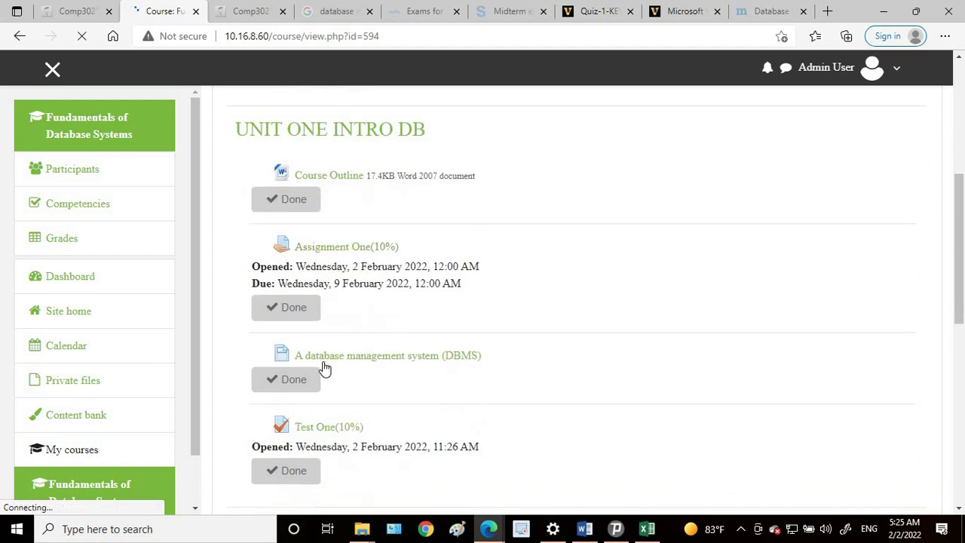
pyautogui.click(410, 360)
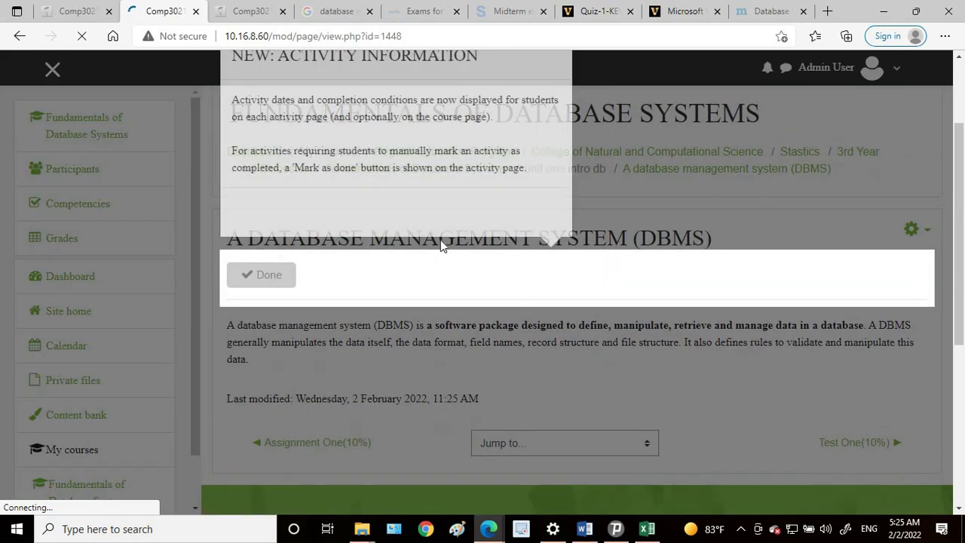
pyautogui.click(627, 244)
# - Review the DBMS page and return to the Unit One list down to Test One(10%)
pyautogui.moveTo(227, 258); pyautogui.dragTo(504, 260)
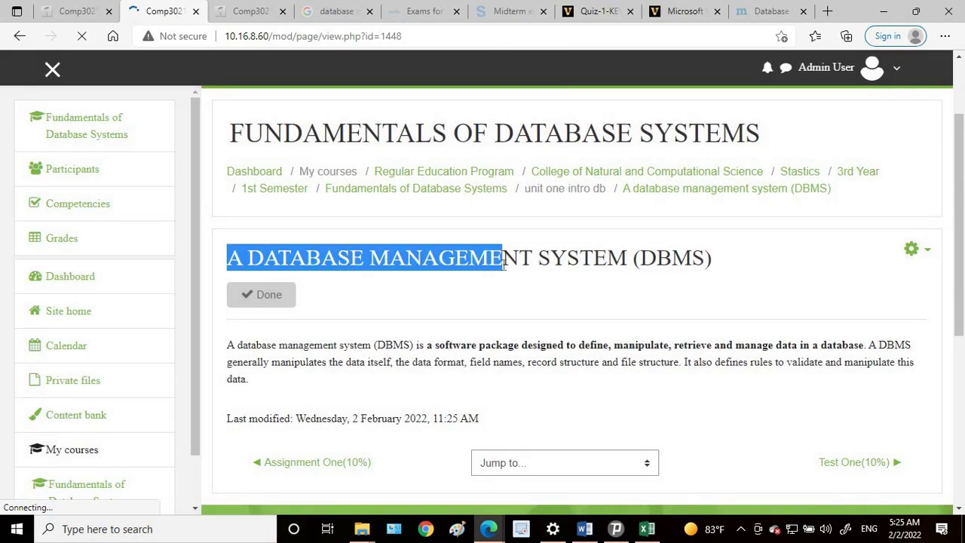
pyautogui.click(422, 316)
pyautogui.scroll(-1, 311, 422)
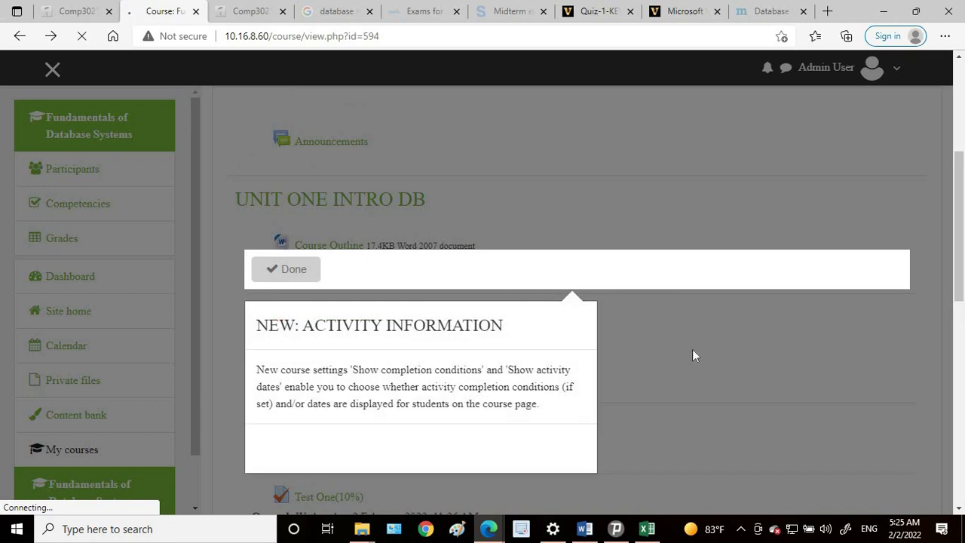
pyautogui.click(639, 202)
pyautogui.scroll(-1, 515, 351)
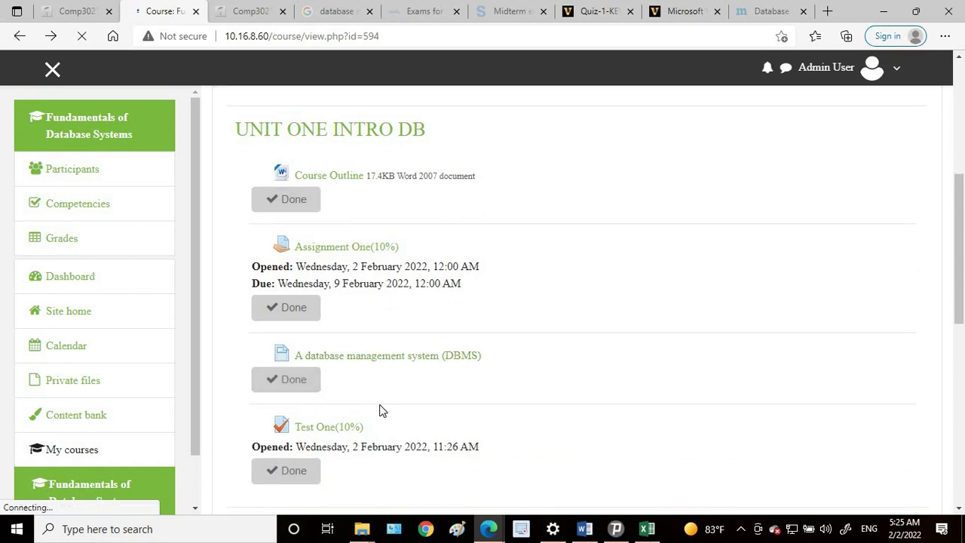
pyautogui.scroll(-2, 396, 415)
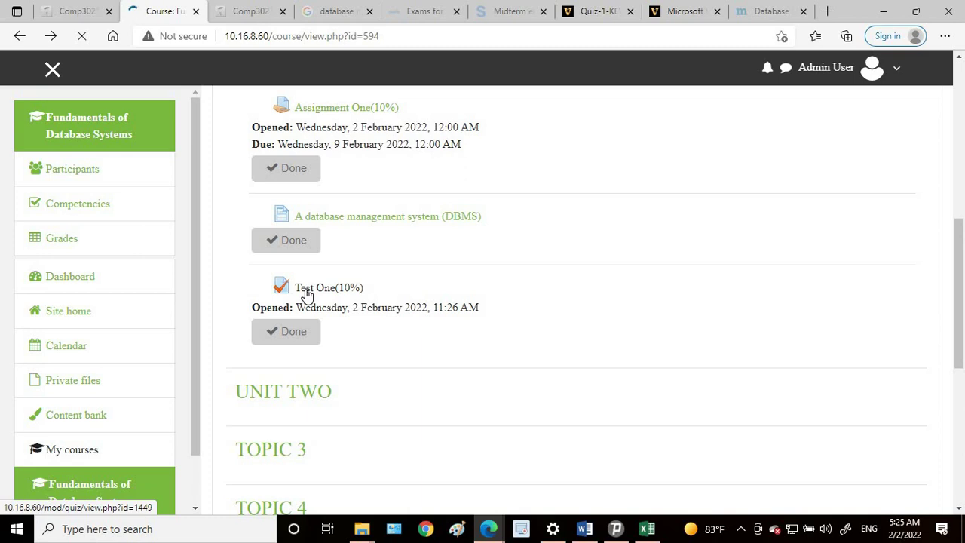
# - Open Test One(10%) and start a timed preview attempt
pyautogui.click(305, 294)
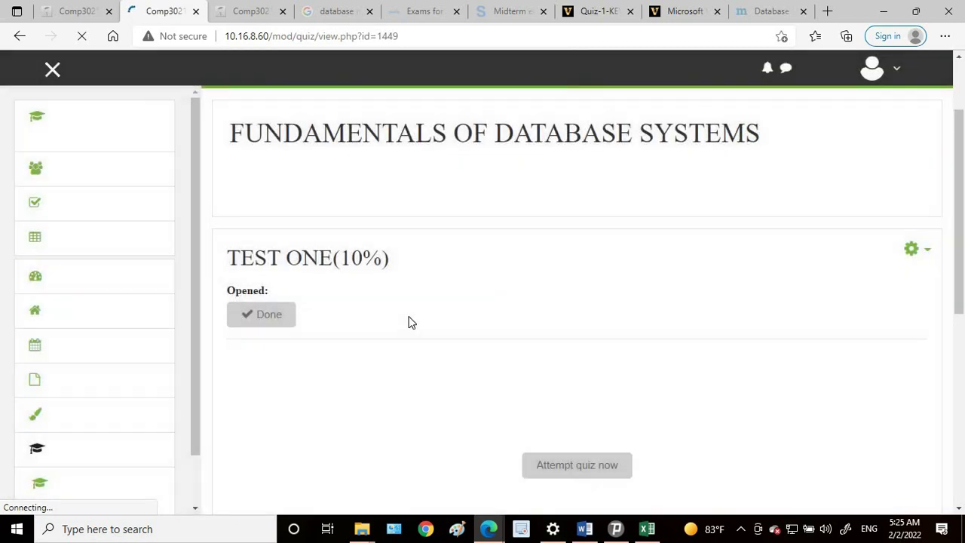
pyautogui.click(601, 469)
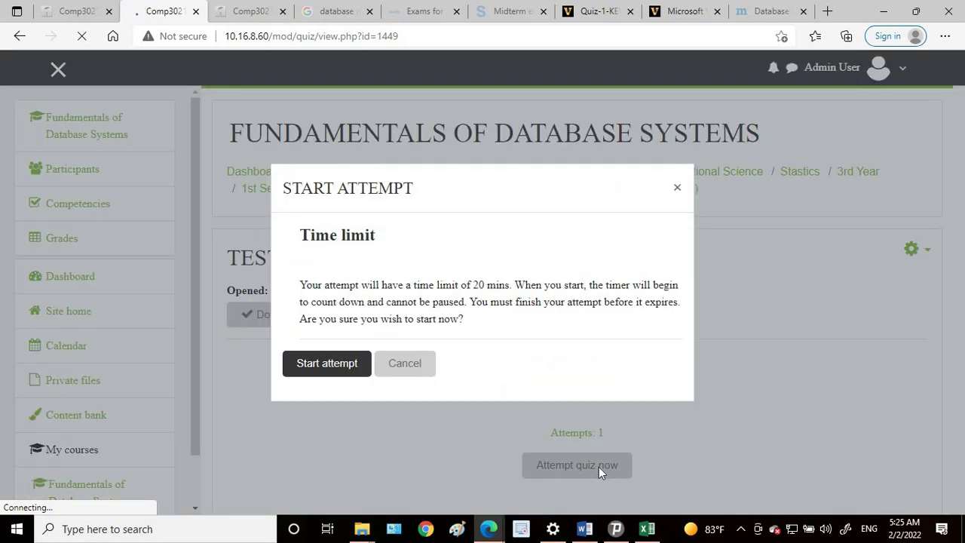
pyautogui.click(330, 366)
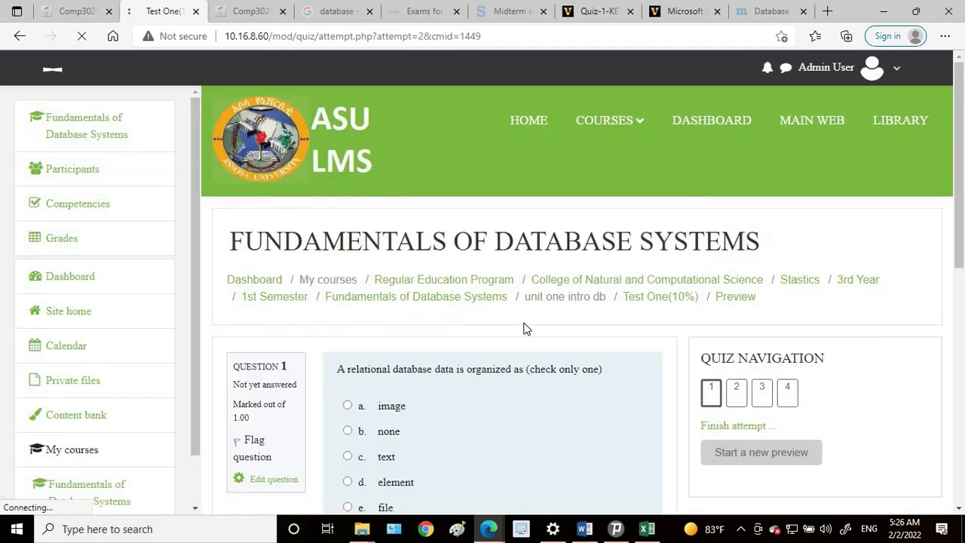
# - Answer question 1 with the option 'image' and go to question 2
pyautogui.scroll(-2, 364, 286)
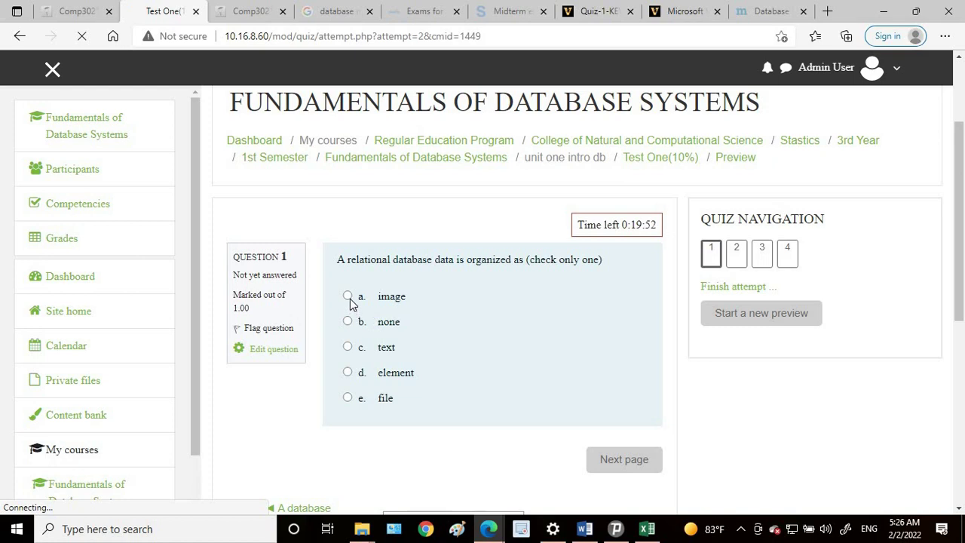
pyautogui.click(347, 296)
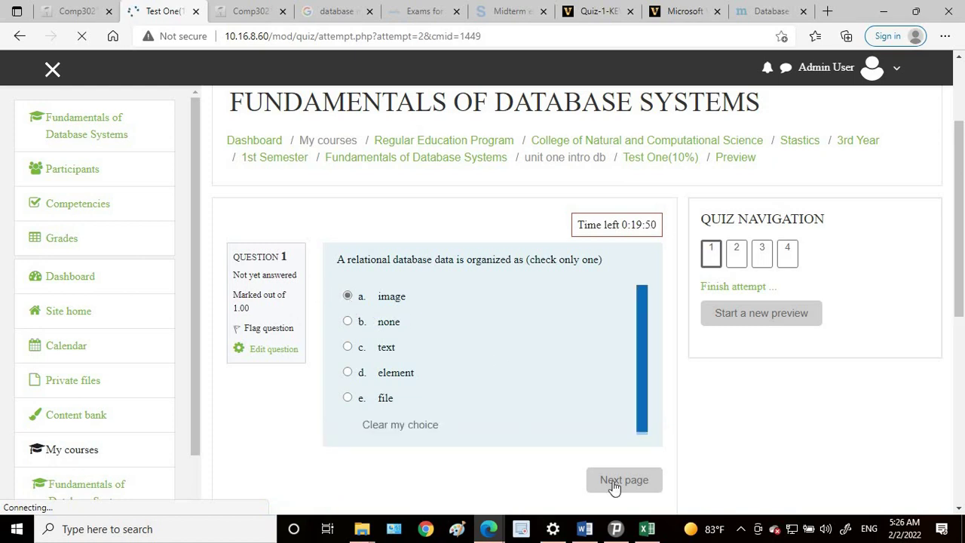
pyautogui.click(737, 260)
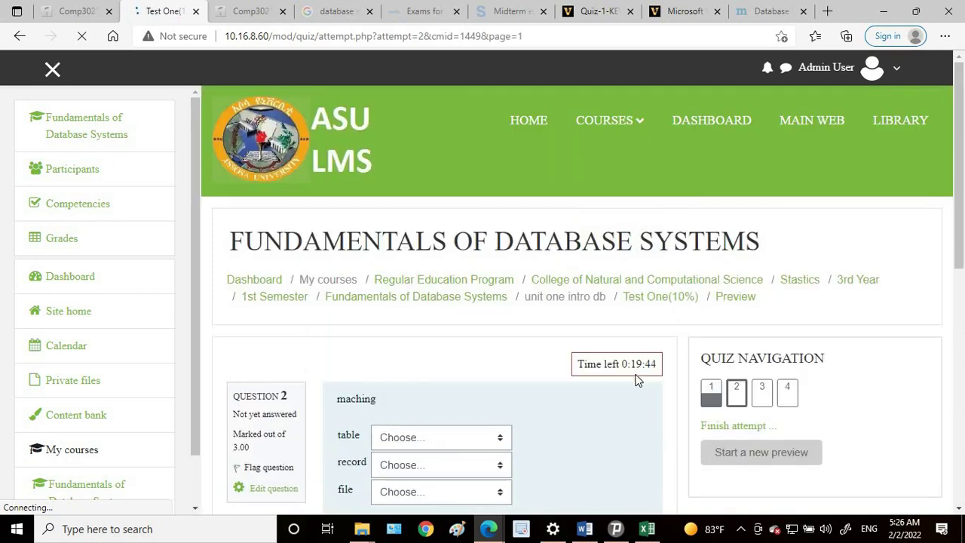
# - Match table to data, record to erd and file to erd in question 2
pyautogui.scroll(-2, 572, 361)
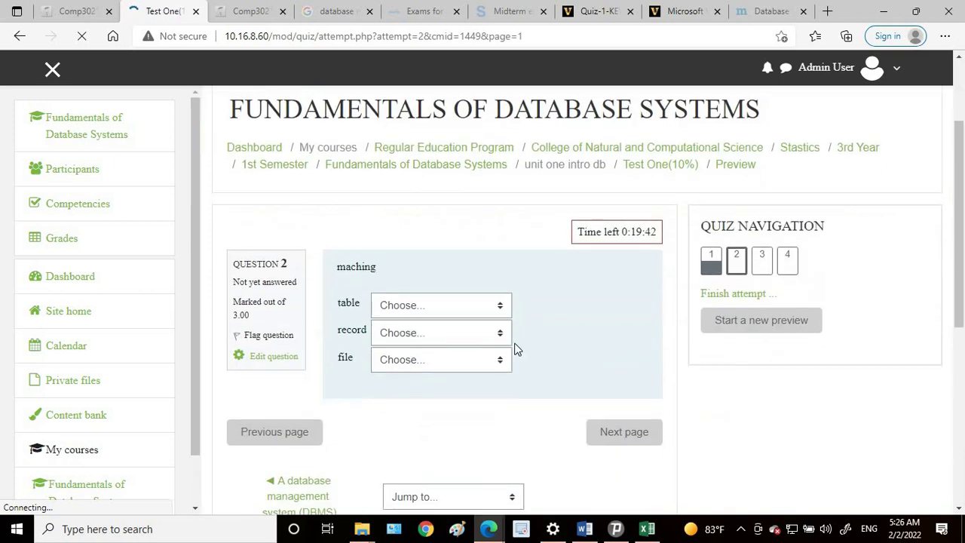
pyautogui.click(420, 302)
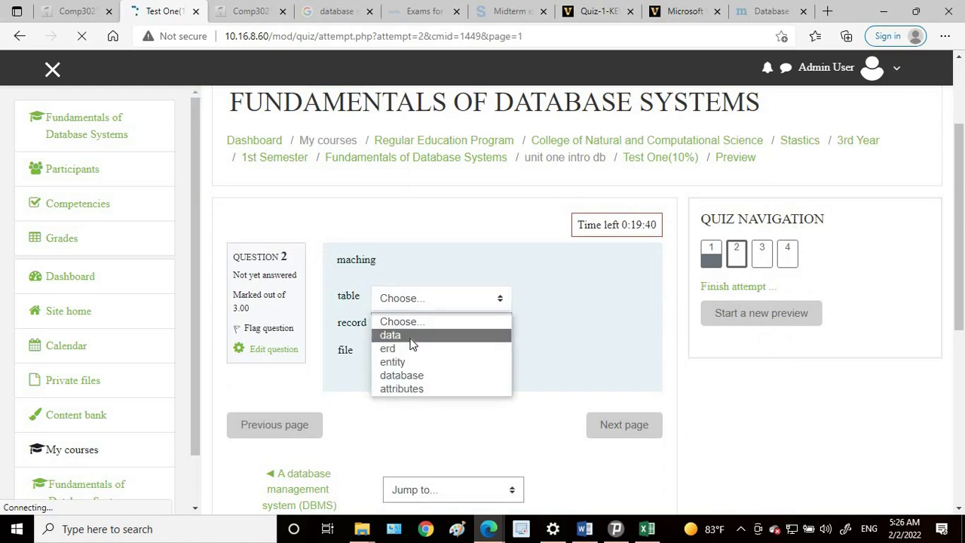
pyautogui.click(416, 334)
pyautogui.click(412, 331)
pyautogui.click(411, 371)
pyautogui.click(414, 357)
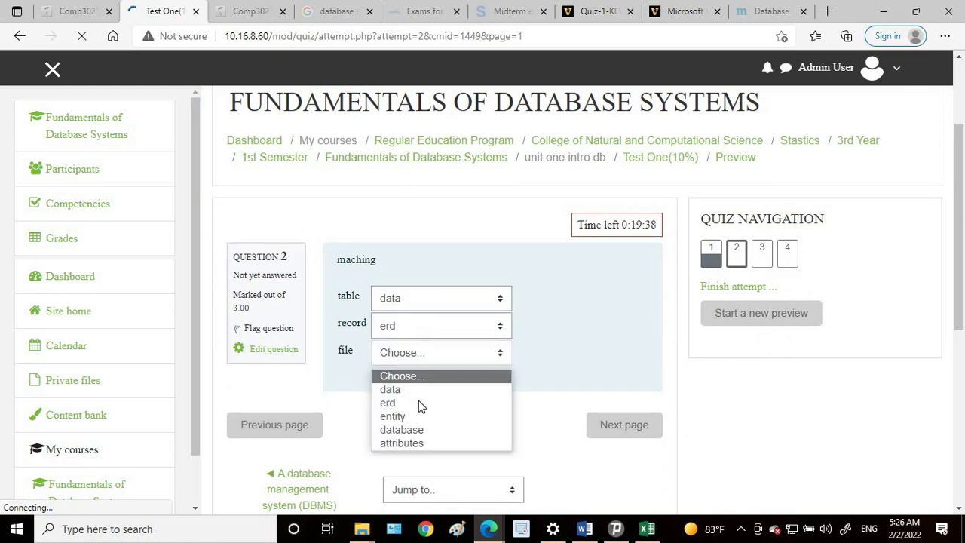
pyautogui.click(420, 403)
pyautogui.click(622, 436)
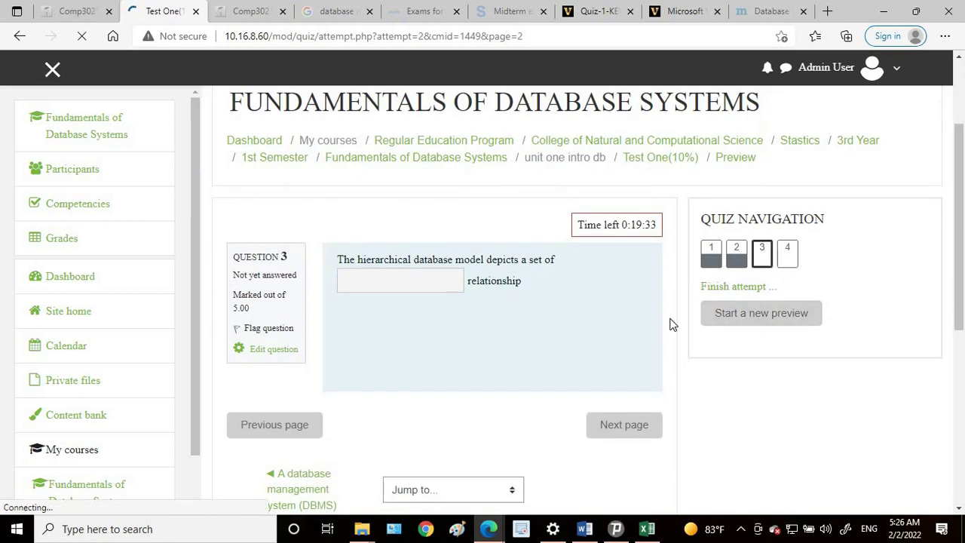
# - Fill question 3's blank with 'many' and continue to question 4
pyautogui.click(405, 290)
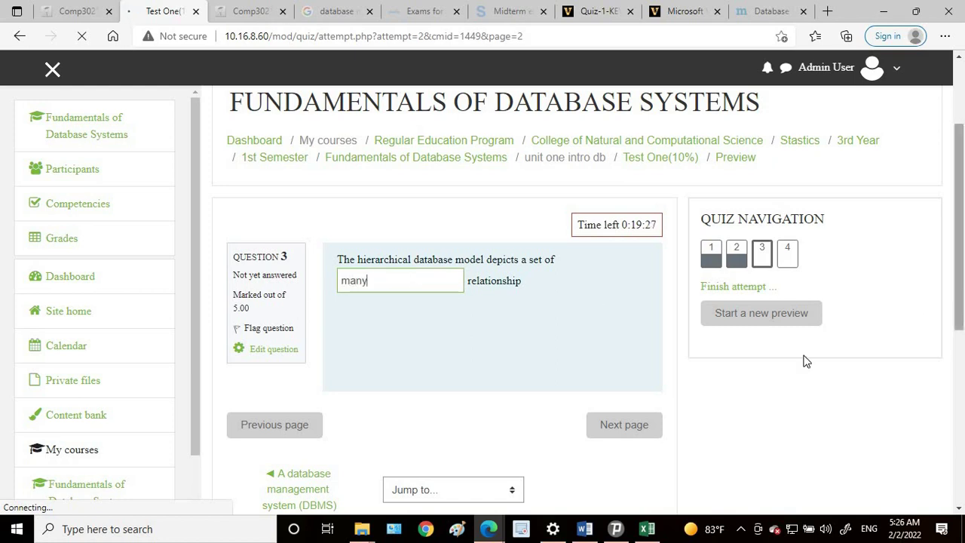
pyautogui.click(624, 424)
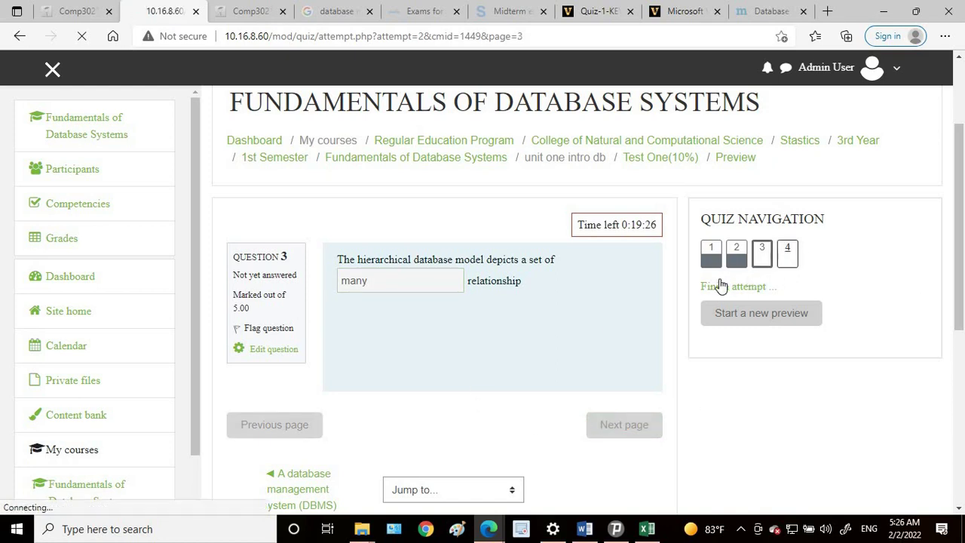
pyautogui.scroll(-2, 435, 344)
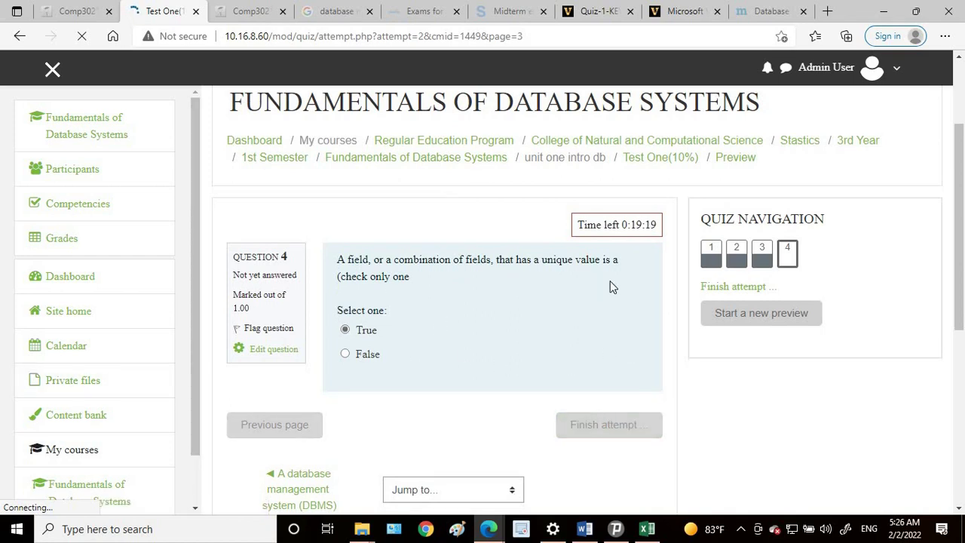
pyautogui.scroll(-3, 633, 369)
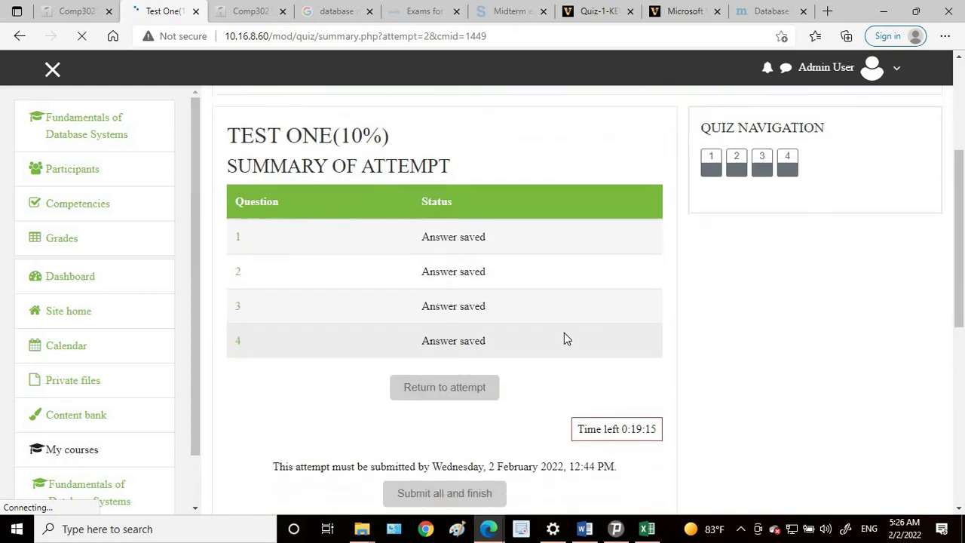
# - Submit all and finish the Test One(10%) attempt, confirming in the dialog
pyautogui.scroll(-2, 566, 339)
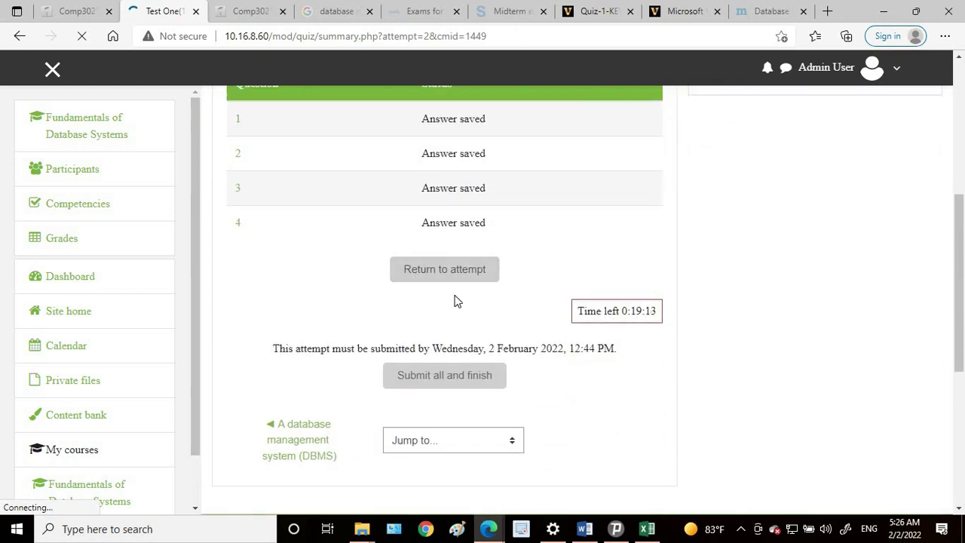
pyautogui.click(434, 380)
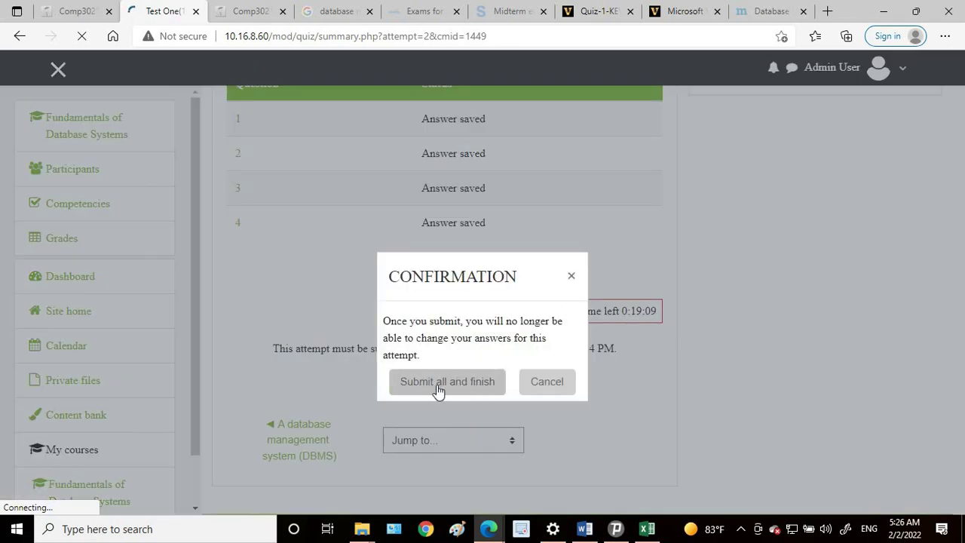
pyautogui.click(438, 384)
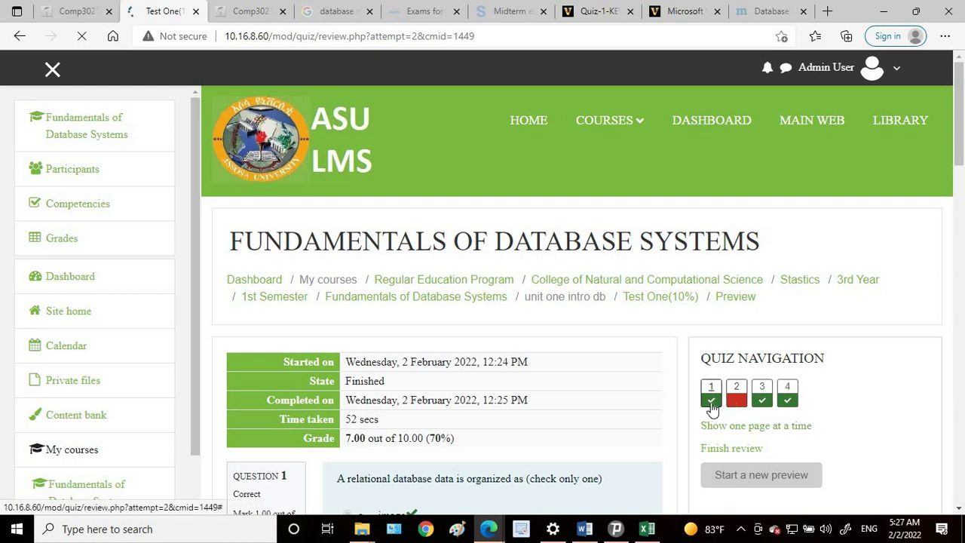
# - Scroll through the graded Test One(10%) attempt review
pyautogui.scroll(-2, 616, 396)
pyautogui.scroll(-10, 588, 391)
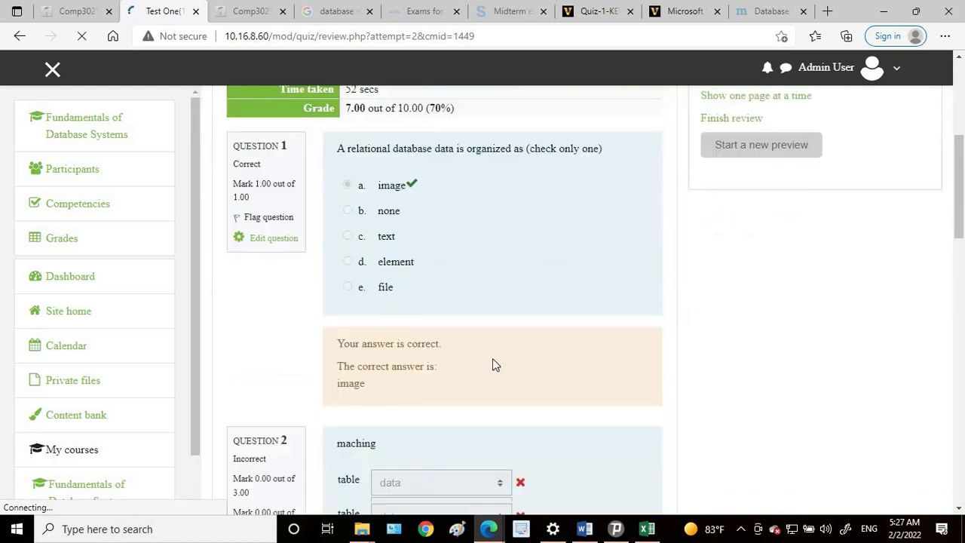
pyautogui.scroll(2, 535, 308)
pyautogui.scroll(3, 548, 316)
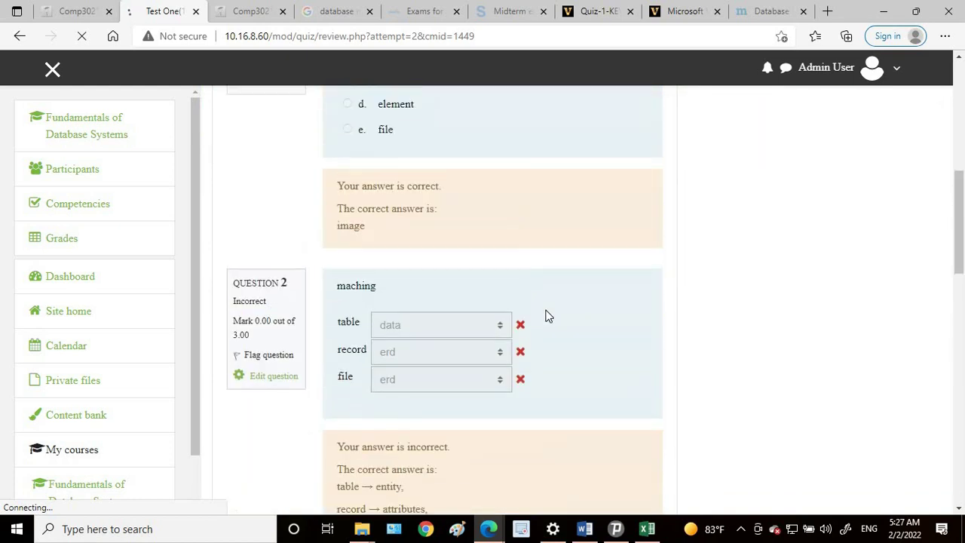
pyautogui.scroll(-3, 548, 316)
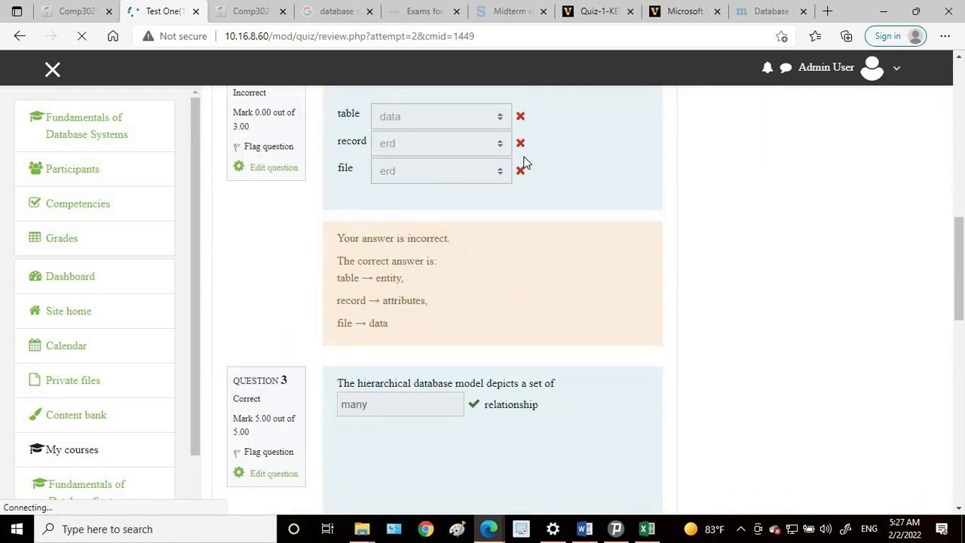
pyautogui.scroll(2, 523, 189)
pyautogui.scroll(-2, 512, 162)
pyautogui.scroll(-3, 554, 241)
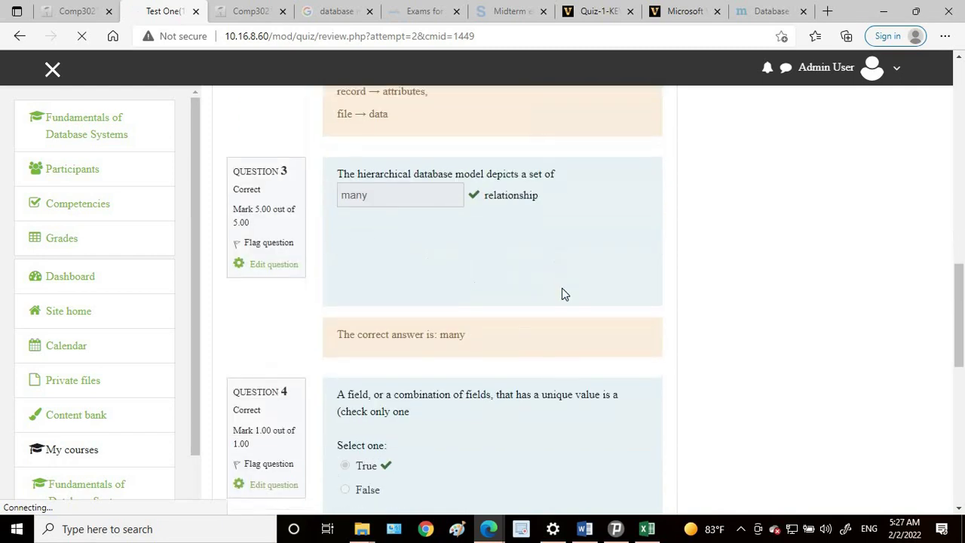
pyautogui.scroll(-6, 564, 292)
pyautogui.scroll(2, 641, 279)
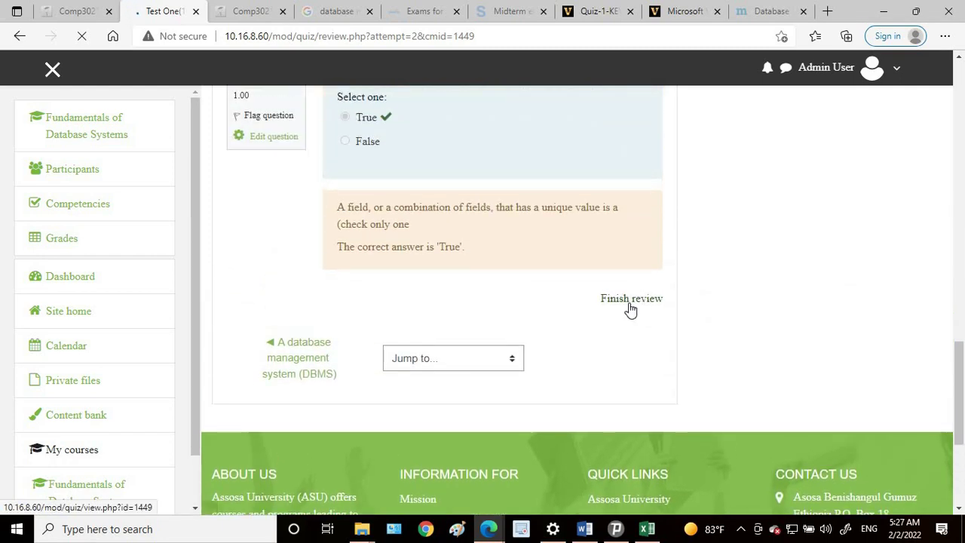
# - Finish the review and close the Activity Information tour on the quiz page
pyautogui.click(642, 306)
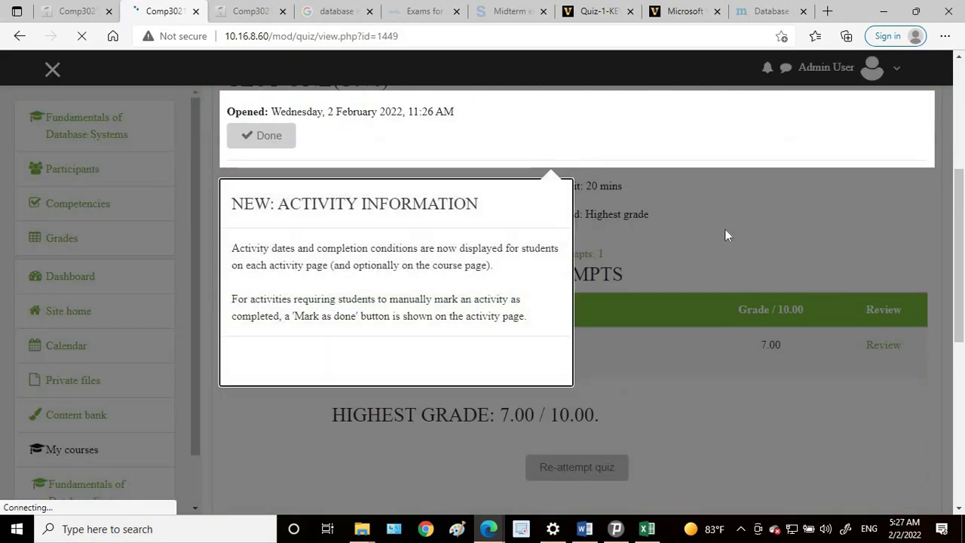
pyautogui.click(725, 232)
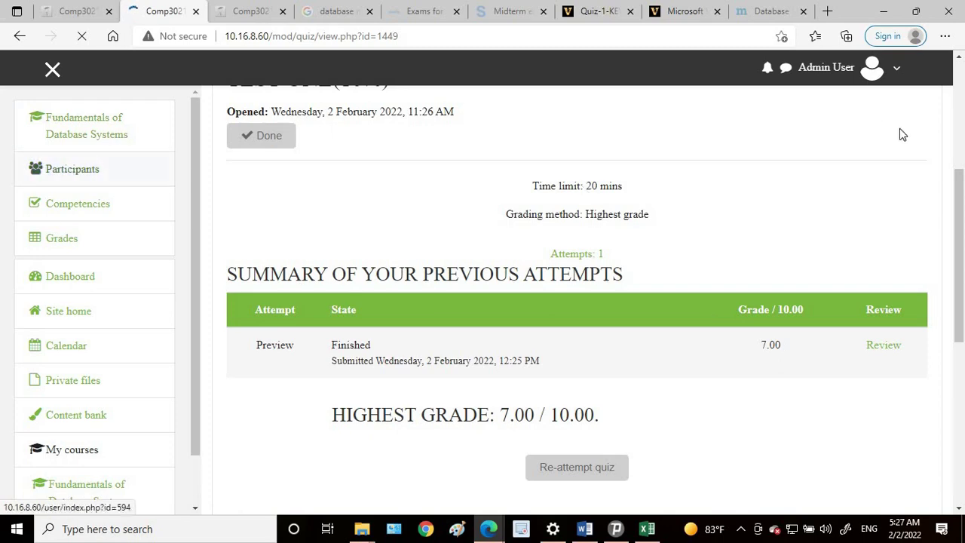
pyautogui.click(961, 98)
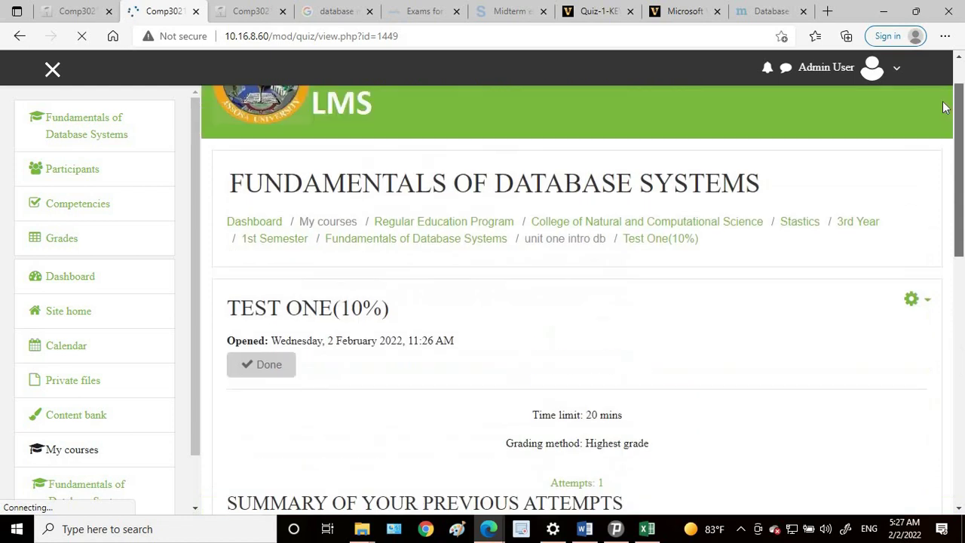
pyautogui.moveTo(960, 107); pyautogui.dragTo(961, 334)
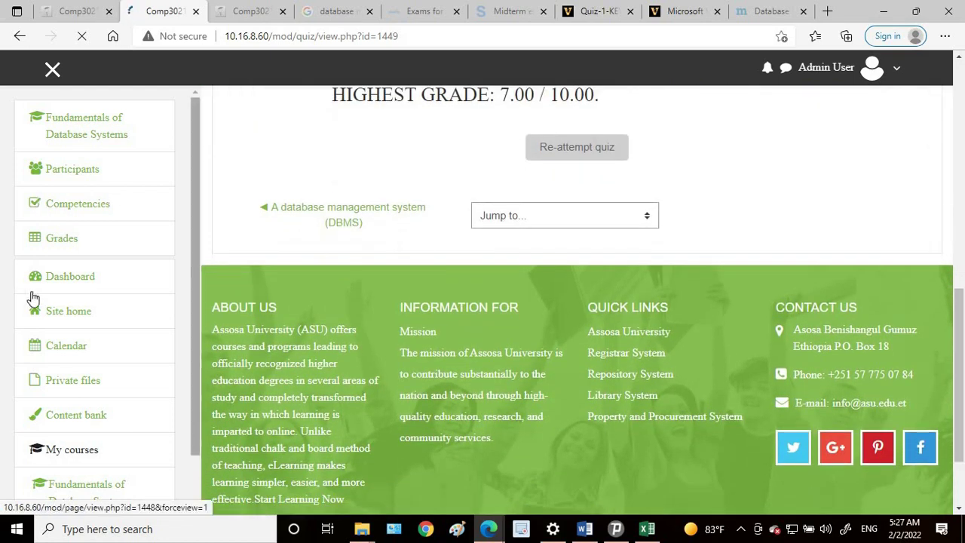
# - Search your courses for 'statistics' from Site home and browse the results
pyautogui.click(70, 313)
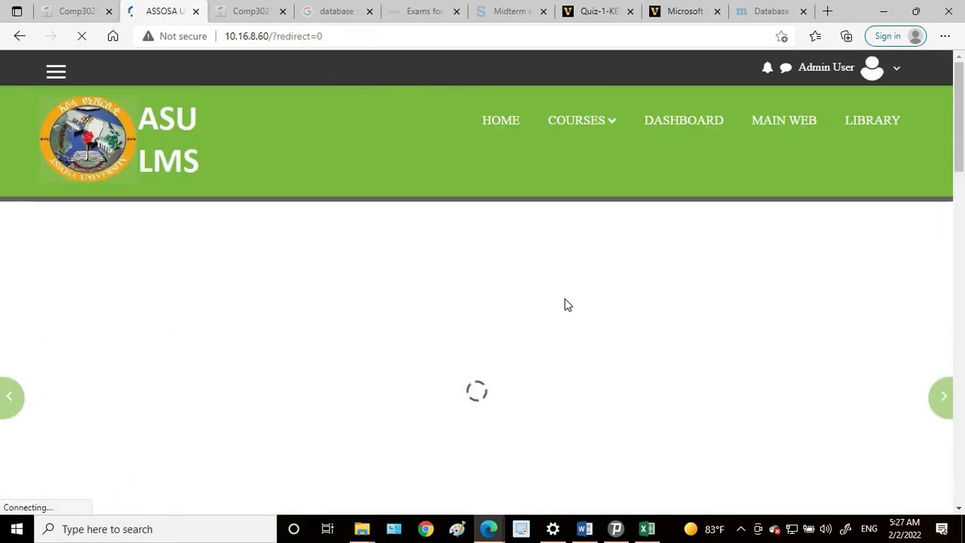
pyautogui.scroll(-5, 569, 298)
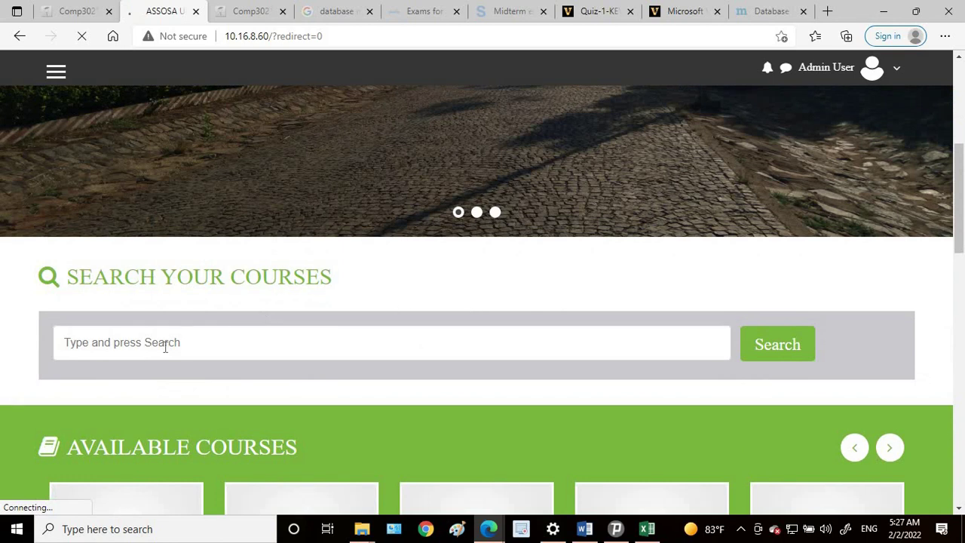
pyautogui.click(165, 346)
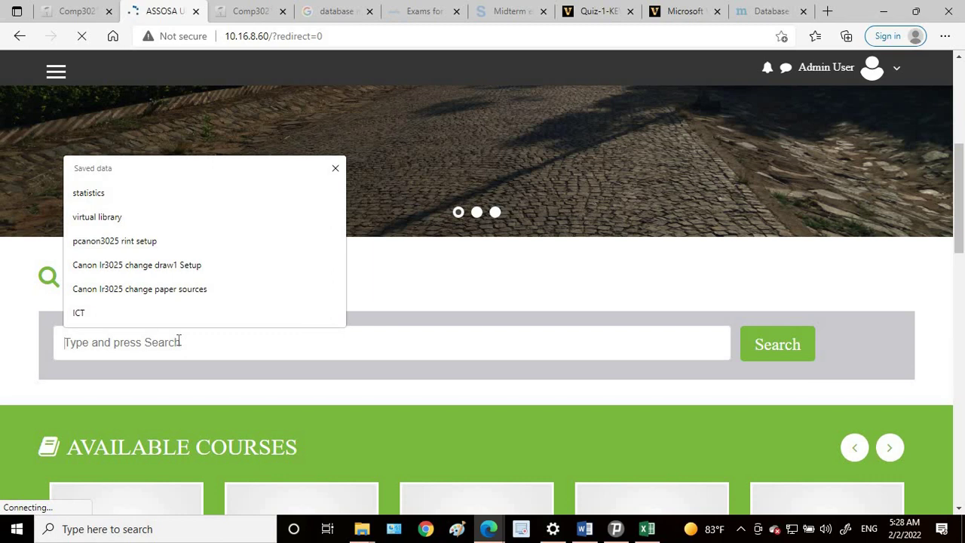
pyautogui.write('statis')
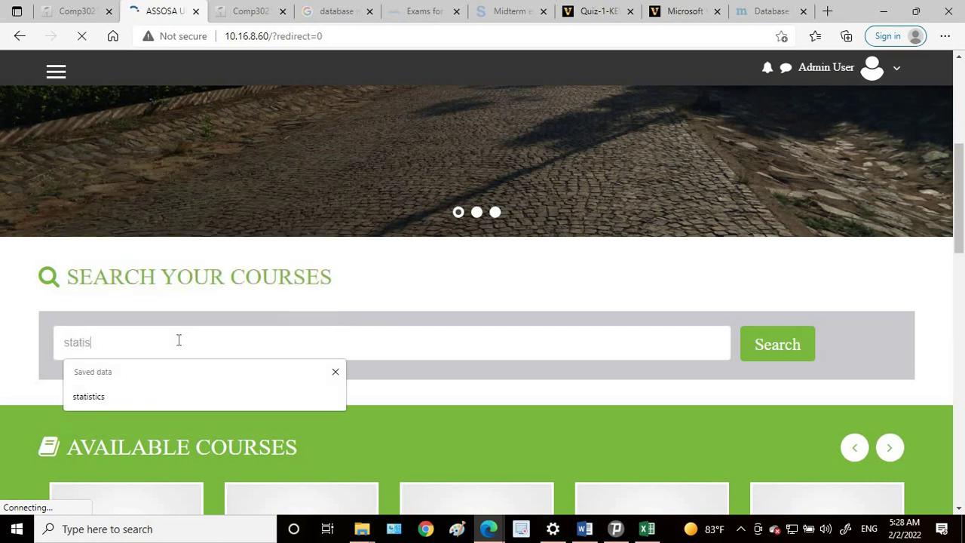
pyautogui.write('tics')
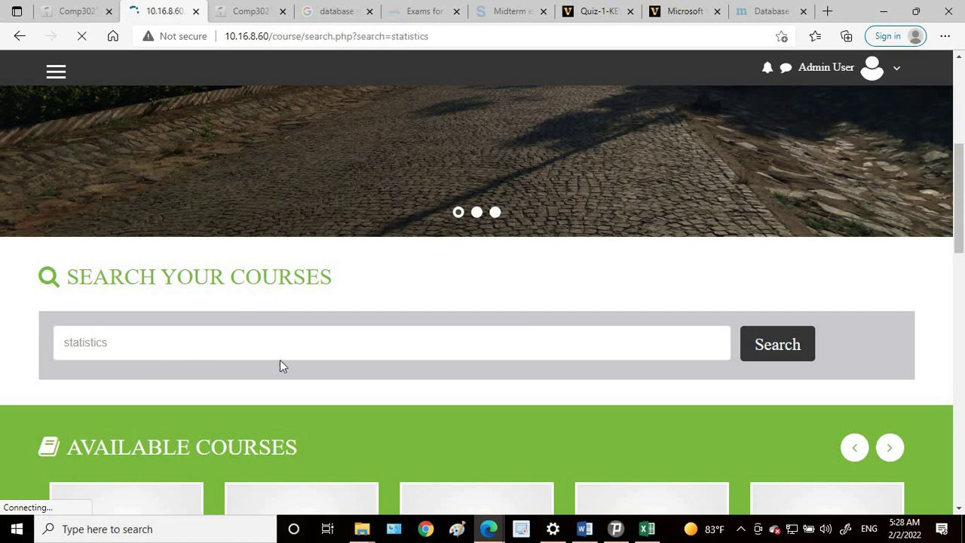
pyautogui.scroll(-2, 467, 381)
pyautogui.scroll(-2, 496, 388)
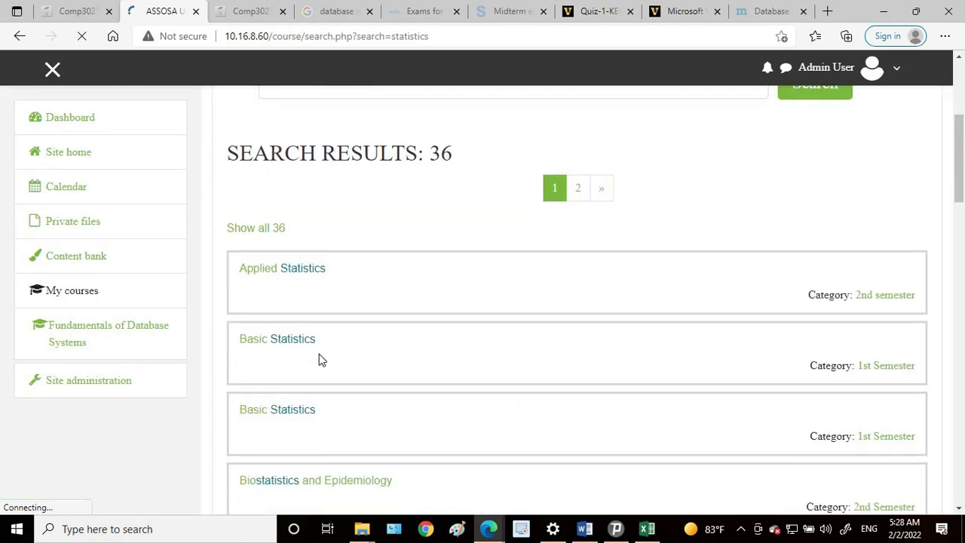
pyautogui.scroll(-4, 349, 373)
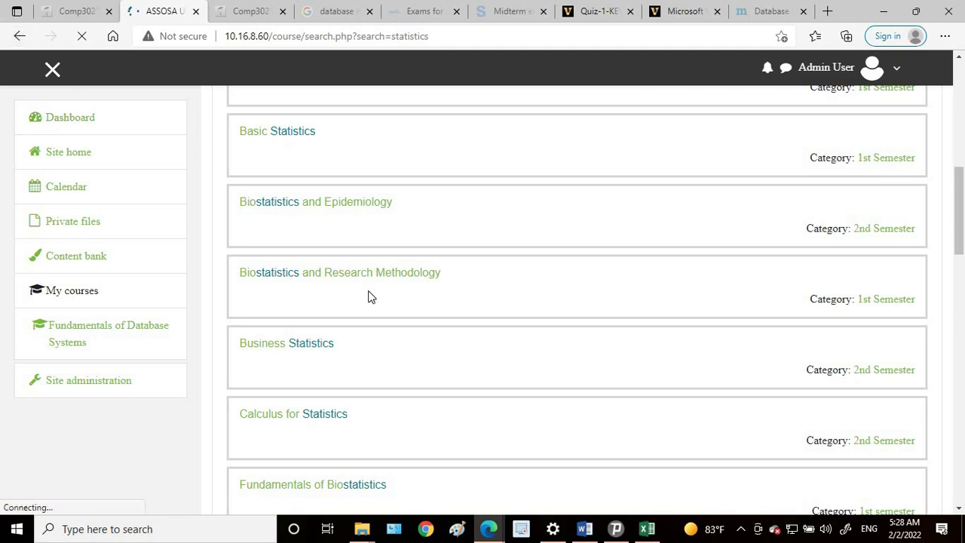
pyautogui.scroll(-10, 452, 384)
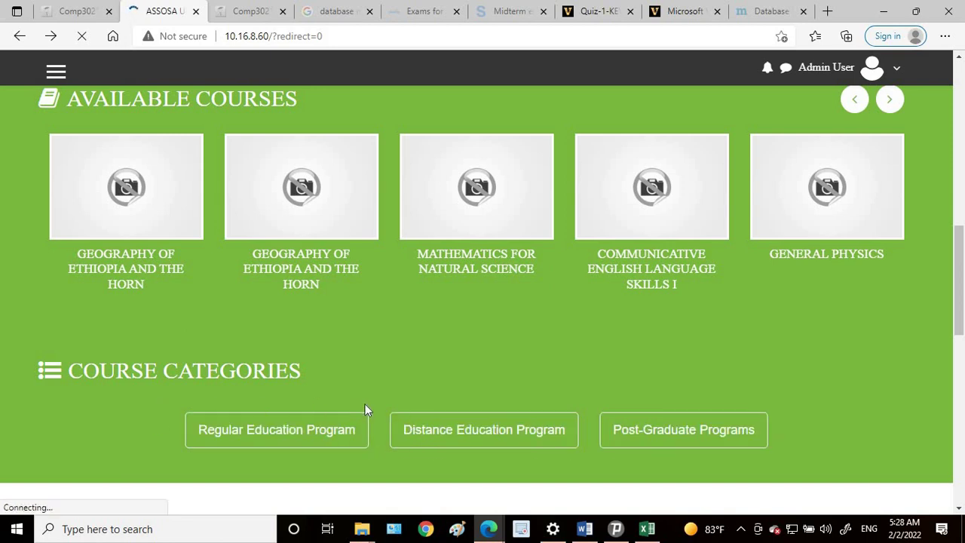
# - Open the Regular Education Program category and expand all its college categories
pyautogui.moveTo(365, 404); pyautogui.dragTo(380, 448)
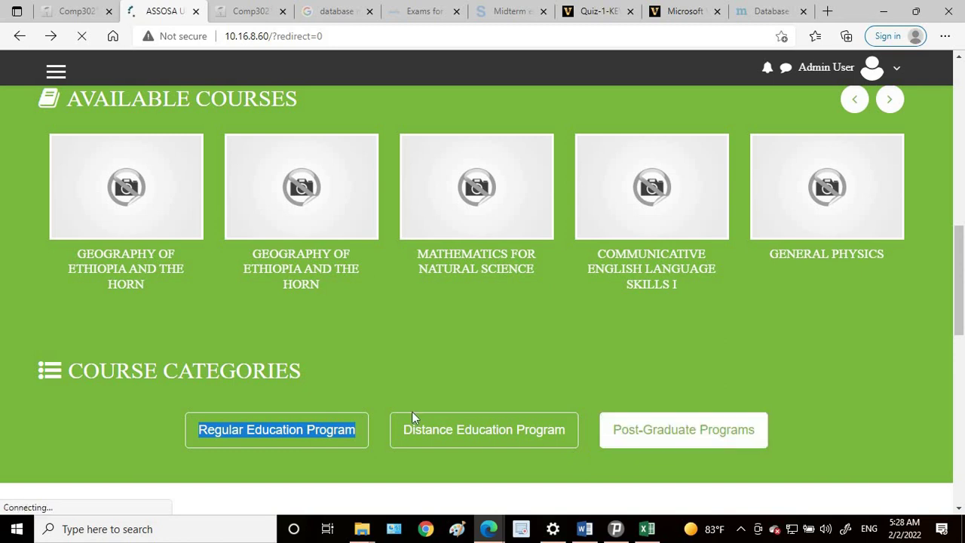
pyautogui.click(248, 438)
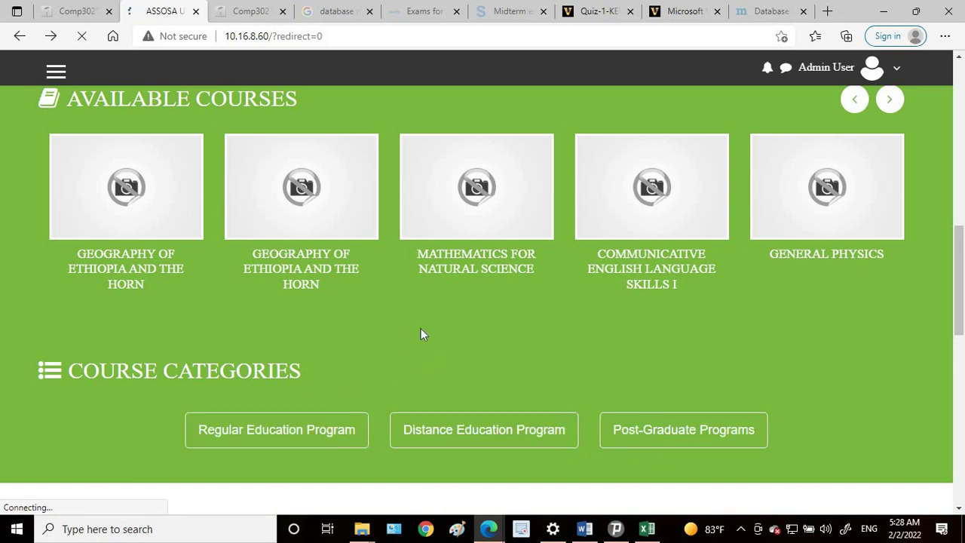
pyautogui.scroll(-2, 452, 373)
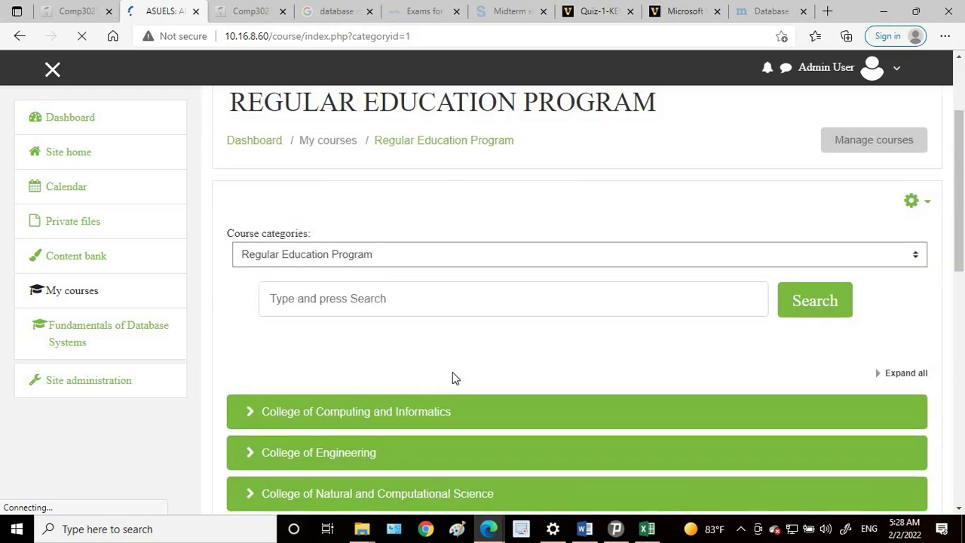
pyautogui.scroll(-1, 453, 377)
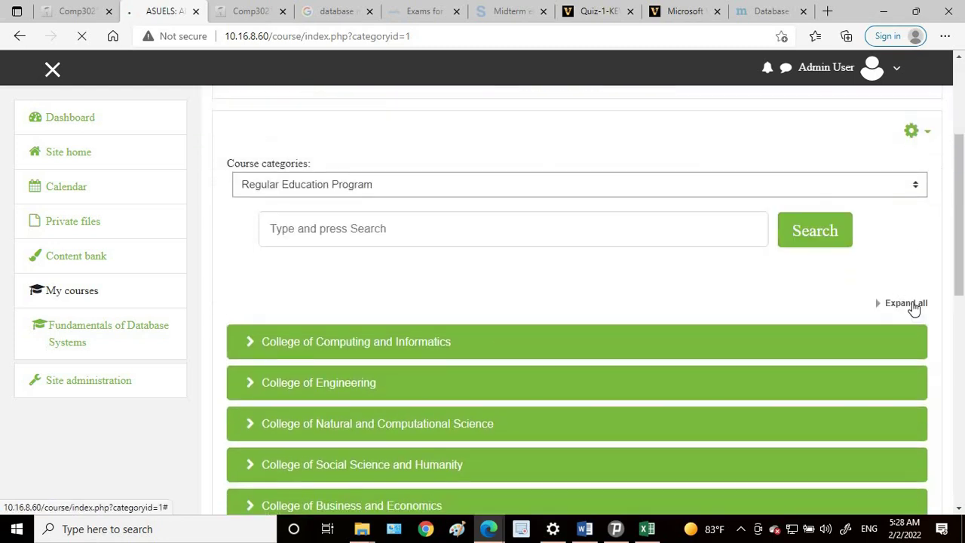
pyautogui.click(910, 304)
pyautogui.scroll(-7, 912, 307)
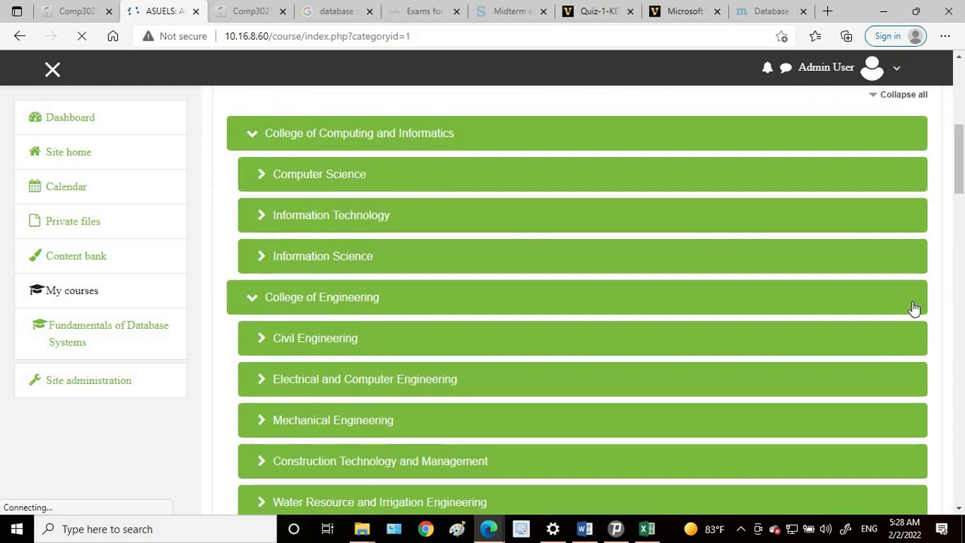
pyautogui.scroll(-3, 912, 307)
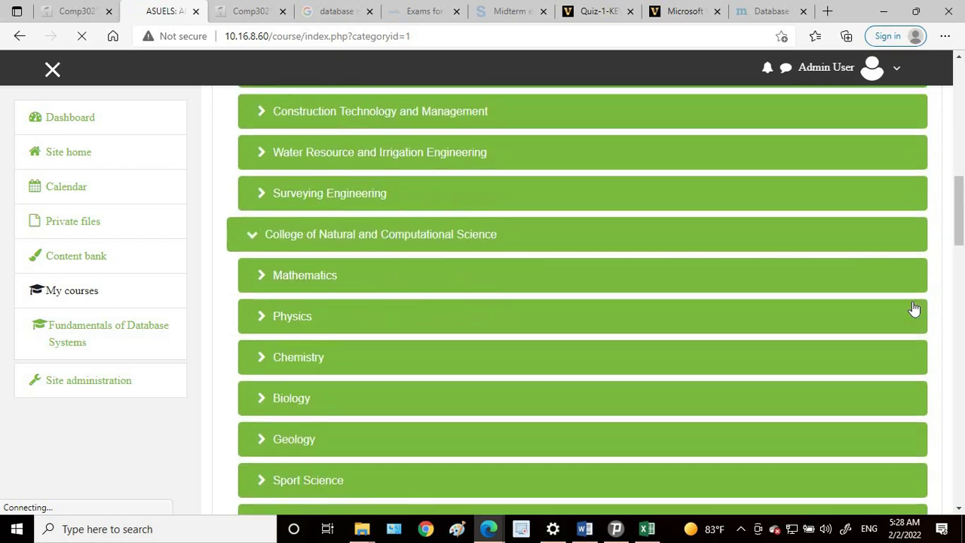
pyautogui.scroll(-1, 912, 307)
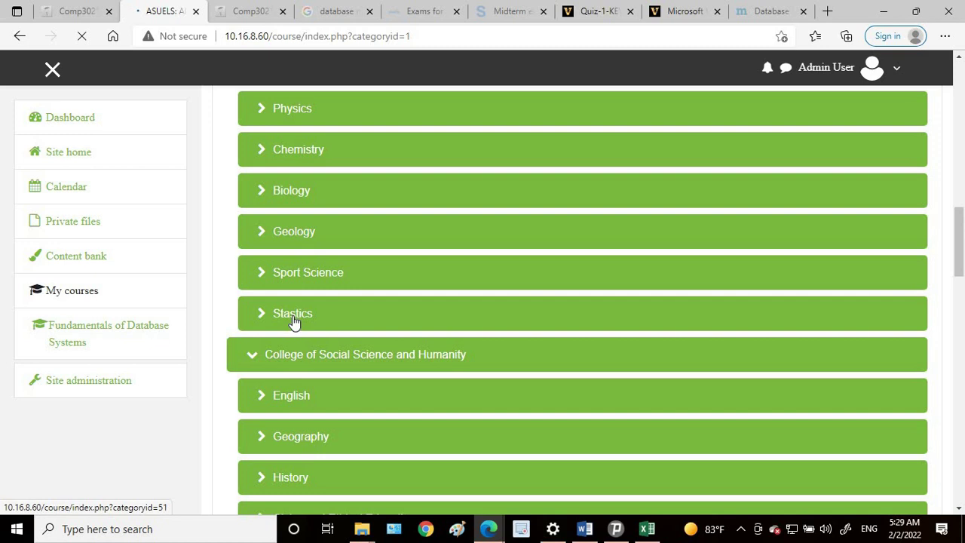
# - Open Stastics, expand all years, and browse the 3rd Year 1st Semester courses
pyautogui.click(317, 315)
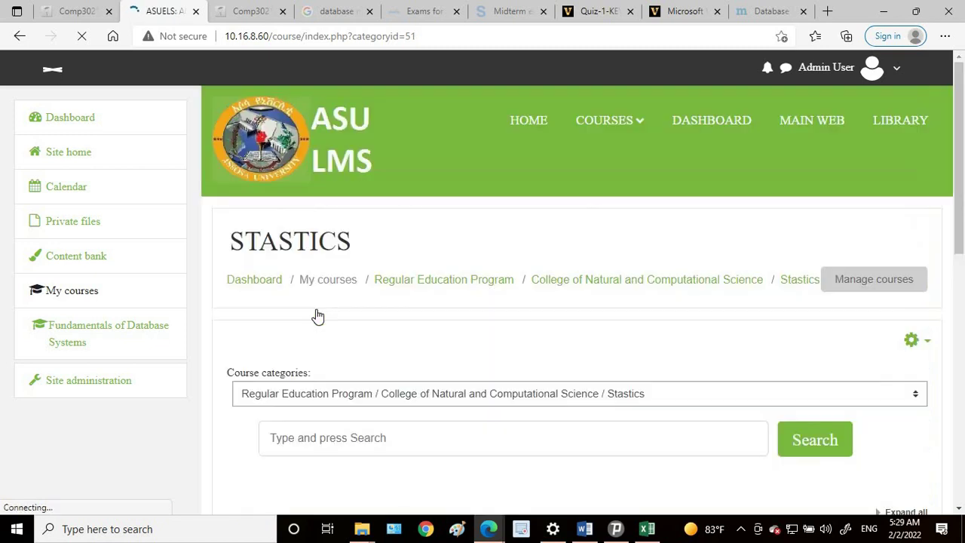
pyautogui.scroll(-3, 602, 368)
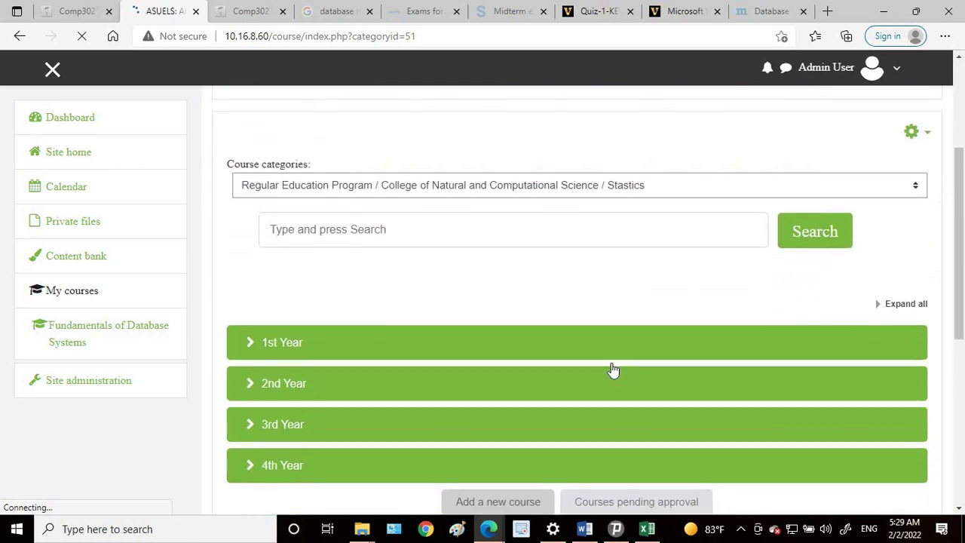
pyautogui.click(899, 310)
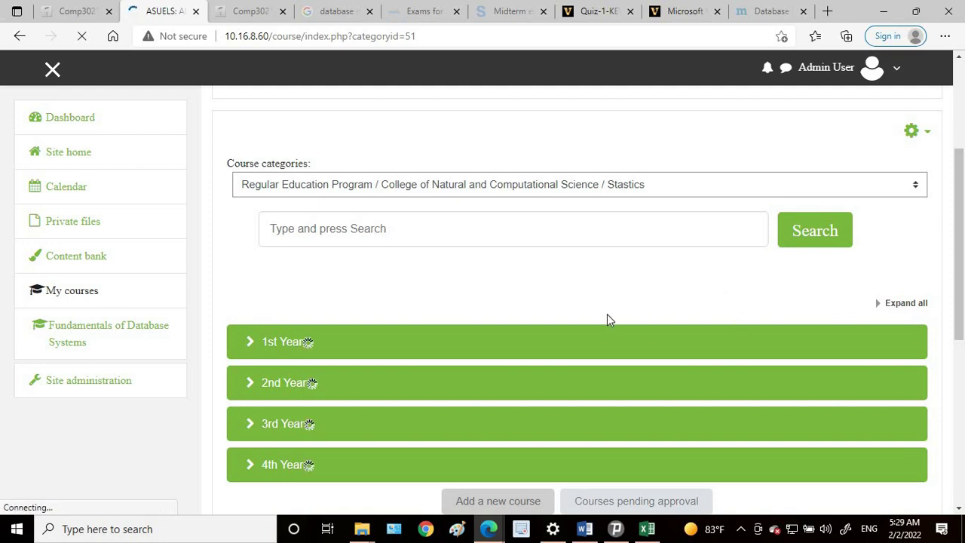
pyautogui.scroll(-2, 543, 321)
pyautogui.scroll(-2, 385, 358)
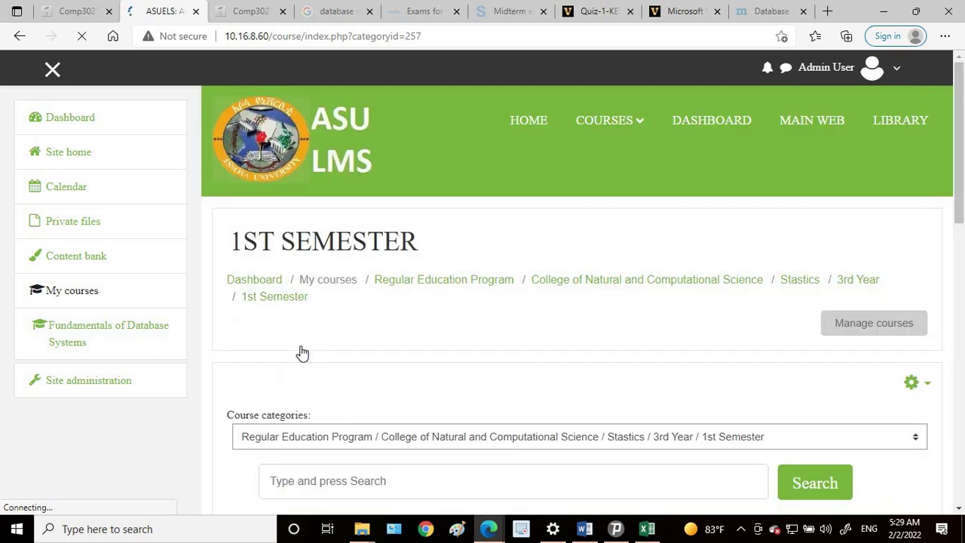
pyautogui.scroll(-4, 578, 322)
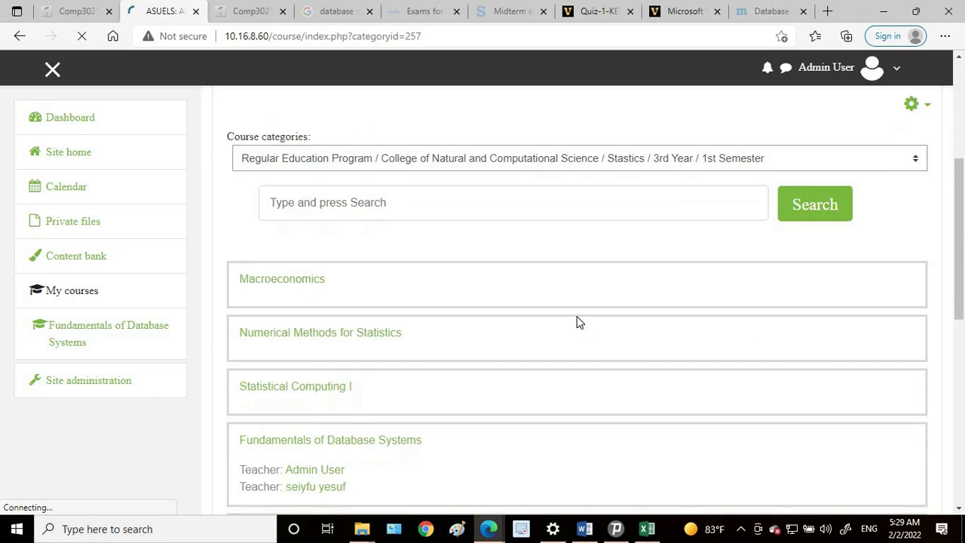
pyautogui.scroll(-2, 442, 354)
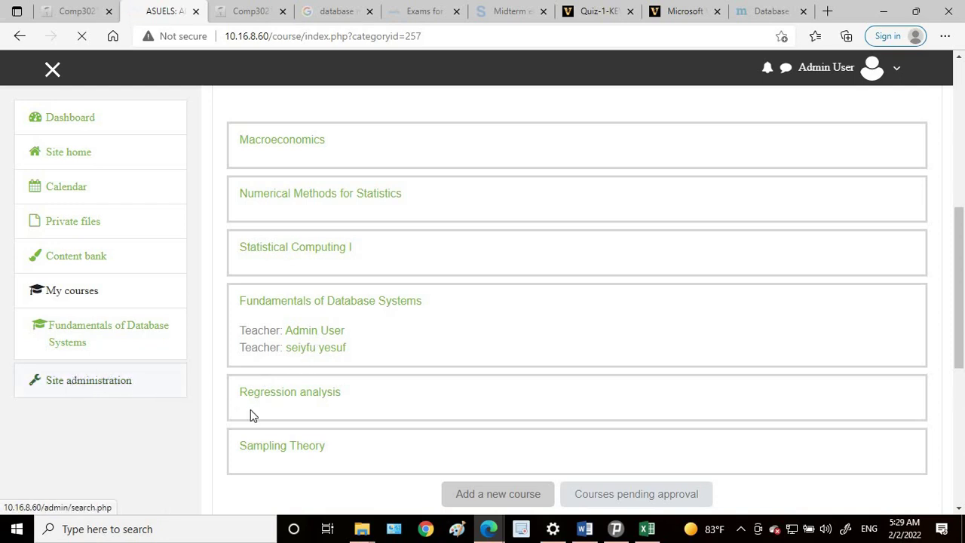
pyautogui.scroll(6, 758, 304)
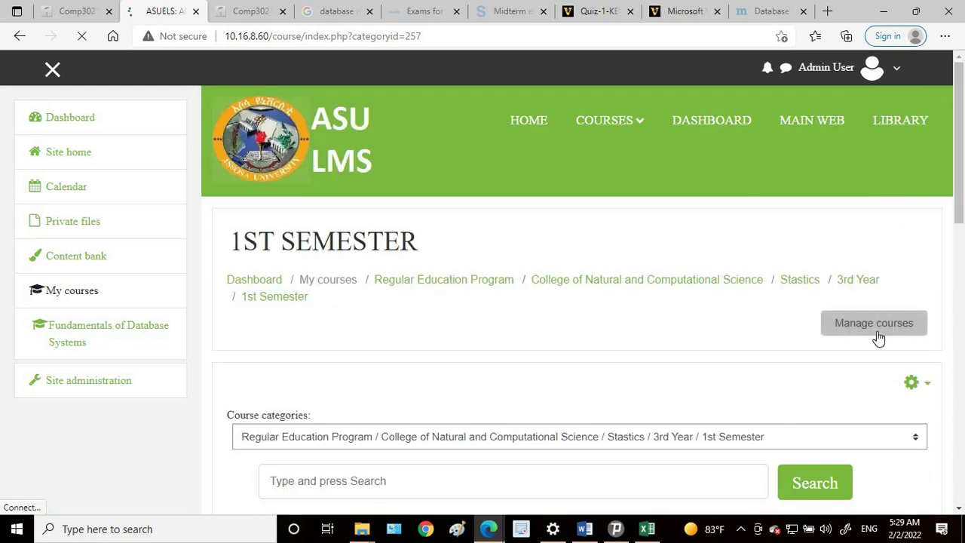
# - Log out of the admin account and sign in with the saved teacher username and password
pyautogui.click(896, 74)
pyautogui.click(755, 219)
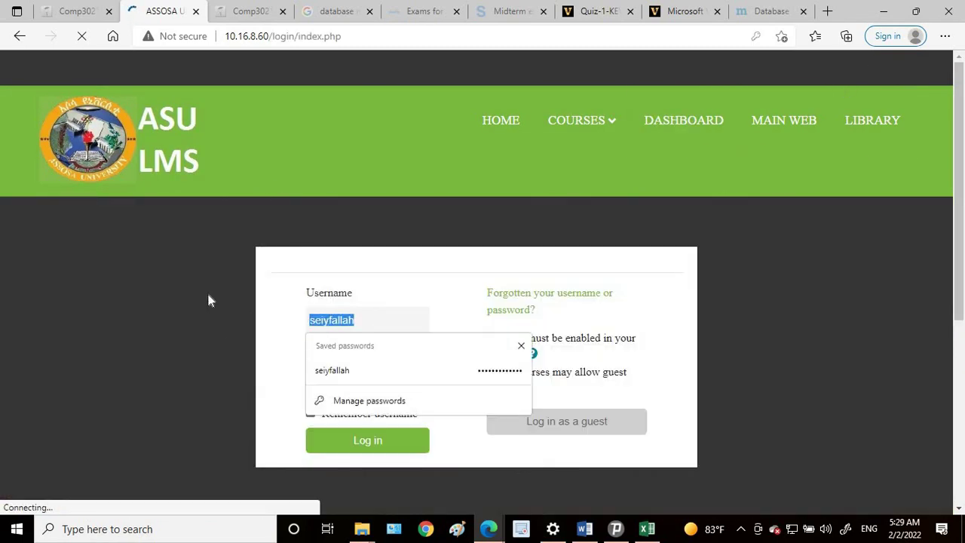
pyautogui.write('yihenew')
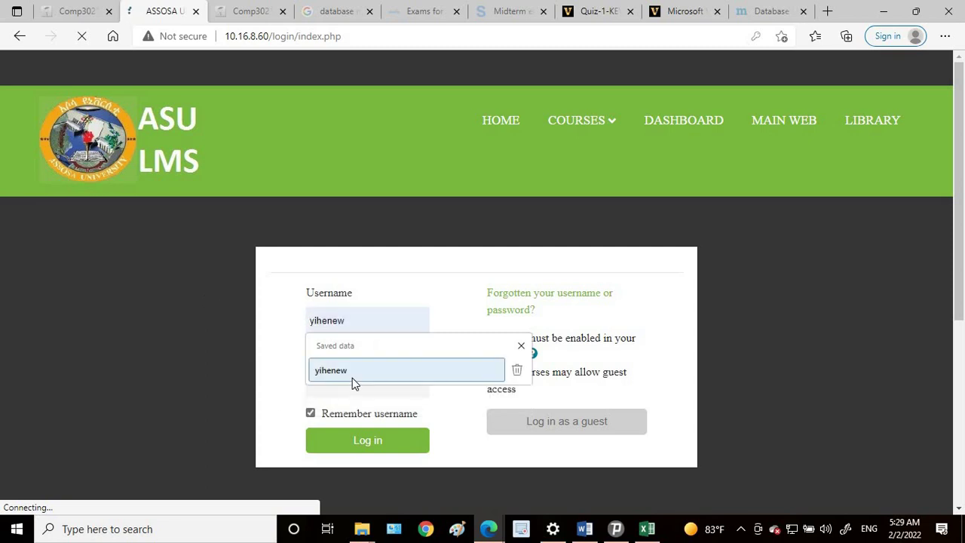
pyautogui.click(352, 378)
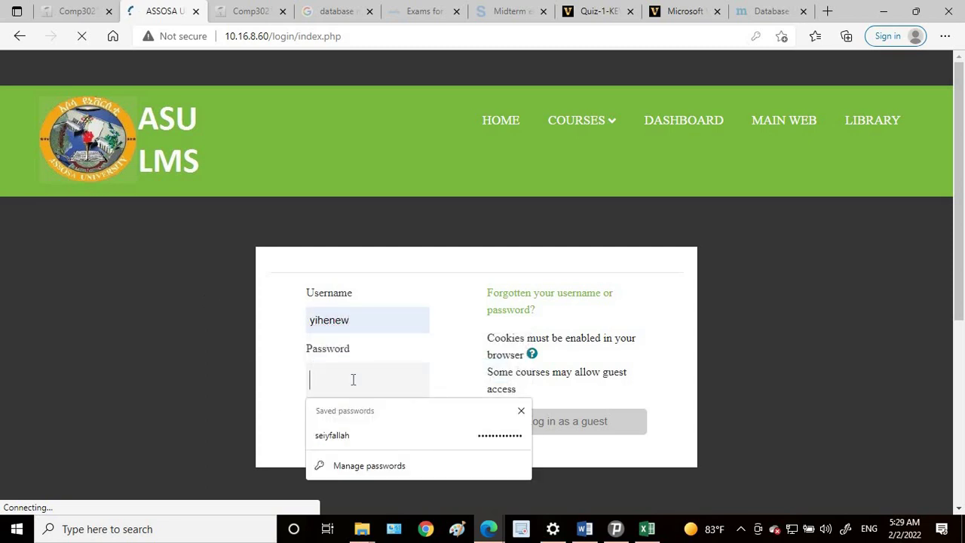
pyautogui.write('••')
pyautogui.click(360, 435)
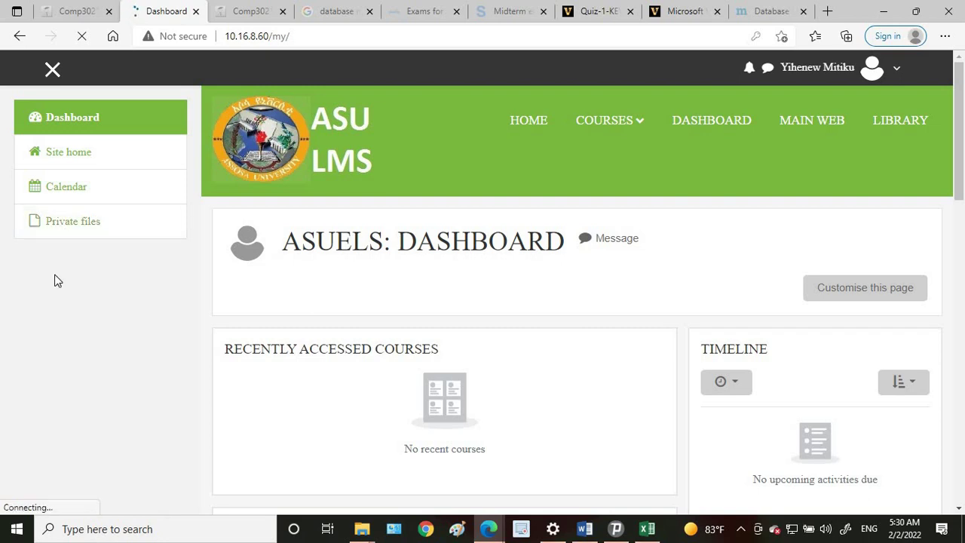
# - Browse from Site home into Regular Education Program > Stastics and expand all its year groups
pyautogui.click(75, 157)
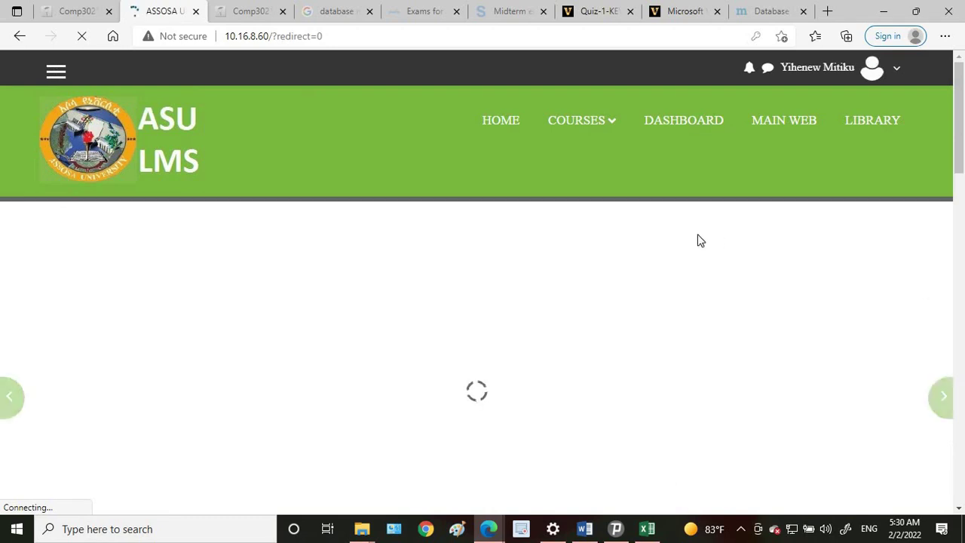
pyautogui.scroll(-5, 281, 336)
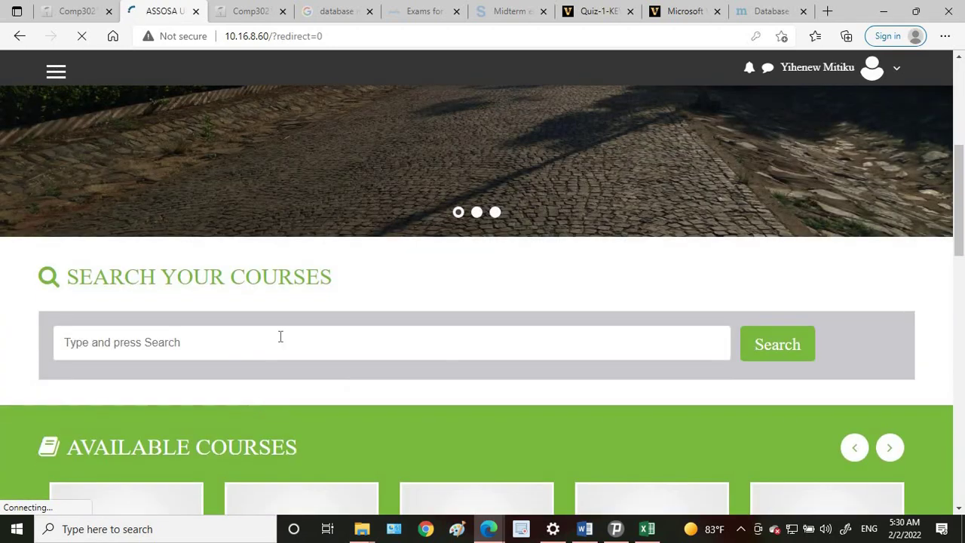
pyautogui.scroll(-4, 281, 336)
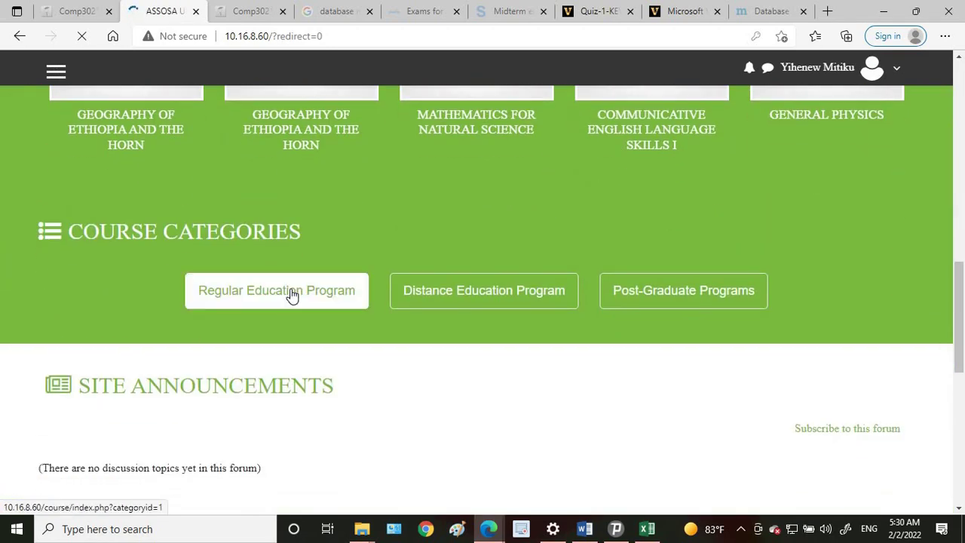
pyautogui.click(292, 294)
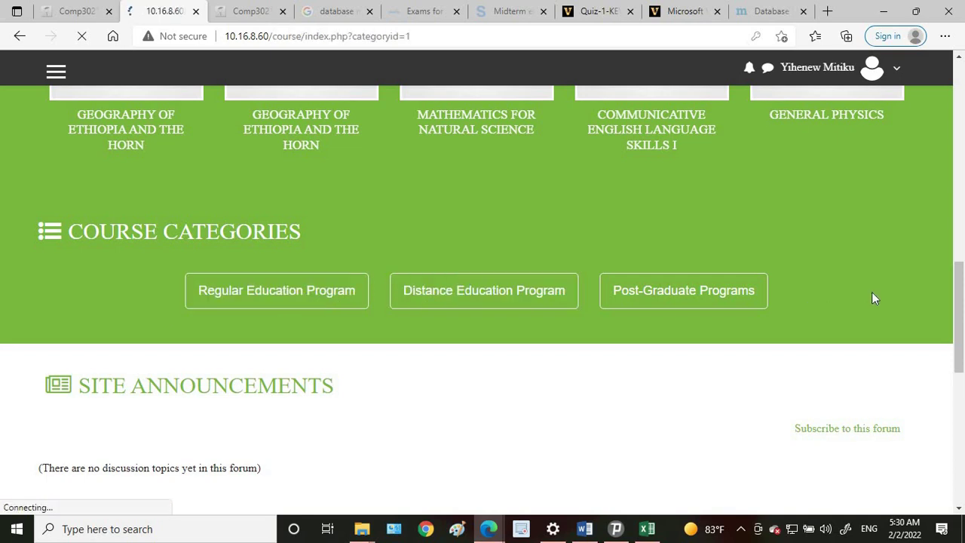
pyautogui.scroll(-3, 886, 354)
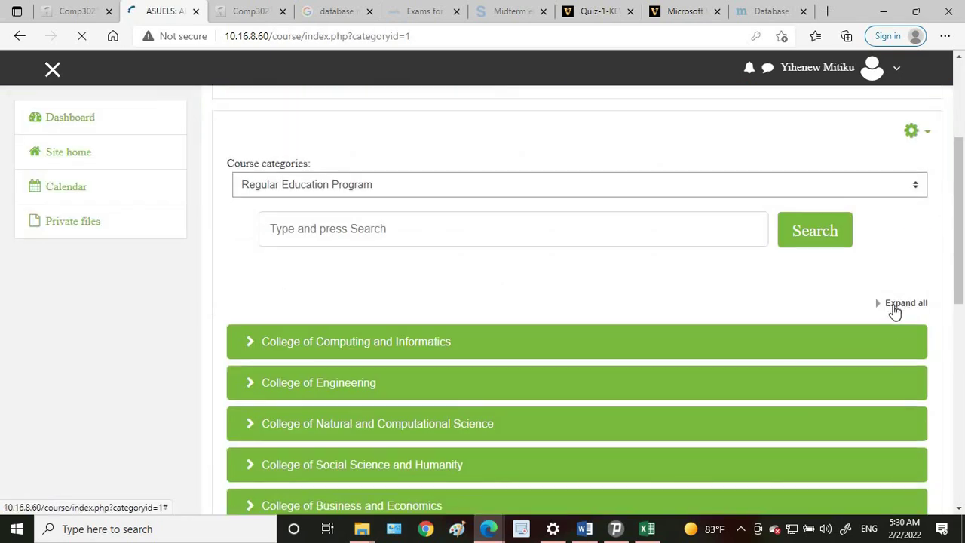
pyautogui.scroll(-10, 721, 328)
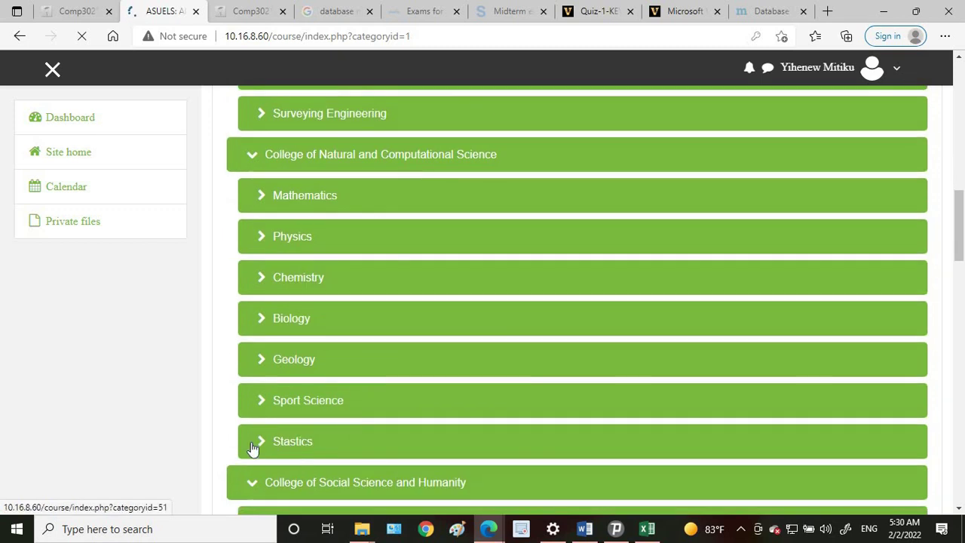
pyautogui.click(261, 448)
pyautogui.scroll(-3, 490, 399)
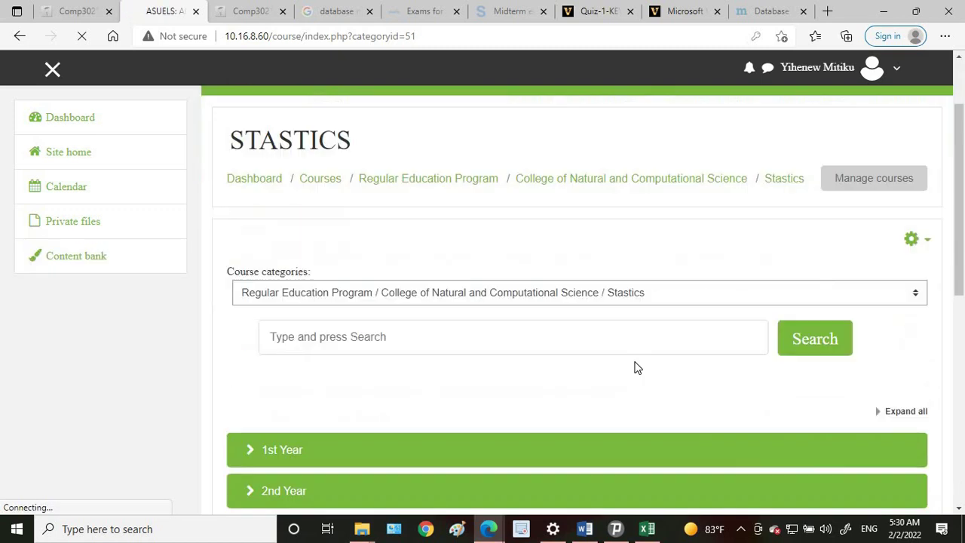
pyautogui.click(906, 305)
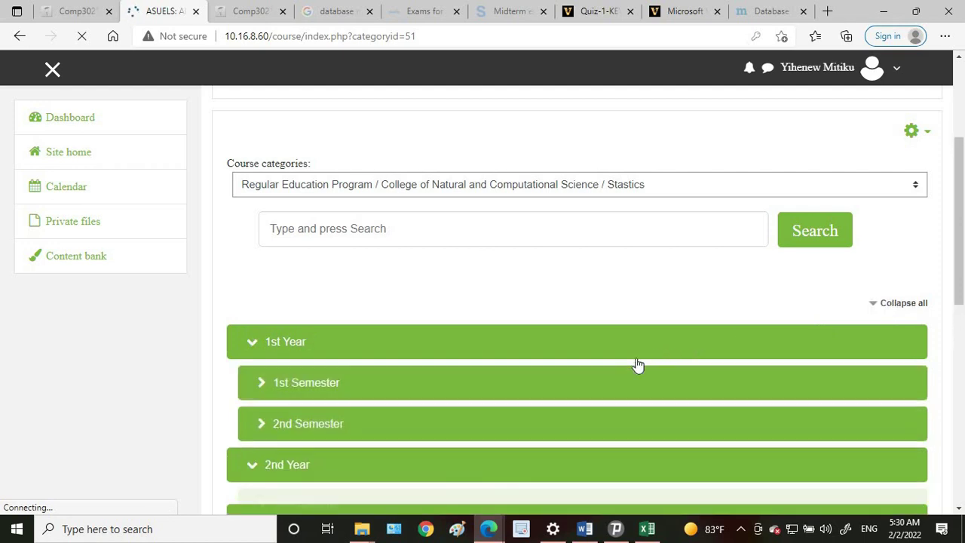
pyautogui.scroll(-3, 302, 351)
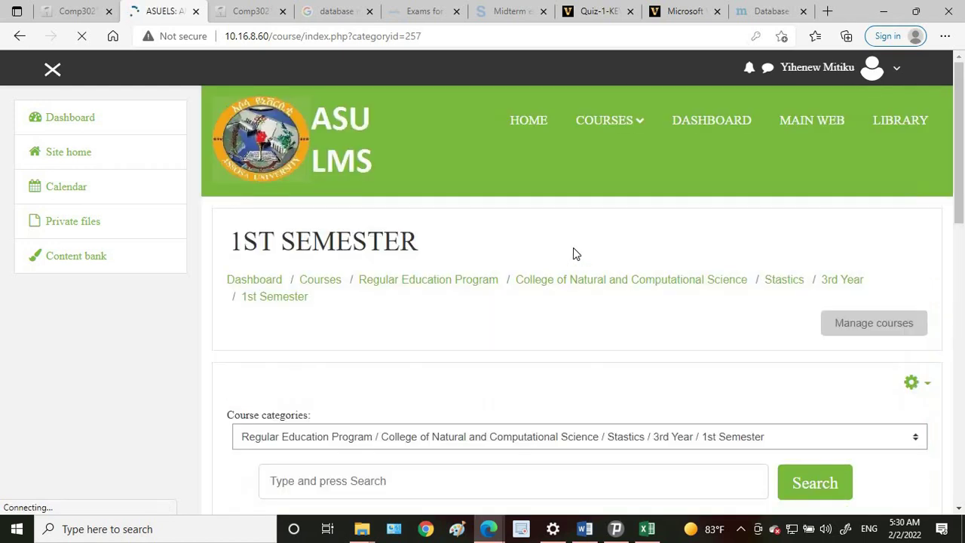
pyautogui.scroll(-5, 580, 256)
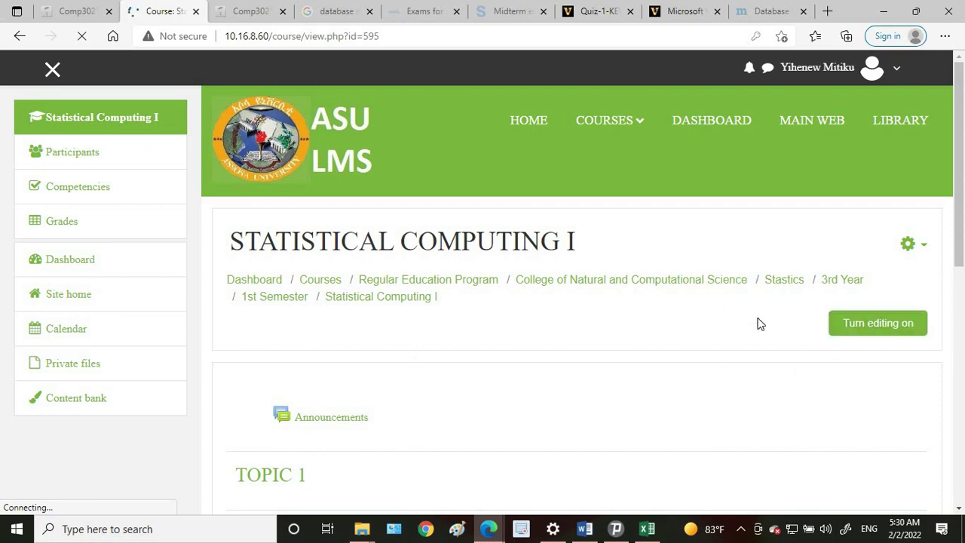
# - Open the Statistical Computing I participants list and launch the Enrol users dialog
pyautogui.click(83, 155)
pyautogui.scroll(-3, 609, 277)
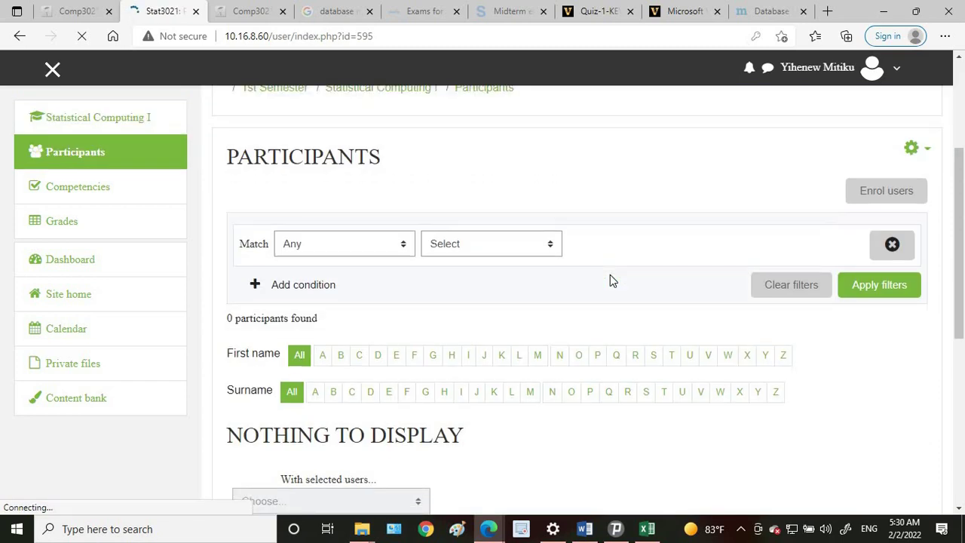
pyautogui.scroll(-3, 610, 280)
pyautogui.scroll(3, 618, 257)
pyautogui.scroll(3, 519, 425)
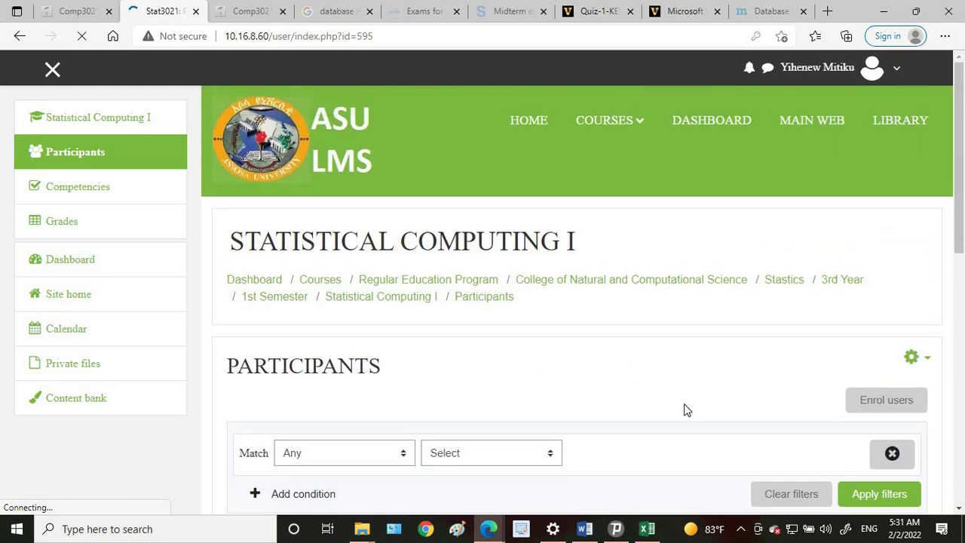
pyautogui.scroll(-1, 683, 403)
pyautogui.scroll(1, 706, 400)
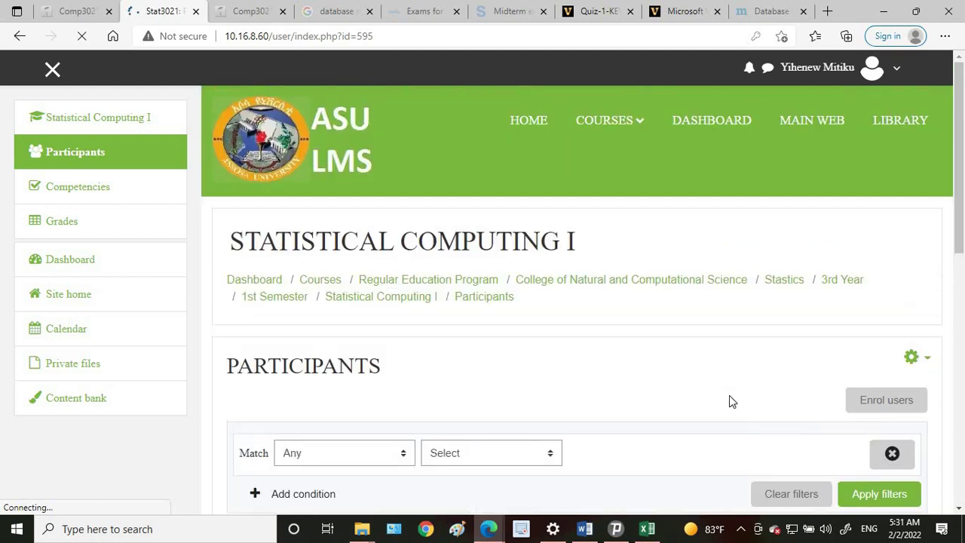
pyautogui.click(896, 400)
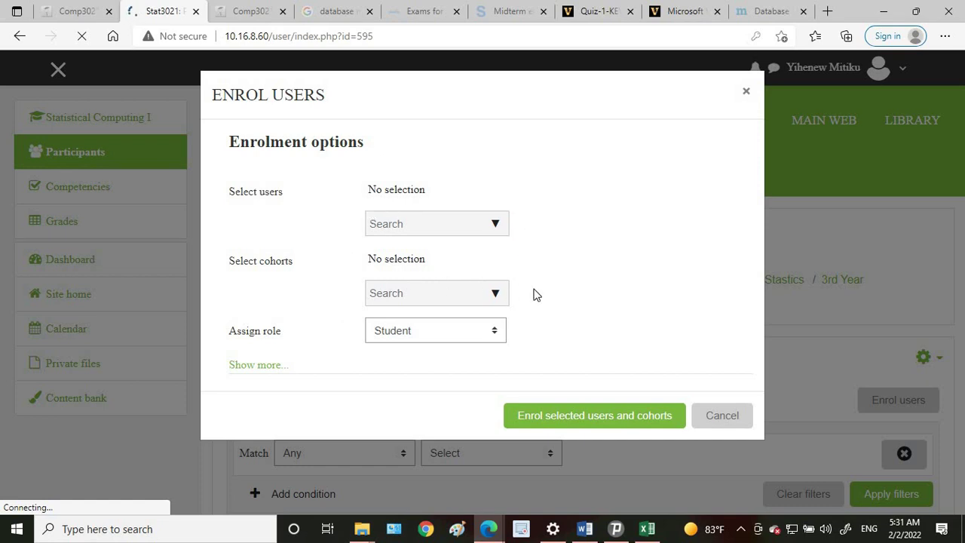
# - Enrol the 3rd Year Statistics cohort into the course with the Student role
pyautogui.click(493, 294)
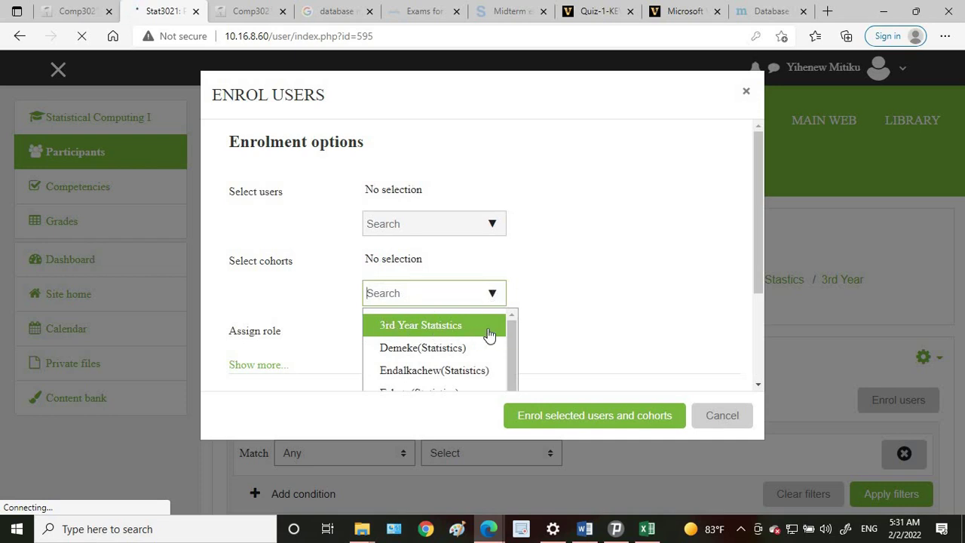
pyautogui.click(432, 330)
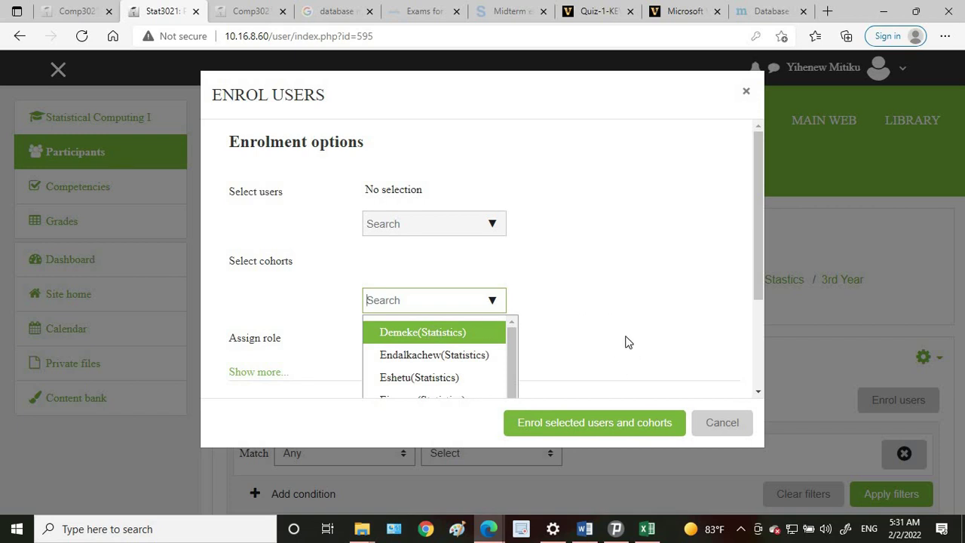
pyautogui.click(603, 416)
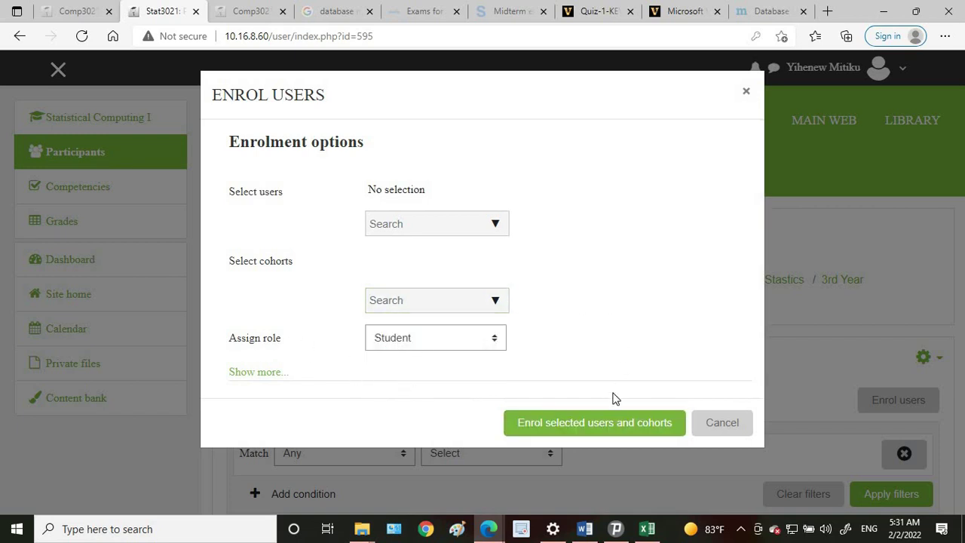
pyautogui.click(577, 423)
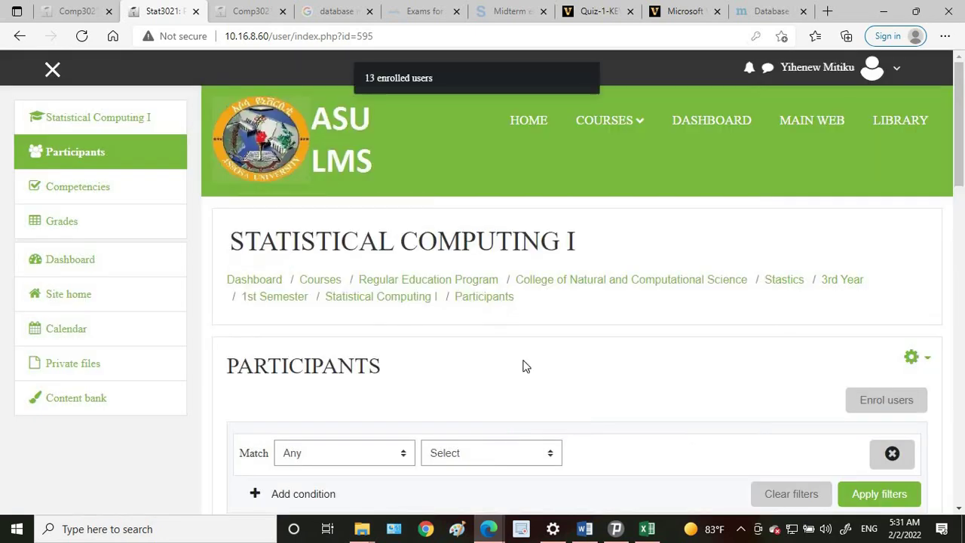
# - Review the 13 enrolled students, then reopen the Enrol users dialog
pyautogui.scroll(-7, 590, 314)
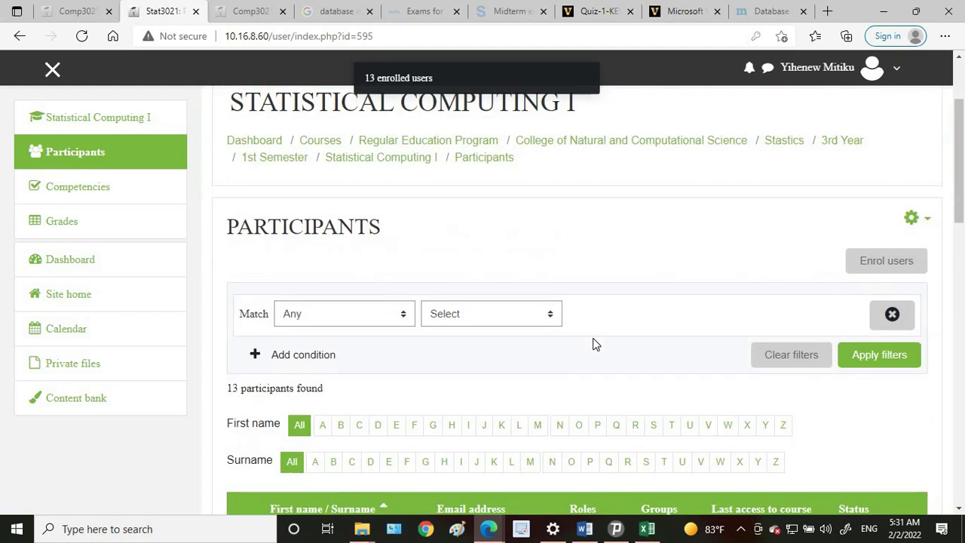
pyautogui.scroll(-4, 575, 343)
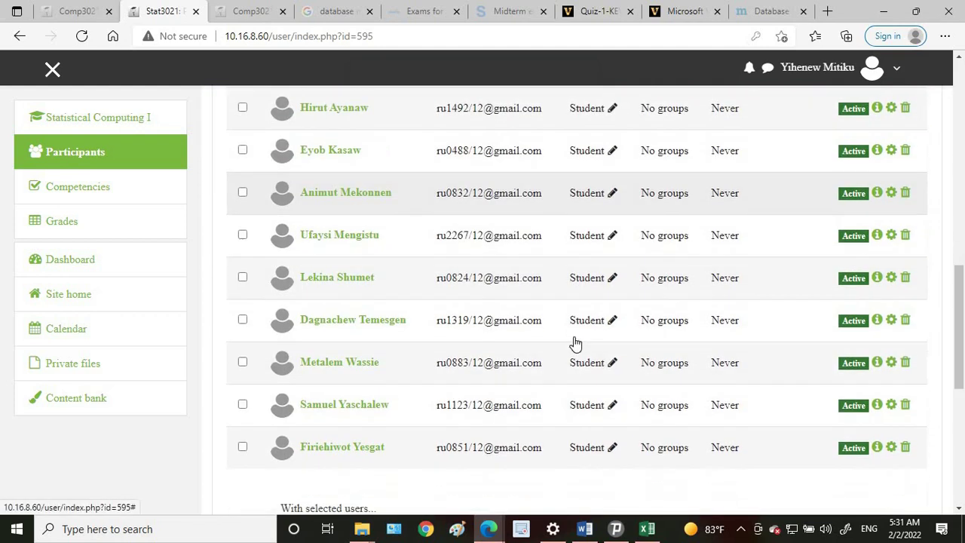
pyautogui.scroll(2, 578, 332)
pyautogui.scroll(3, 575, 315)
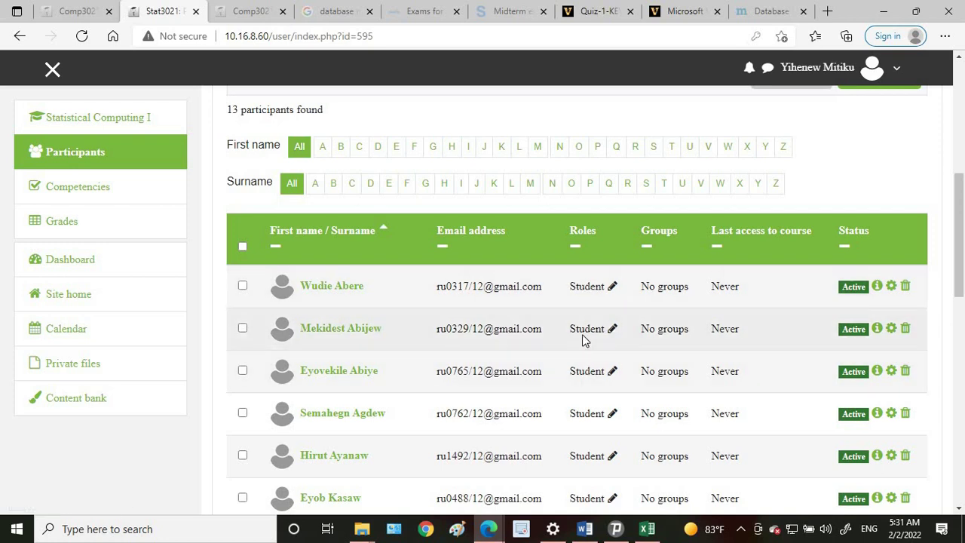
pyautogui.scroll(5, 581, 336)
pyautogui.click(876, 336)
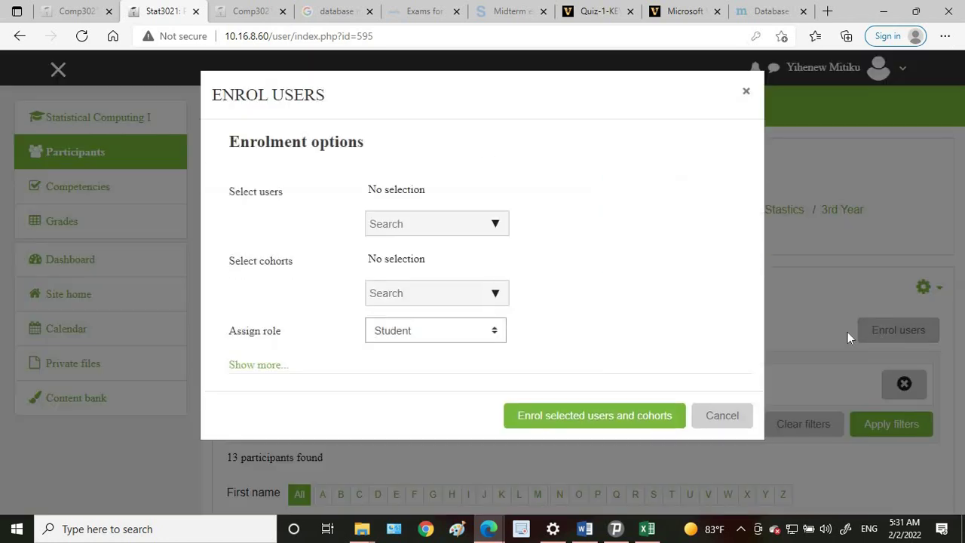
# - Look through the cohort list and try a user name search, then clear it
pyautogui.click(500, 298)
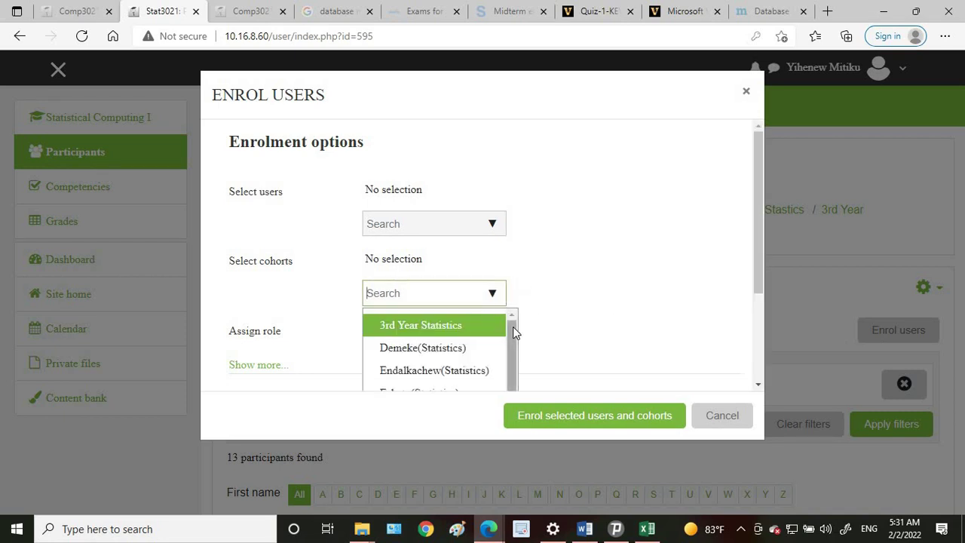
pyautogui.moveTo(512, 326); pyautogui.dragTo(510, 381)
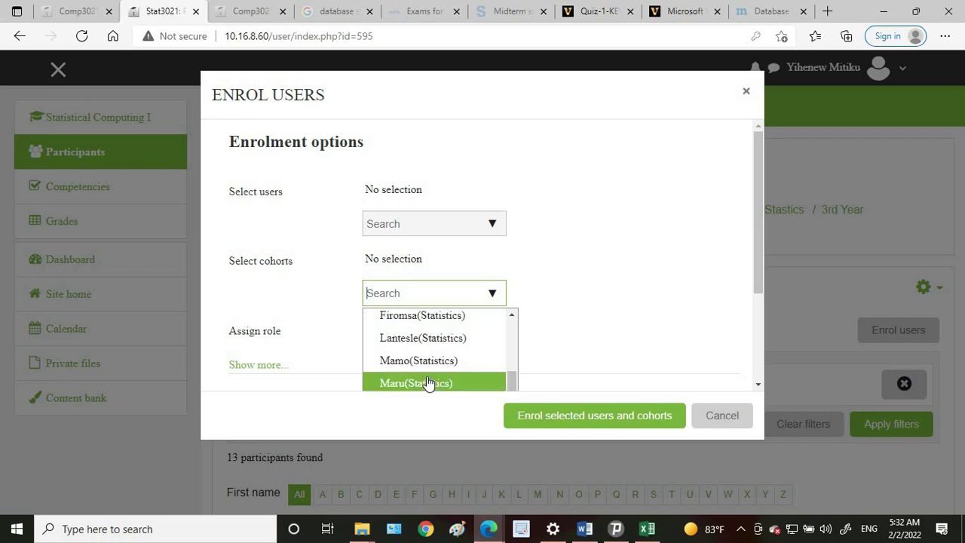
pyautogui.click(601, 309)
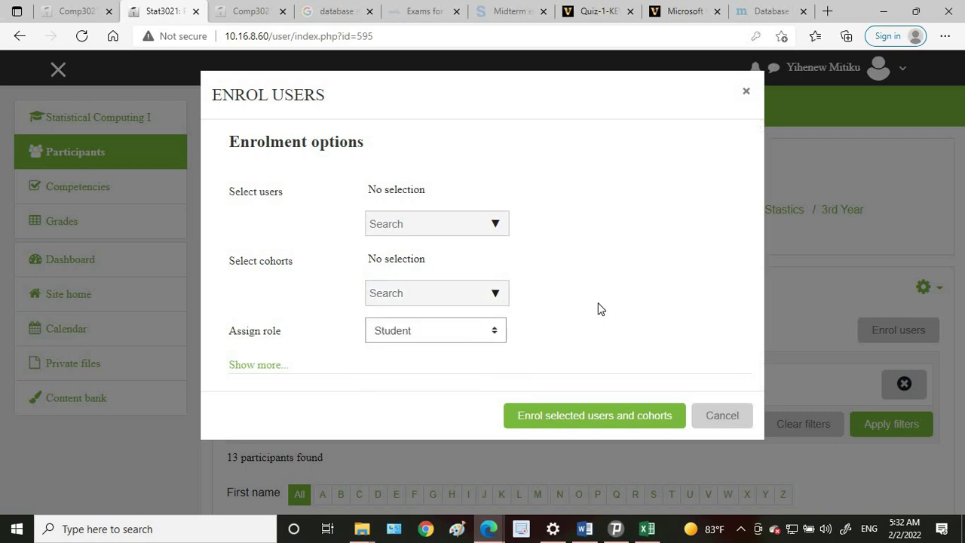
pyautogui.click(431, 229)
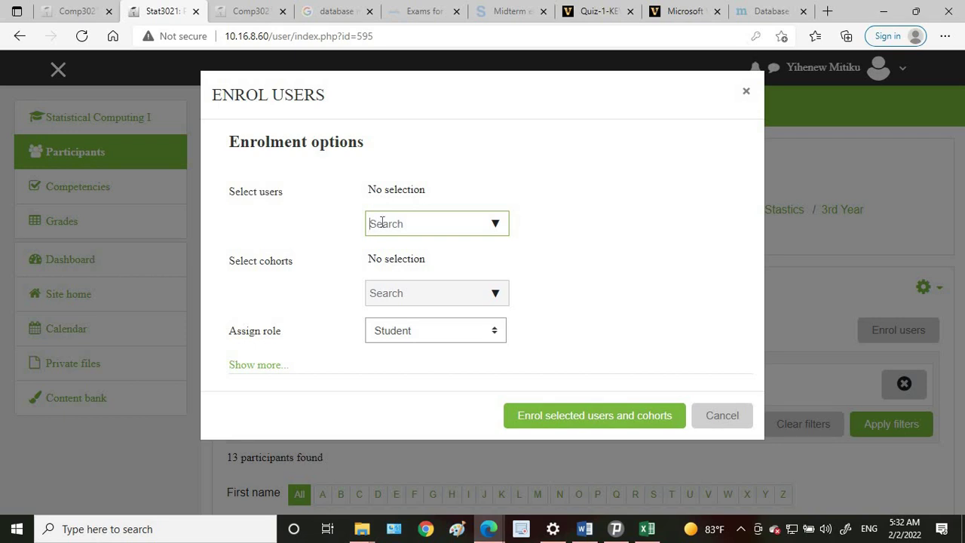
pyautogui.write('seifu')
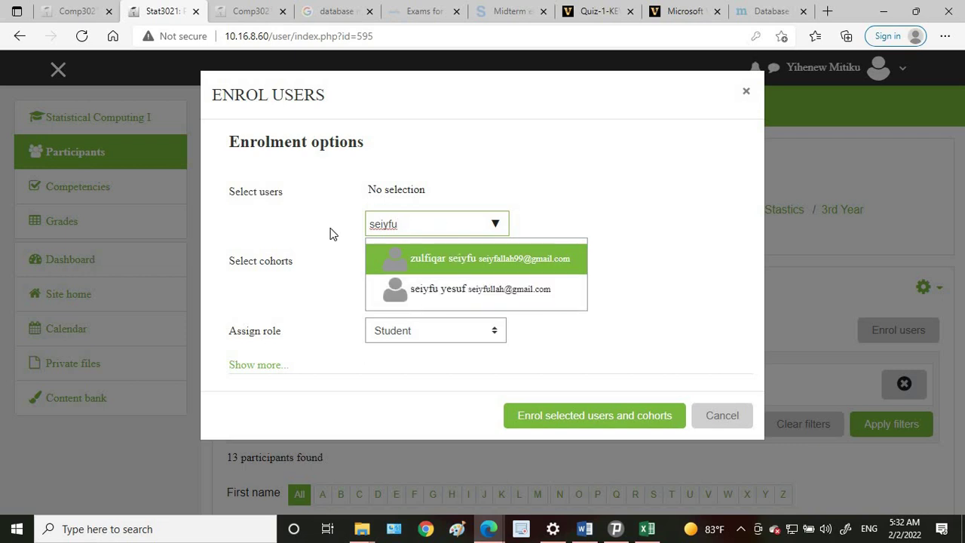
pyautogui.hotkey('ctrl', 'a')
pyautogui.press('BackSpace')
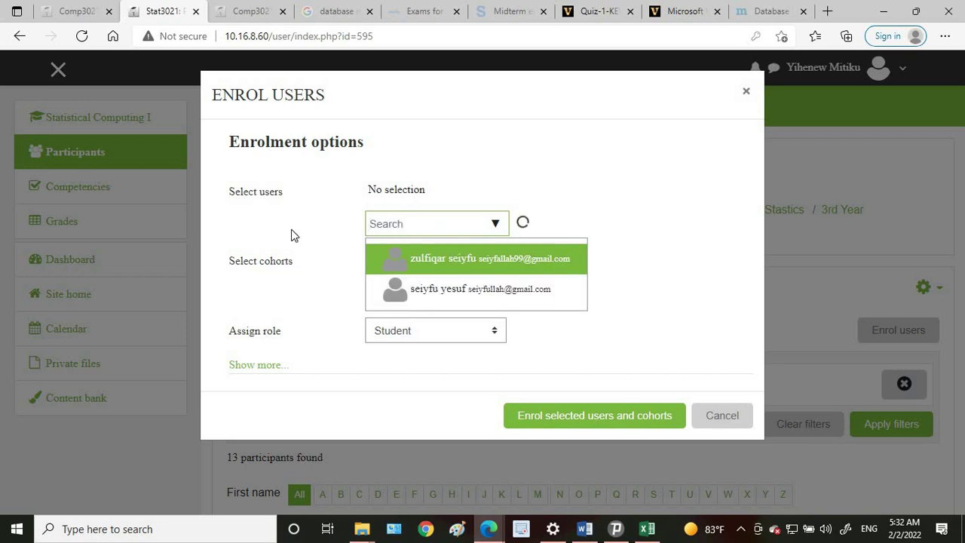
pyautogui.click(632, 236)
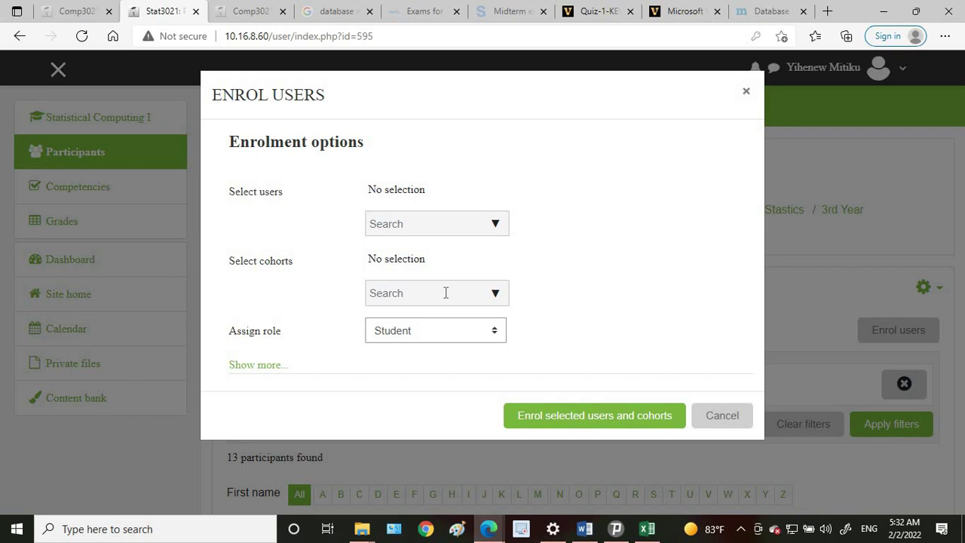
# - Select the instructor by name search and set the assigned role to Teacher
pyautogui.click(454, 223)
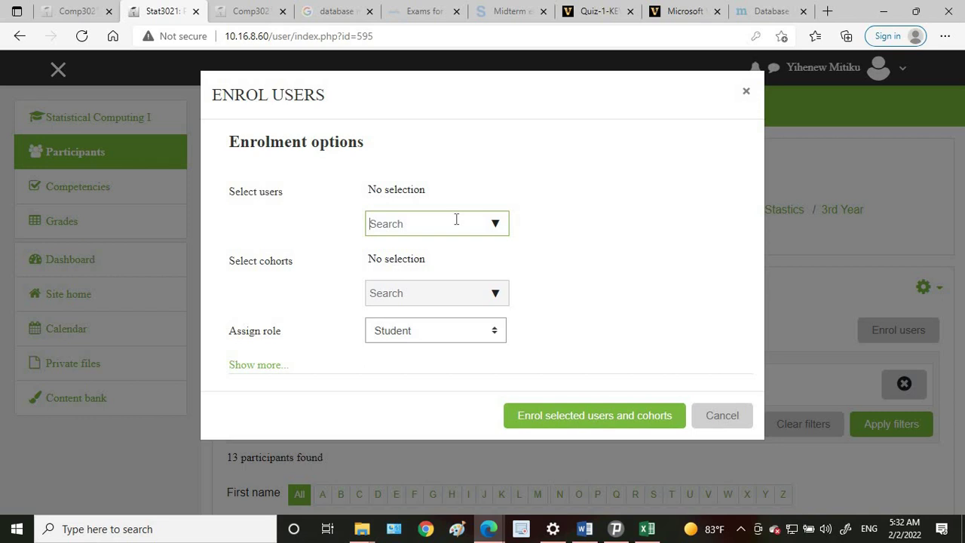
pyautogui.write('enda')
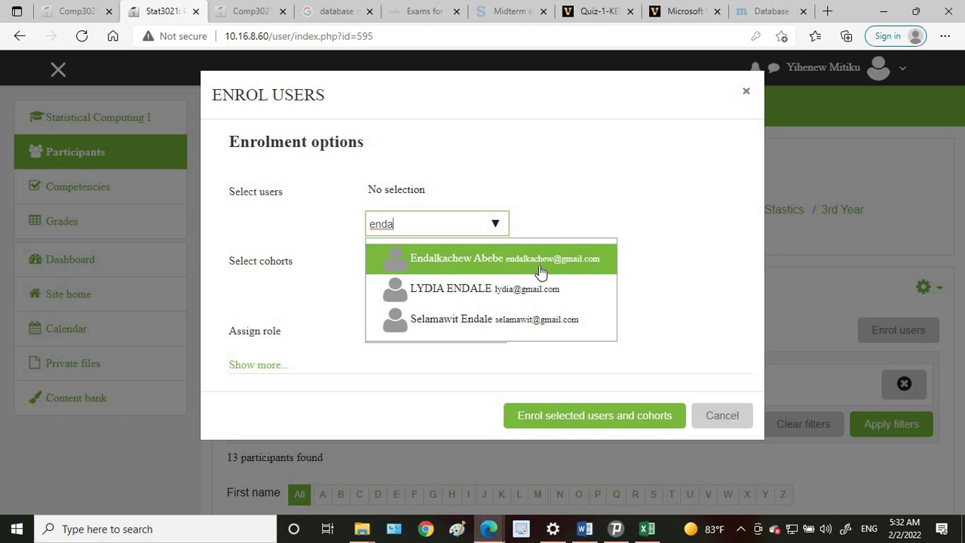
pyautogui.click(643, 196)
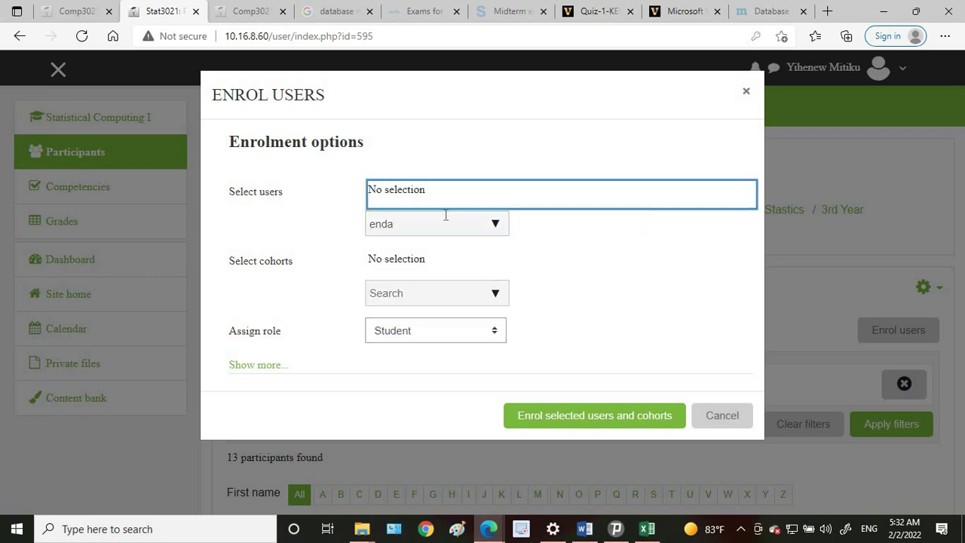
pyautogui.click(338, 230)
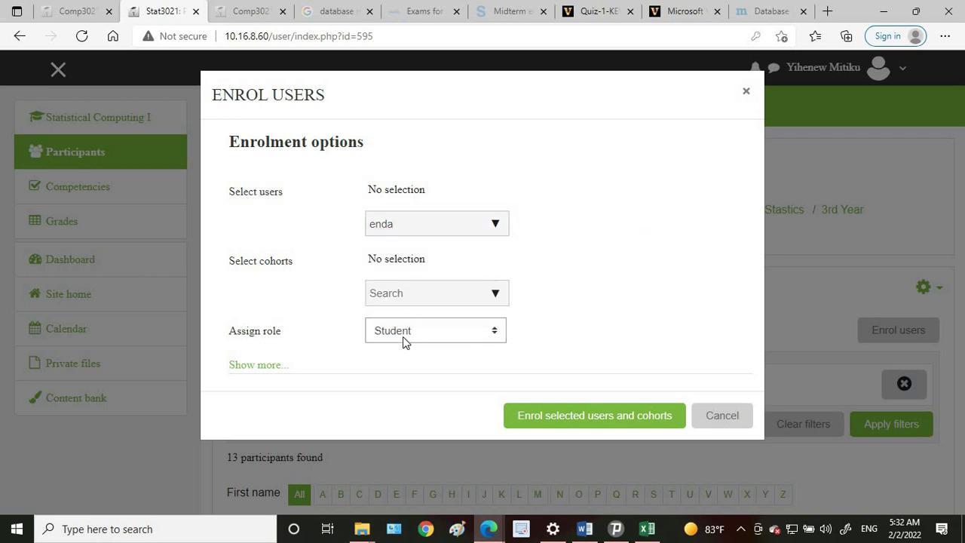
pyautogui.click(413, 332)
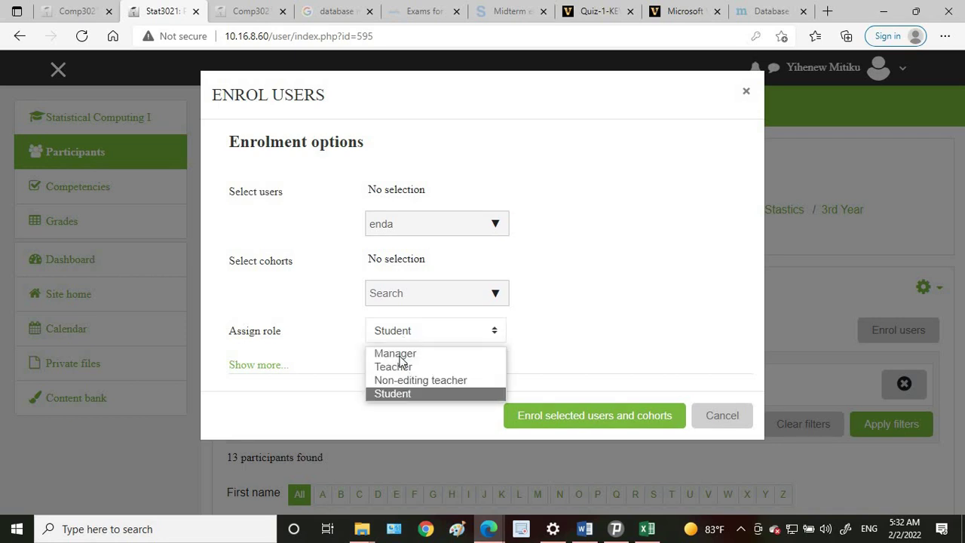
pyautogui.click(399, 365)
# - Add the instructor's Statistics cohort and confirm the enrolment as Teacher
pyautogui.click(437, 294)
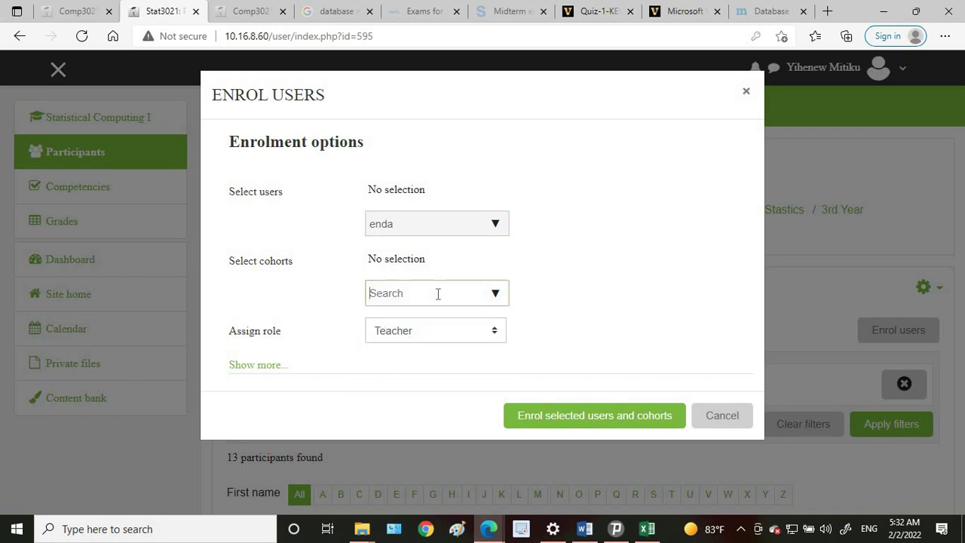
pyautogui.click(497, 296)
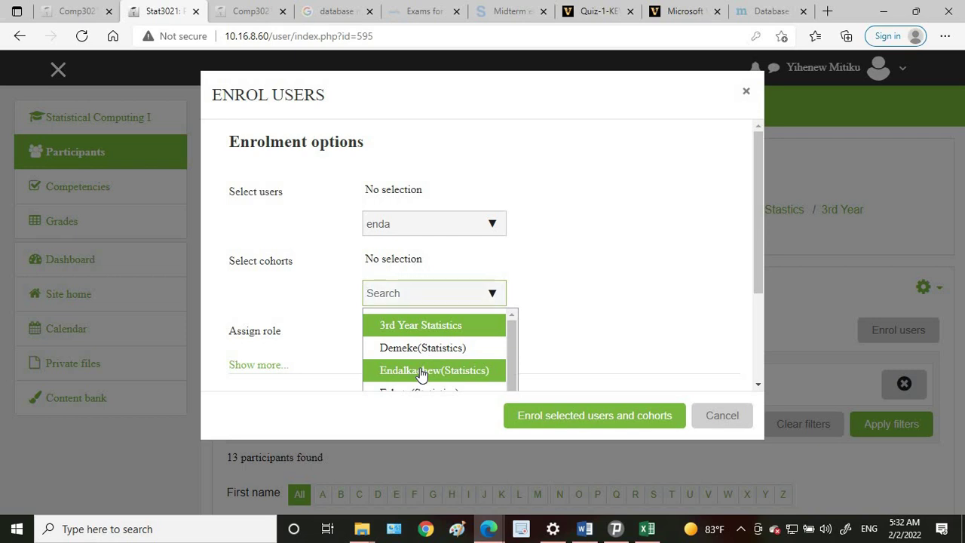
pyautogui.click(421, 372)
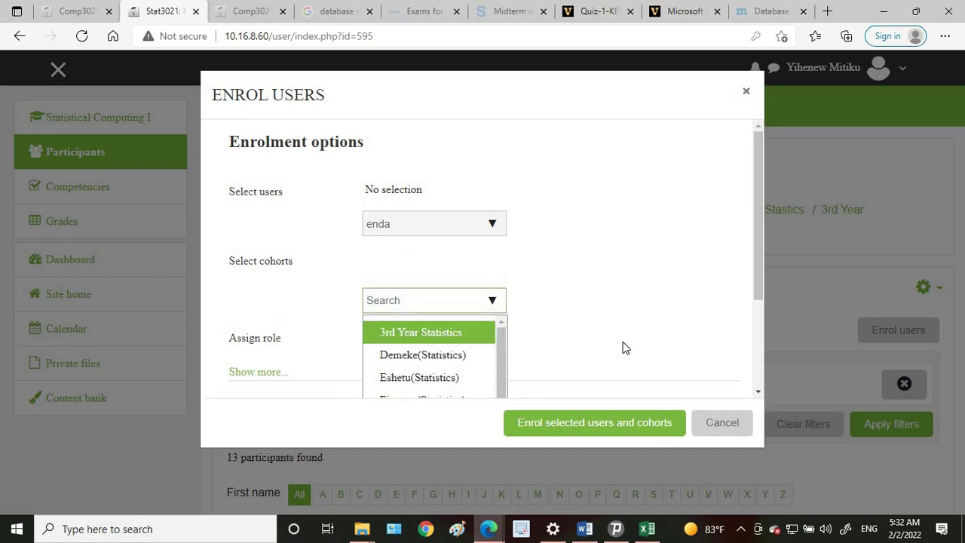
pyautogui.click(619, 367)
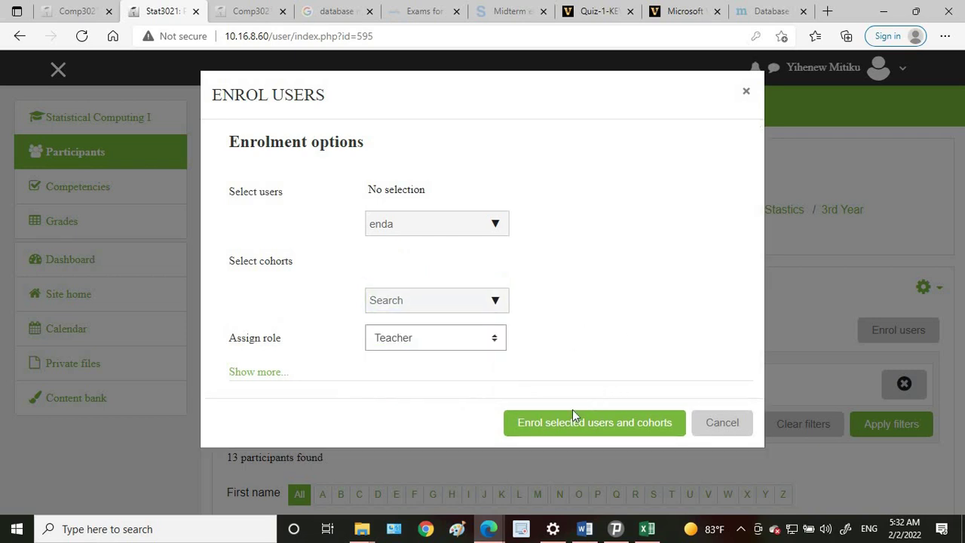
pyautogui.click(561, 422)
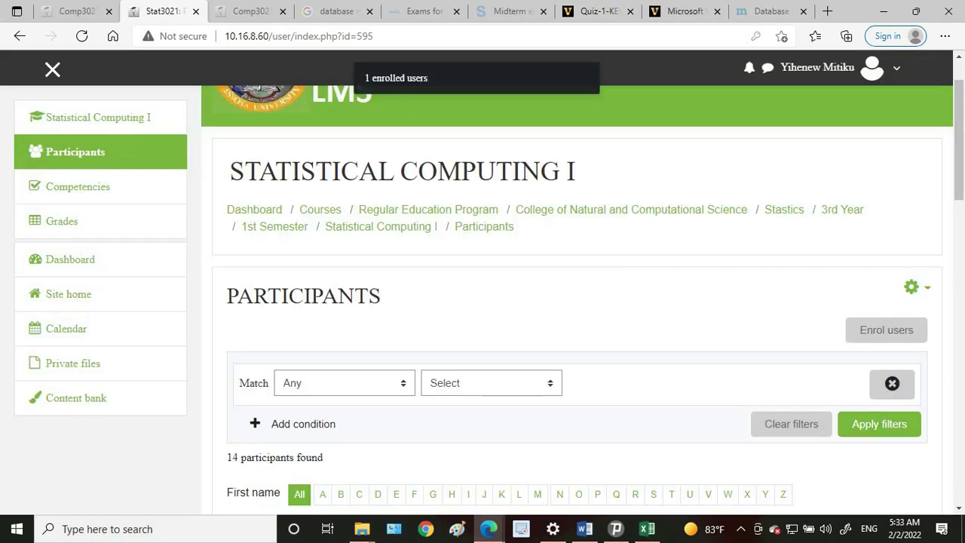
pyautogui.scroll(-5, 572, 322)
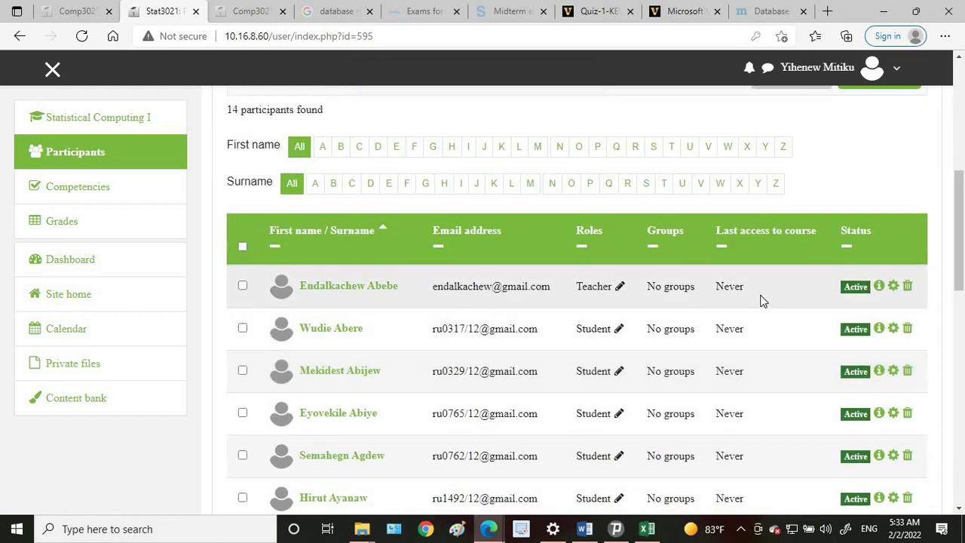
pyautogui.scroll(3, 759, 299)
pyautogui.scroll(-3, 540, 448)
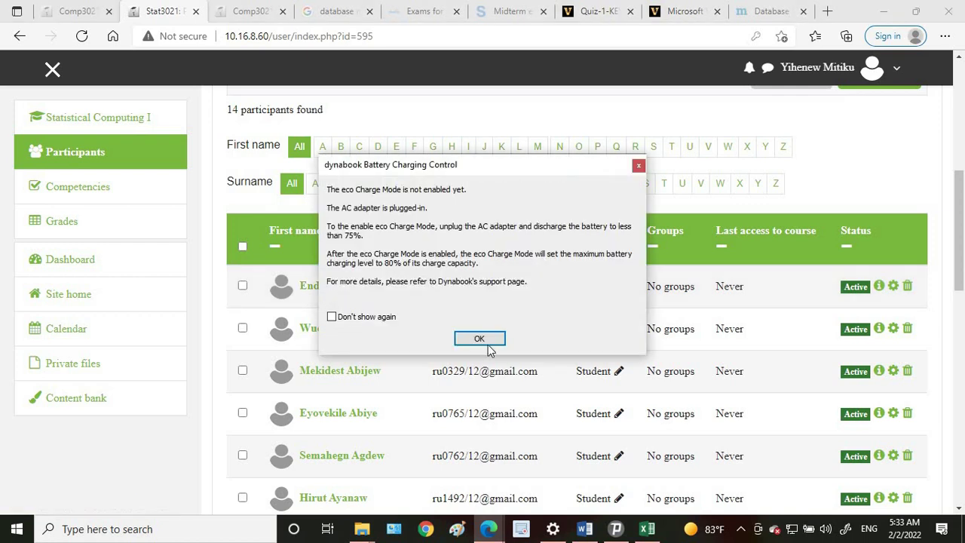
pyautogui.click(637, 165)
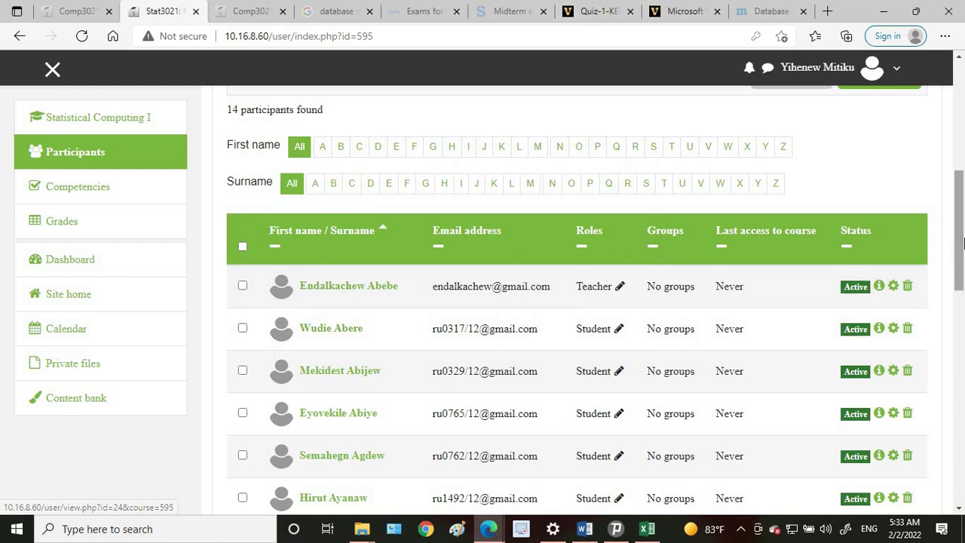
pyautogui.moveTo(960, 246); pyautogui.dragTo(962, 150)
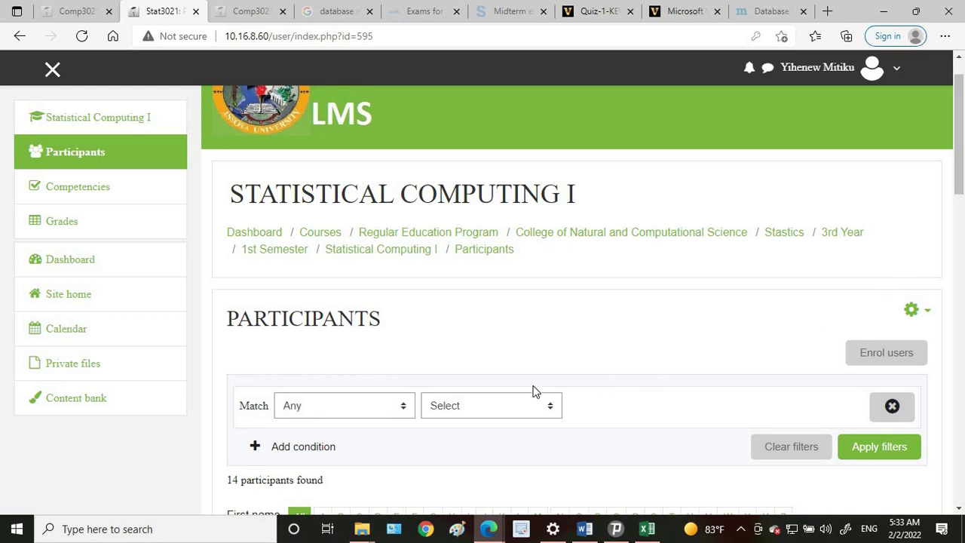
pyautogui.scroll(-5, 676, 385)
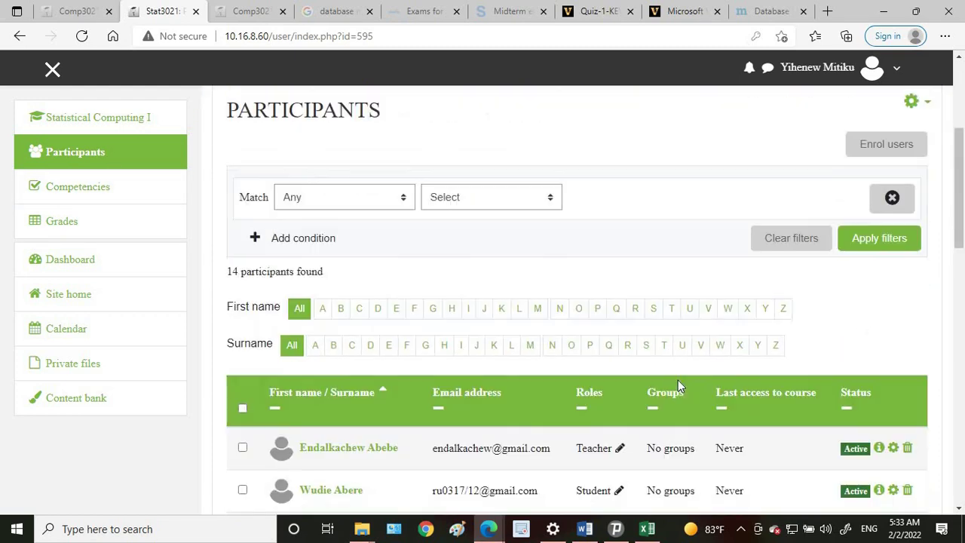
pyautogui.scroll(5, 676, 385)
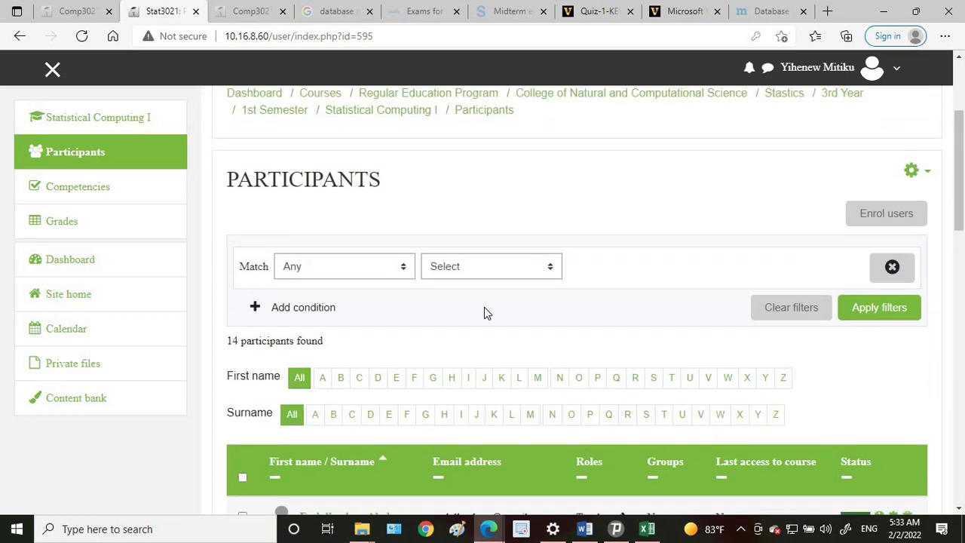
# - Return from Site home to the Stastics category page and scroll to its year groups
pyautogui.click(88, 295)
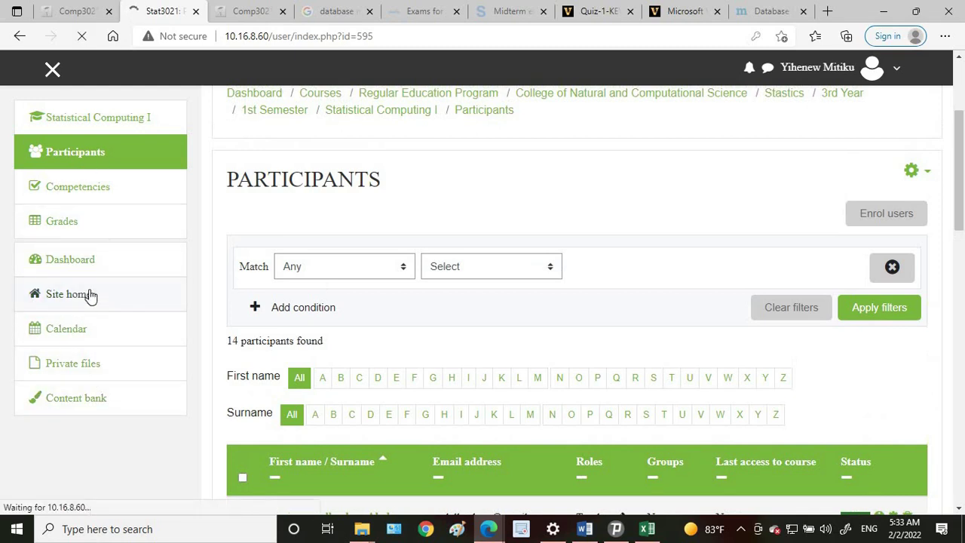
pyautogui.scroll(-1, 963, 269)
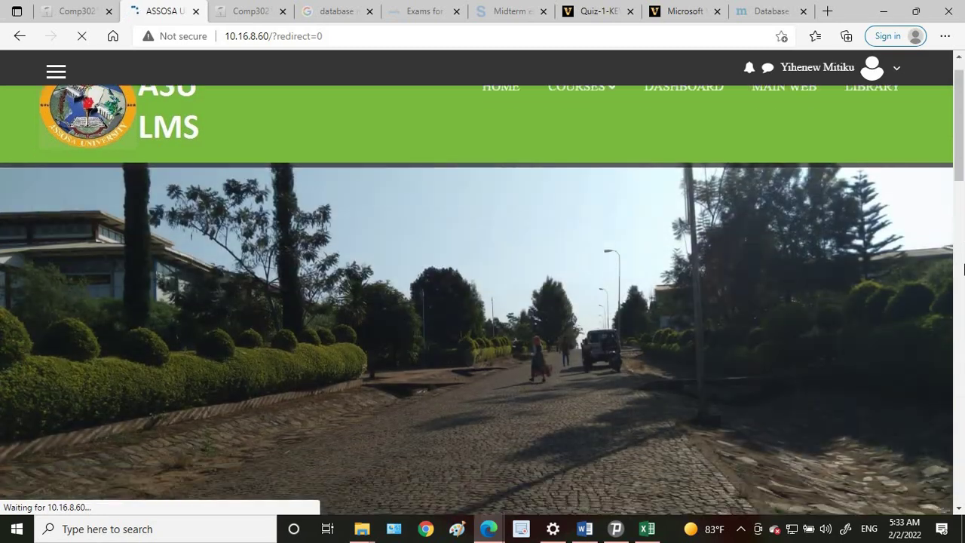
pyautogui.scroll(-5, 963, 269)
pyautogui.scroll(5, 963, 269)
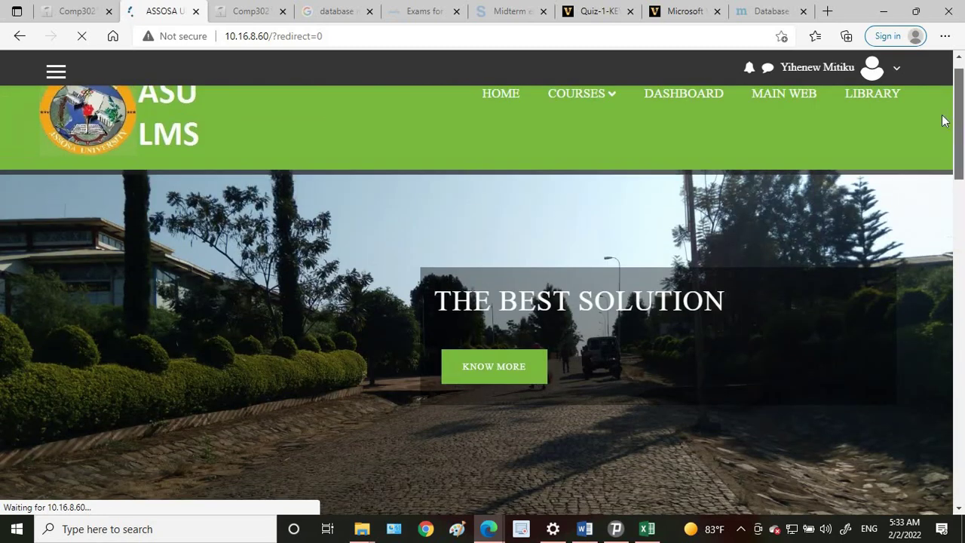
pyautogui.click(19, 35)
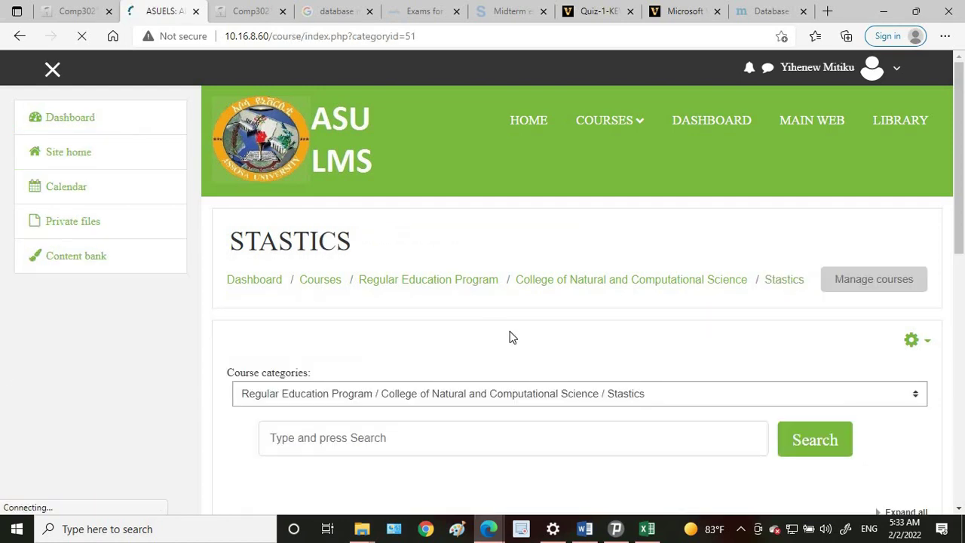
pyautogui.scroll(-2, 519, 336)
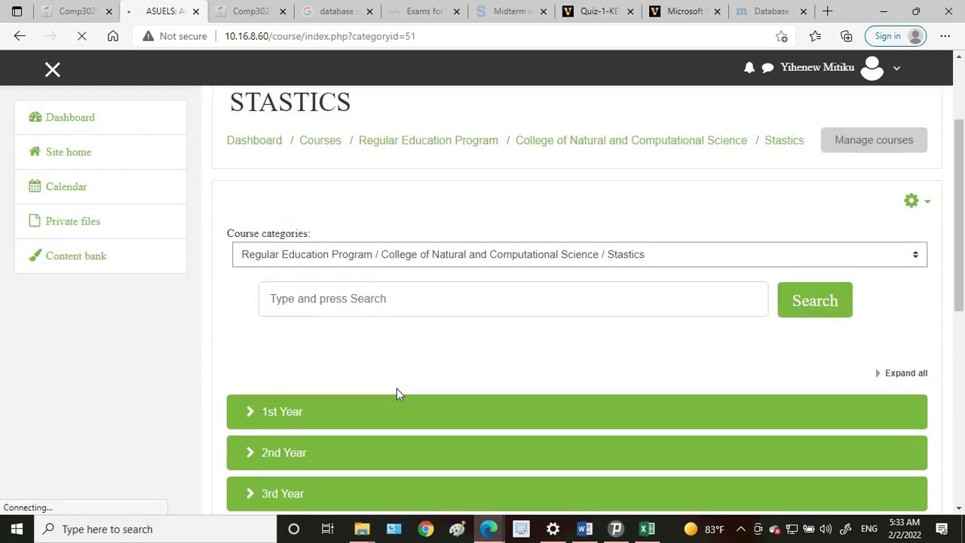
pyautogui.scroll(-1, 331, 458)
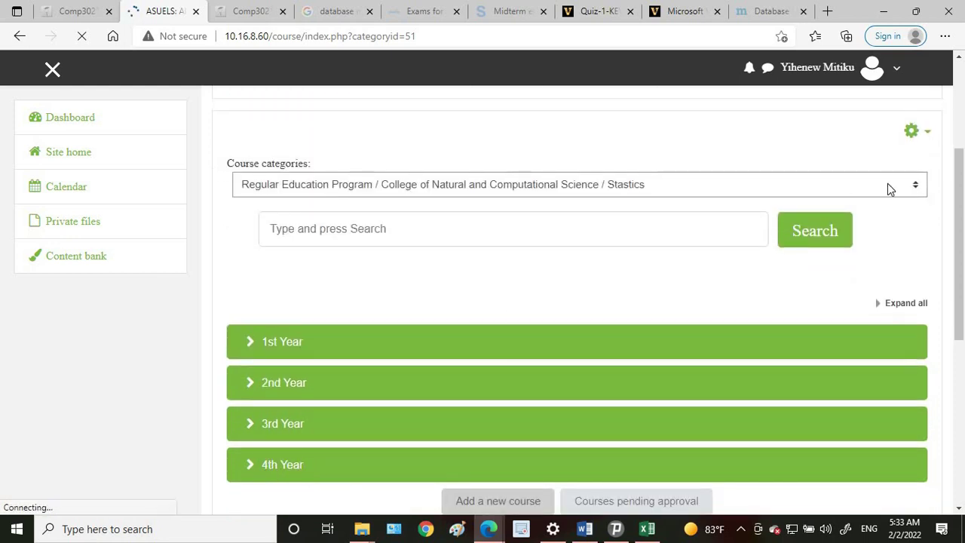
pyautogui.scroll(-2, 496, 450)
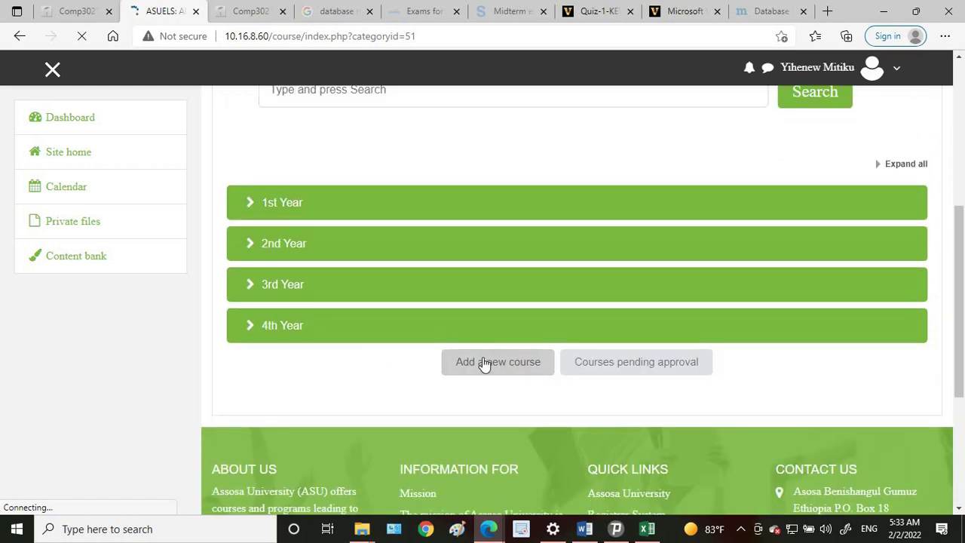
# - Start a new course with full name 'jhjhj' and look through the Course category list
pyautogui.click(471, 370)
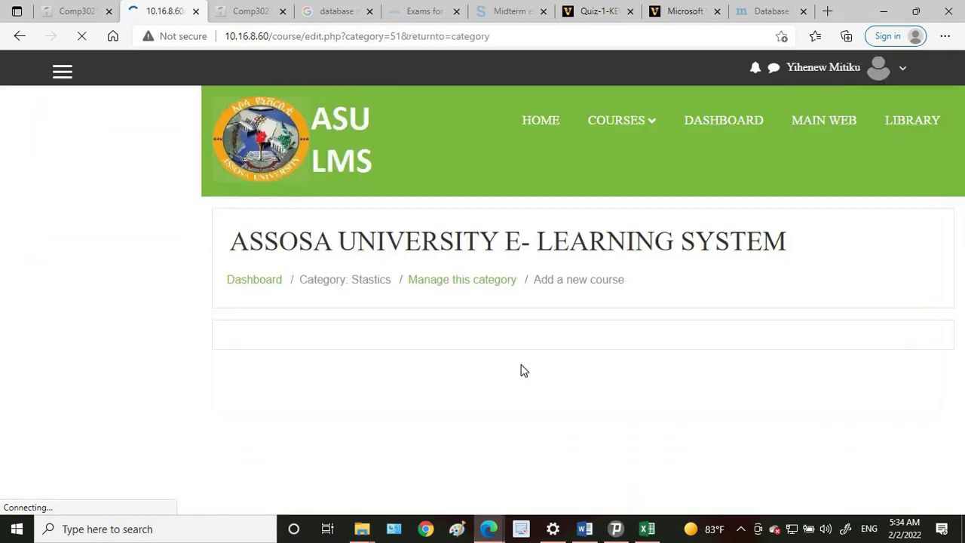
pyautogui.scroll(-3, 599, 378)
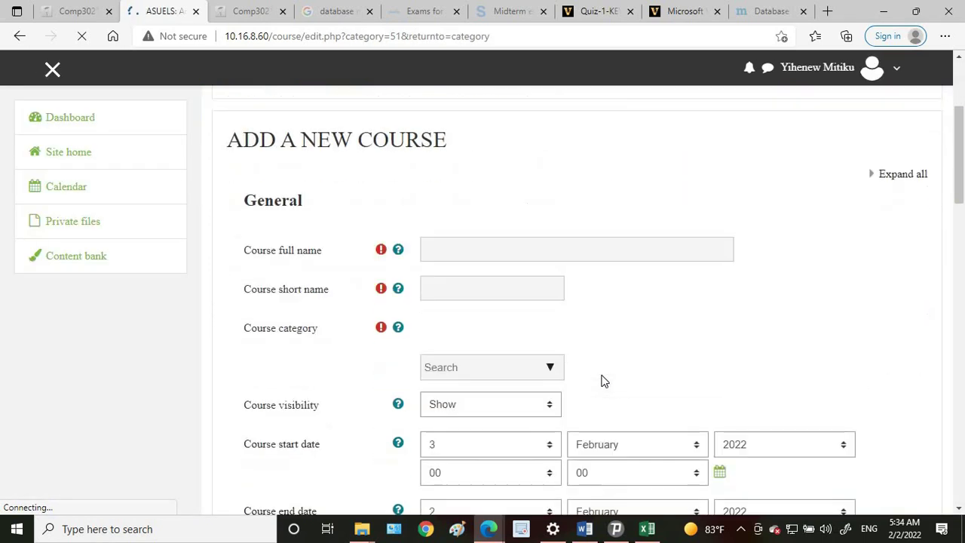
pyautogui.click(478, 250)
pyautogui.write('jhjhj')
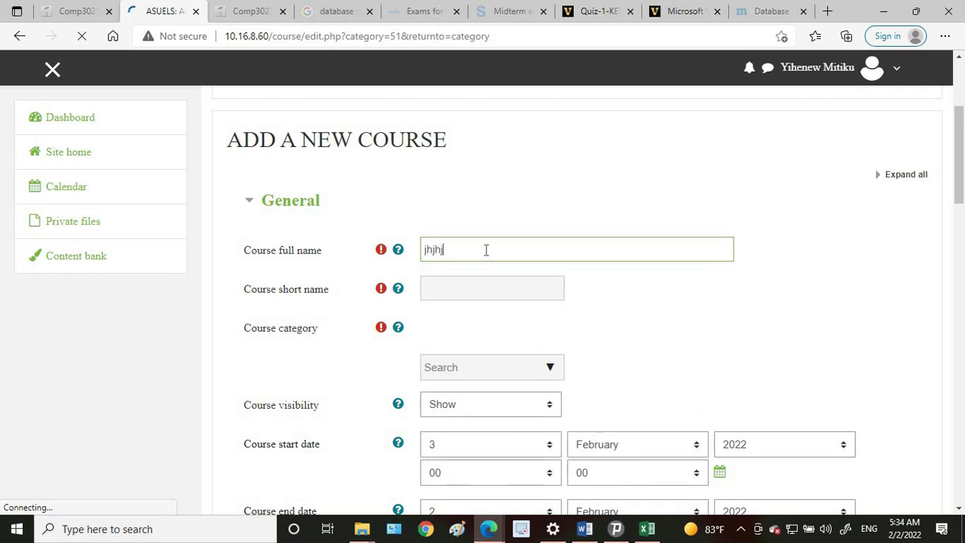
pyautogui.press('Tab')
pyautogui.press('Tab')
pyautogui.press('Tab')
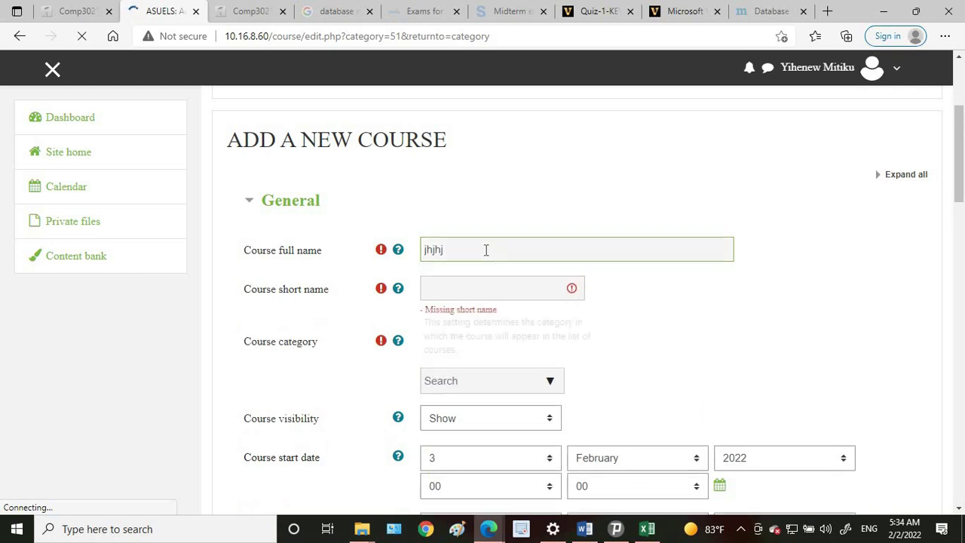
pyautogui.click(468, 288)
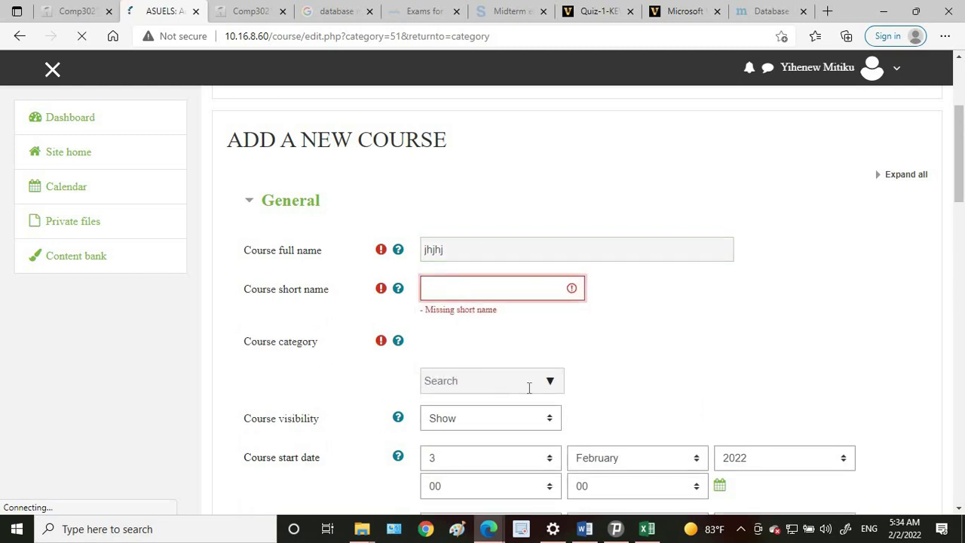
pyautogui.click(556, 382)
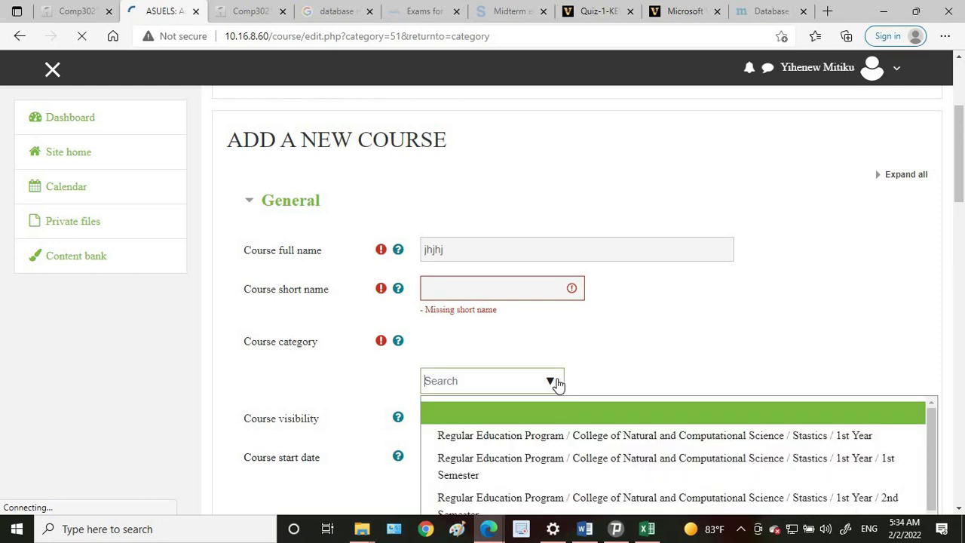
pyautogui.scroll(-2, 930, 429)
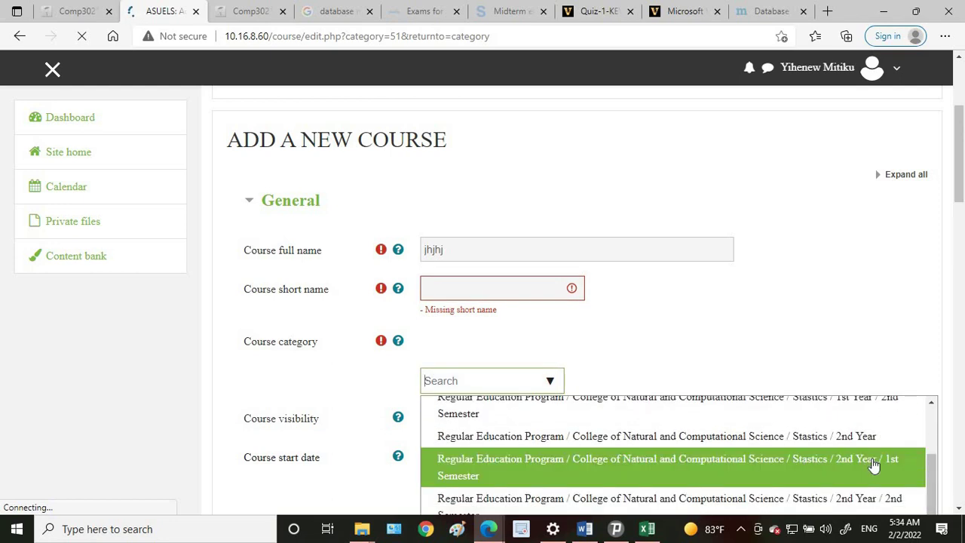
pyautogui.scroll(-1, 754, 465)
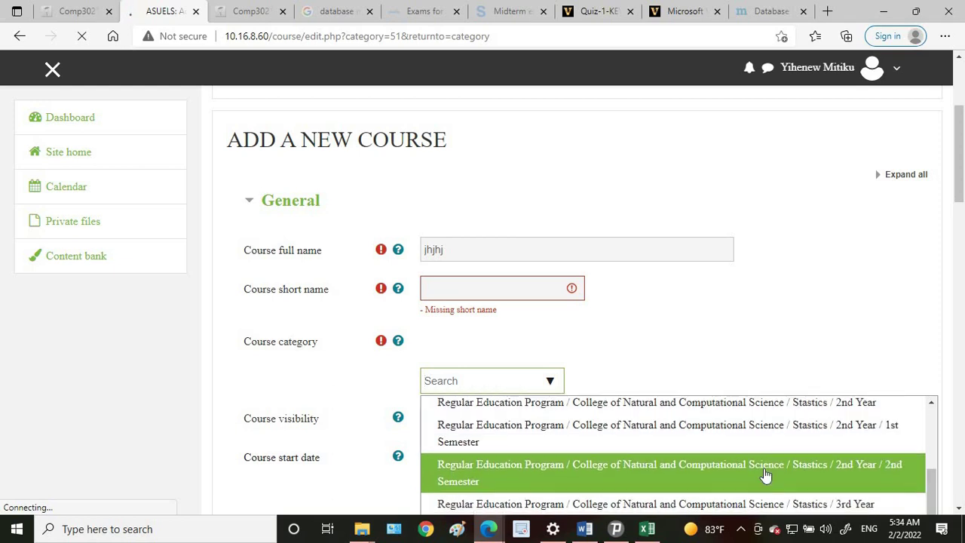
pyautogui.scroll(-2, 753, 468)
pyautogui.scroll(-2, 844, 471)
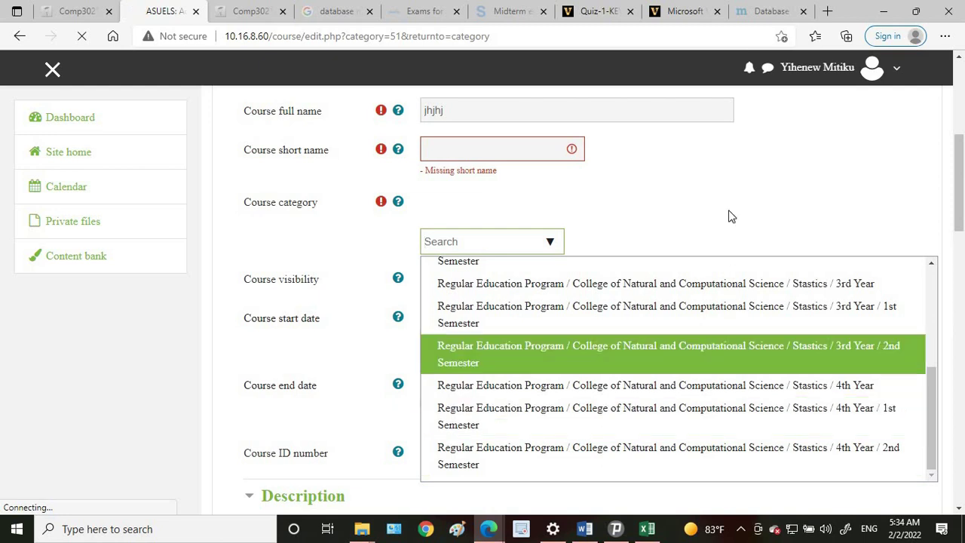
pyautogui.click(307, 294)
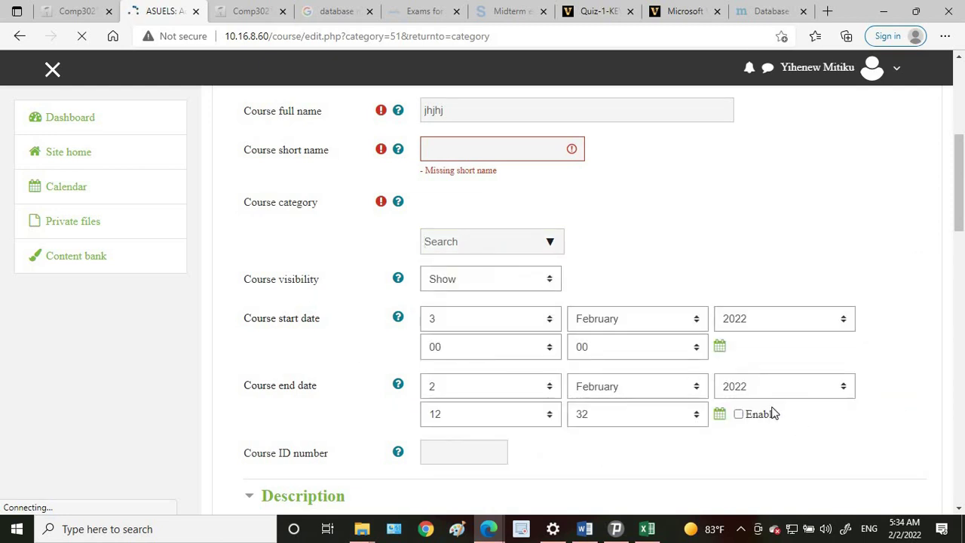
# - Keep the Topics course format and save the new course
pyautogui.scroll(-1, 753, 422)
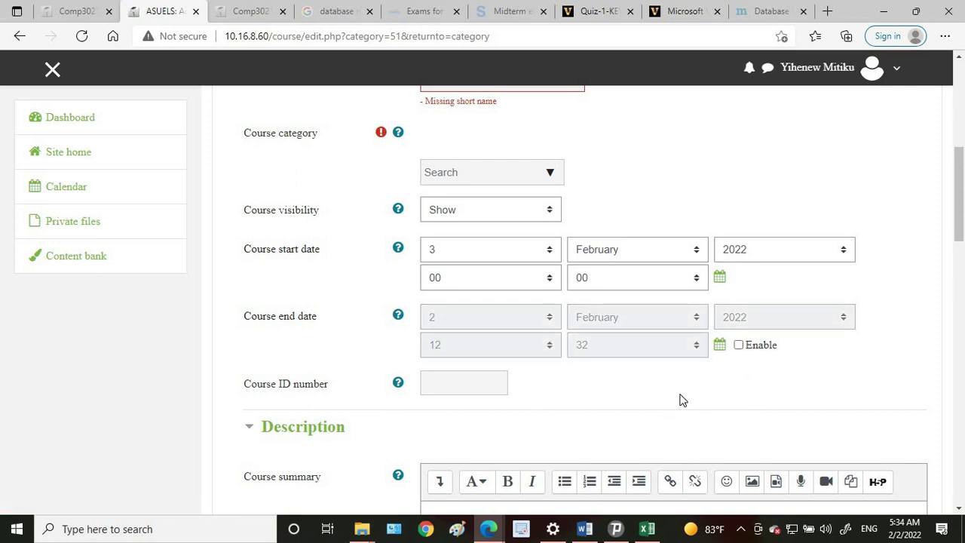
pyautogui.scroll(-4, 682, 399)
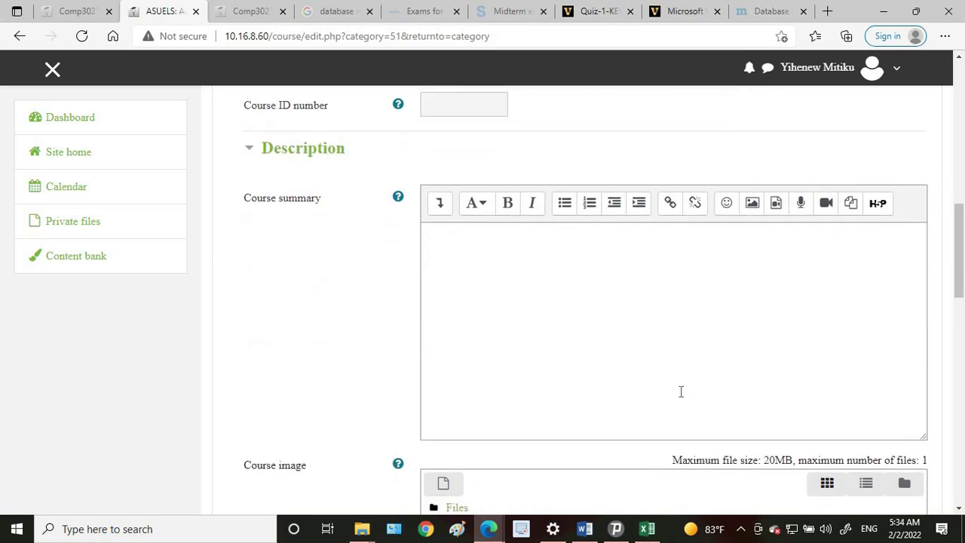
pyautogui.scroll(-3, 681, 391)
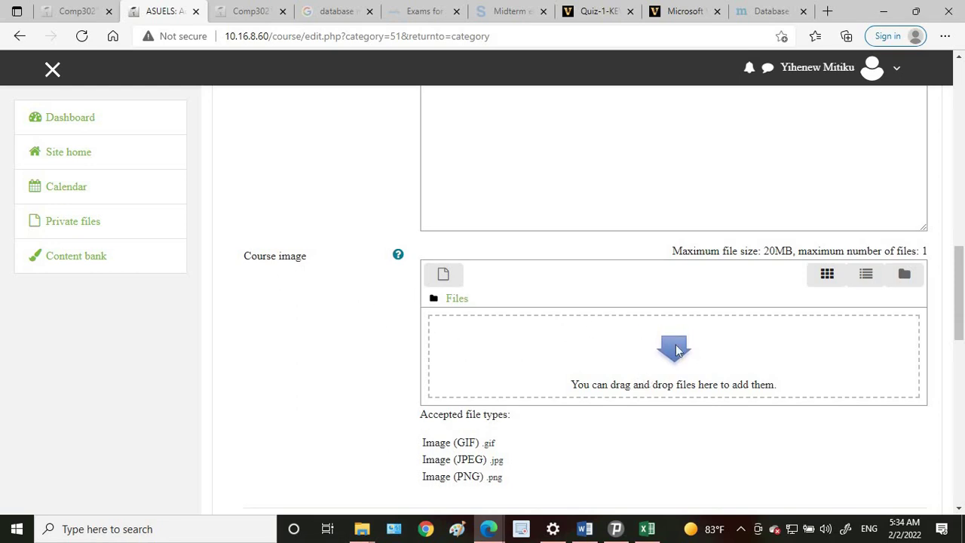
pyautogui.scroll(-4, 655, 355)
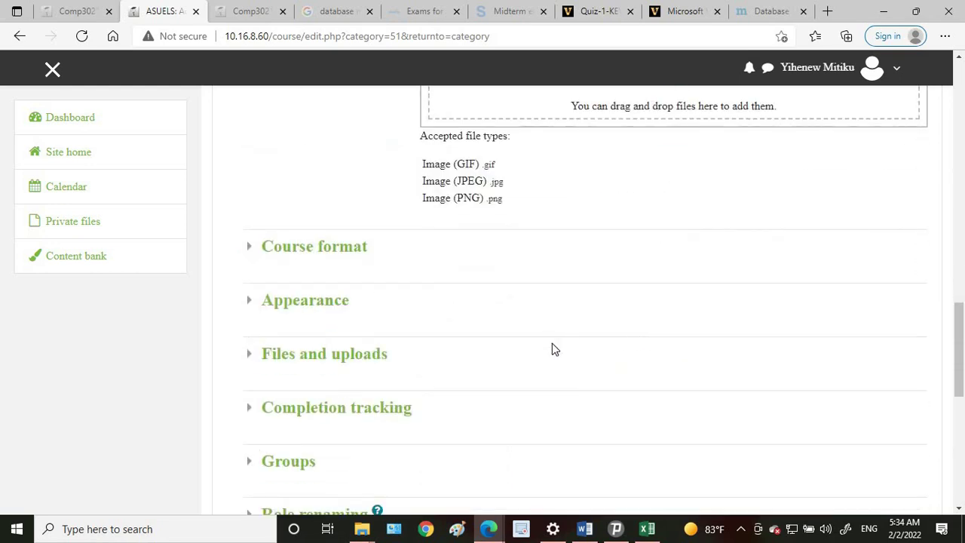
pyautogui.scroll(-1, 558, 358)
pyautogui.scroll(-3, 570, 369)
pyautogui.scroll(4, 431, 302)
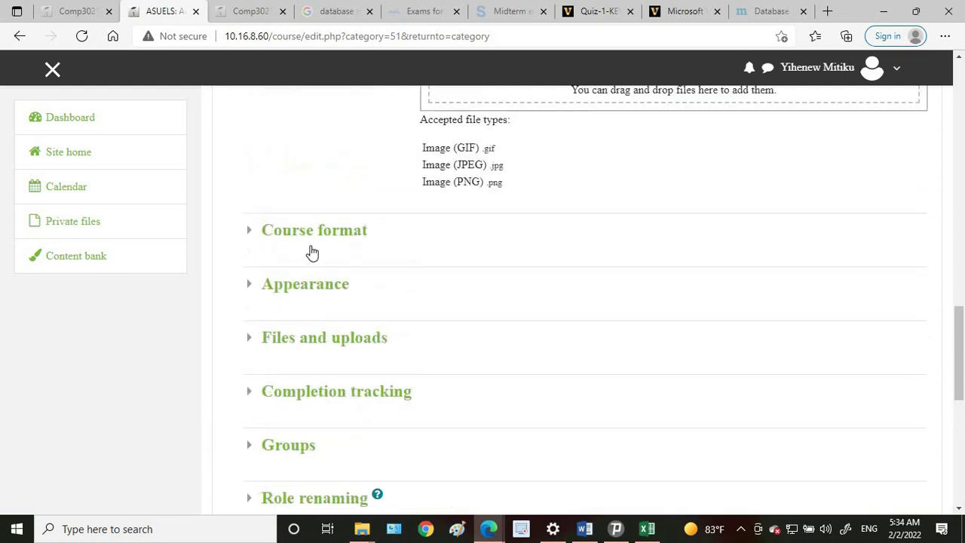
pyautogui.click(252, 248)
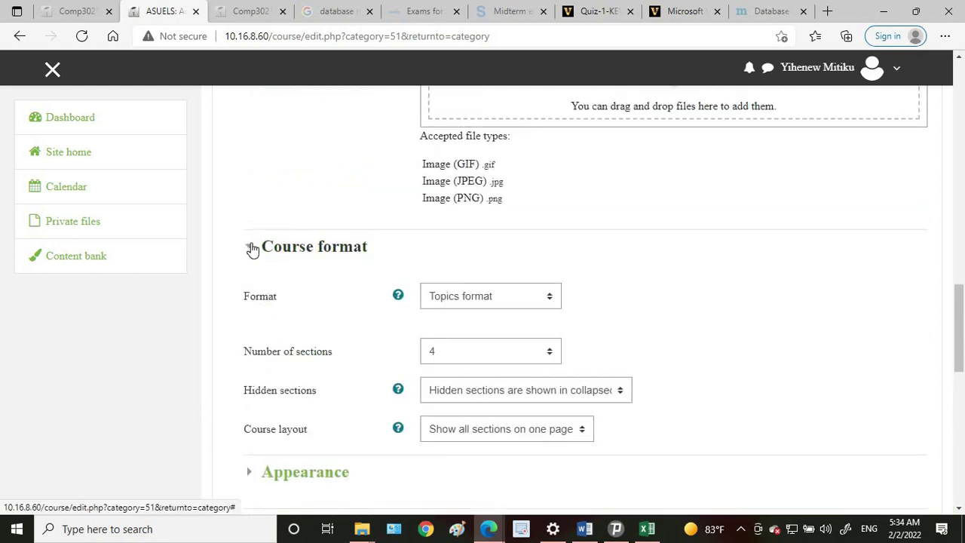
pyautogui.click(497, 295)
pyautogui.click(482, 346)
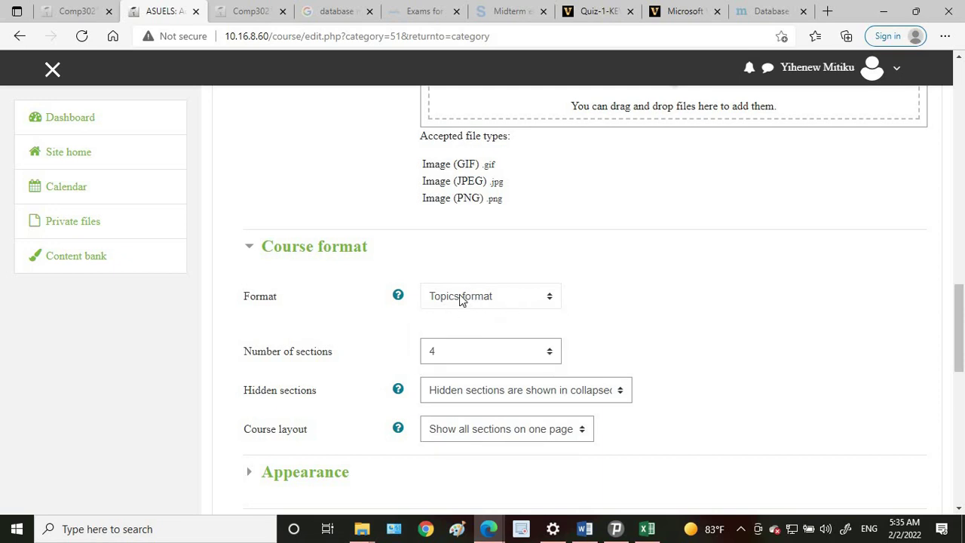
pyautogui.scroll(-5, 614, 383)
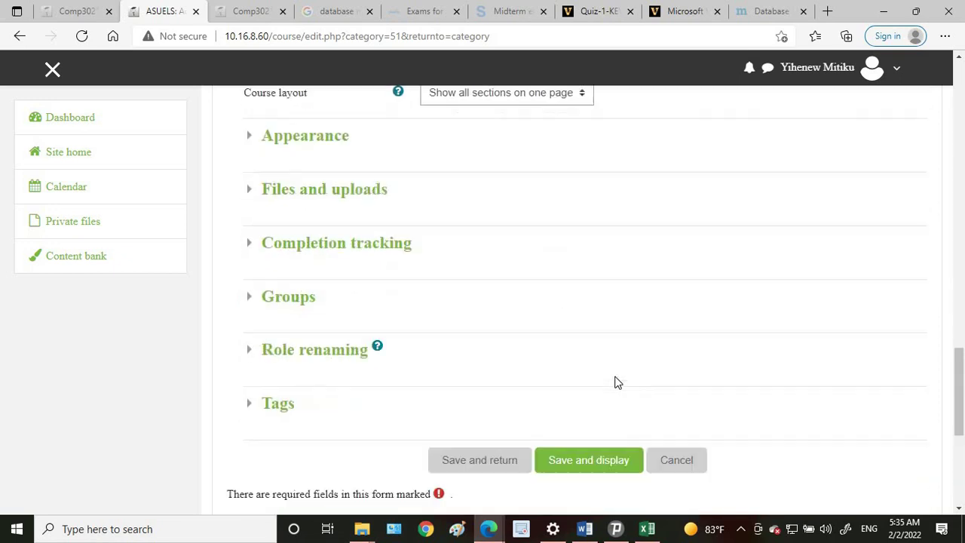
pyautogui.click(501, 379)
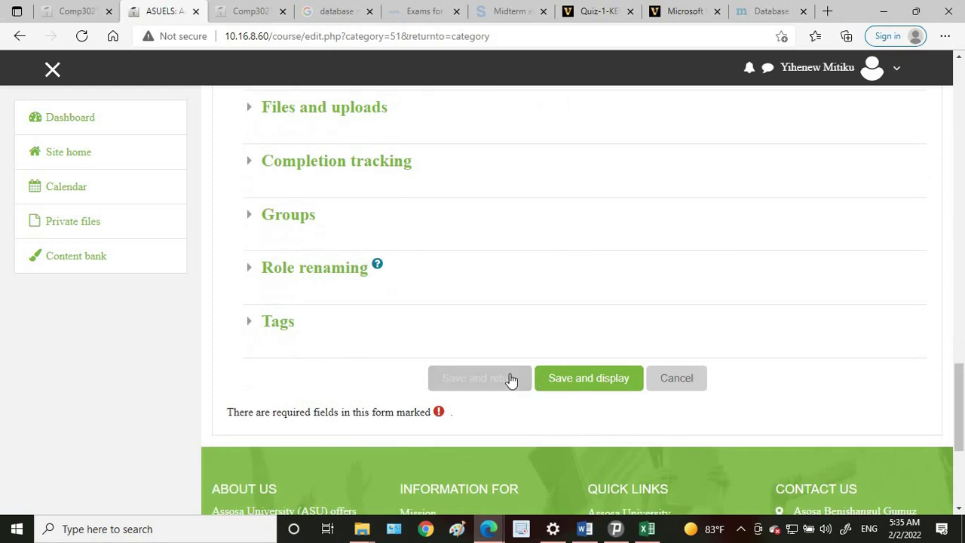
# - Cancel the new course and open the Stastics 1st Year > 1st Semester category
pyautogui.click(686, 389)
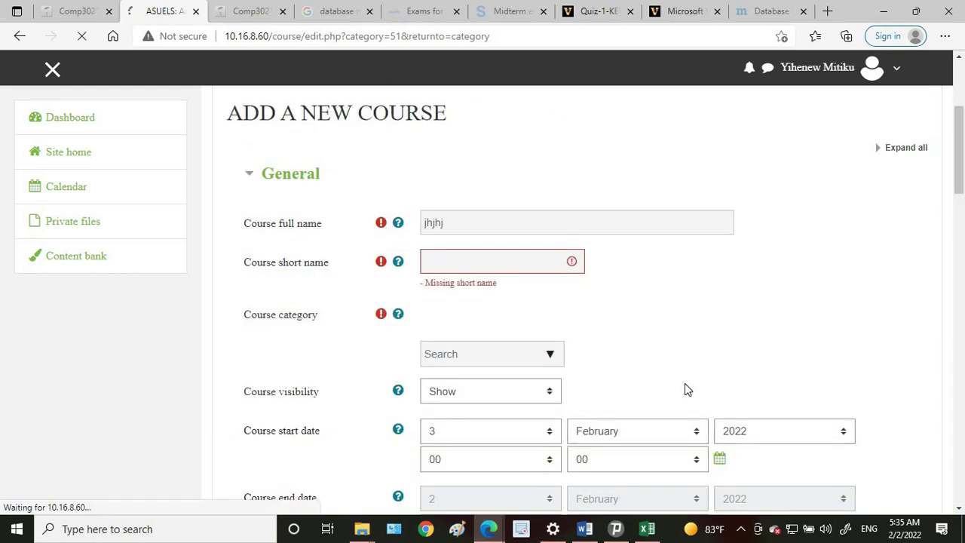
pyautogui.scroll(-6, 721, 394)
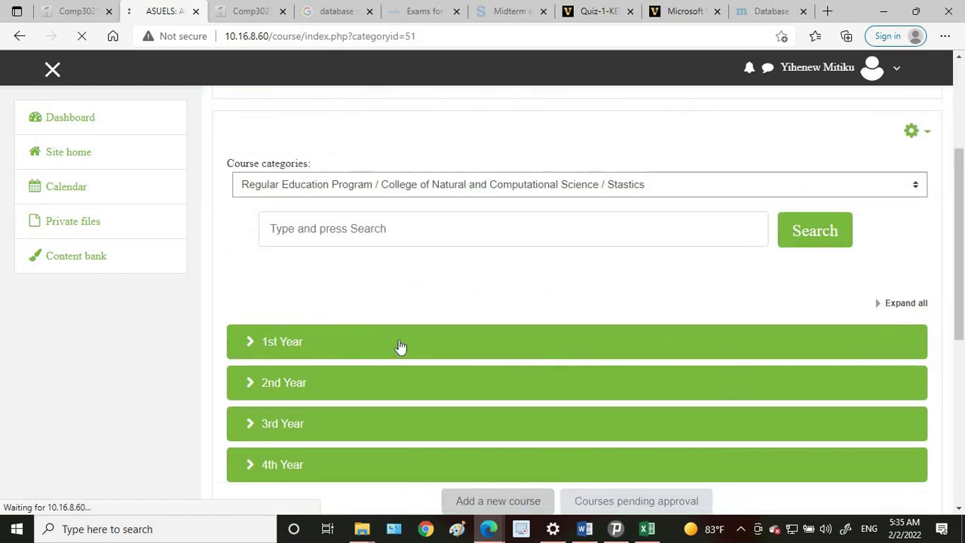
pyautogui.scroll(-2, 323, 388)
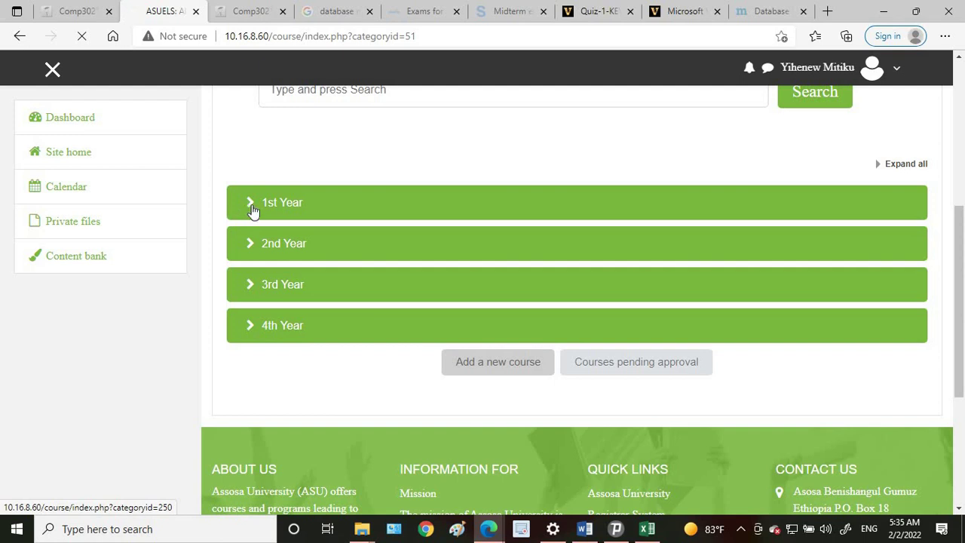
pyautogui.click(272, 216)
pyautogui.scroll(-2, 421, 317)
pyautogui.scroll(-1, 420, 317)
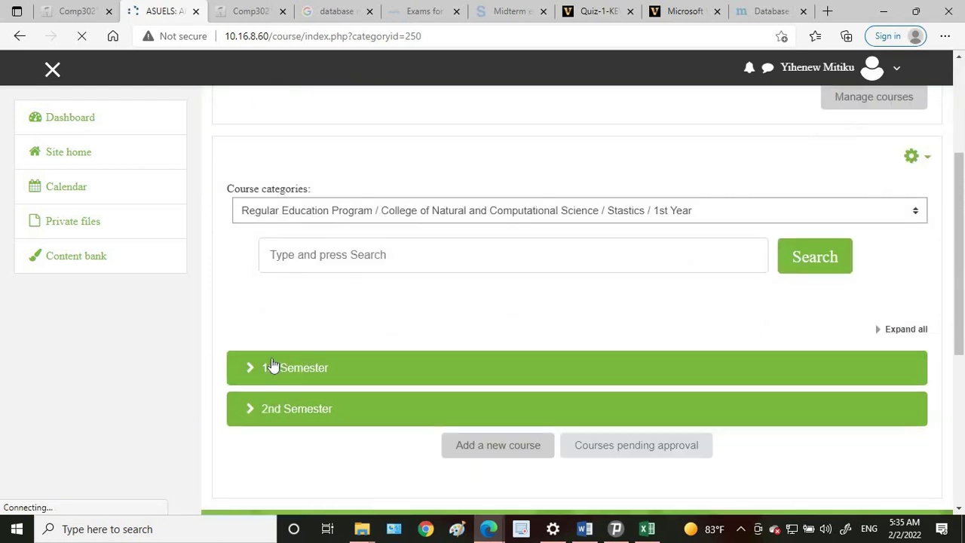
pyautogui.click(249, 369)
pyautogui.scroll(-4, 415, 400)
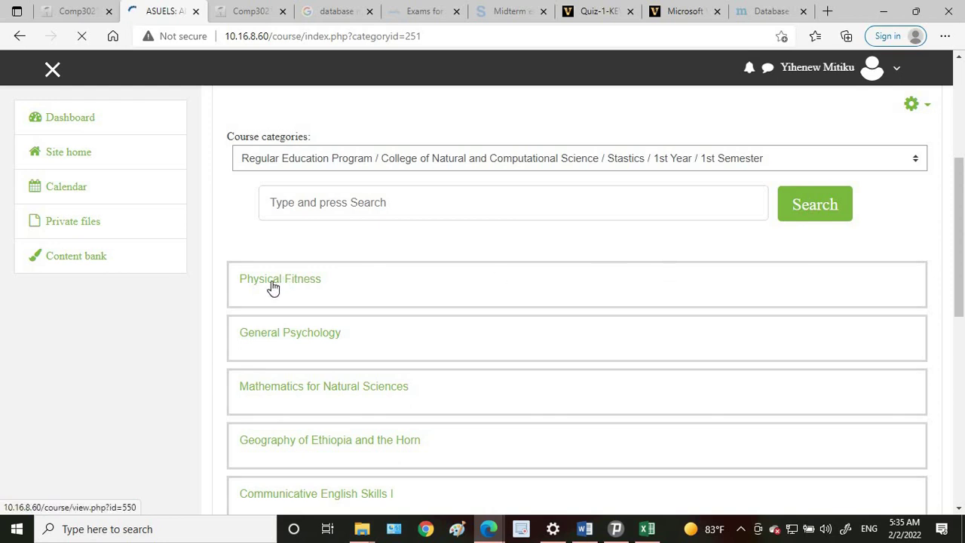
pyautogui.scroll(-3, 562, 387)
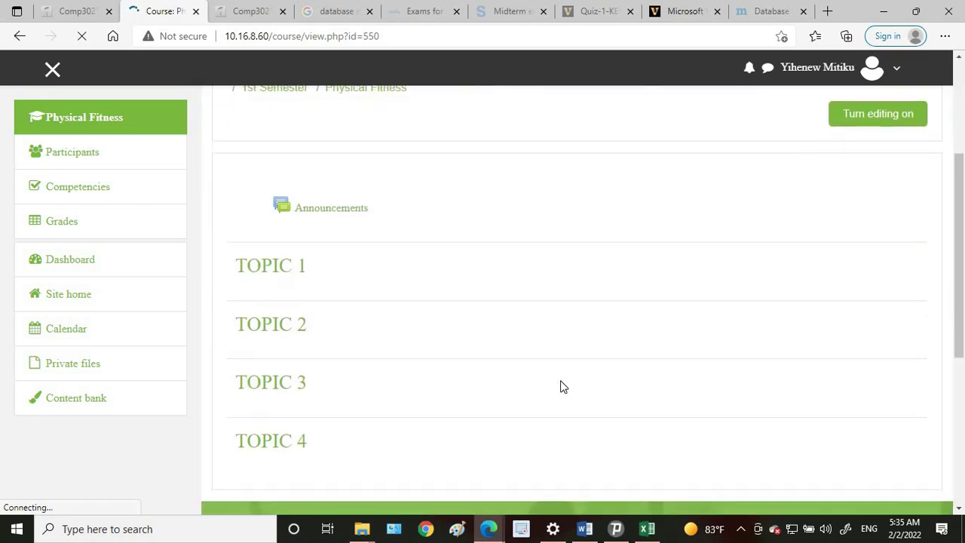
pyautogui.scroll(3, 753, 218)
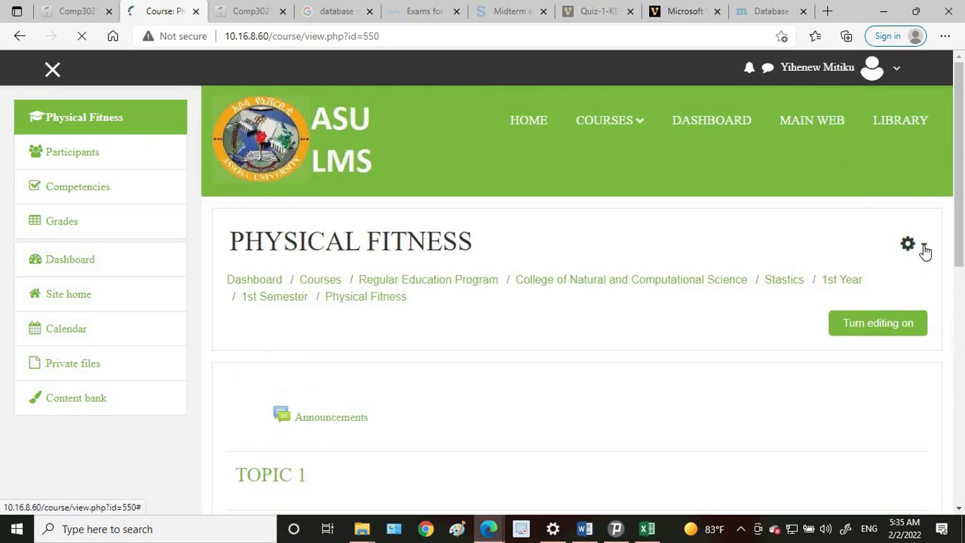
pyautogui.click(923, 249)
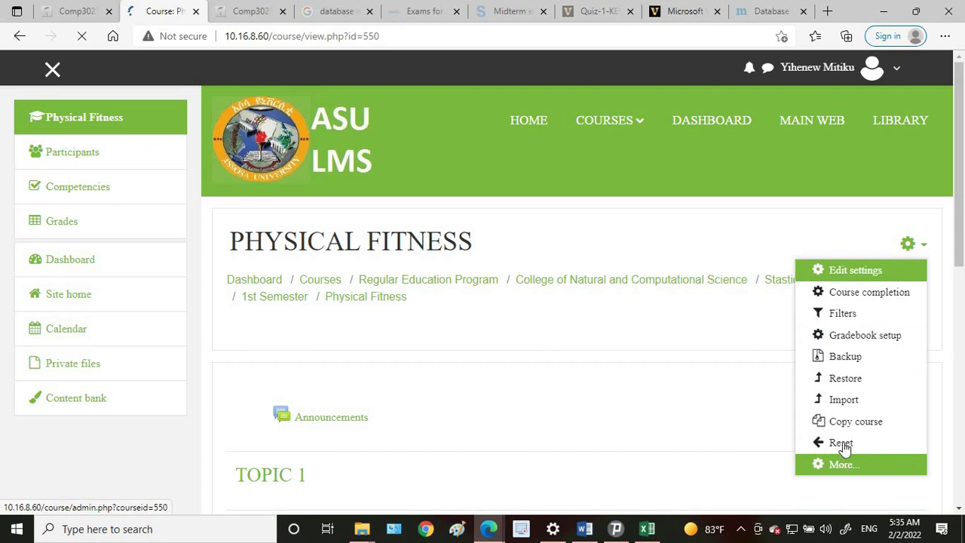
pyautogui.click(854, 273)
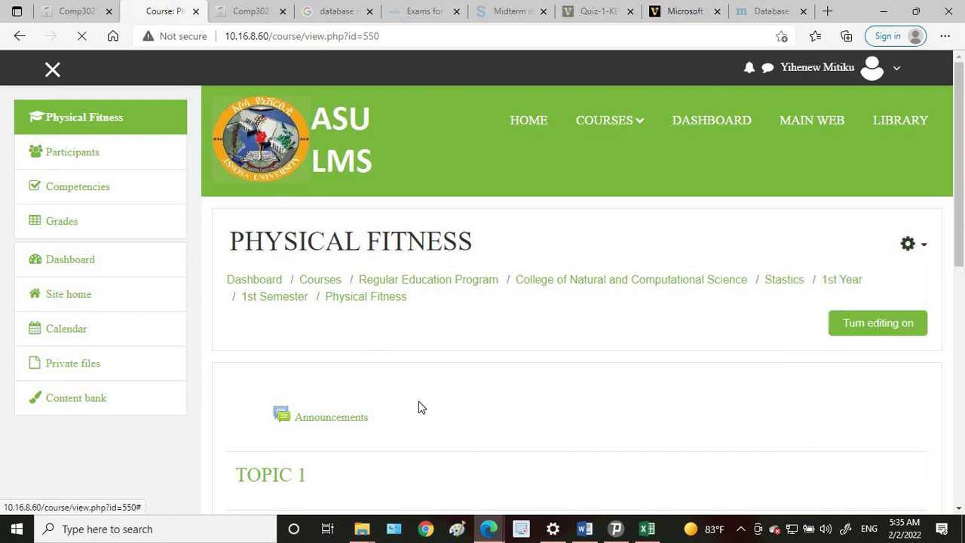
pyautogui.scroll(-2, 467, 369)
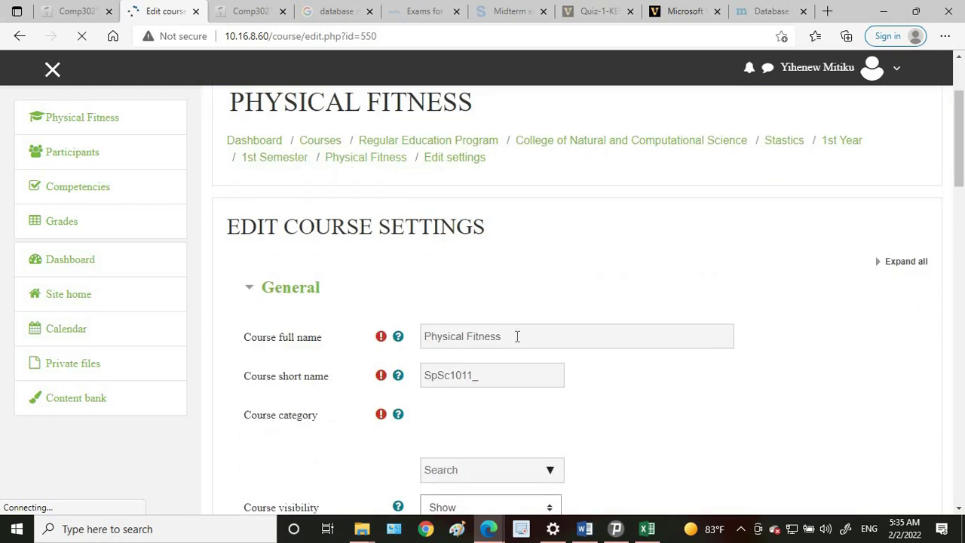
pyautogui.click(517, 336)
pyautogui.scroll(-2, 624, 400)
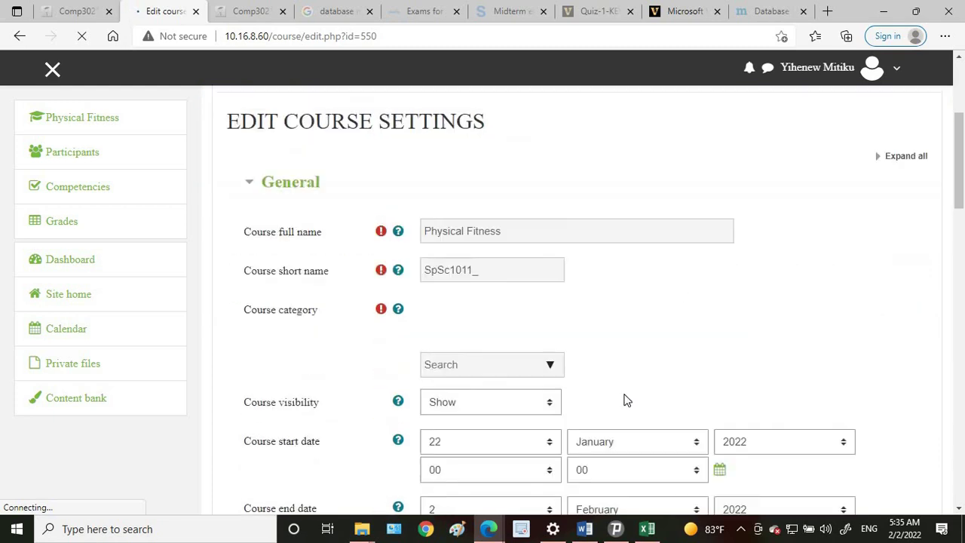
pyautogui.scroll(-10, 624, 400)
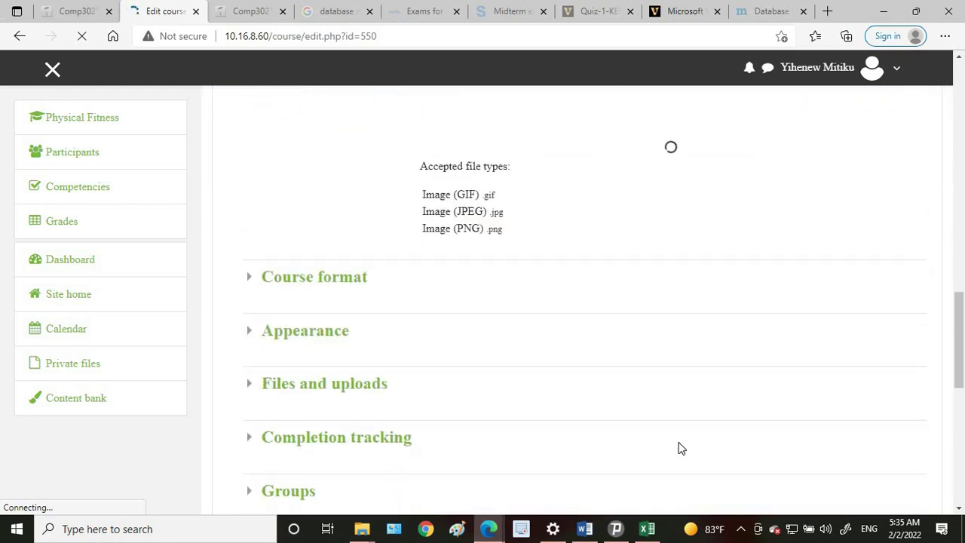
pyautogui.scroll(-3, 680, 449)
pyautogui.click(555, 446)
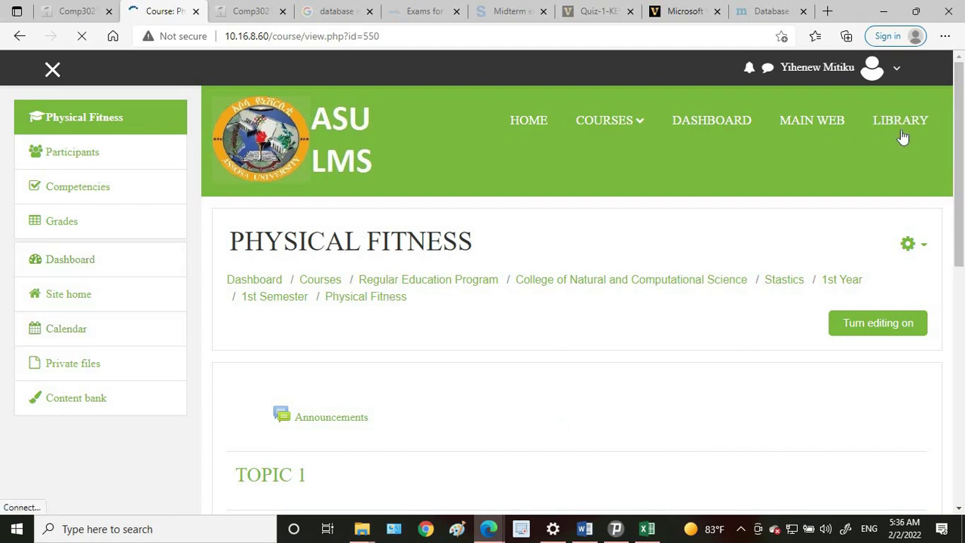
# - Log out and replace the login username with the teacher account's username
pyautogui.click(897, 73)
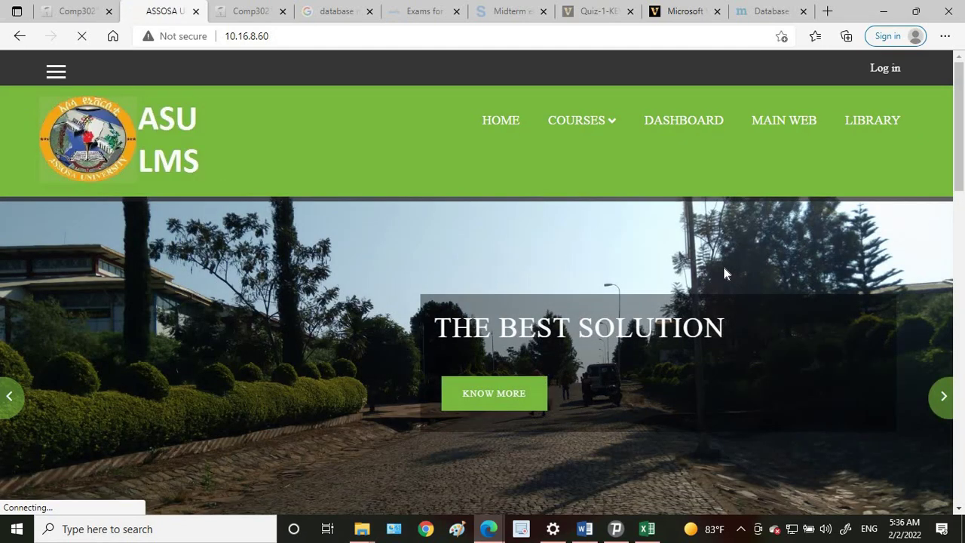
pyautogui.scroll(-4, 660, 257)
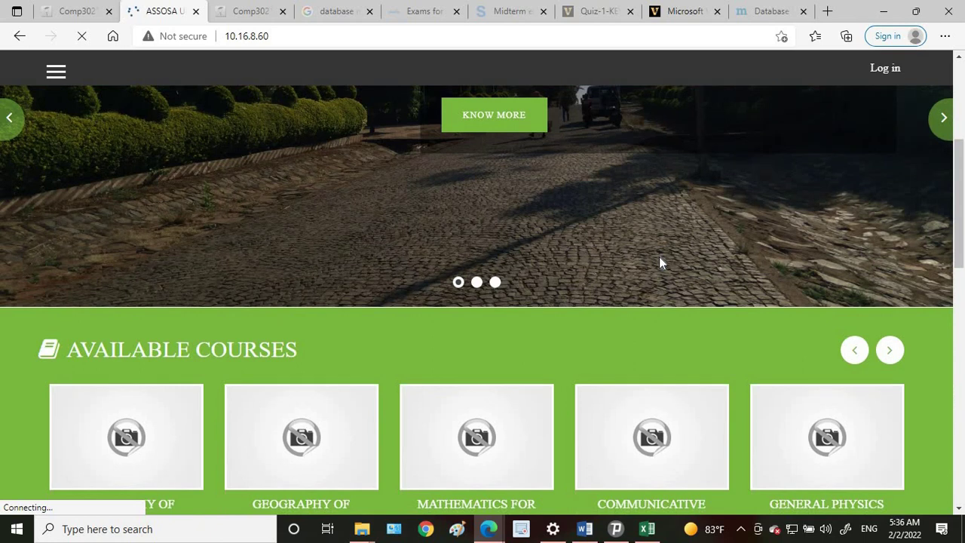
pyautogui.scroll(4, 658, 260)
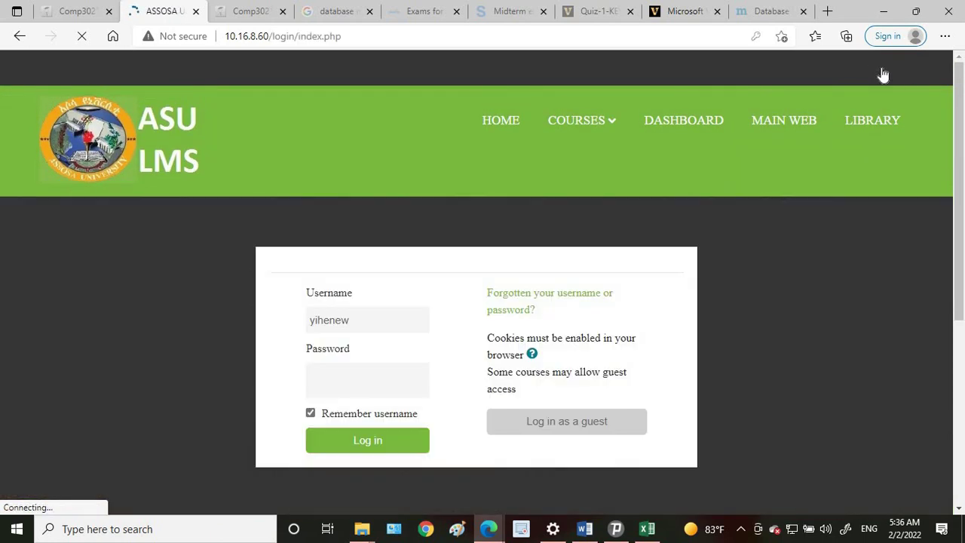
pyautogui.doubleClick(369, 317)
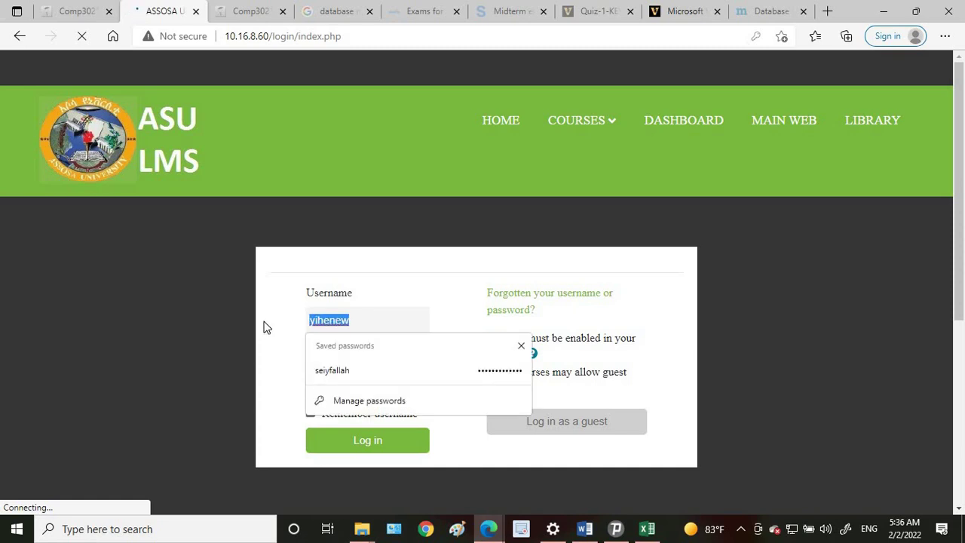
pyautogui.write('endalkache')
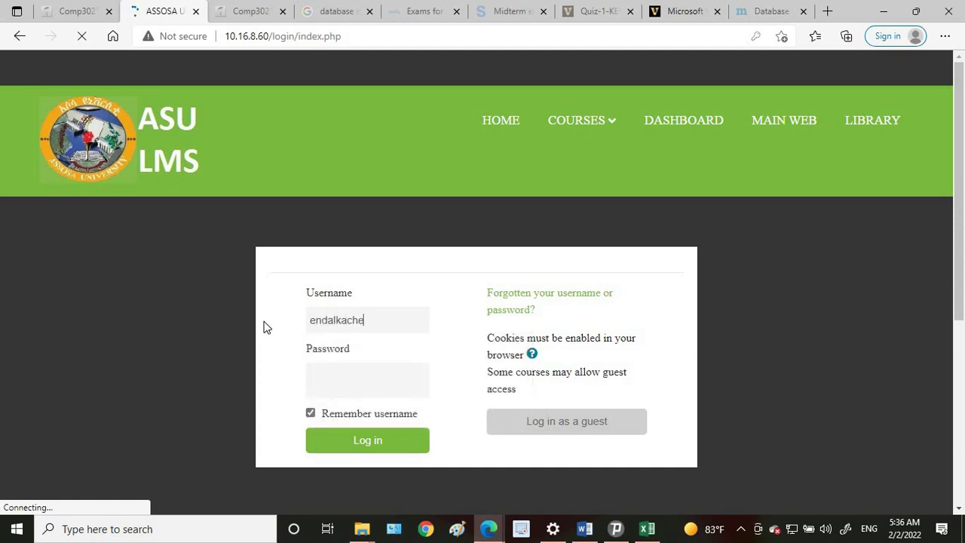
pyautogui.write('1')
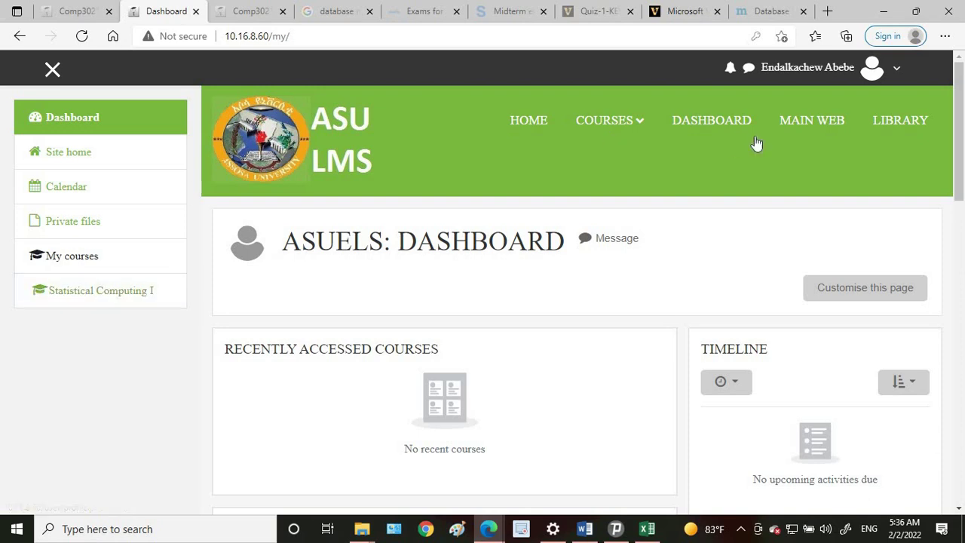
pyautogui.moveTo(630, 138)
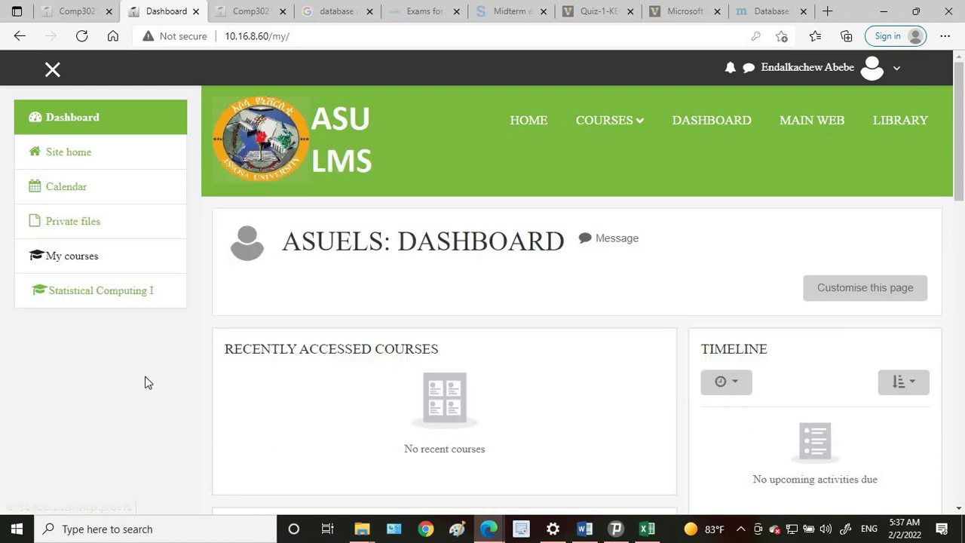
pyautogui.scroll(-5, 739, 297)
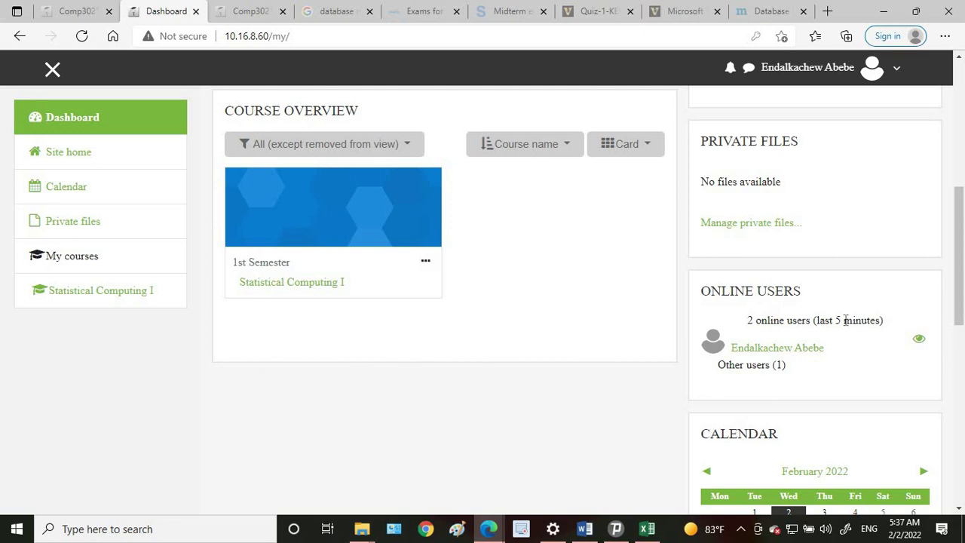
pyautogui.scroll(-3, 846, 321)
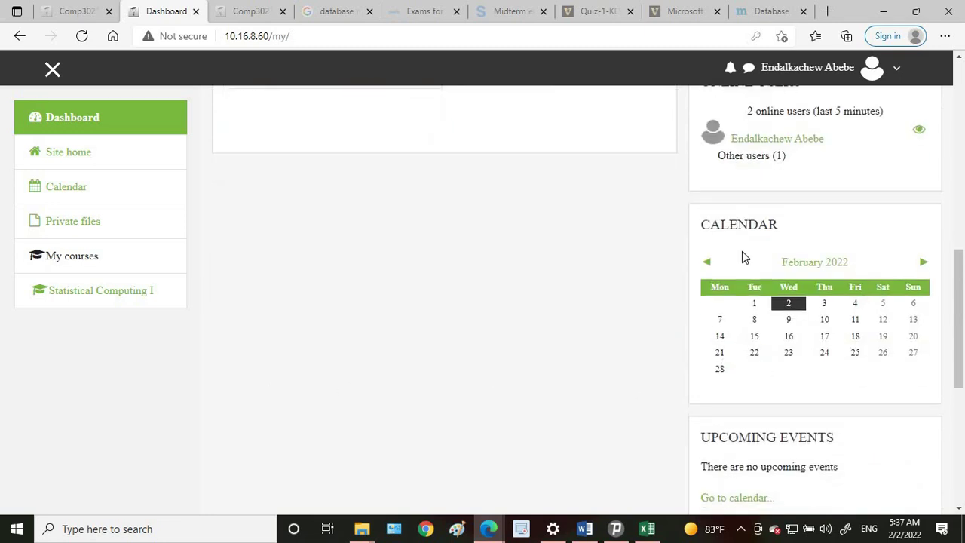
pyautogui.scroll(-2, 790, 378)
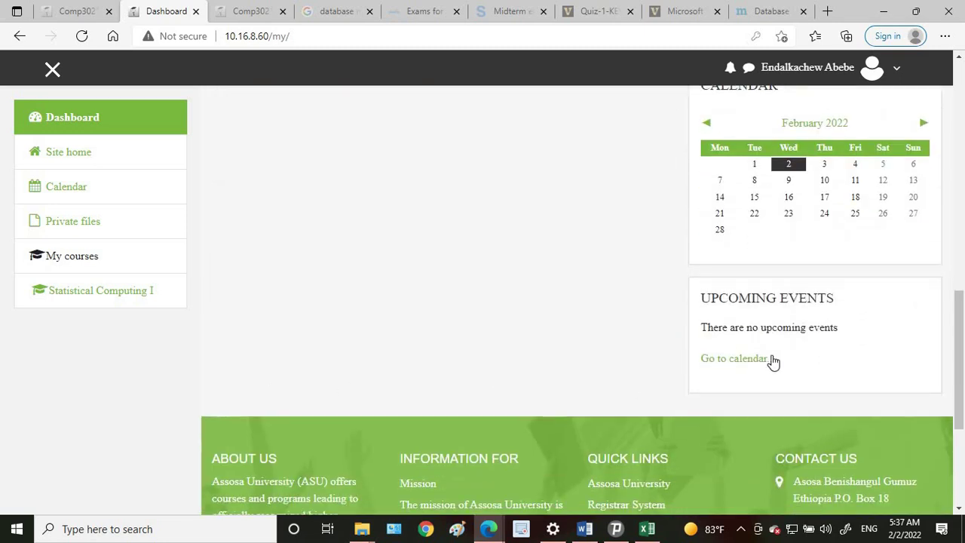
pyautogui.scroll(5, 817, 367)
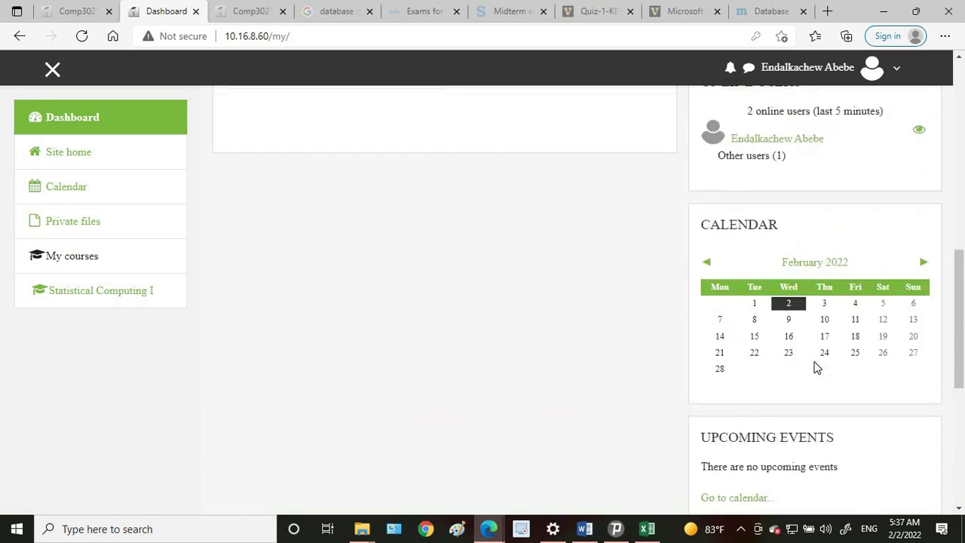
pyautogui.scroll(7, 816, 367)
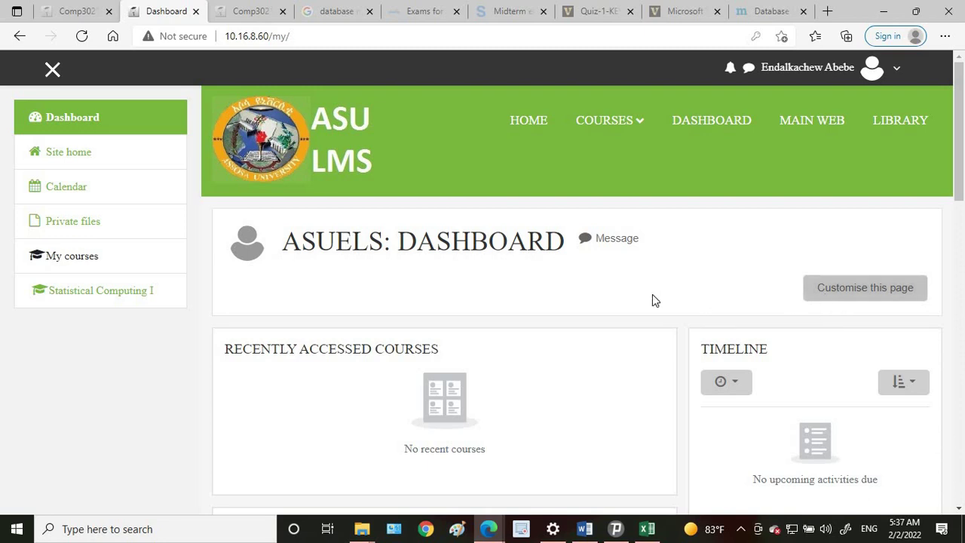
# - Open the Statistical Computing I course and view its participants list
pyautogui.click(89, 293)
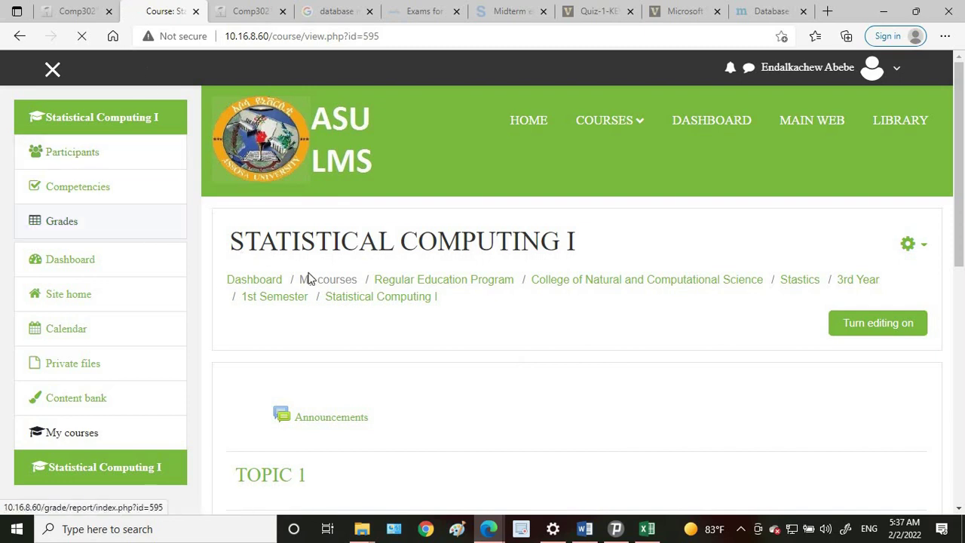
pyautogui.scroll(-2, 384, 305)
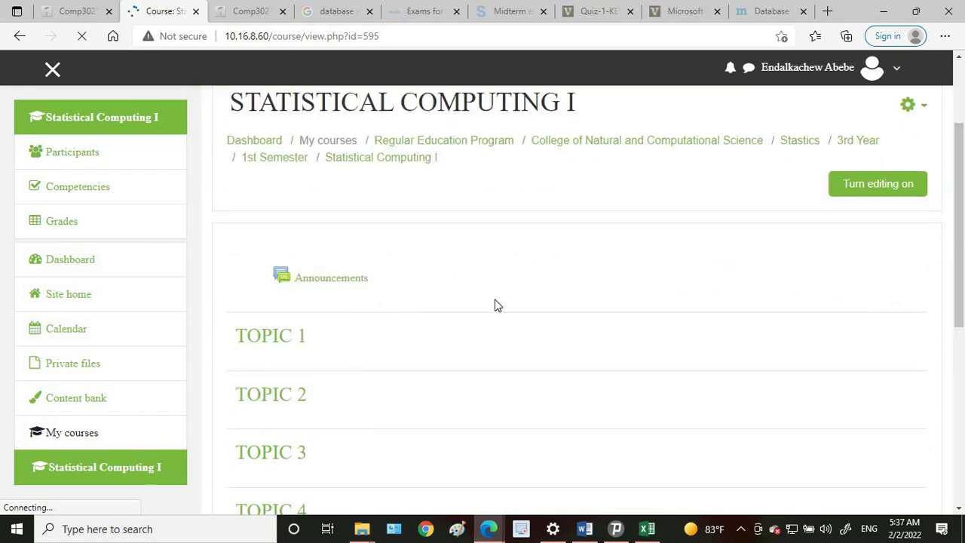
pyautogui.click(75, 161)
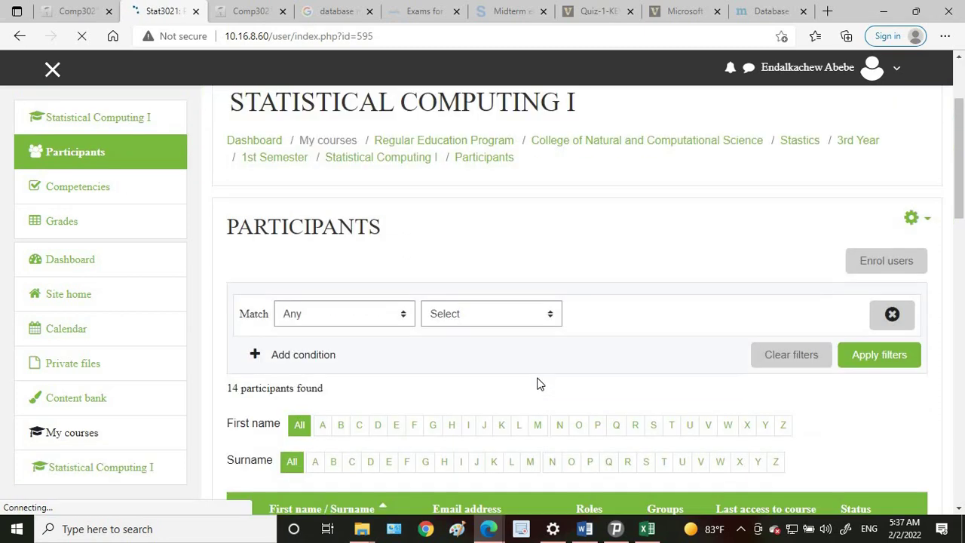
pyautogui.scroll(-6, 531, 373)
pyautogui.scroll(3, 590, 339)
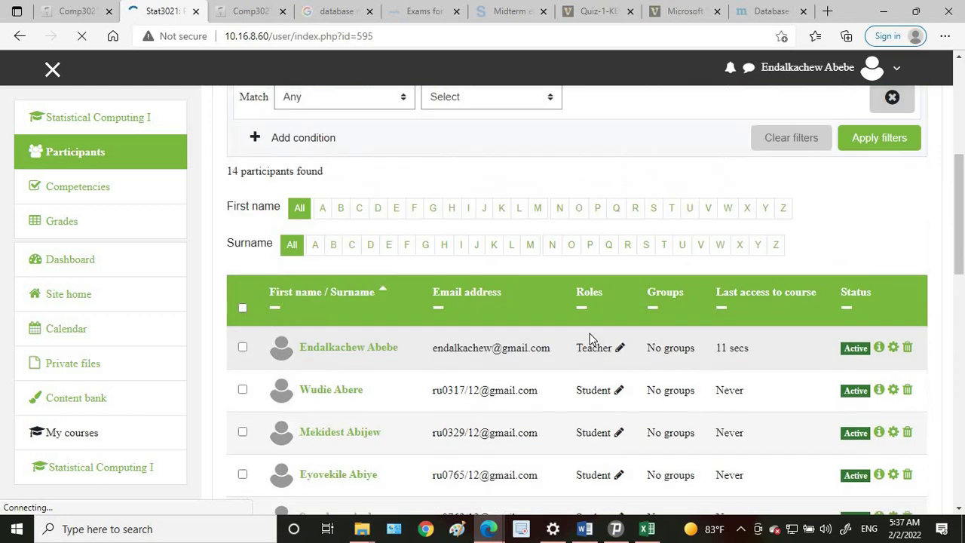
pyautogui.scroll(1, 590, 339)
pyautogui.scroll(-1, 573, 324)
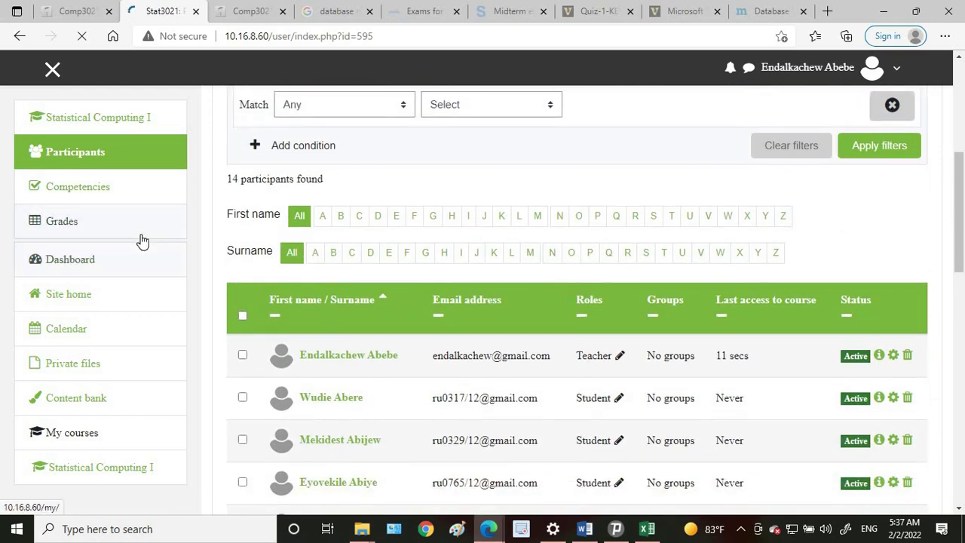
# - View the grader report and its OpenDocument spreadsheet export, then return to the course page
pyautogui.click(60, 233)
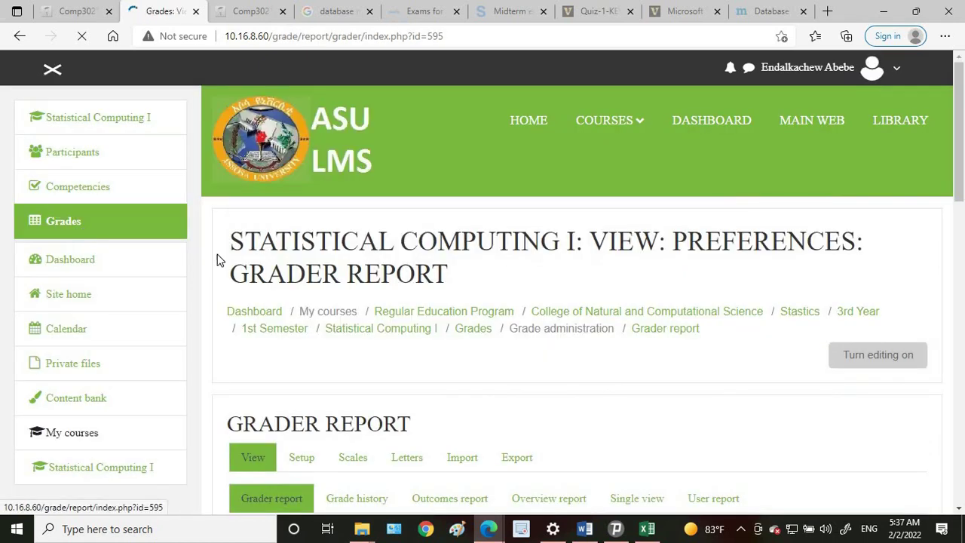
pyautogui.scroll(-3, 422, 350)
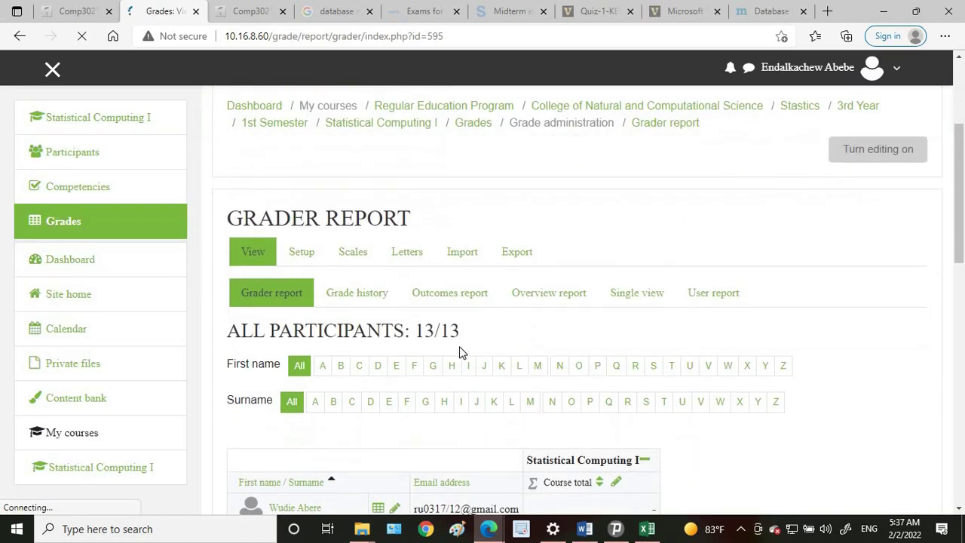
pyautogui.scroll(-3, 527, 382)
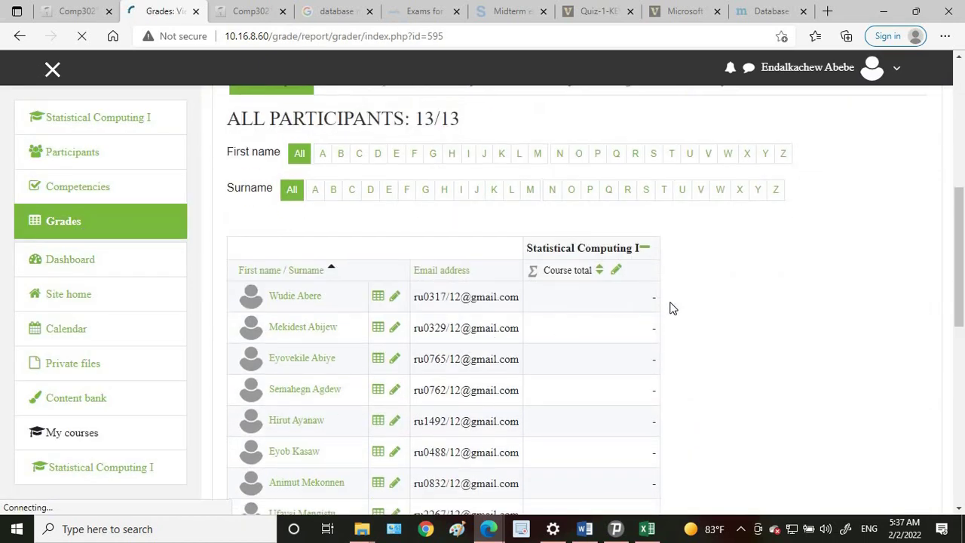
pyautogui.scroll(3, 519, 266)
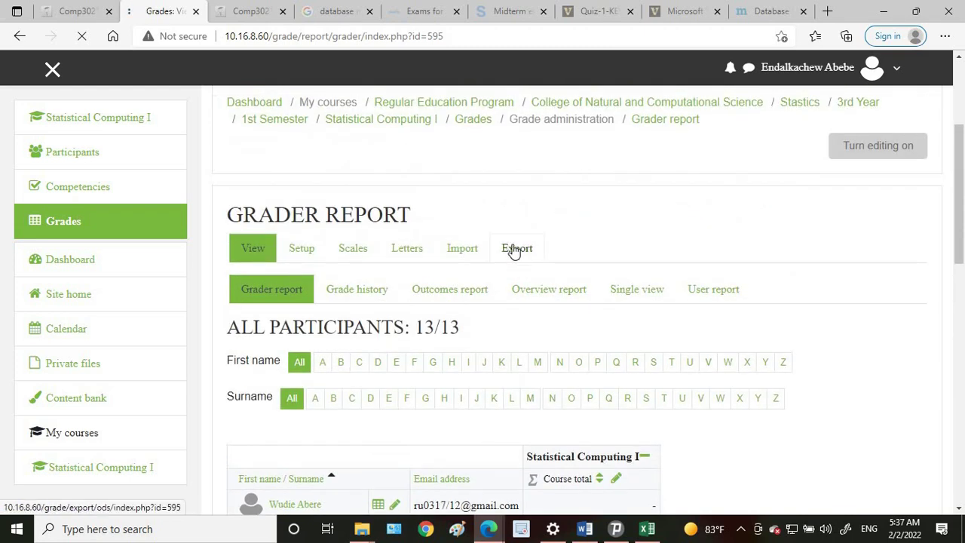
pyautogui.click(514, 248)
pyautogui.scroll(-3, 569, 364)
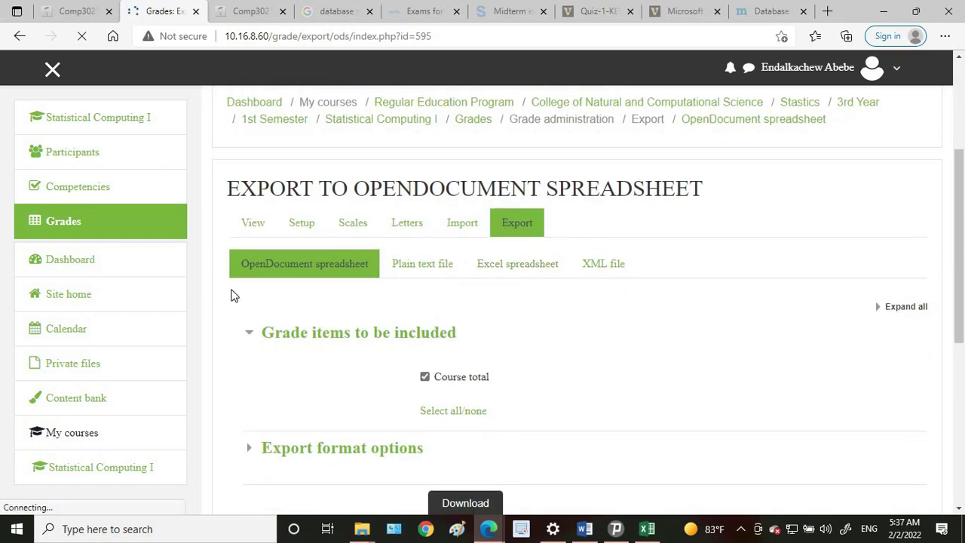
pyautogui.click(71, 125)
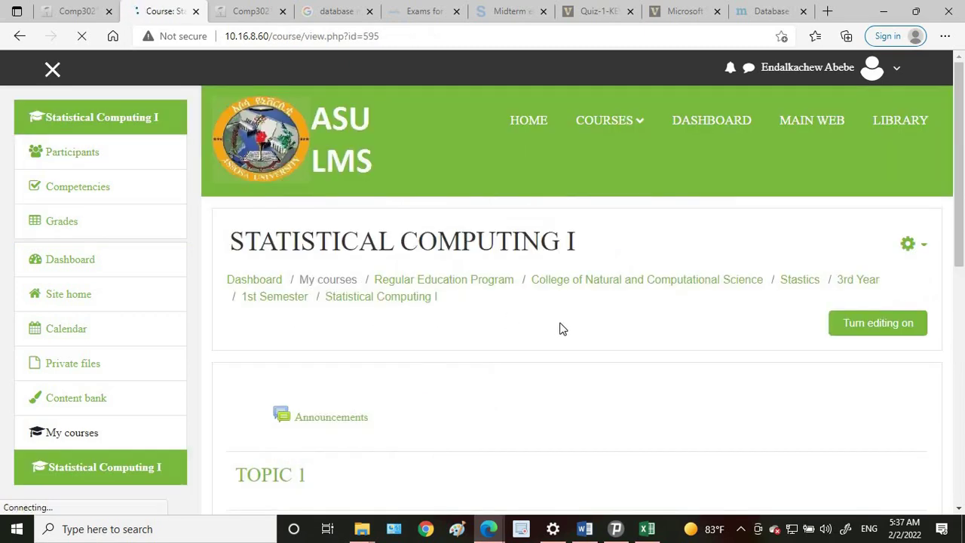
# - Post an Announcements topic with subject 'first class' and message 'jhjh'
pyautogui.scroll(-3, 301, 231)
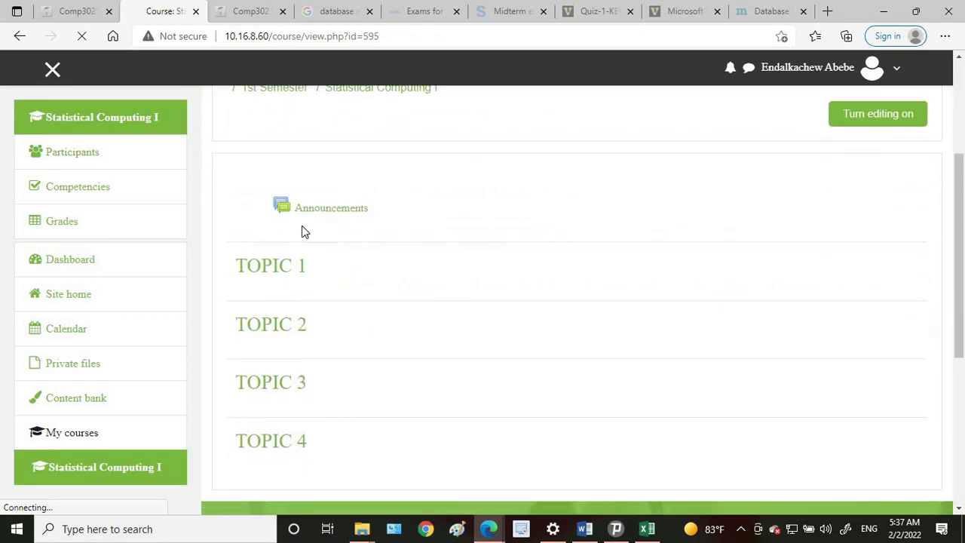
pyautogui.click(346, 218)
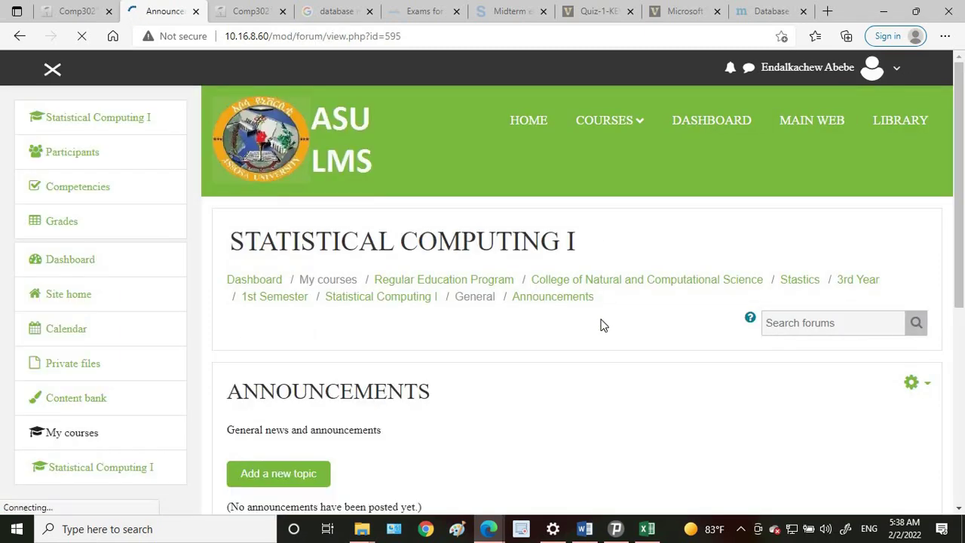
pyautogui.scroll(-3, 588, 316)
pyautogui.click(308, 270)
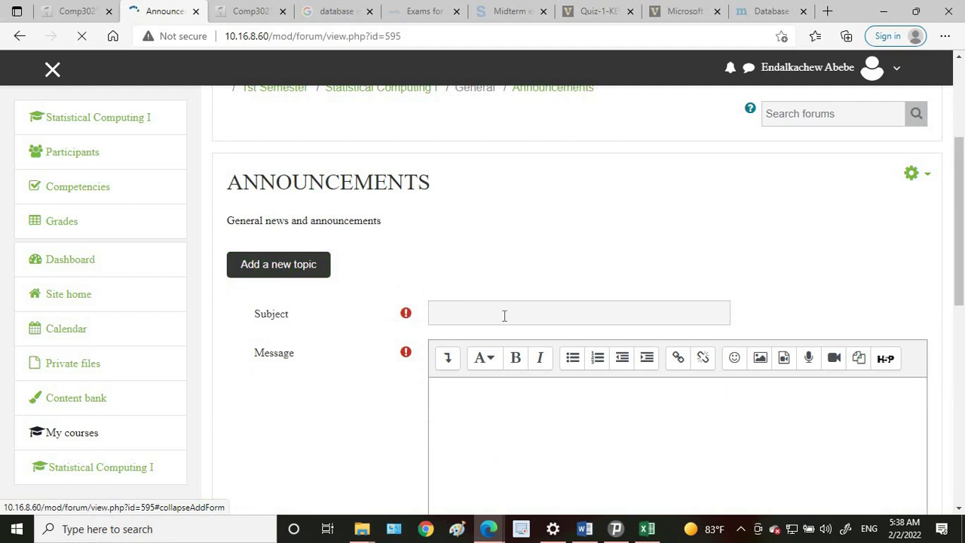
pyautogui.click(517, 322)
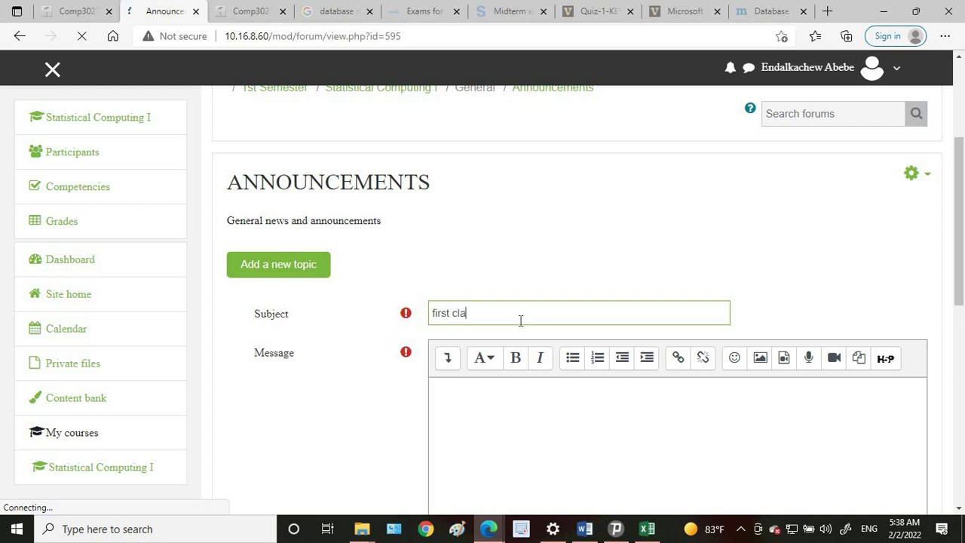
pyautogui.click(559, 395)
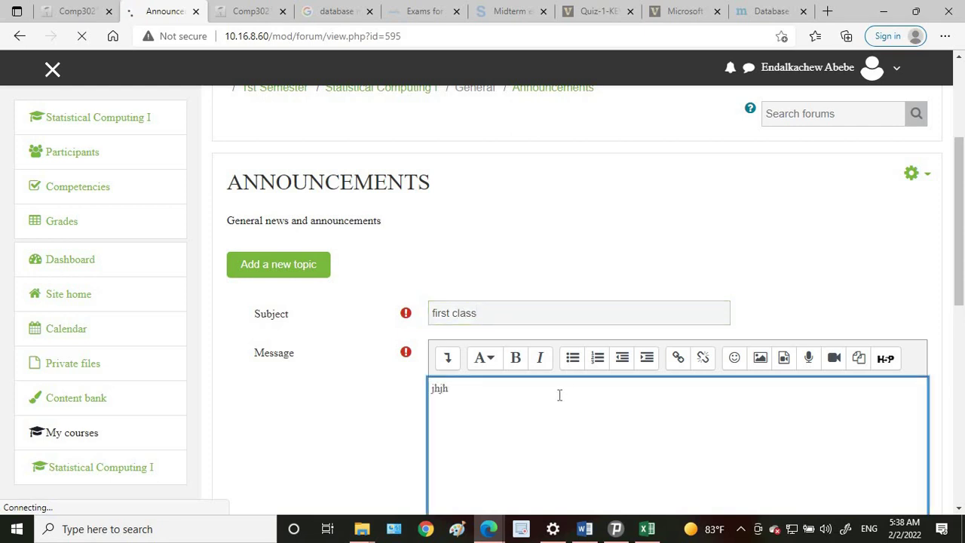
pyautogui.scroll(-3, 559, 395)
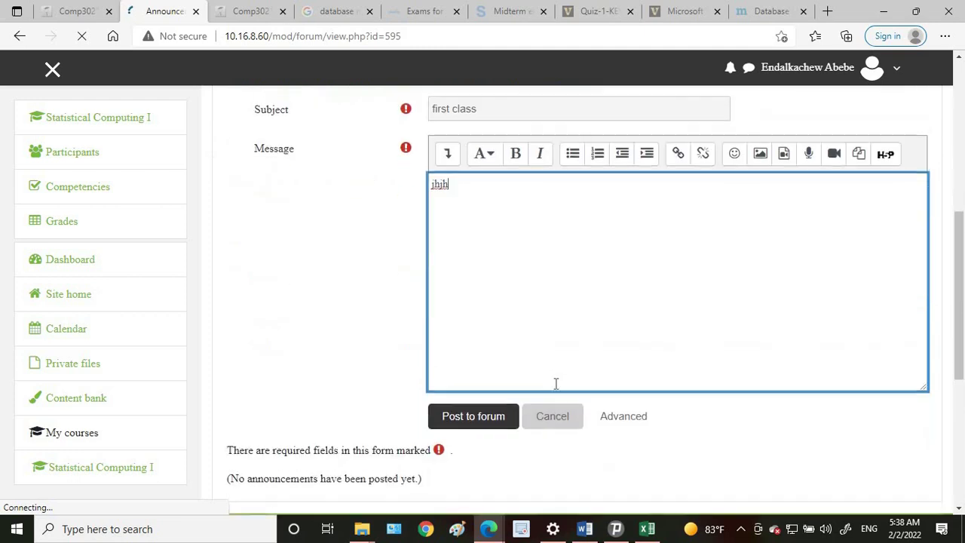
pyautogui.click(475, 414)
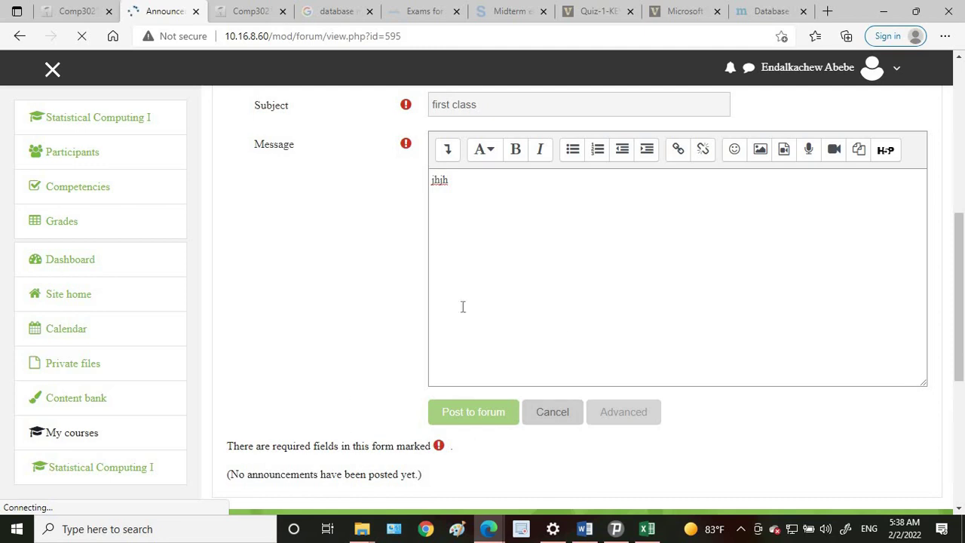
# - View the posted 'first class' discussion, then go back to the Statistical Computing I course
pyautogui.scroll(-5, 578, 373)
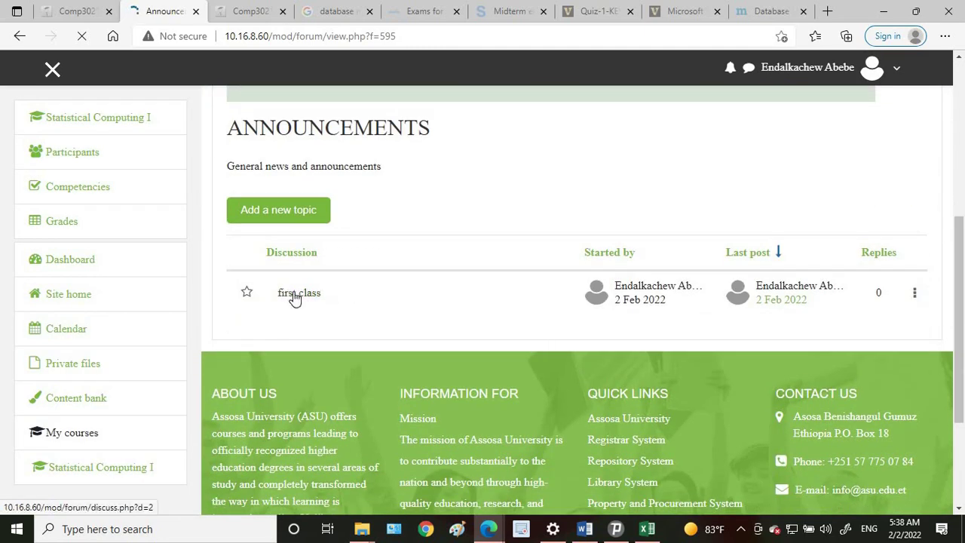
pyautogui.click(319, 297)
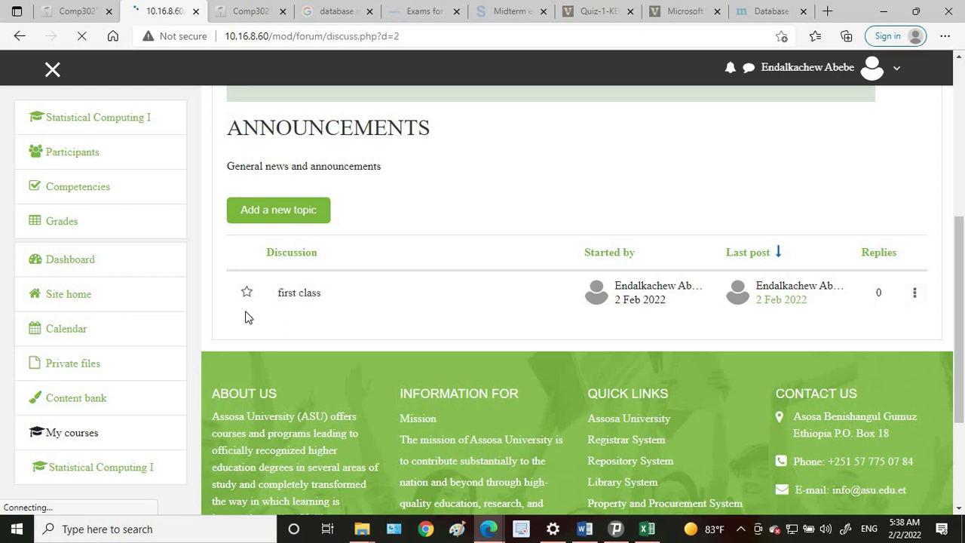
pyautogui.scroll(-2, 433, 398)
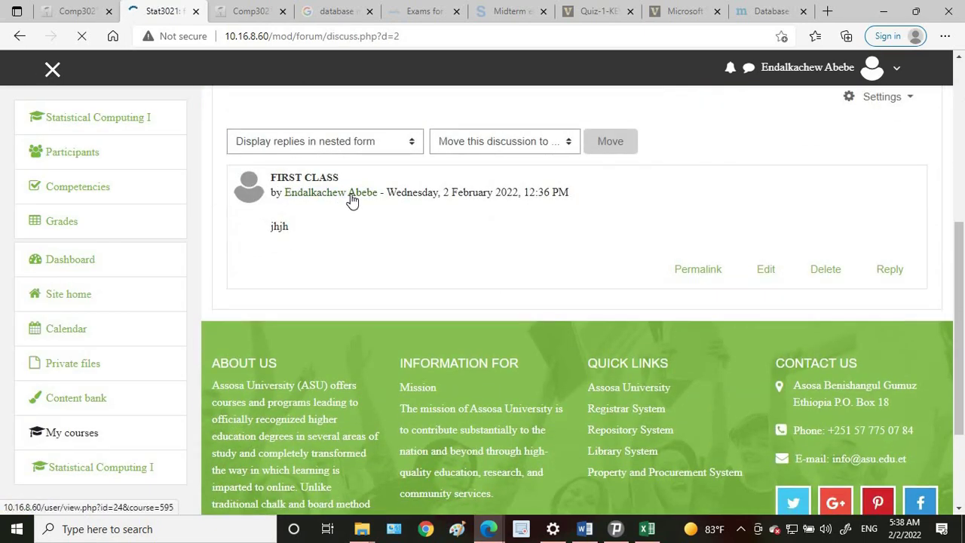
pyautogui.click(889, 271)
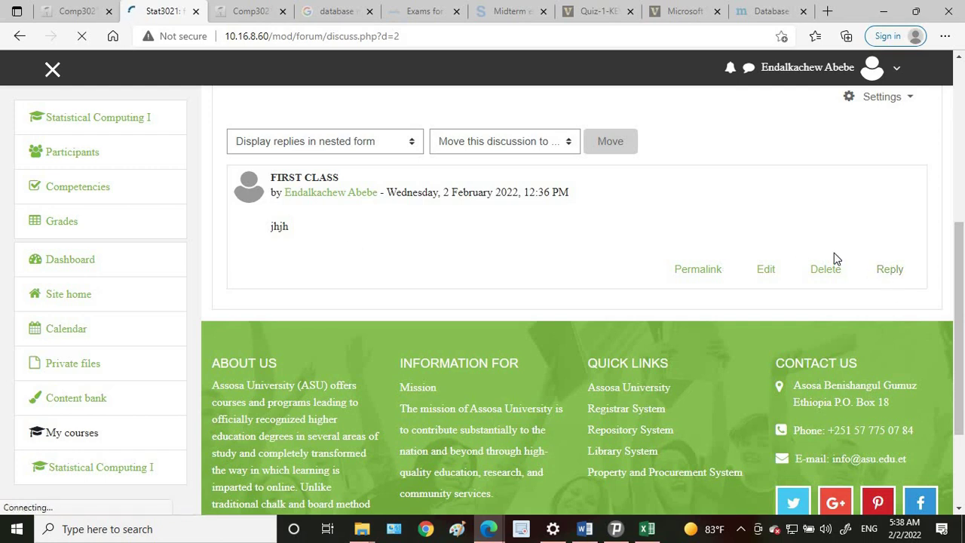
pyautogui.scroll(5, 262, 140)
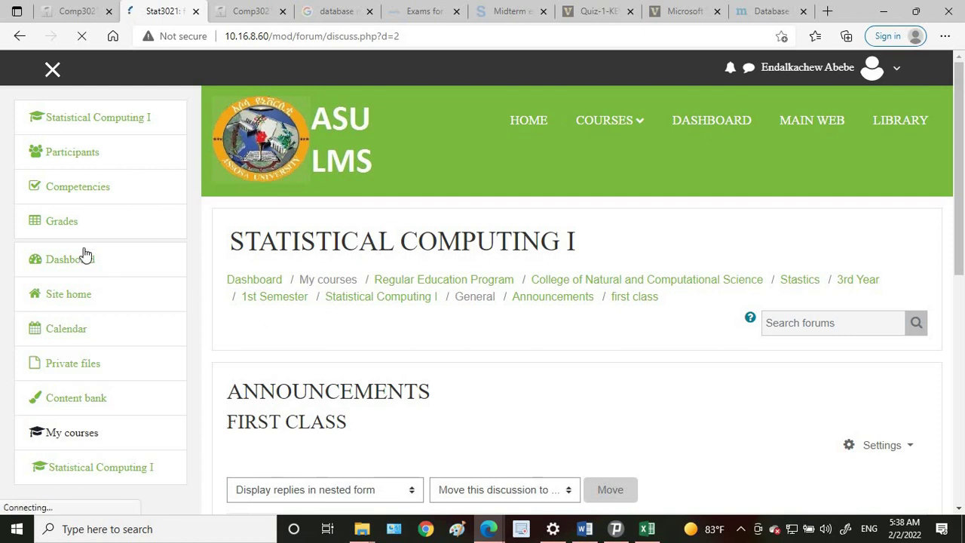
pyautogui.click(89, 126)
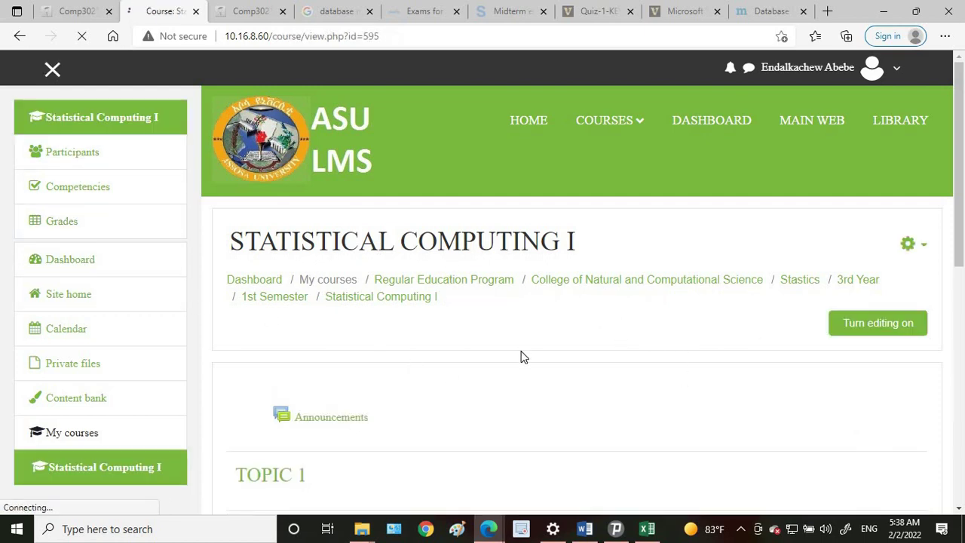
# - Revisit the Announcements forum, return to the course, and turn editing on
pyautogui.scroll(-1, 318, 334)
pyautogui.click(316, 347)
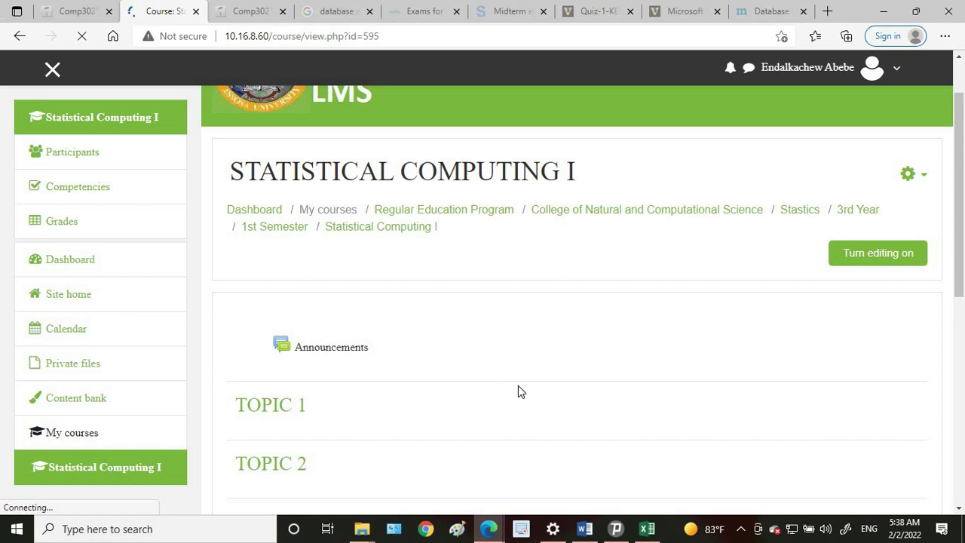
pyautogui.scroll(-4, 519, 385)
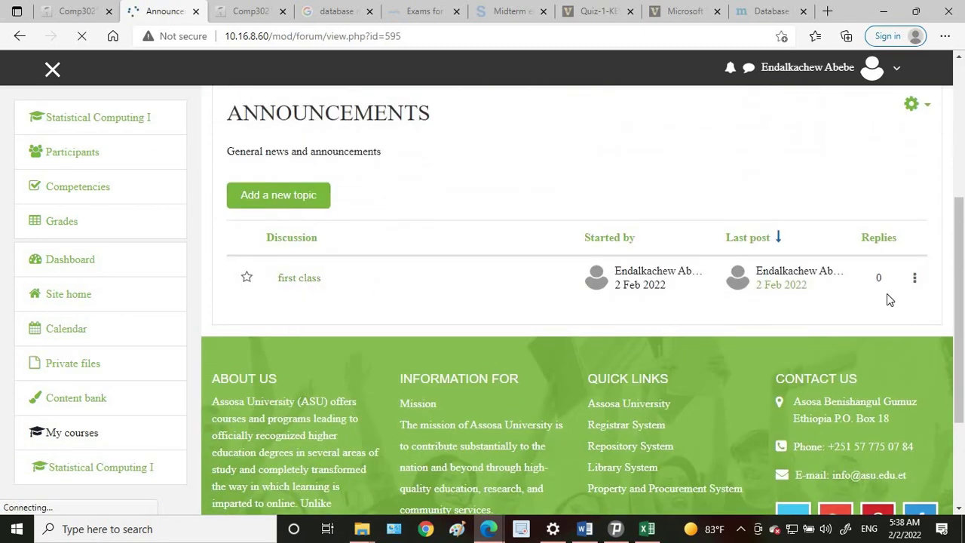
pyautogui.scroll(3, 137, 148)
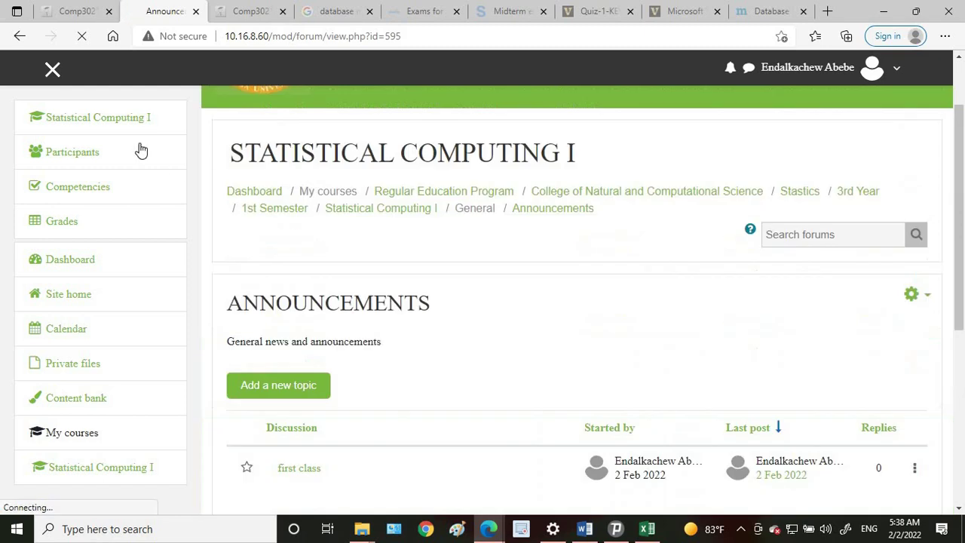
pyautogui.click(88, 125)
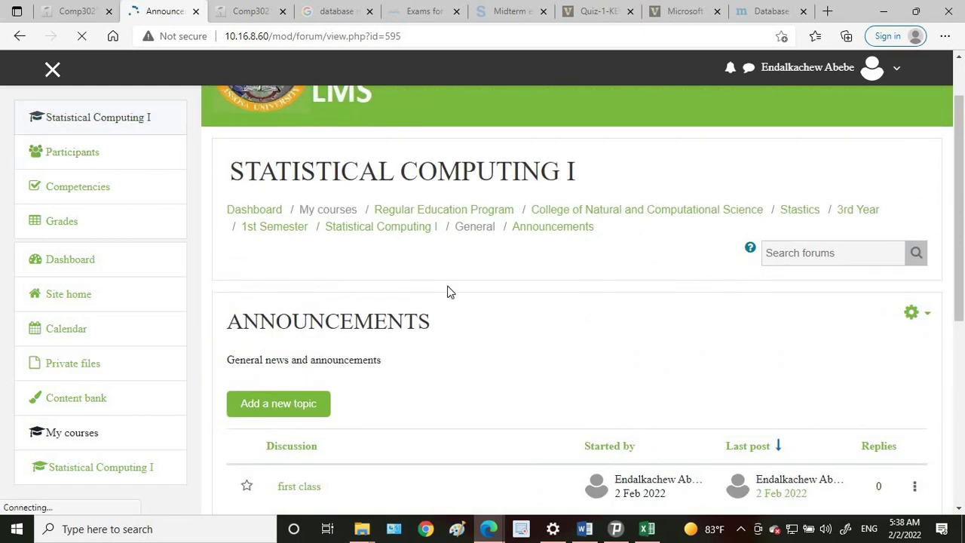
pyautogui.scroll(-2, 437, 354)
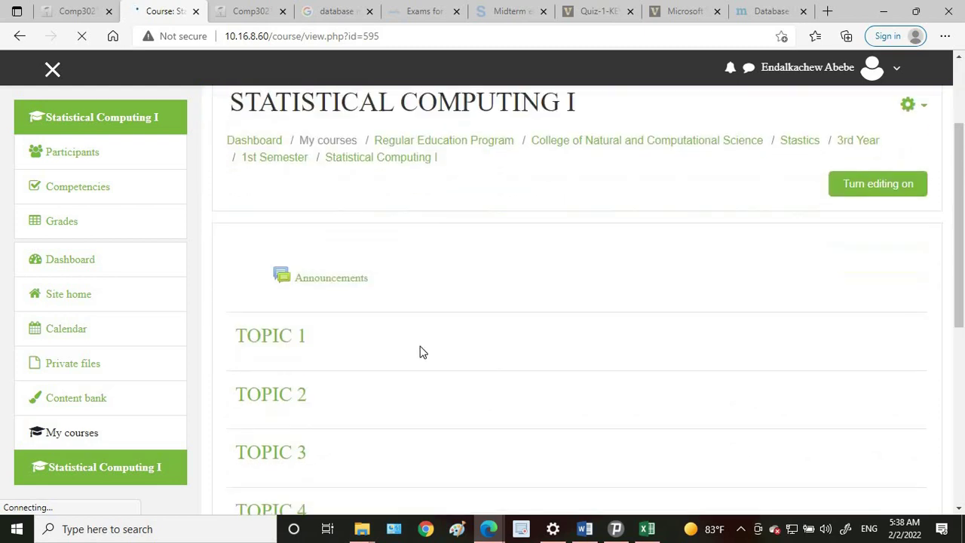
pyautogui.click(864, 193)
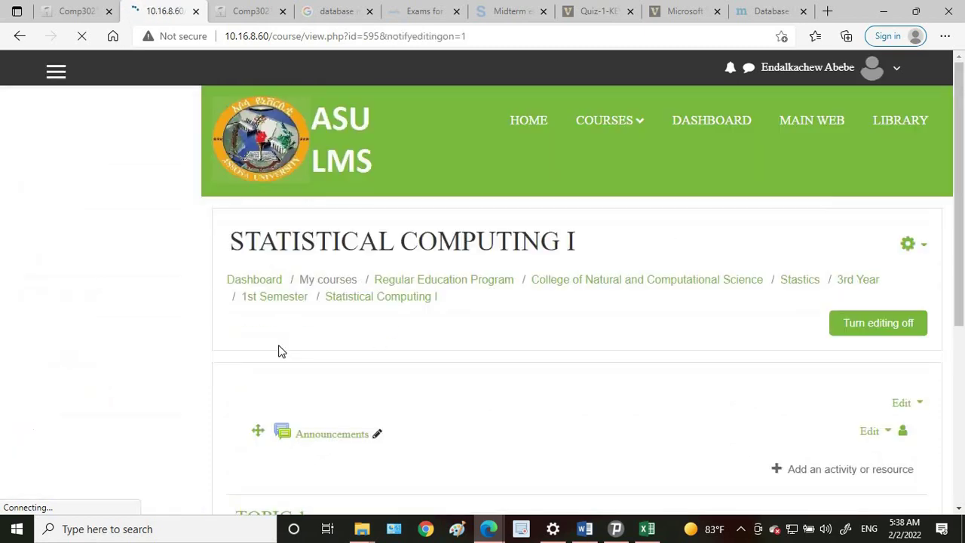
# - Rename the TOPIC 1 section to 'UNIT ONE INTRO TO STTISTICS'
pyautogui.scroll(-1, 886, 337)
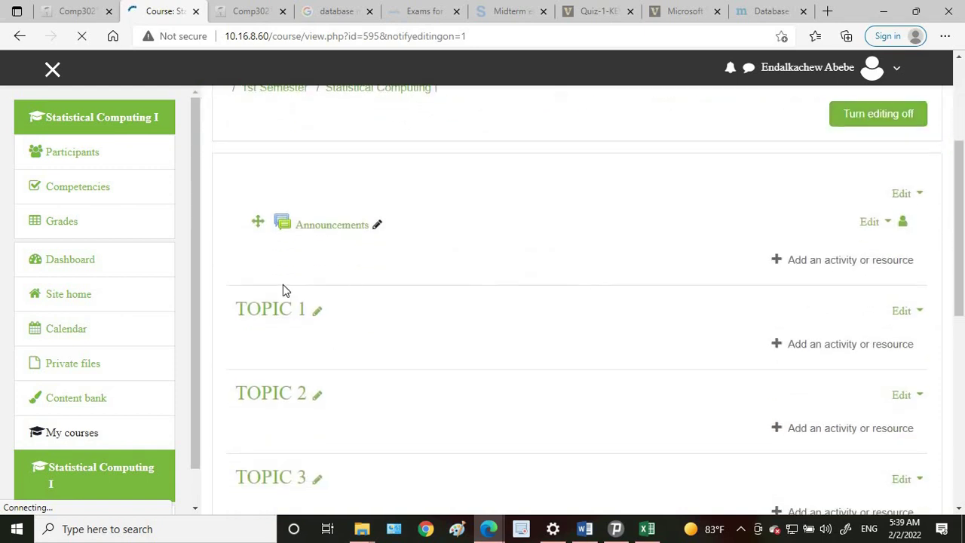
pyautogui.click(317, 311)
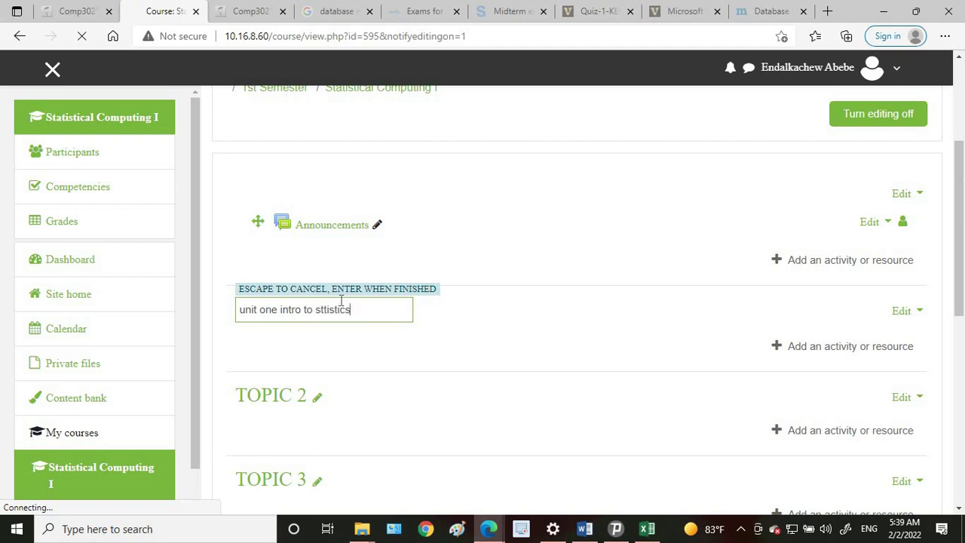
pyautogui.press('Return')
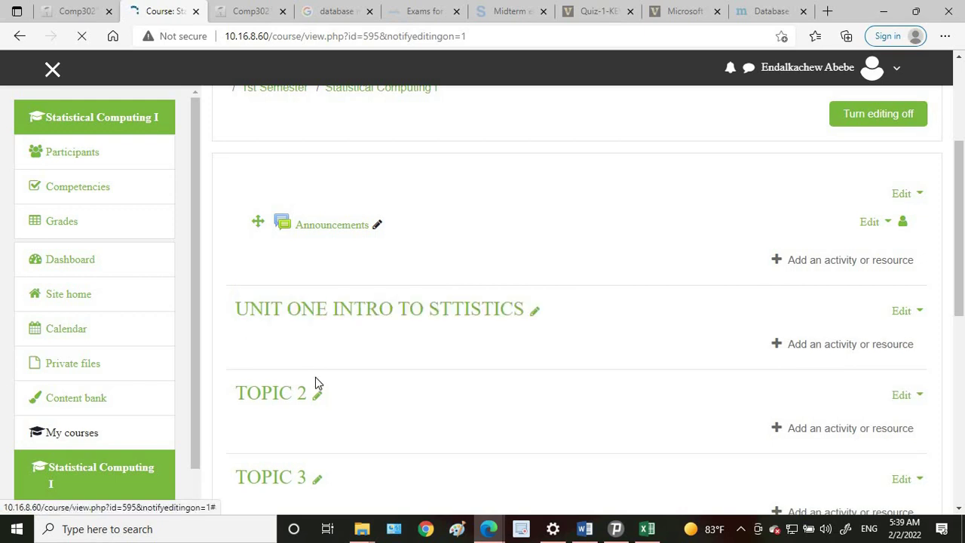
# - Open the Add topics dialog and cancel without adding any sections
pyautogui.scroll(-4, 315, 327)
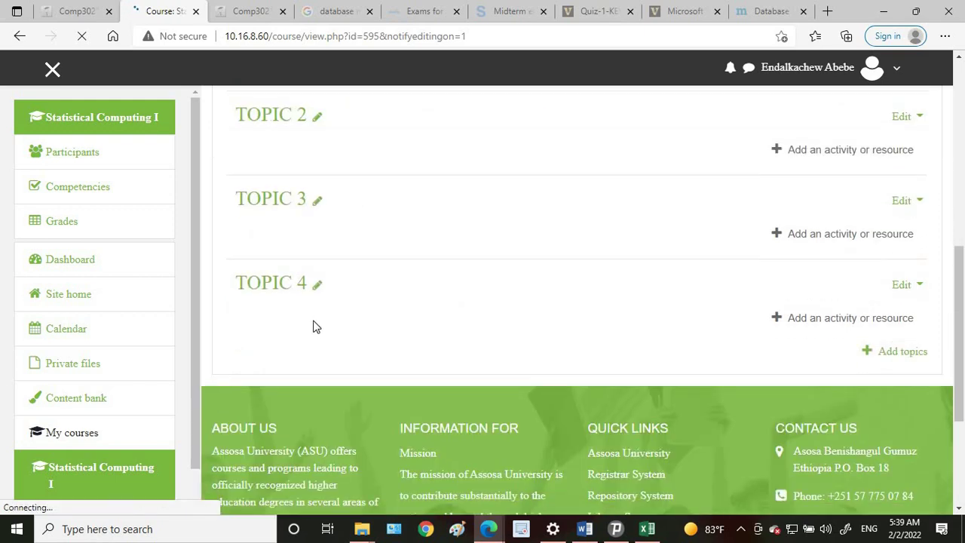
pyautogui.click(750, 345)
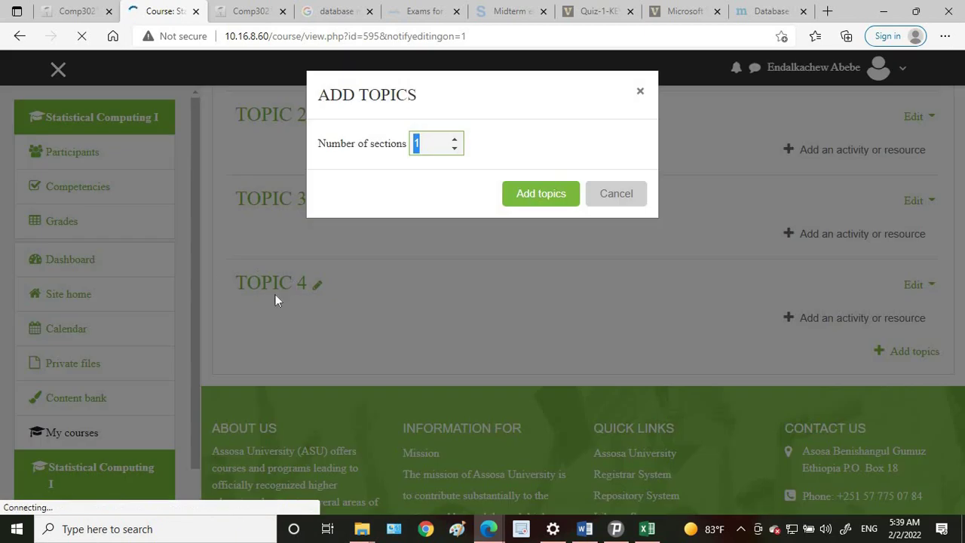
pyautogui.click(454, 140)
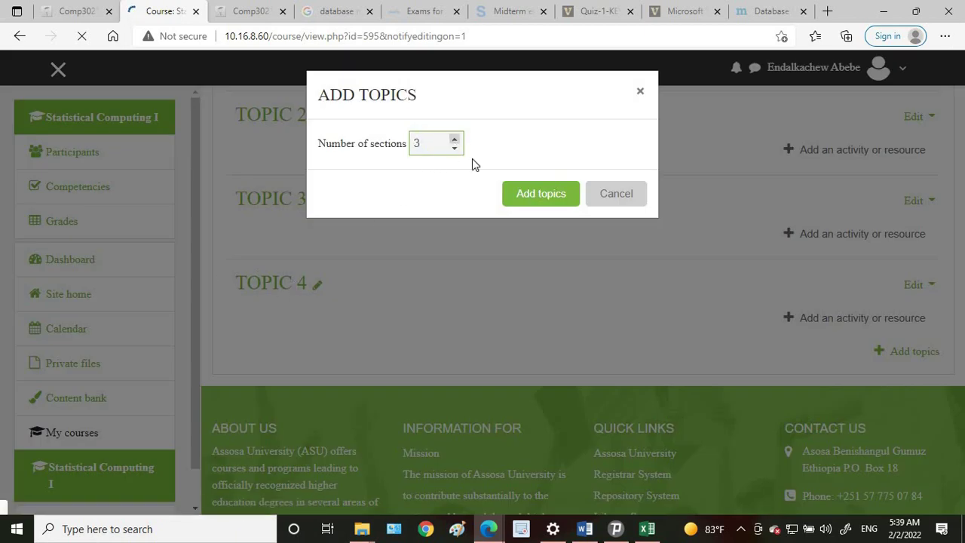
pyautogui.click(608, 199)
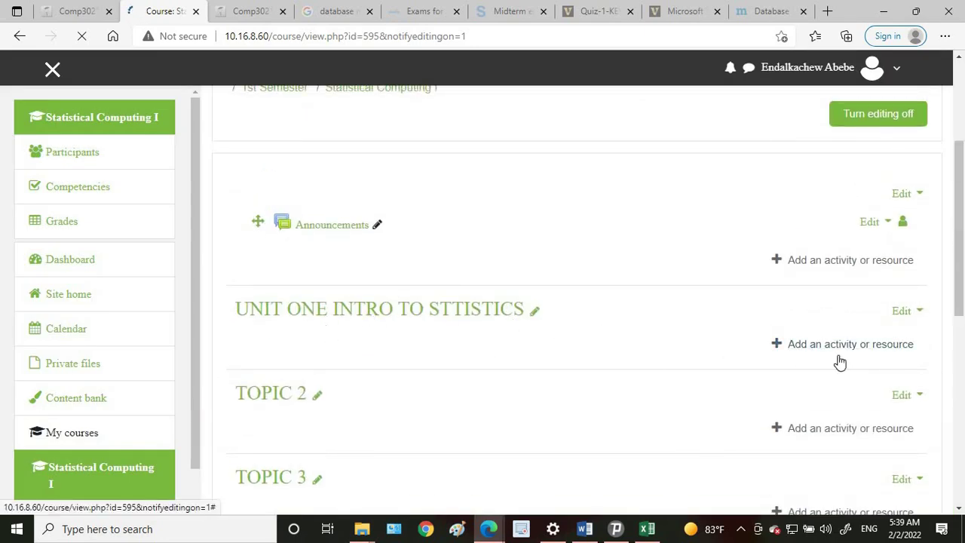
# - Choose to add a File resource to the UNIT ONE INTRO TO STTISTICS section
pyautogui.click(867, 348)
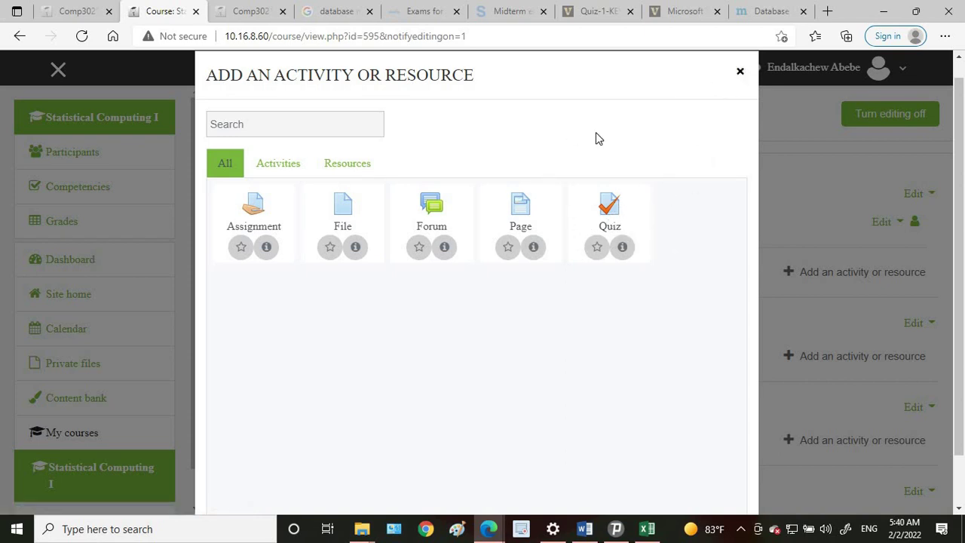
pyautogui.click(343, 211)
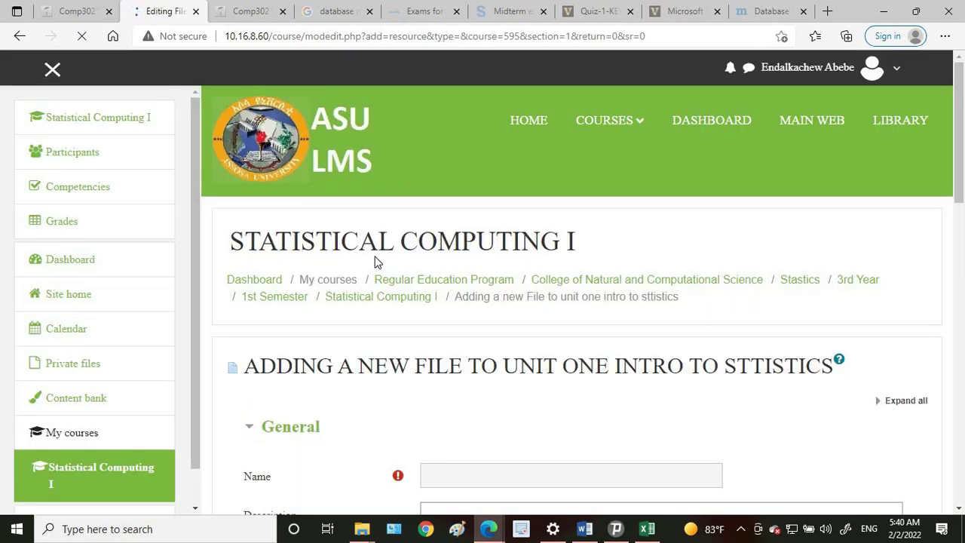
# - Name the new file resource 'Course Outline' using the autofill suggestion
pyautogui.scroll(-5, 590, 339)
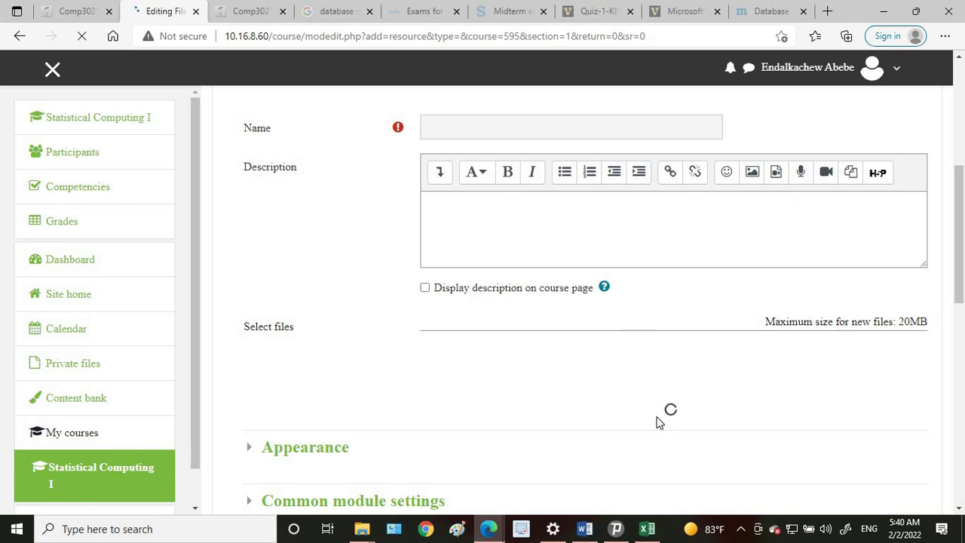
pyautogui.scroll(-2, 598, 334)
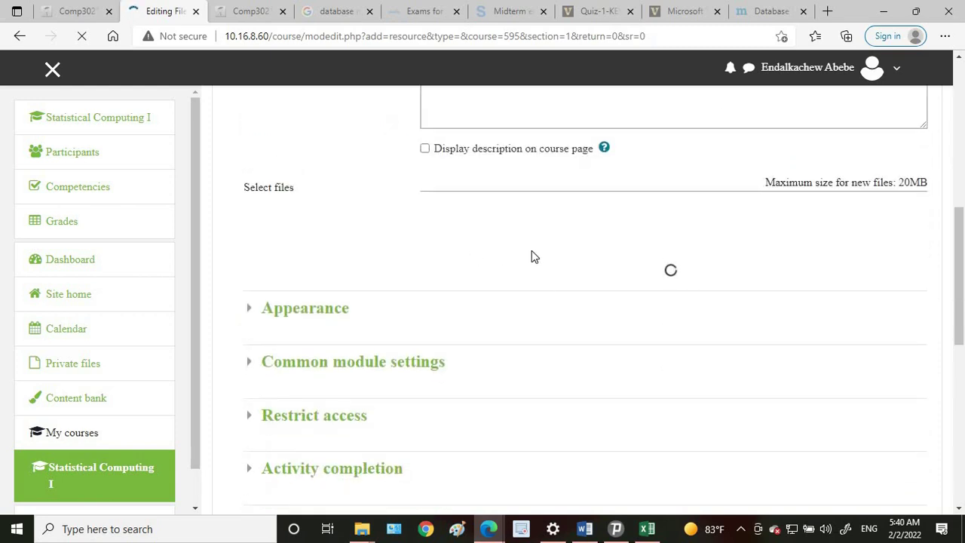
pyautogui.scroll(3, 532, 256)
pyautogui.scroll(-2, 615, 318)
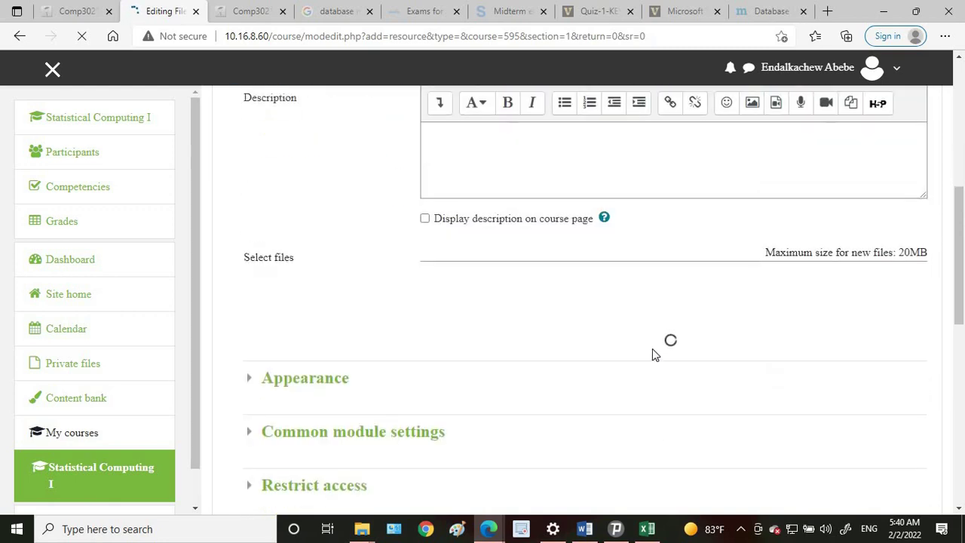
pyautogui.scroll(3, 638, 339)
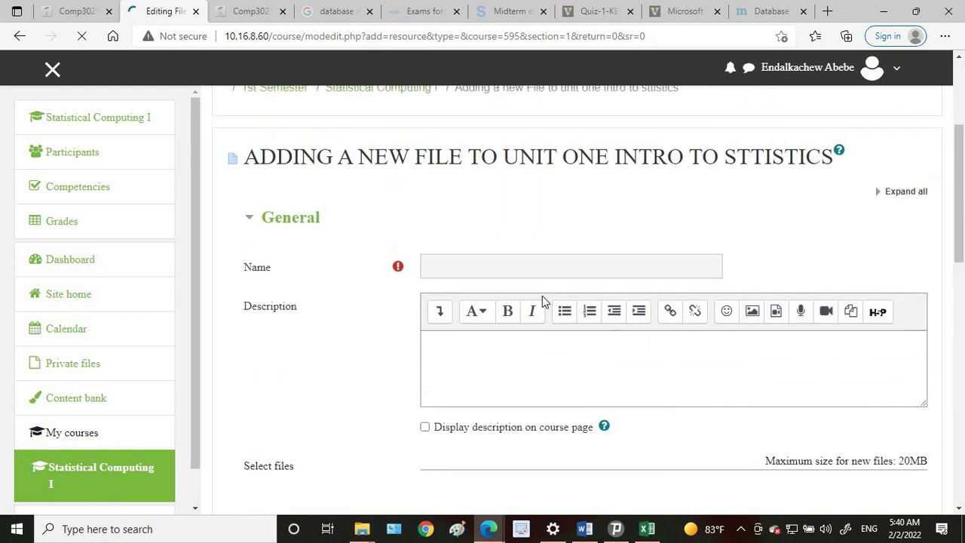
pyautogui.click(493, 259)
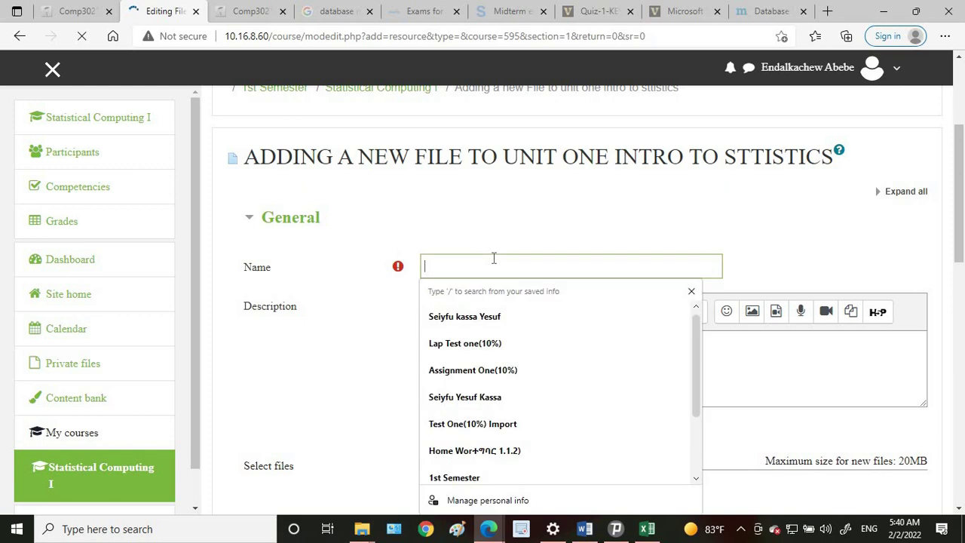
pyautogui.write('cou')
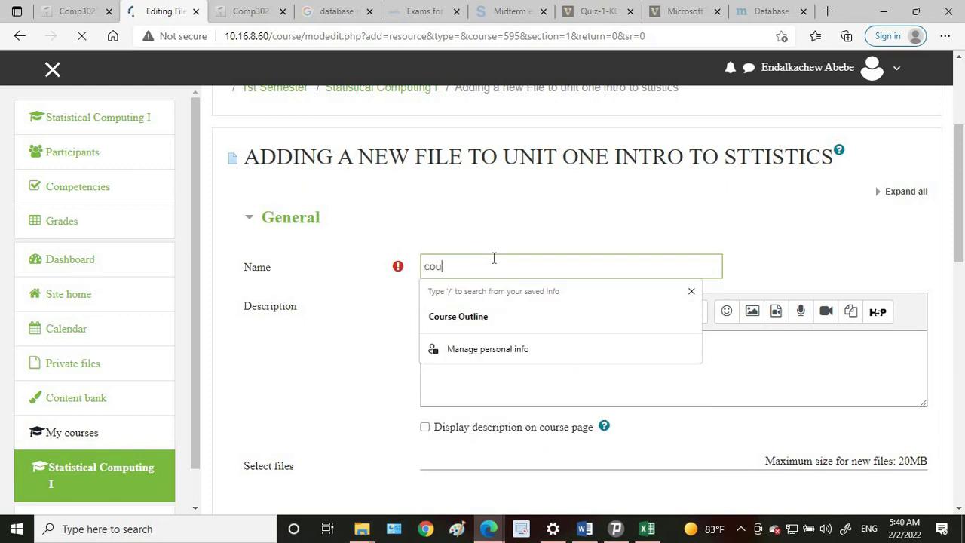
pyautogui.click(504, 316)
pyautogui.click(470, 340)
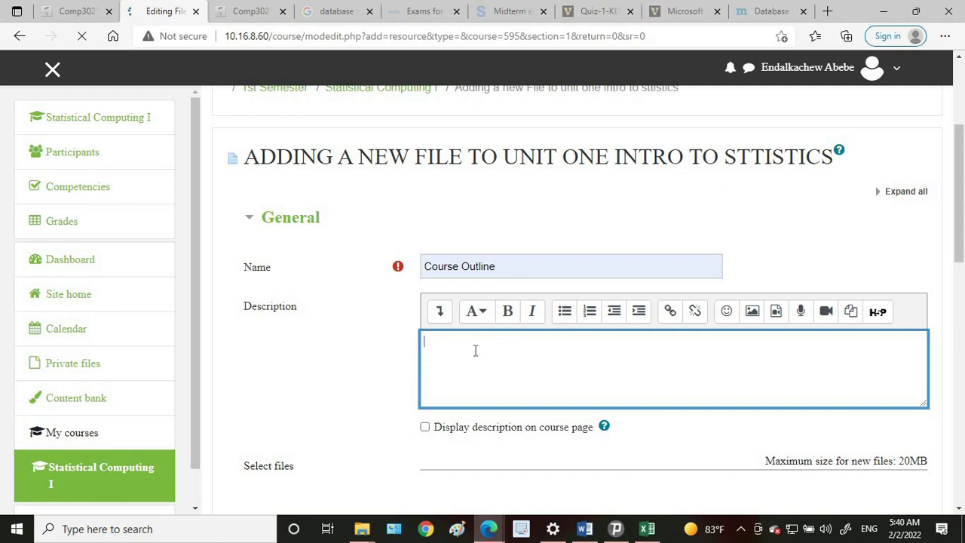
# - Confirm the Course Outline name and leave the file description empty
pyautogui.scroll(-2, 475, 350)
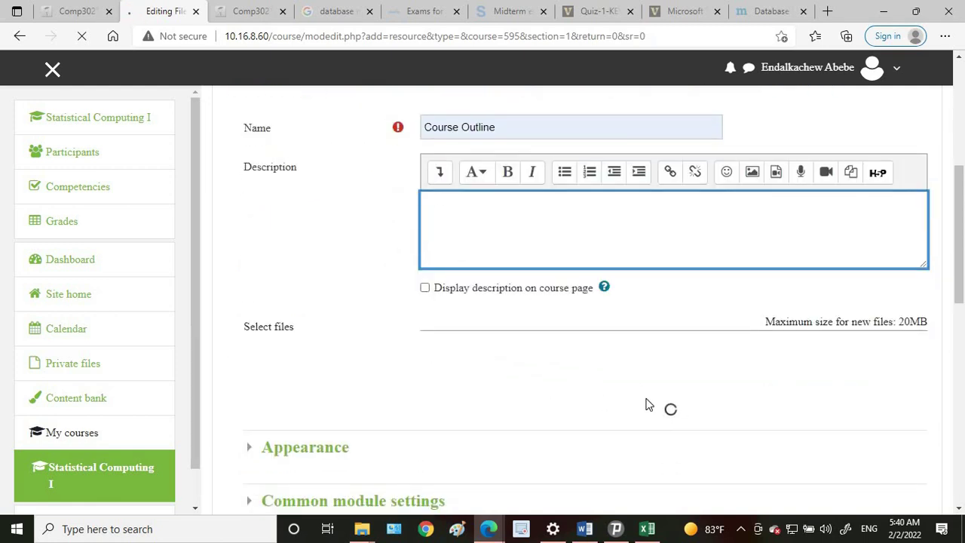
pyautogui.scroll(-4, 637, 405)
pyautogui.scroll(-1, 637, 404)
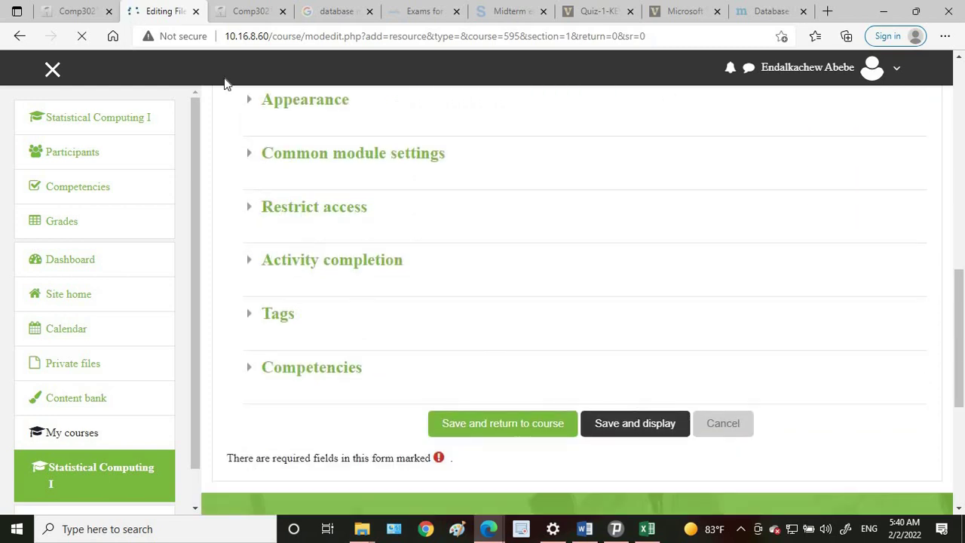
pyautogui.scroll(7, 557, 349)
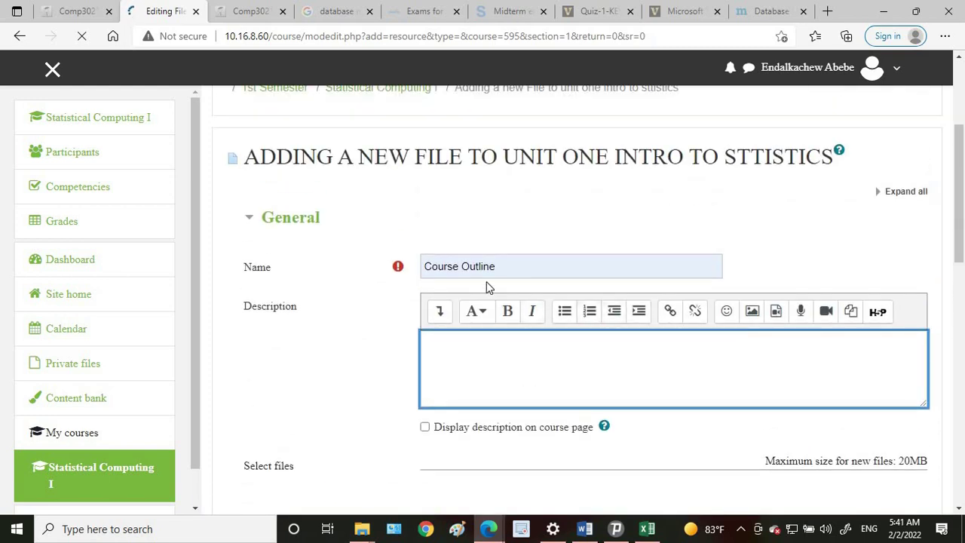
pyautogui.click(532, 269)
pyautogui.click(522, 355)
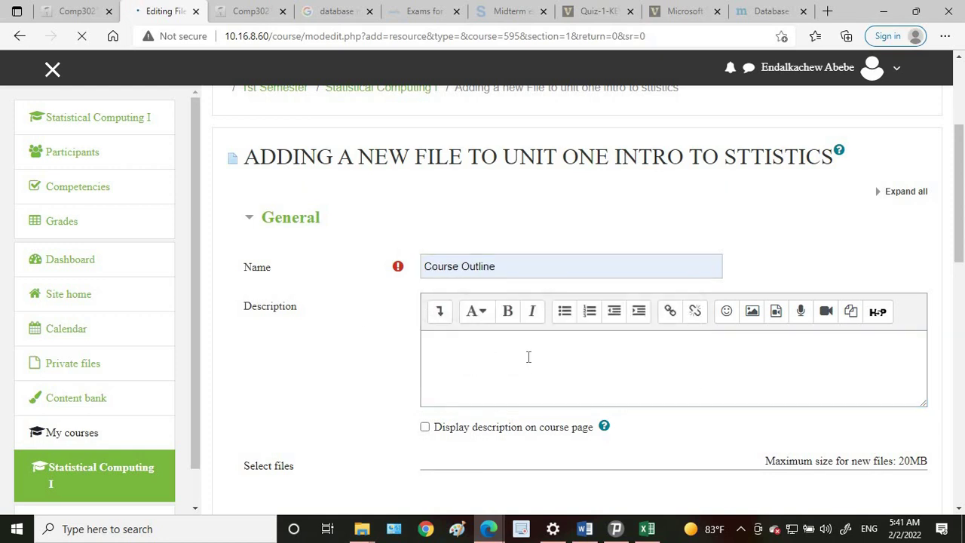
pyautogui.click(528, 357)
pyautogui.scroll(-2, 494, 354)
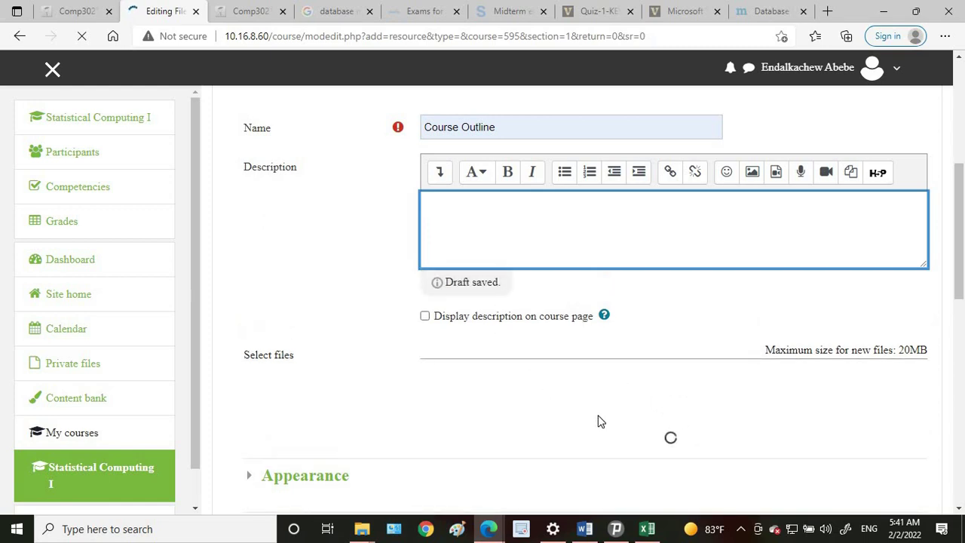
pyautogui.click(504, 401)
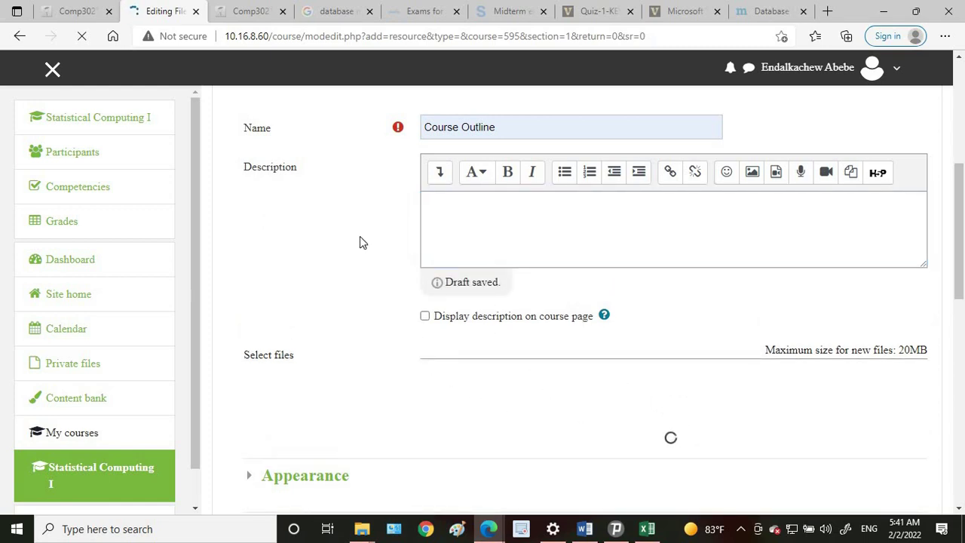
# - Open the Statistical Computing I course page in a new browser tab
pyautogui.click(237, 15)
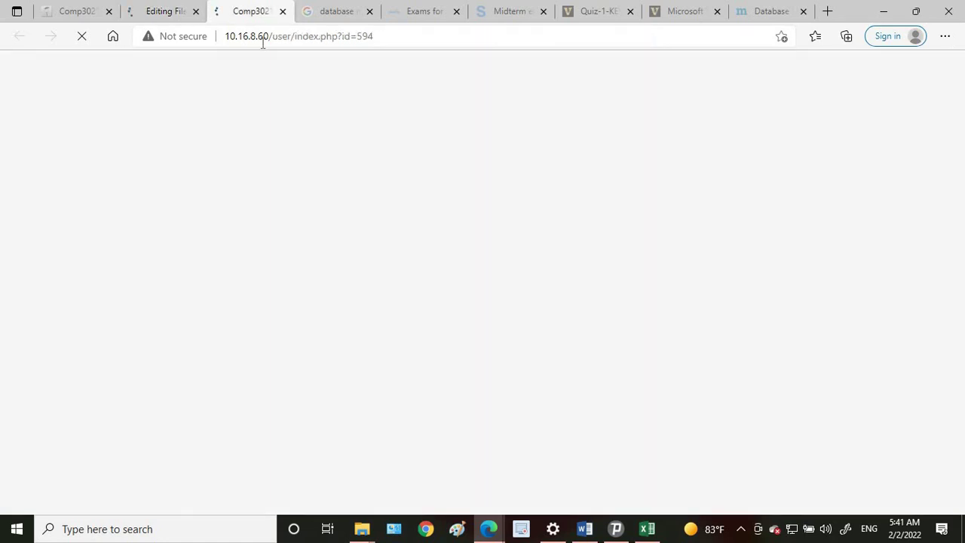
pyautogui.click(161, 9)
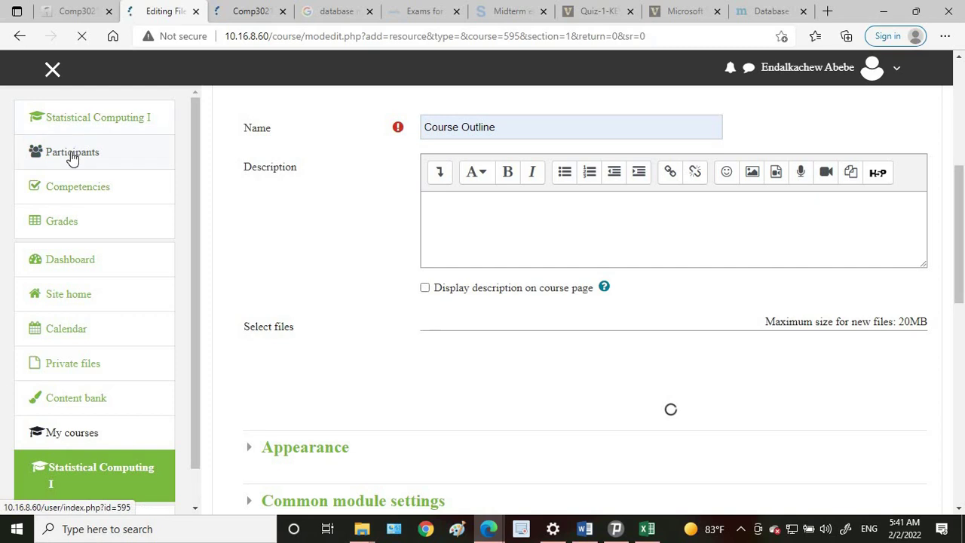
pyautogui.rightClick(101, 119)
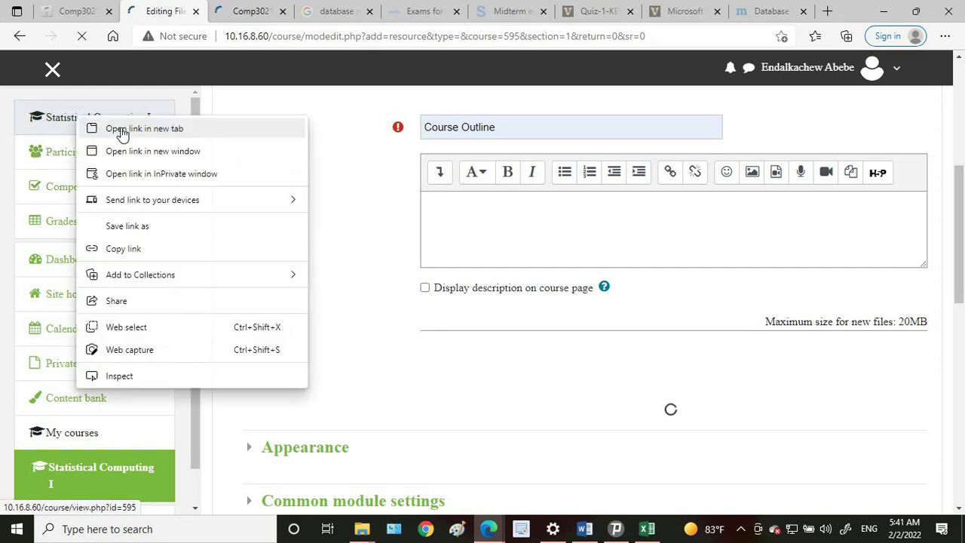
pyautogui.click(120, 127)
# - In the new tab, start adding a Page resource to Unit One and select its Name field
pyautogui.click(219, 11)
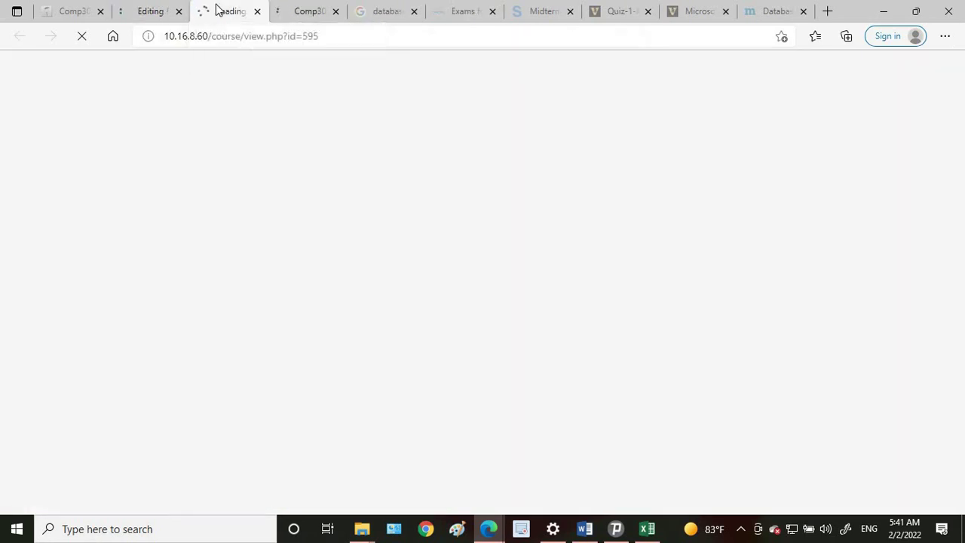
pyautogui.scroll(-3, 377, 301)
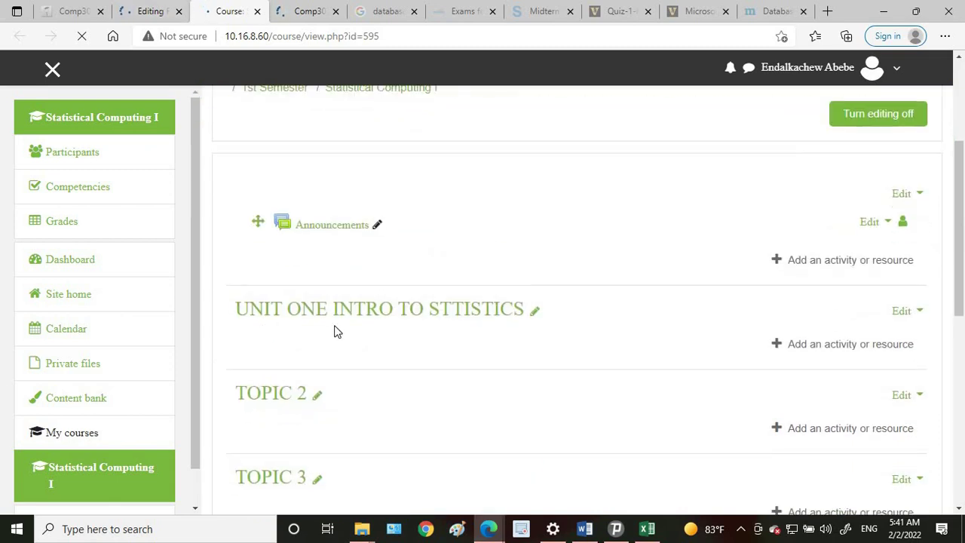
pyautogui.click(823, 343)
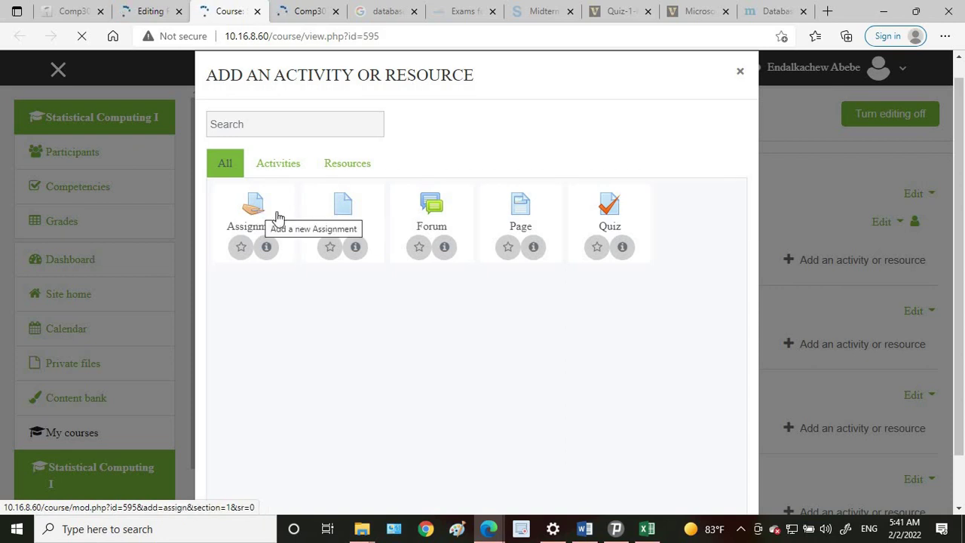
pyautogui.click(533, 209)
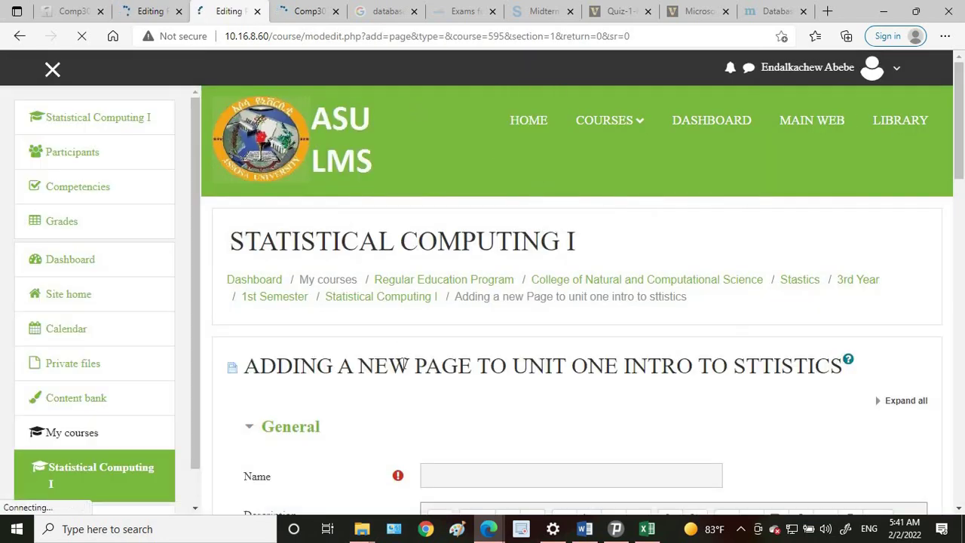
pyautogui.scroll(-2, 450, 354)
pyautogui.click(452, 332)
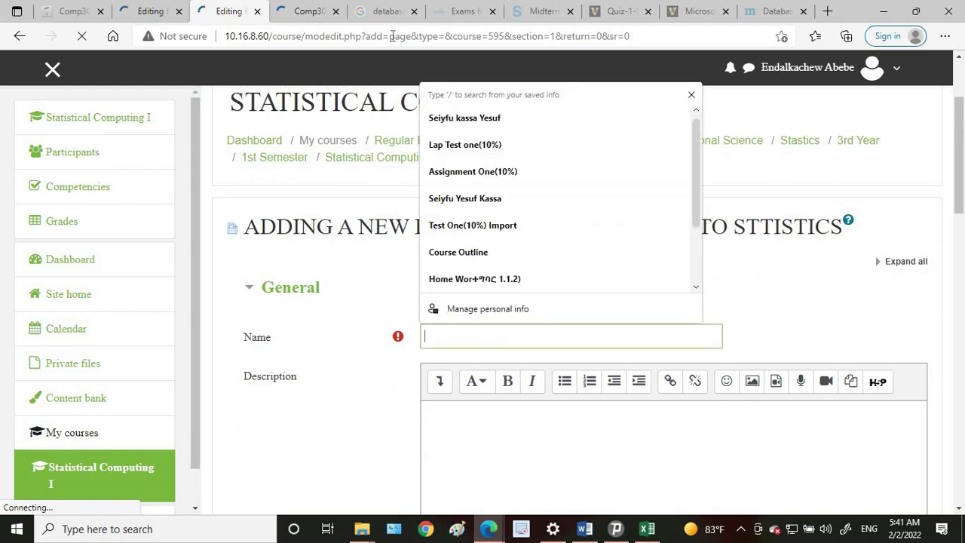
# - Copy 'A database management system (DBMS)' from Google and paste it as the page name
pyautogui.click(386, 11)
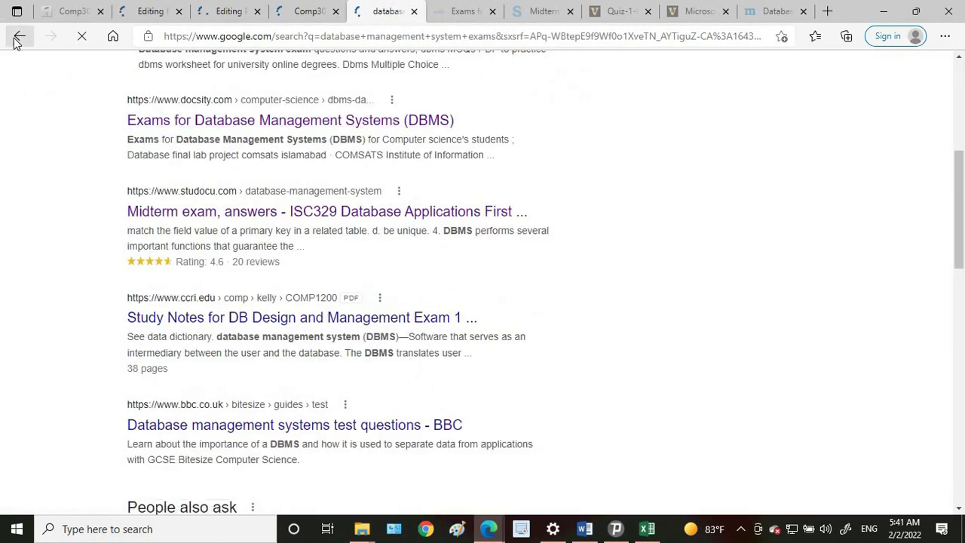
pyautogui.click(16, 39)
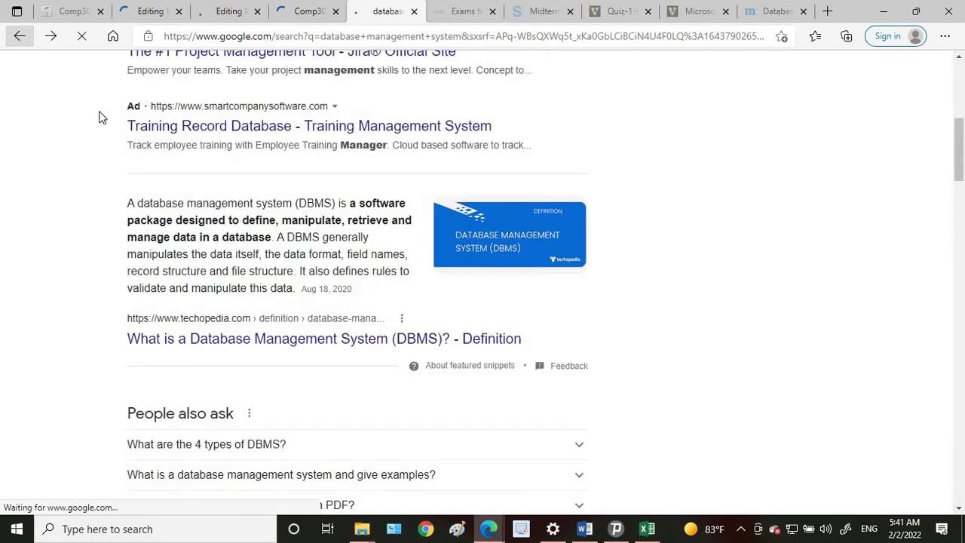
pyautogui.moveTo(130, 206); pyautogui.dragTo(339, 204)
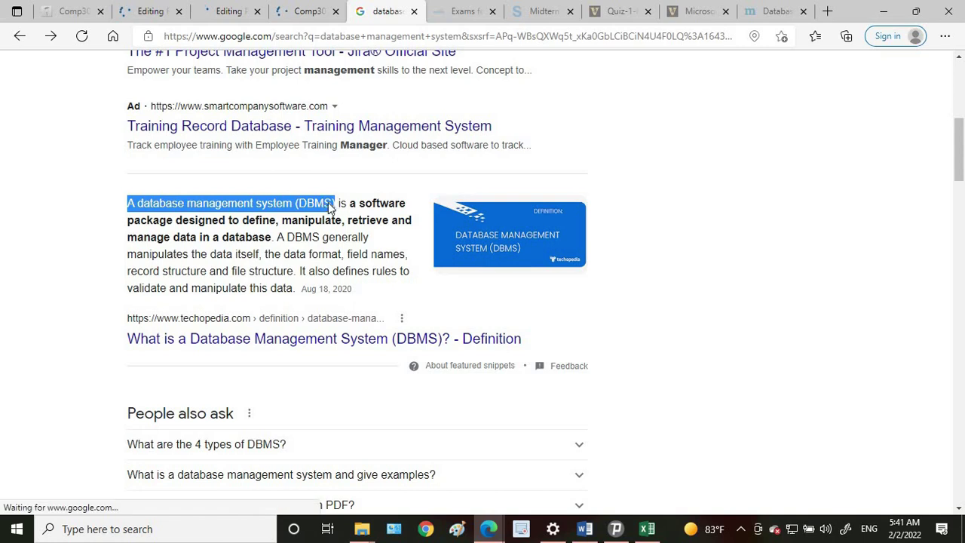
pyautogui.rightClick(326, 205)
pyautogui.click(354, 193)
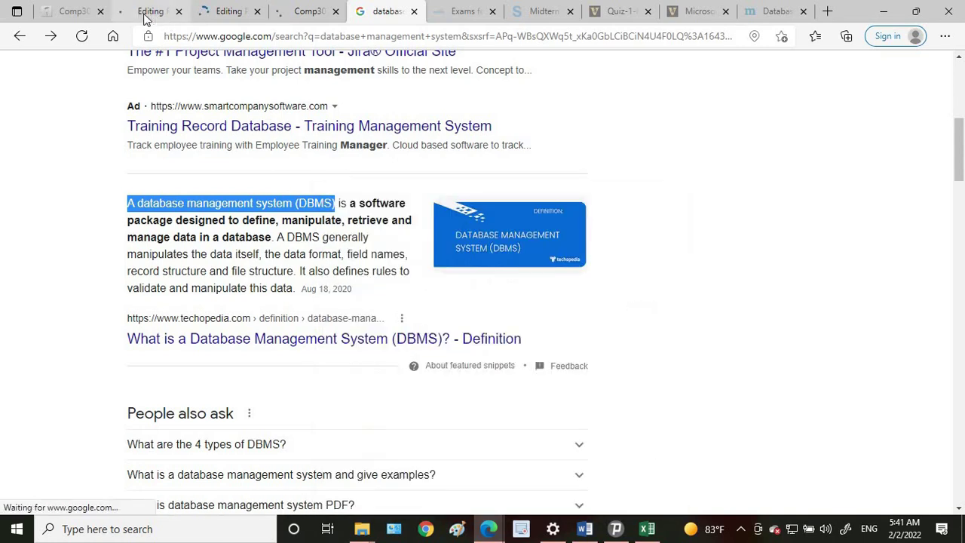
pyautogui.click(220, 15)
pyautogui.rightClick(496, 339)
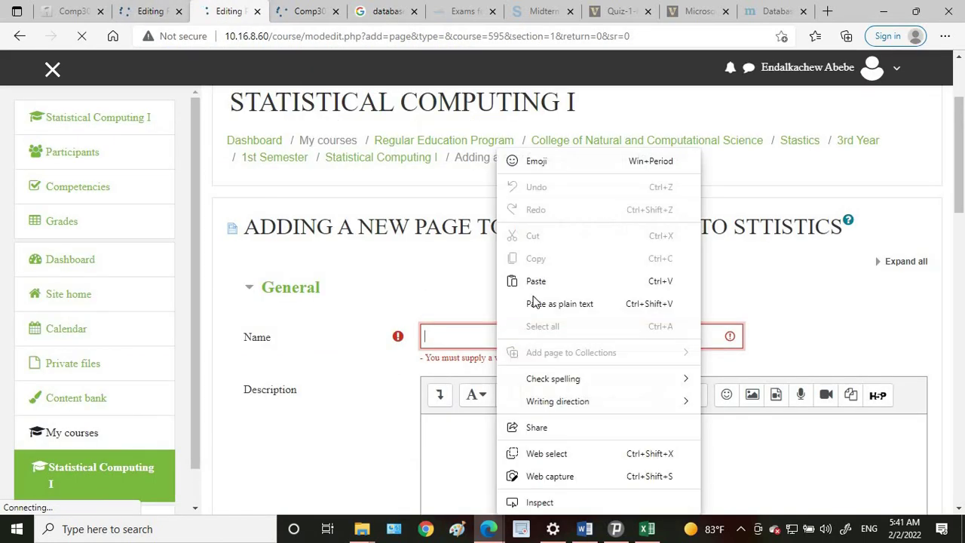
pyautogui.click(540, 280)
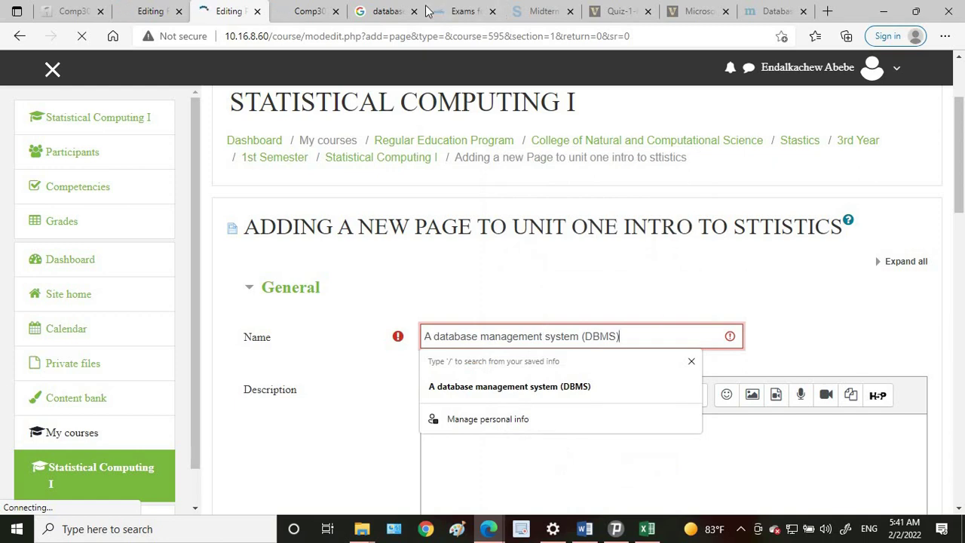
# - Copy the full DBMS definition paragraph from the Google snippet
pyautogui.click(386, 11)
pyautogui.click(133, 199)
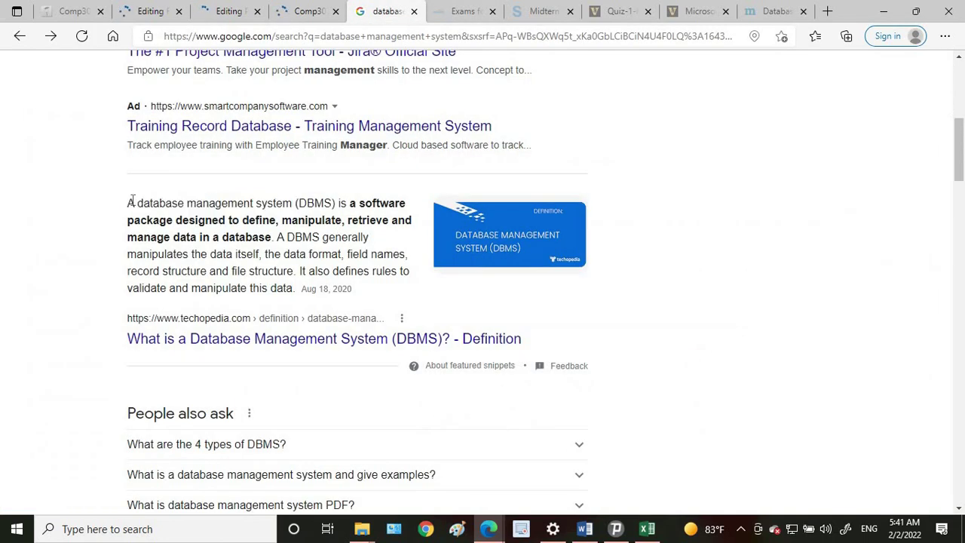
pyautogui.moveTo(129, 202); pyautogui.dragTo(293, 293)
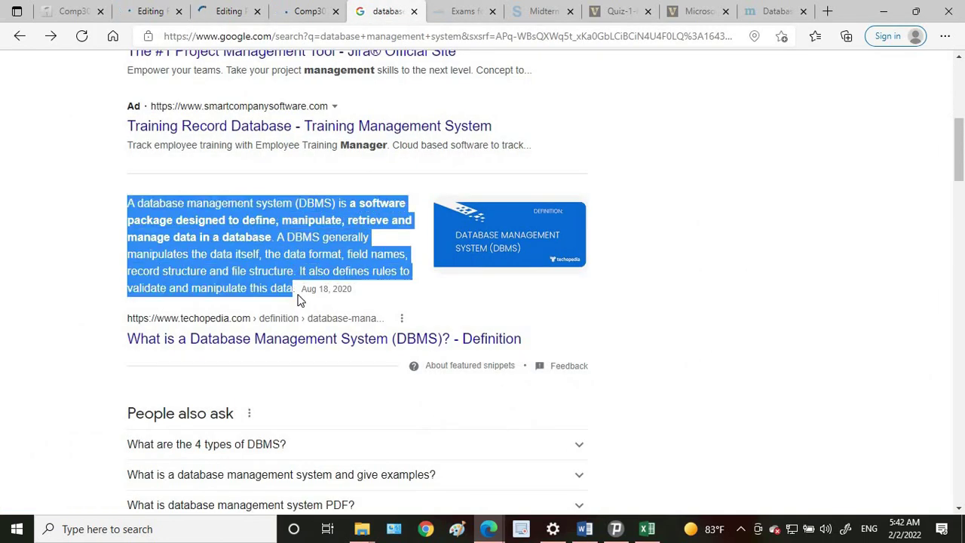
pyautogui.rightClick(274, 277)
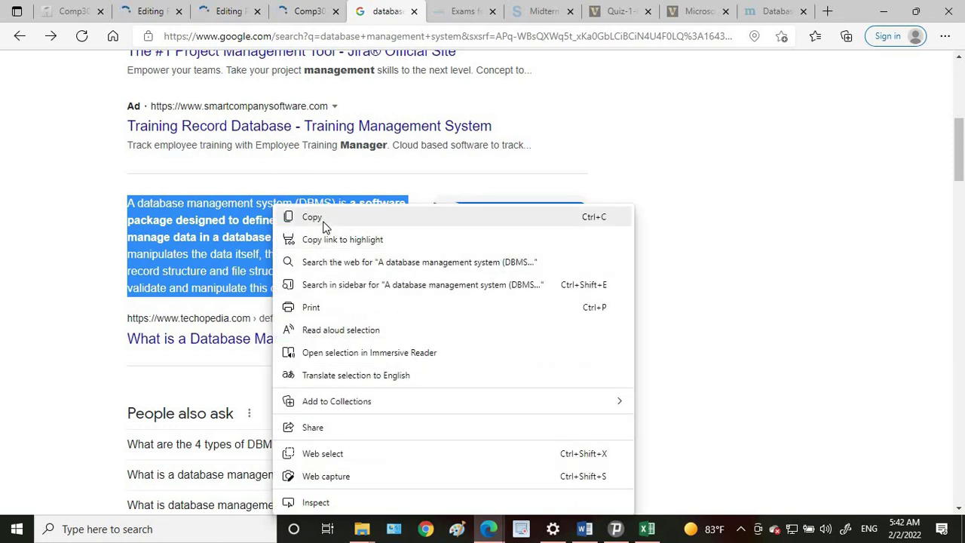
pyautogui.click(323, 216)
pyautogui.click(212, 13)
# - Paste the DBMS definition into the Page content and save the page to Unit One
pyautogui.rightClick(510, 411)
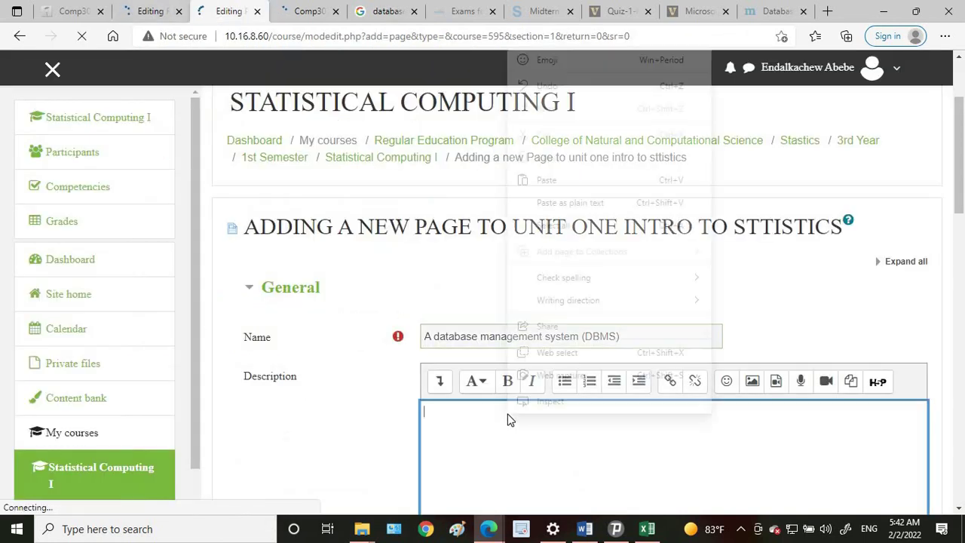
pyautogui.click(482, 440)
pyautogui.scroll(-5, 483, 439)
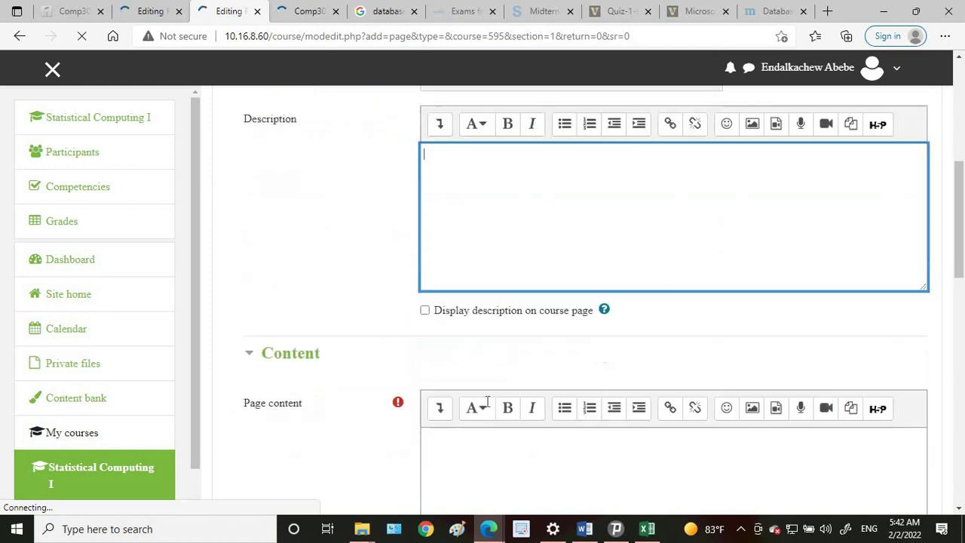
pyautogui.rightClick(473, 375)
pyautogui.click(511, 140)
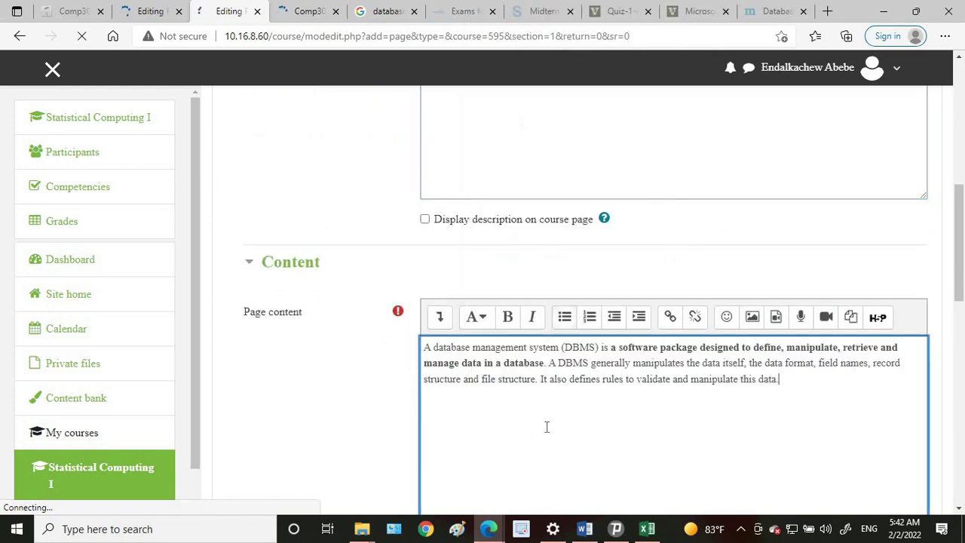
pyautogui.scroll(-1, 593, 408)
pyautogui.scroll(-2, 575, 391)
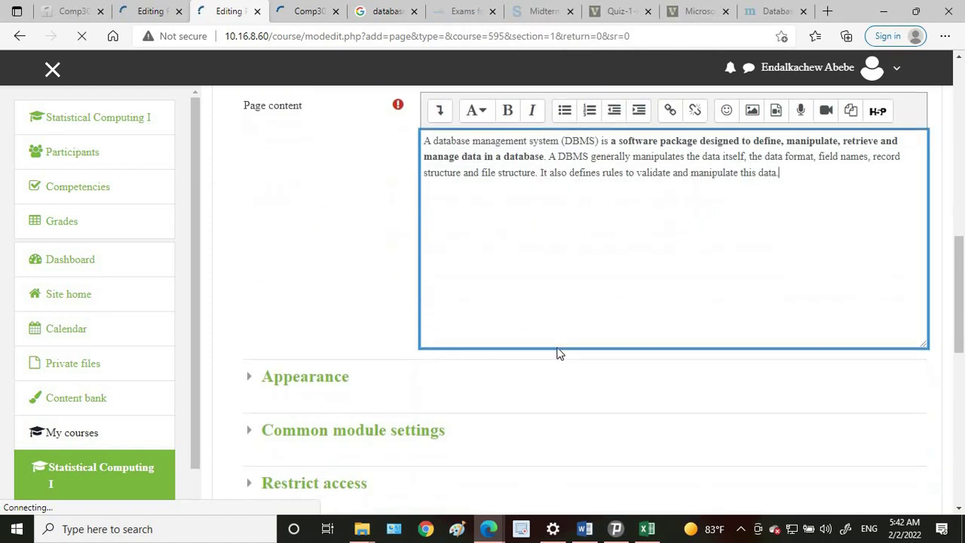
pyautogui.scroll(-4, 550, 397)
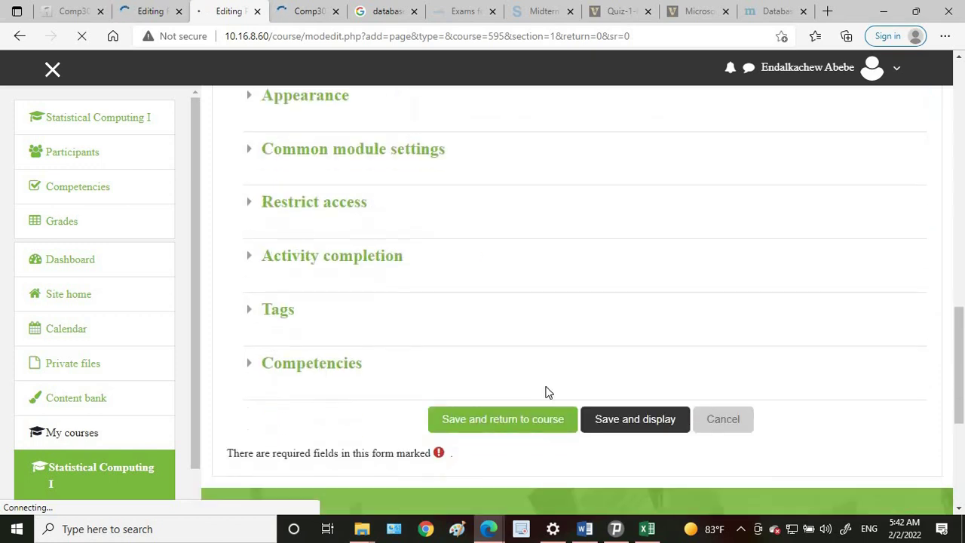
pyautogui.hotkey('ctrl', 'shift', 'Tab')
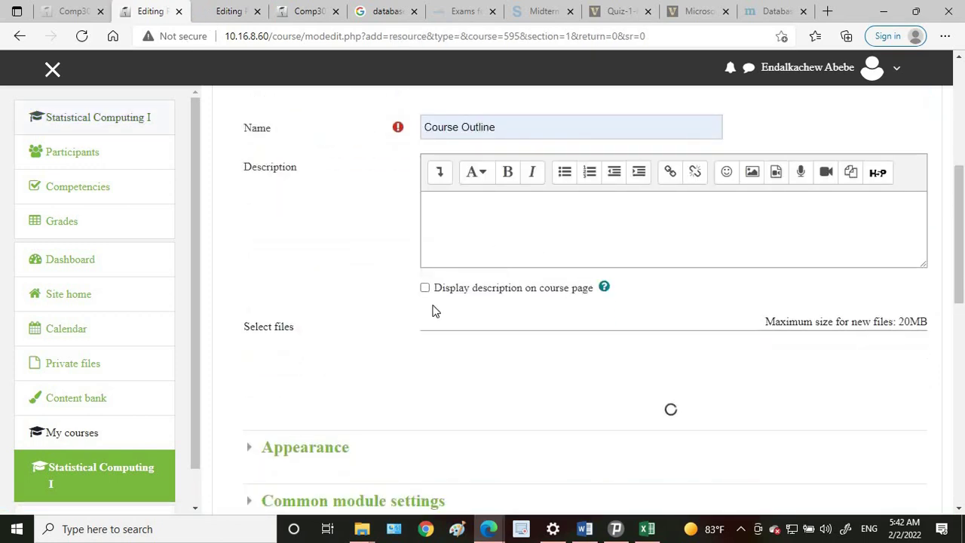
pyautogui.click(233, 18)
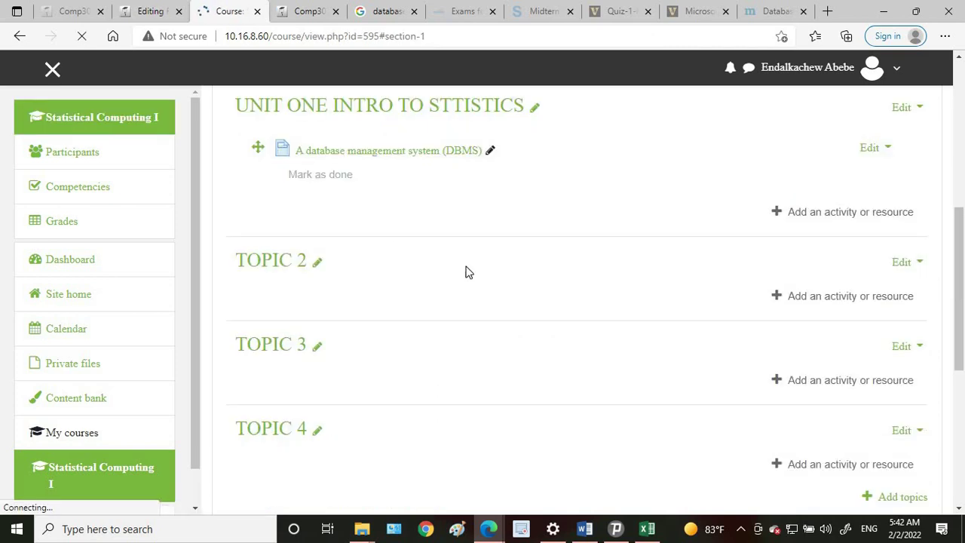
# - Dismiss the tour and start adding an Assignment to Unit One
pyautogui.click(248, 285)
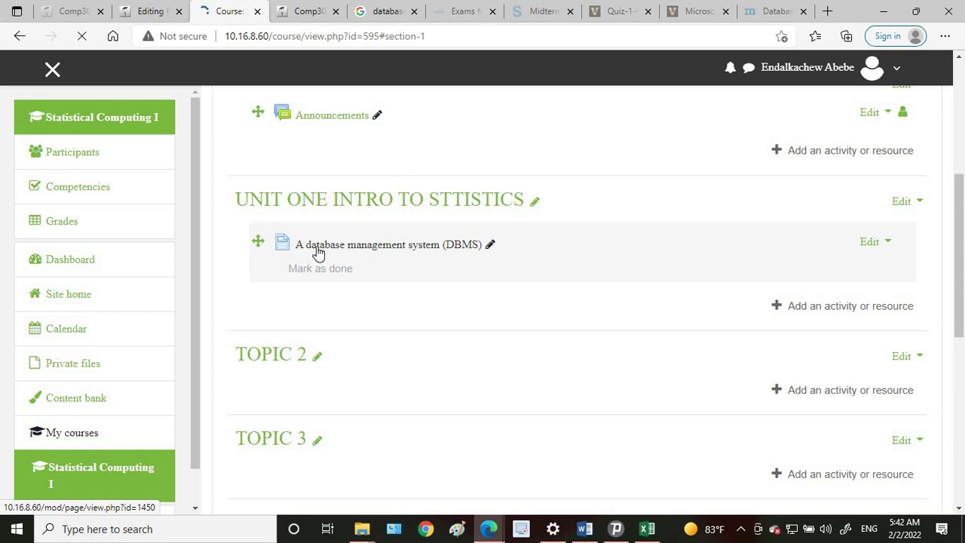
pyautogui.click(841, 306)
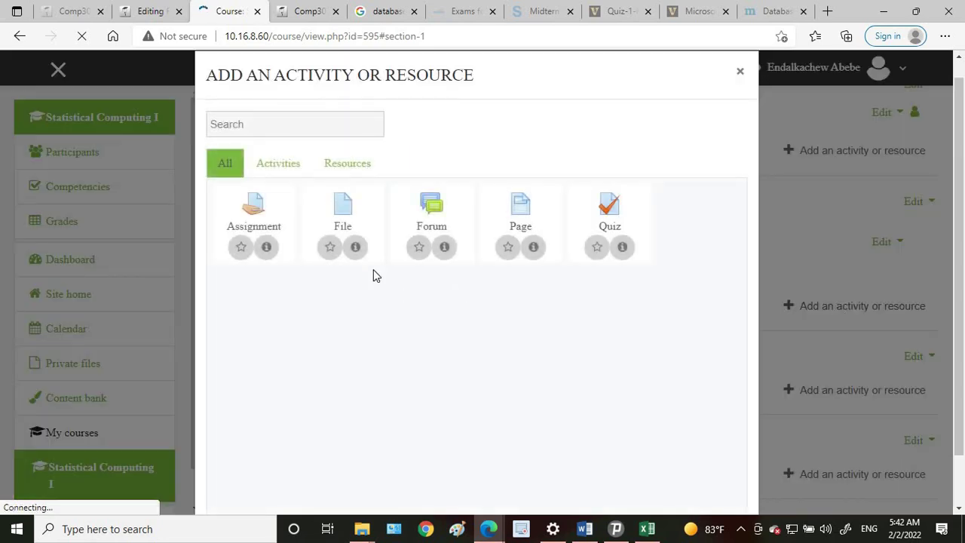
pyautogui.click(256, 214)
pyautogui.scroll(-3, 448, 345)
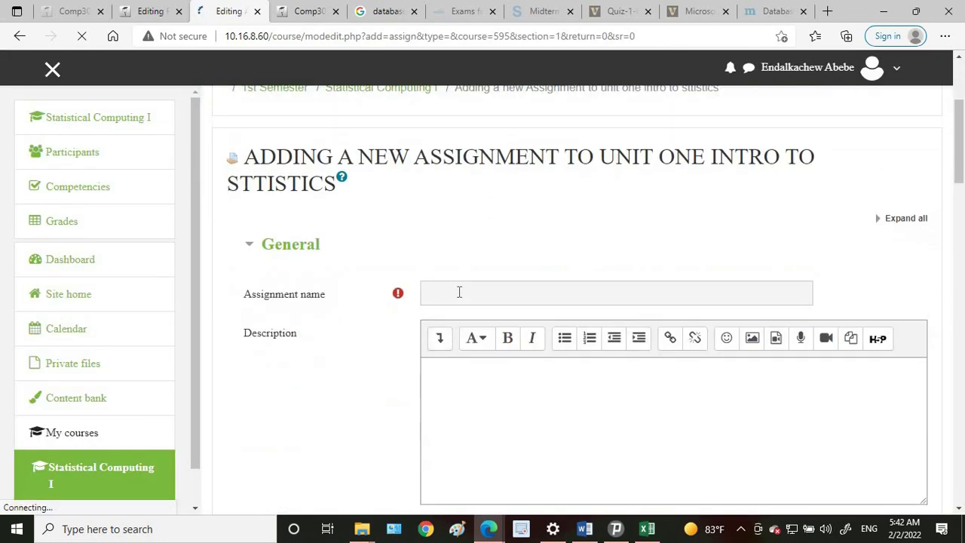
# - Name the assignment 'Assignment One(10%)' and return to the Course Outline file form
pyautogui.click(459, 291)
pyautogui.write('a')
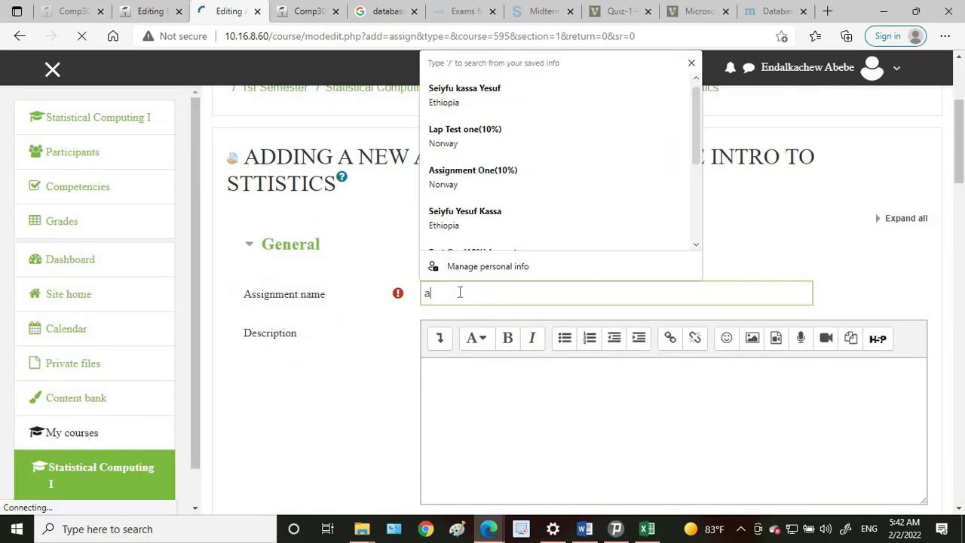
pyautogui.write('ssignment One(10%')
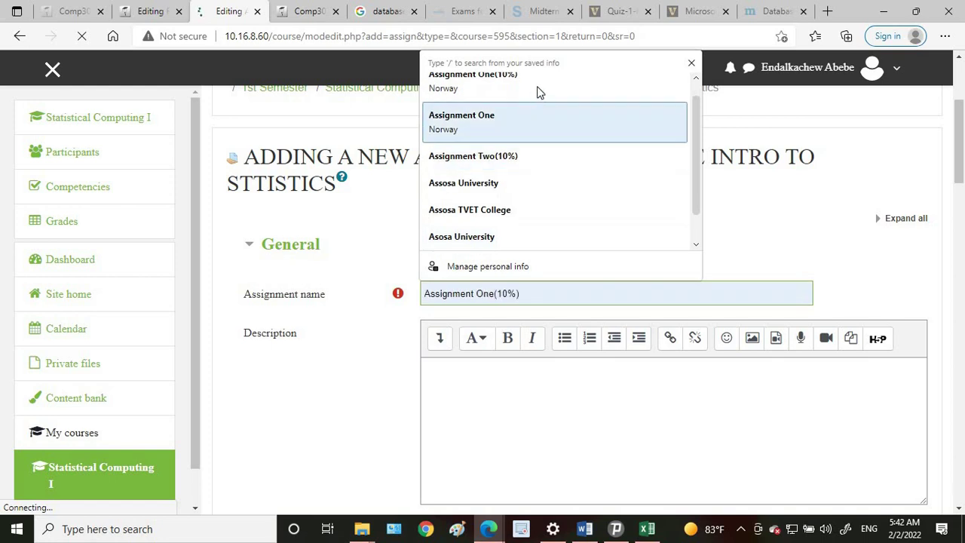
pyautogui.click(536, 86)
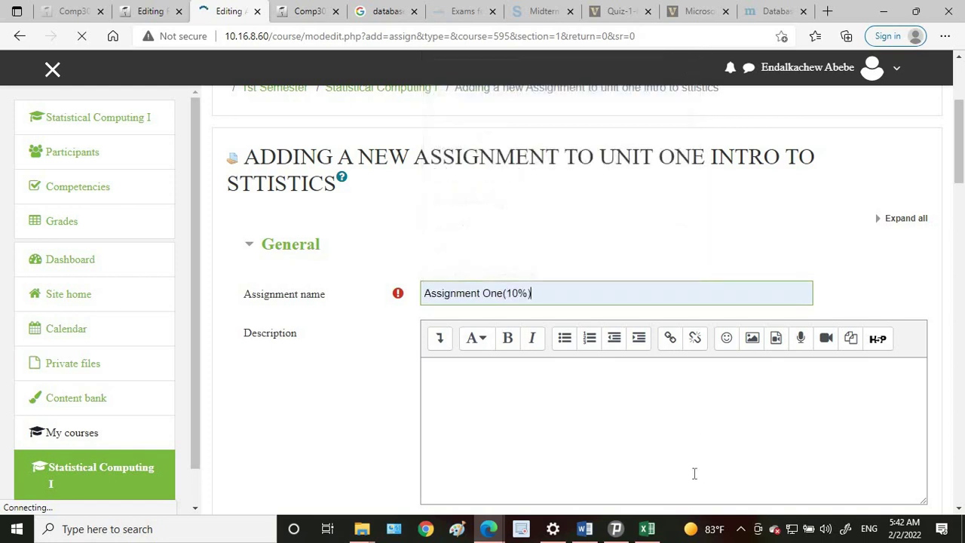
pyautogui.click(534, 398)
pyautogui.scroll(-4, 537, 397)
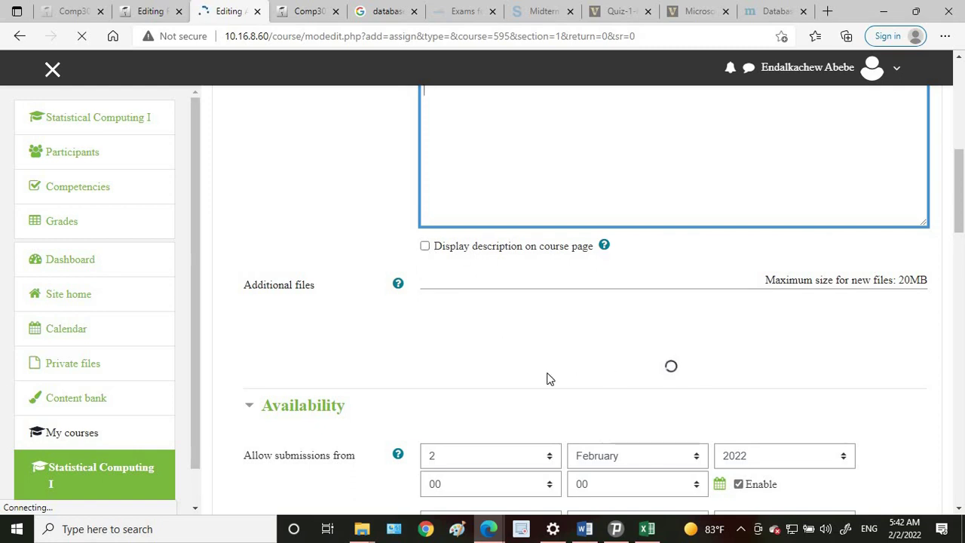
pyautogui.hotkey('ctrl', 'shift', 'Tab')
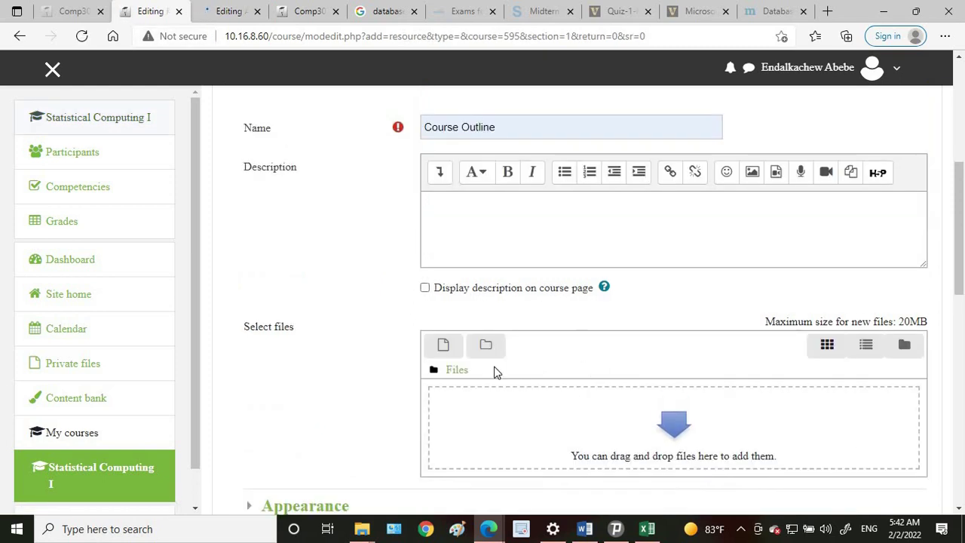
# - Upload the Chapter1 Object Oriented concept PowerPoint file to the Course Outline resource
pyautogui.scroll(2, 580, 336)
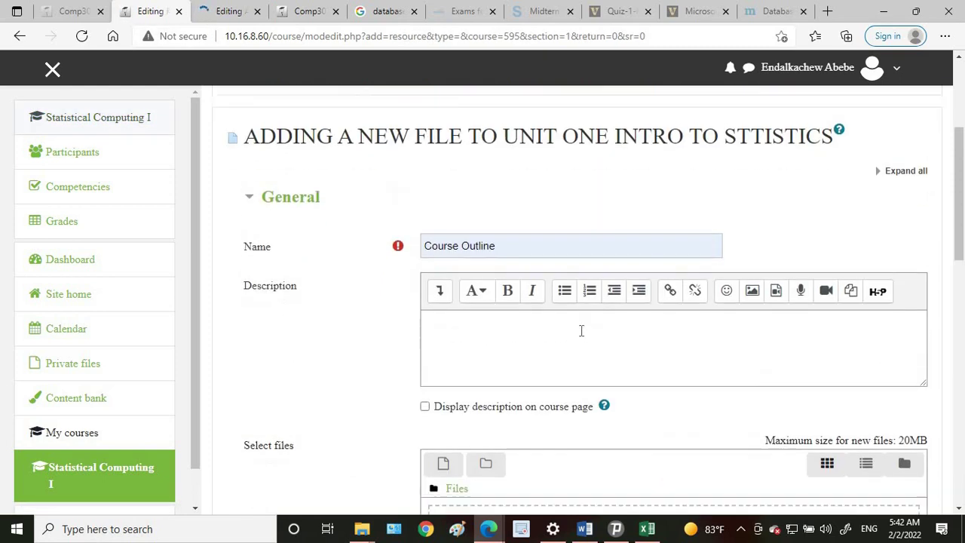
pyautogui.scroll(-3, 581, 336)
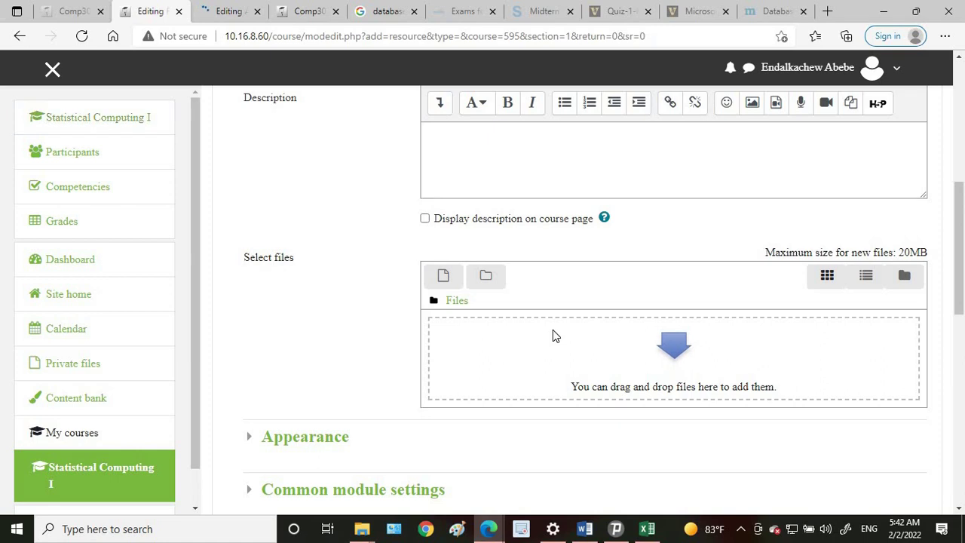
pyautogui.click(553, 334)
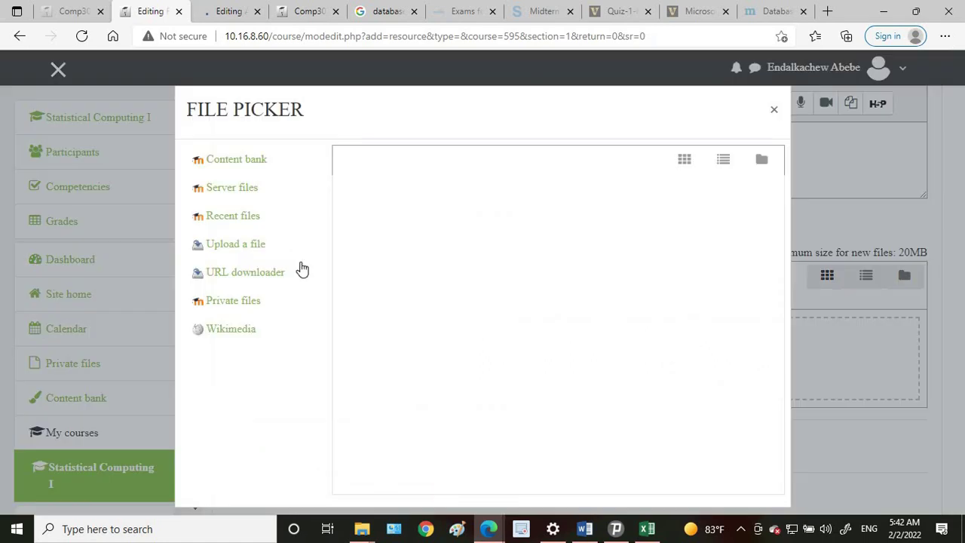
pyautogui.click(230, 253)
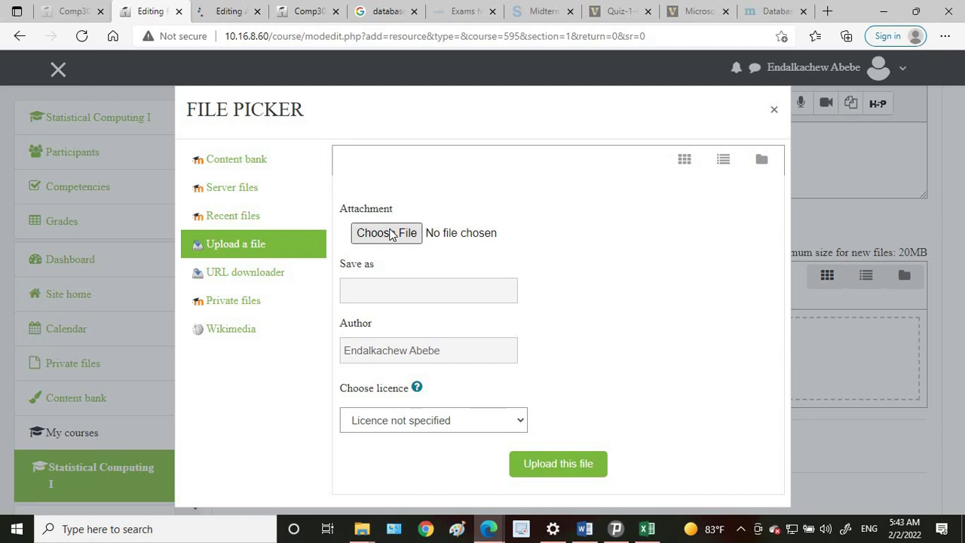
pyautogui.click(390, 234)
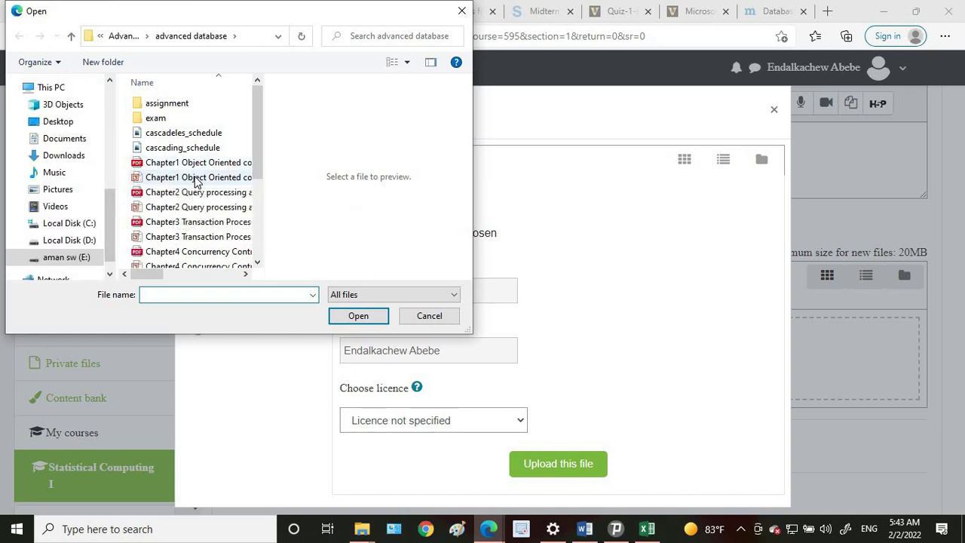
pyautogui.click(197, 180)
pyautogui.click(356, 317)
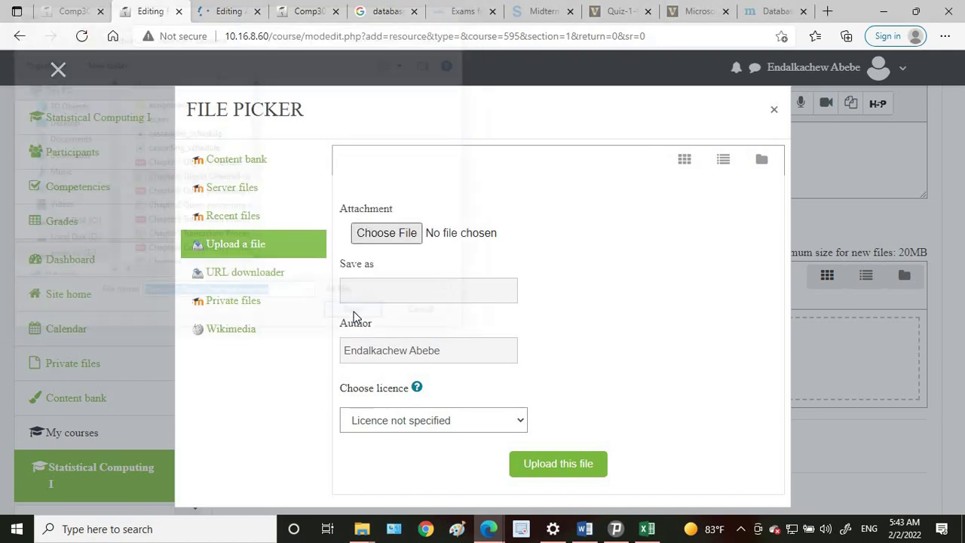
pyautogui.click(547, 471)
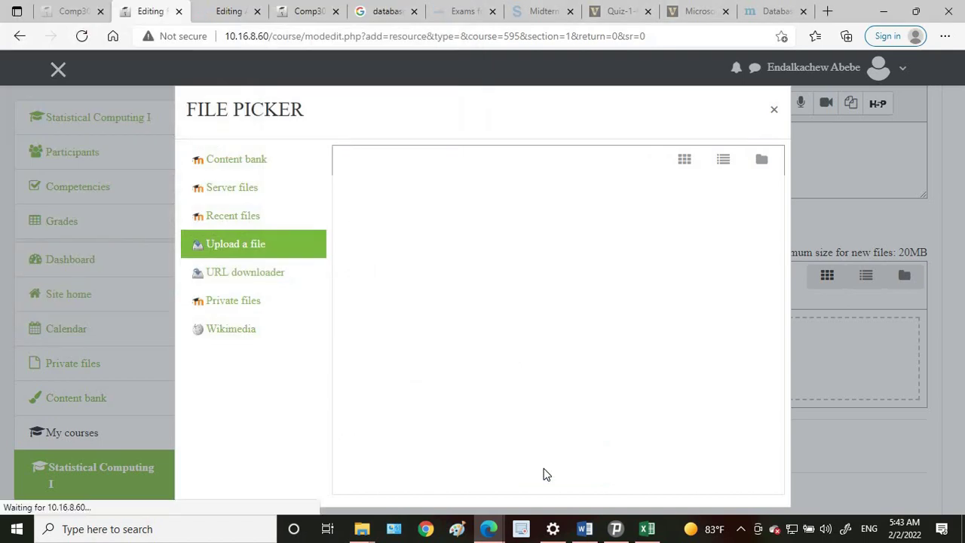
# - Save the Course Outline resource, return to the course, and dismiss the battery notification
pyautogui.scroll(-1, 601, 469)
pyautogui.scroll(-3, 602, 468)
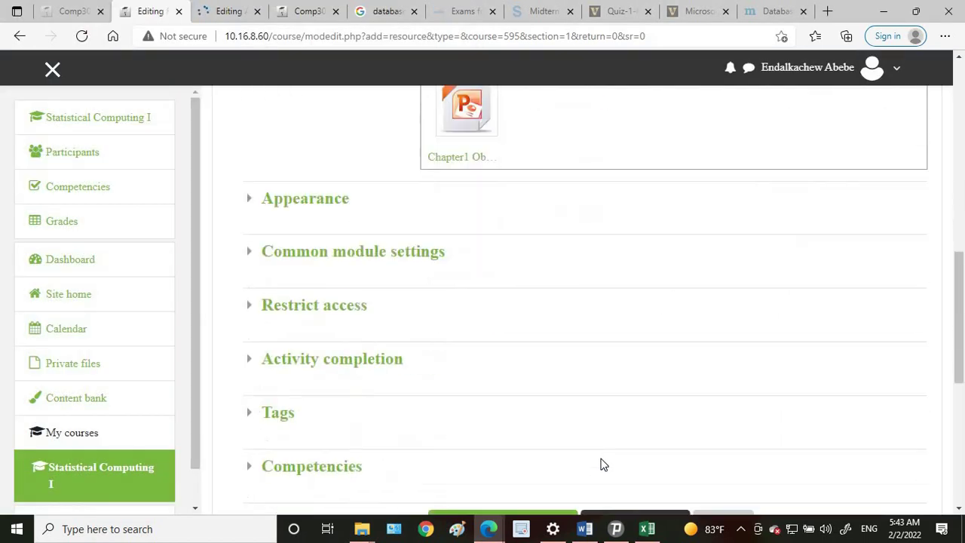
pyautogui.scroll(-1, 516, 410)
pyautogui.click(476, 436)
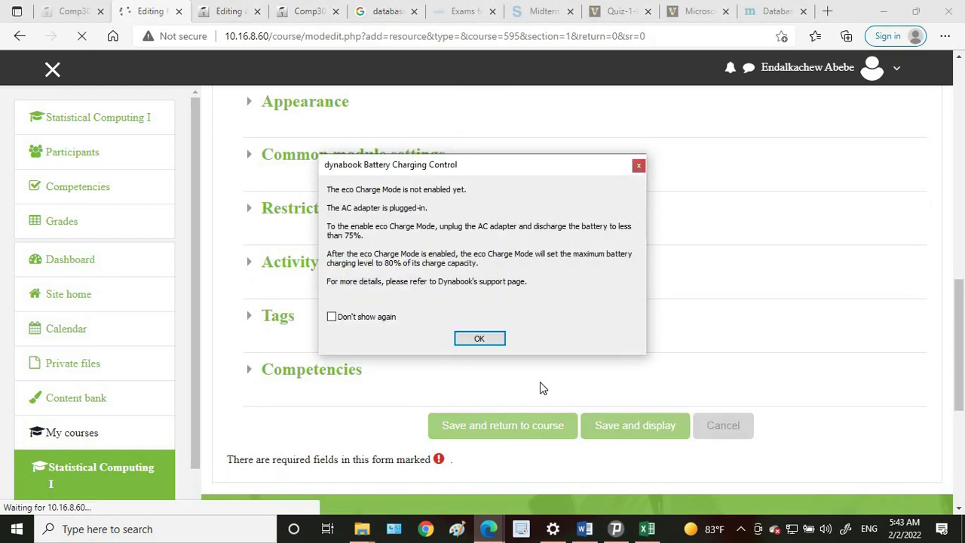
pyautogui.click(482, 339)
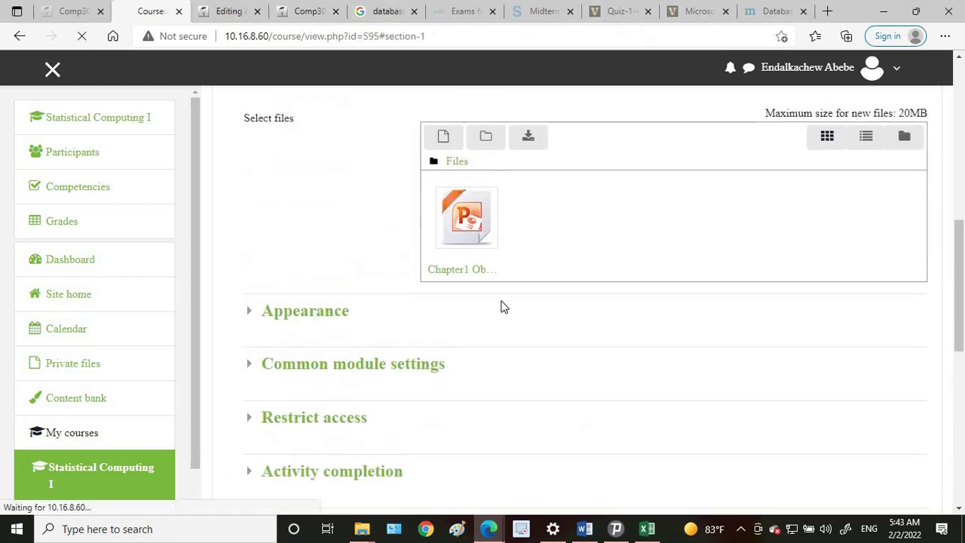
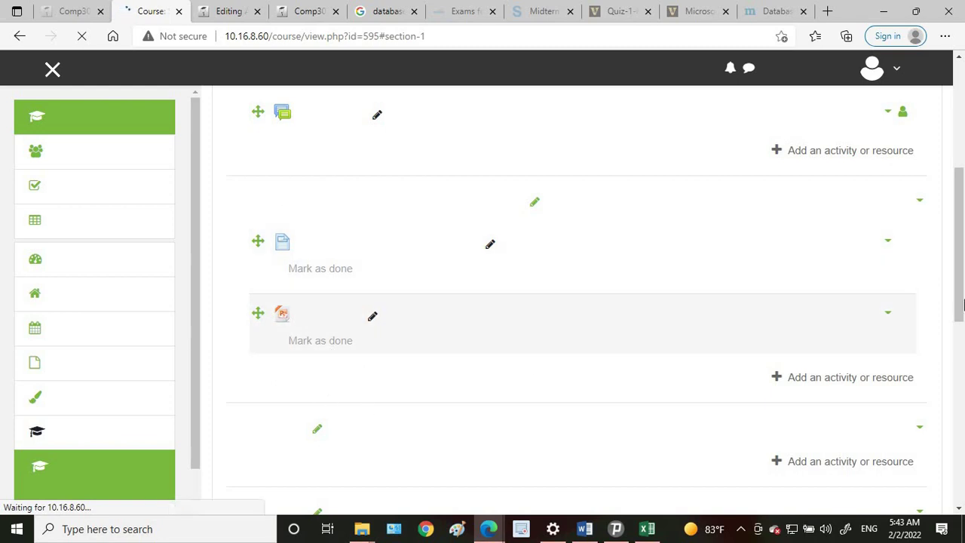
# - Upload the Chapter1 Object Oriented concept PDF into the assignment's Additional files
pyautogui.scroll(2, 527, 264)
pyautogui.scroll(-2, 528, 264)
pyautogui.scroll(2, 528, 264)
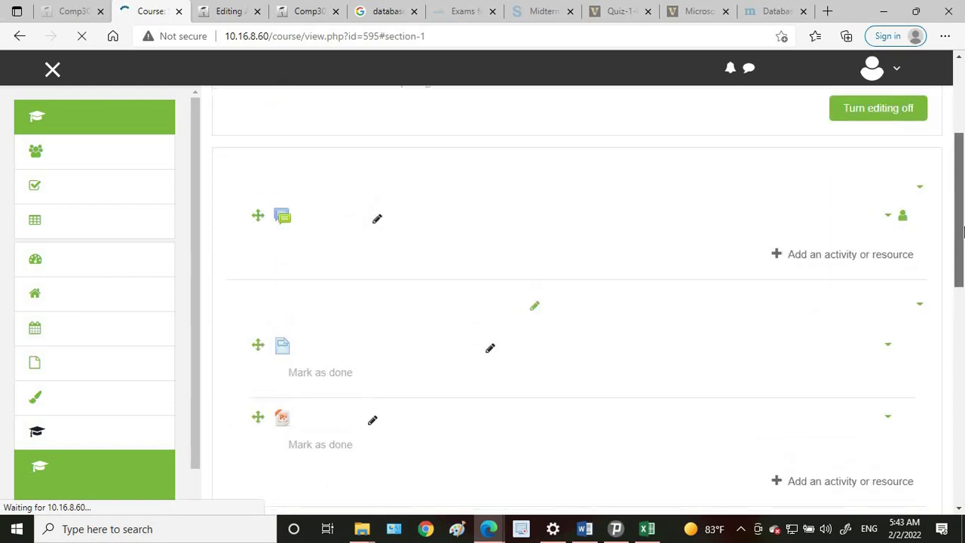
pyautogui.click(226, 11)
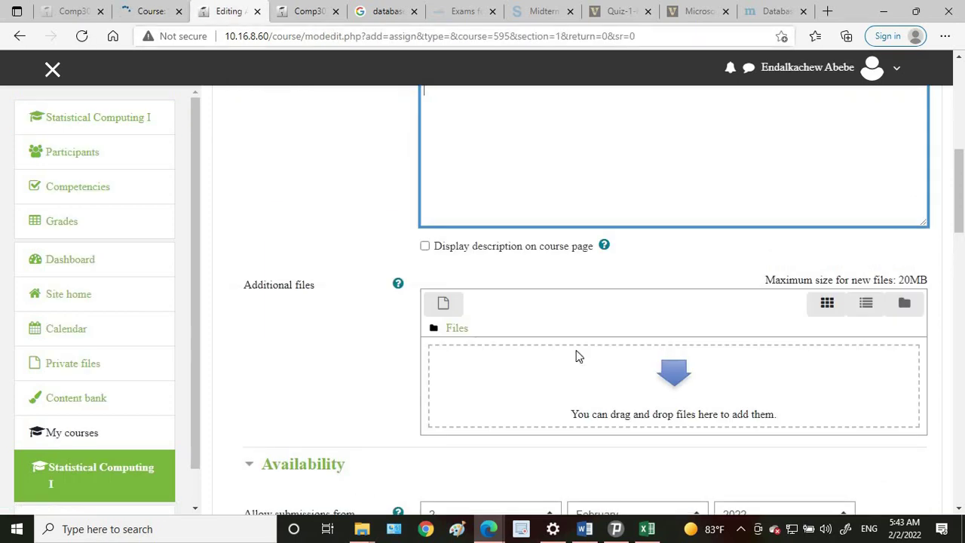
pyautogui.click(538, 366)
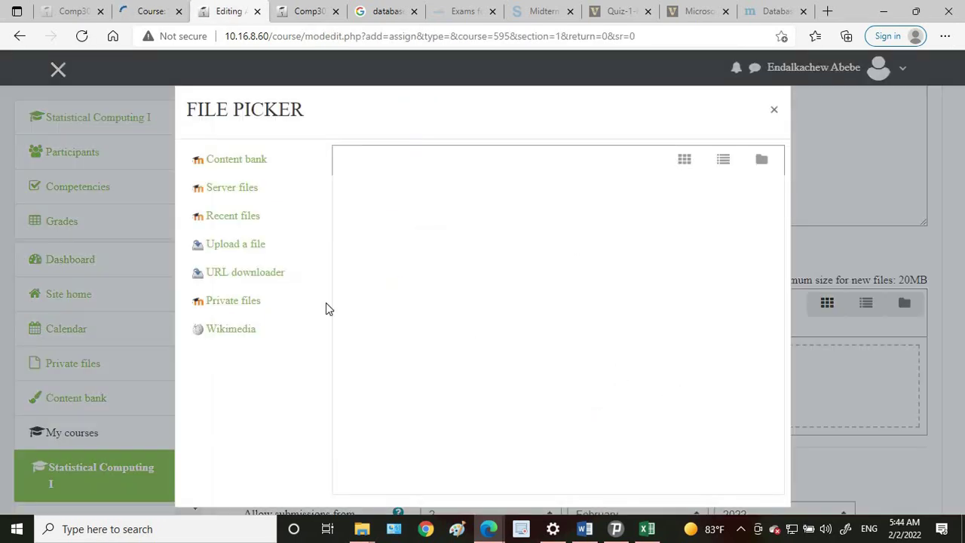
pyautogui.click(249, 251)
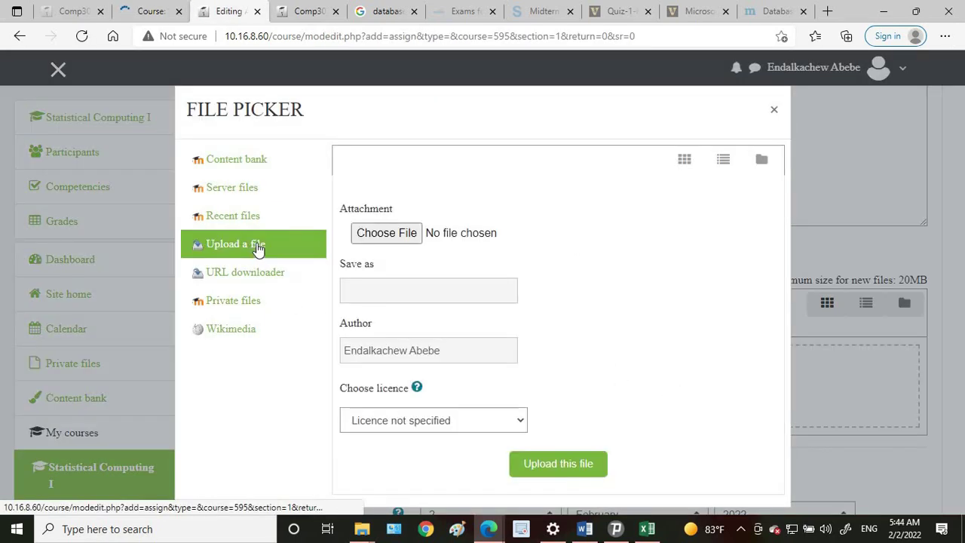
pyautogui.click(397, 235)
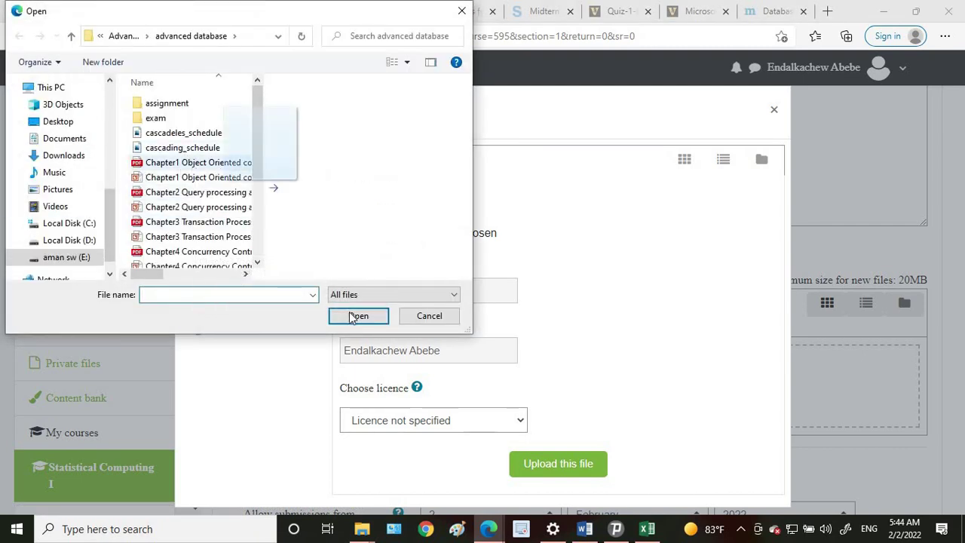
pyautogui.click(198, 162)
pyautogui.click(373, 321)
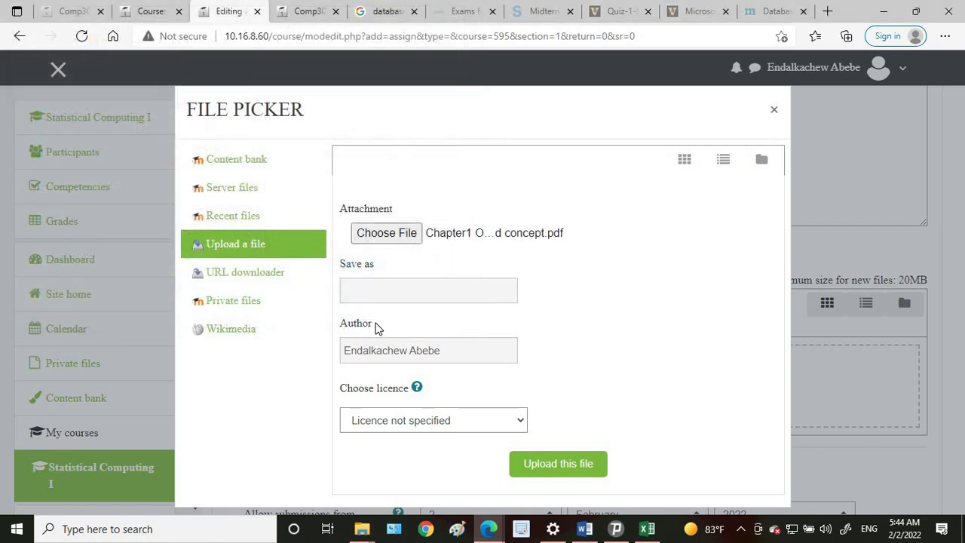
pyautogui.click(552, 468)
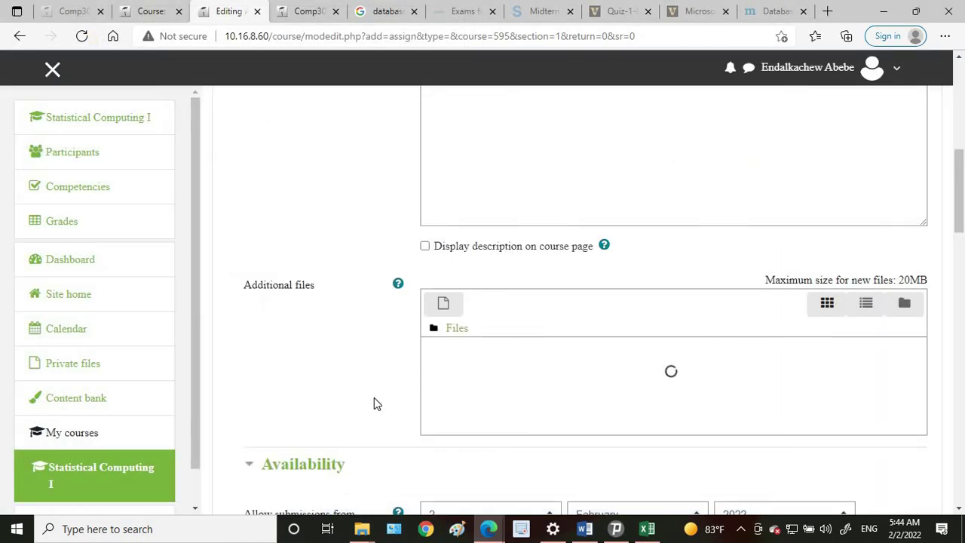
# - Toggle the 9 February due date off and back on so it stays enabled
pyautogui.scroll(-4, 543, 411)
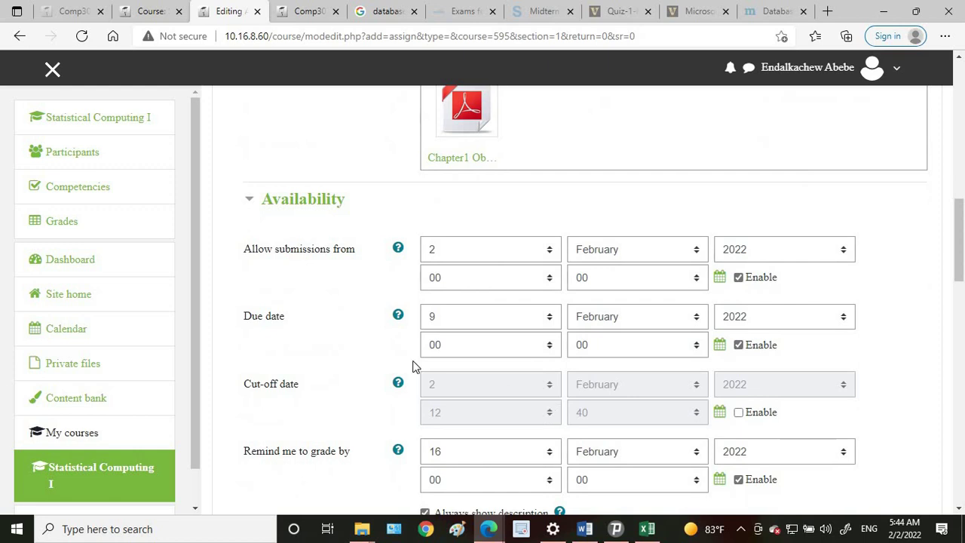
pyautogui.scroll(4, 430, 286)
pyautogui.scroll(-3, 426, 279)
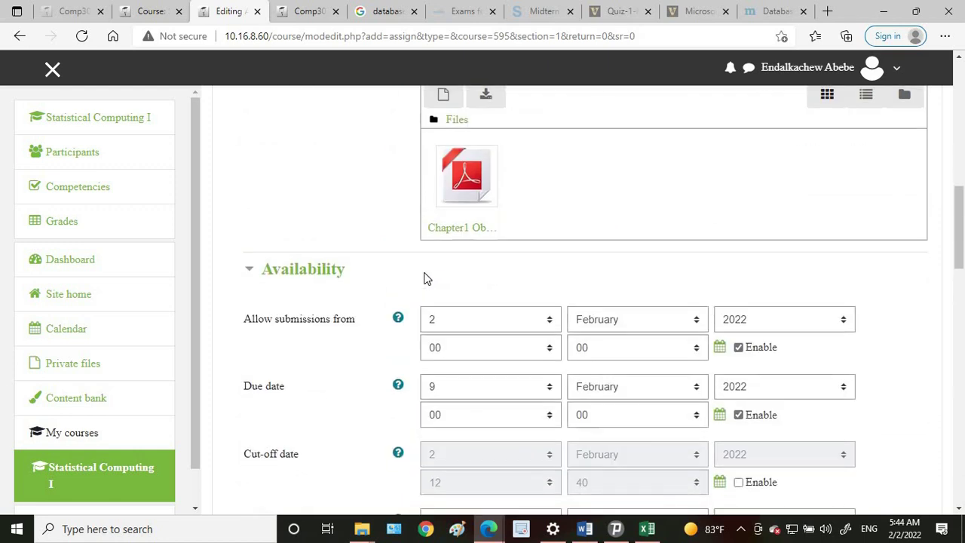
pyautogui.scroll(-1, 423, 279)
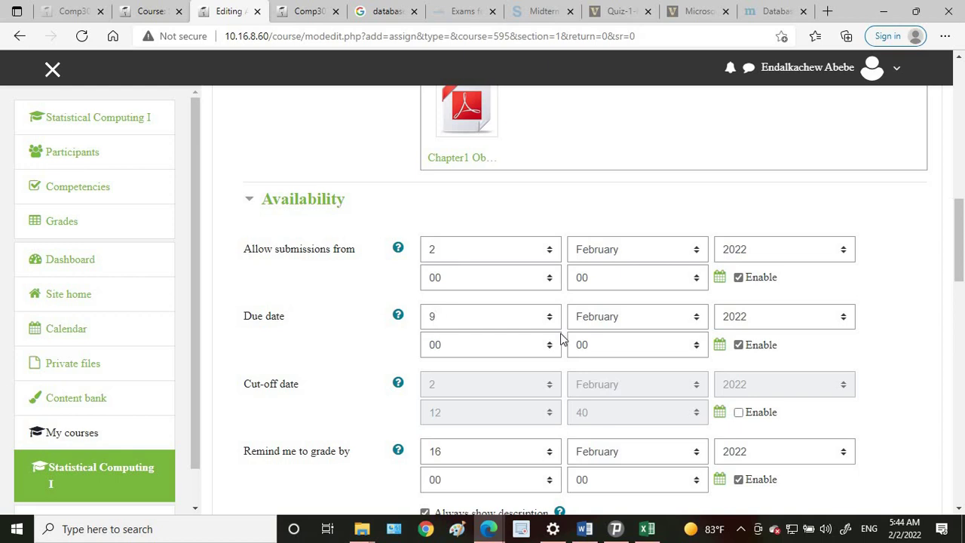
pyautogui.click(740, 346)
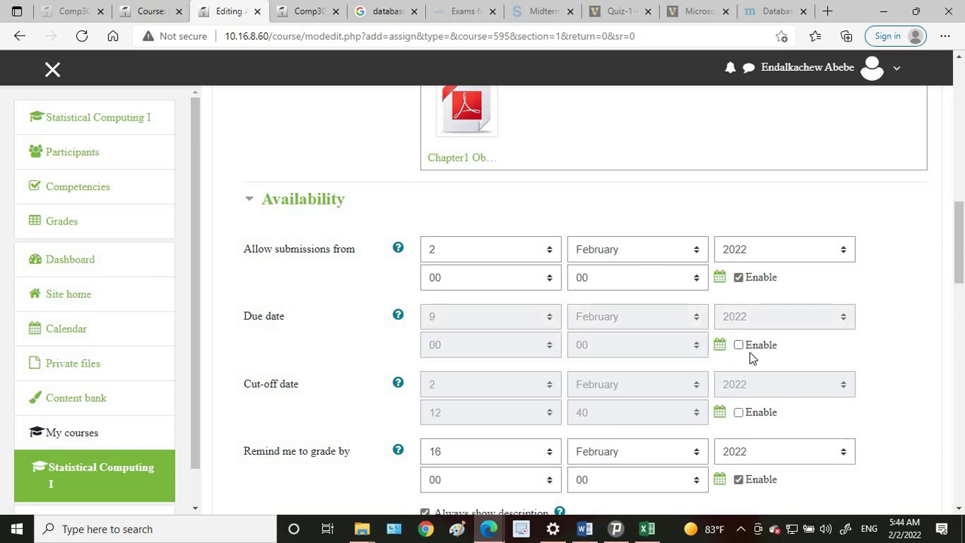
pyautogui.click(739, 345)
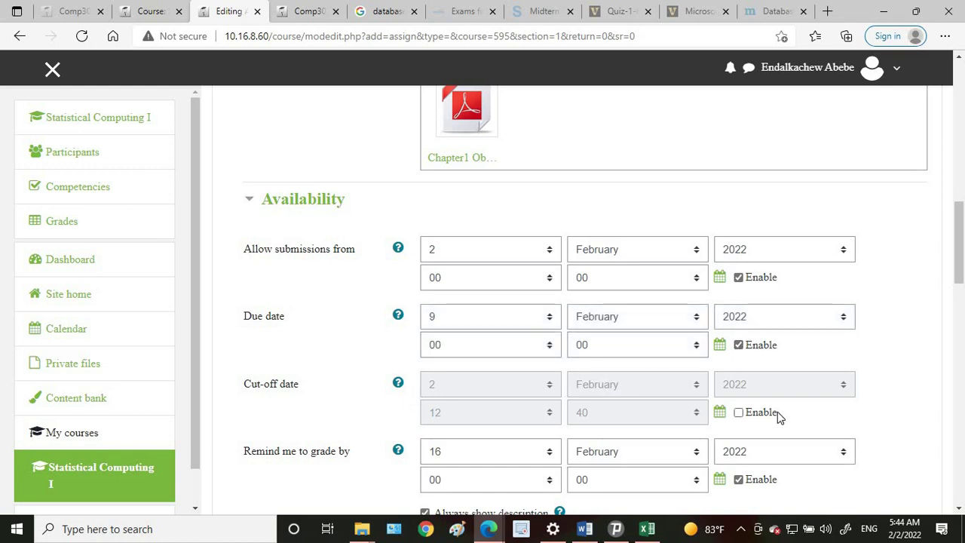
# - Set the Remind me to grade by date to 10 February 2022
pyautogui.scroll(-2, 315, 326)
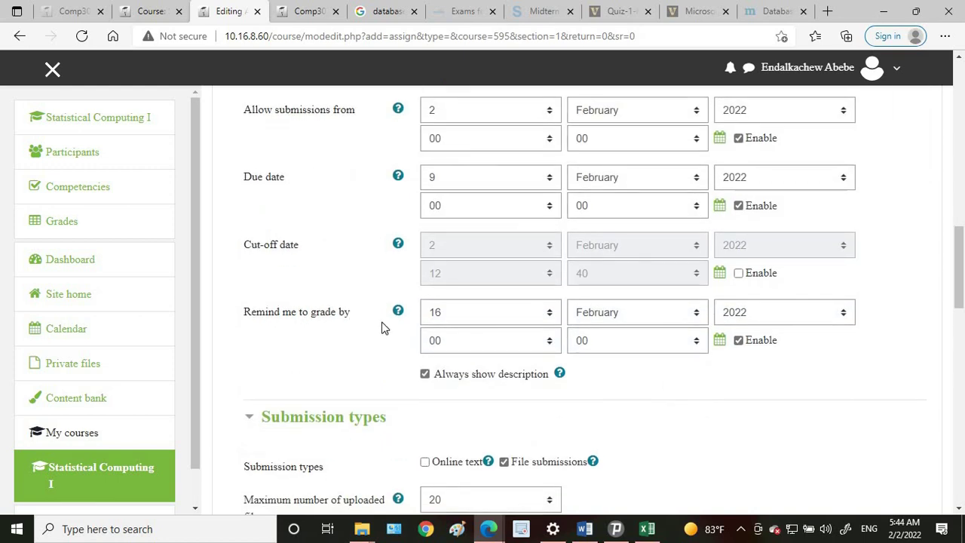
pyautogui.click(468, 315)
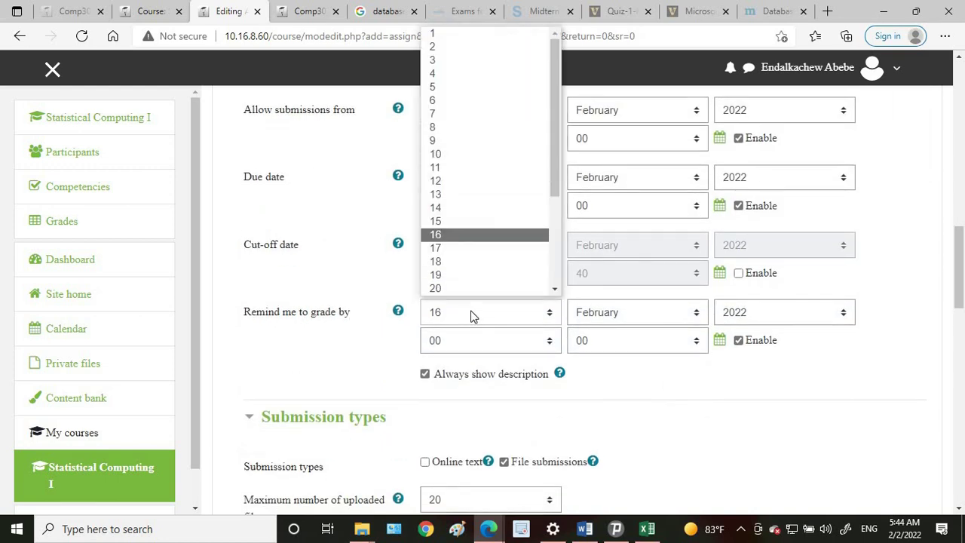
pyautogui.click(441, 155)
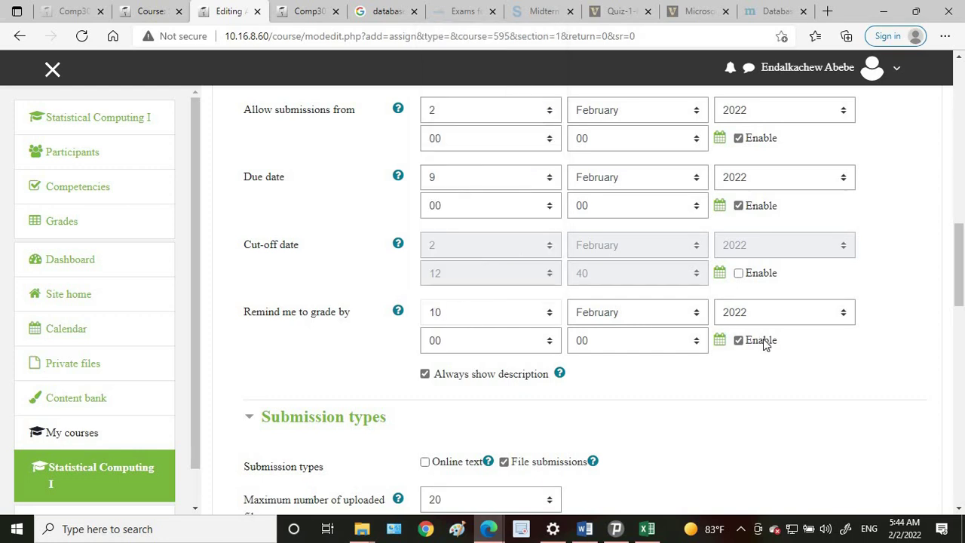
pyautogui.scroll(-2, 506, 383)
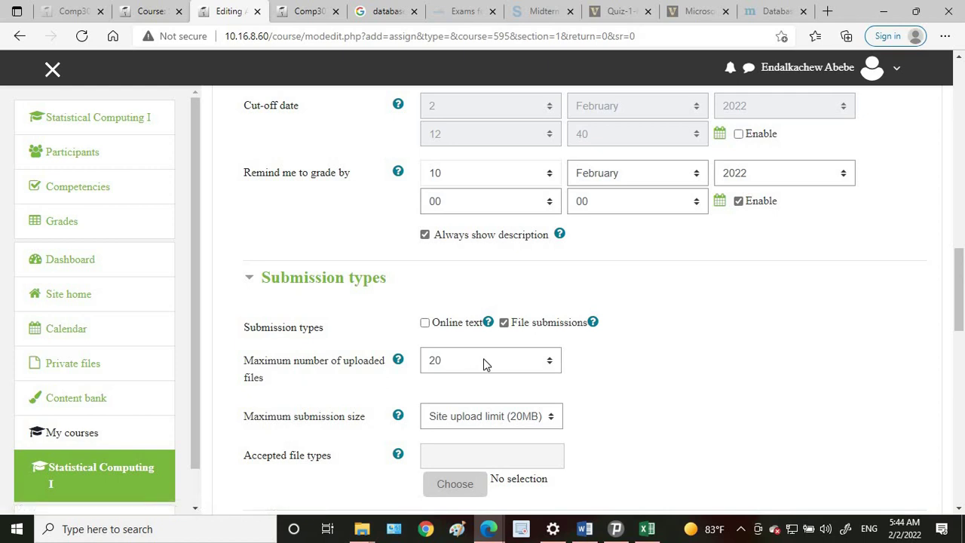
# - Limit uploads to 1 file, with File submissions toggled off and back on
pyautogui.click(483, 360)
pyautogui.click(454, 86)
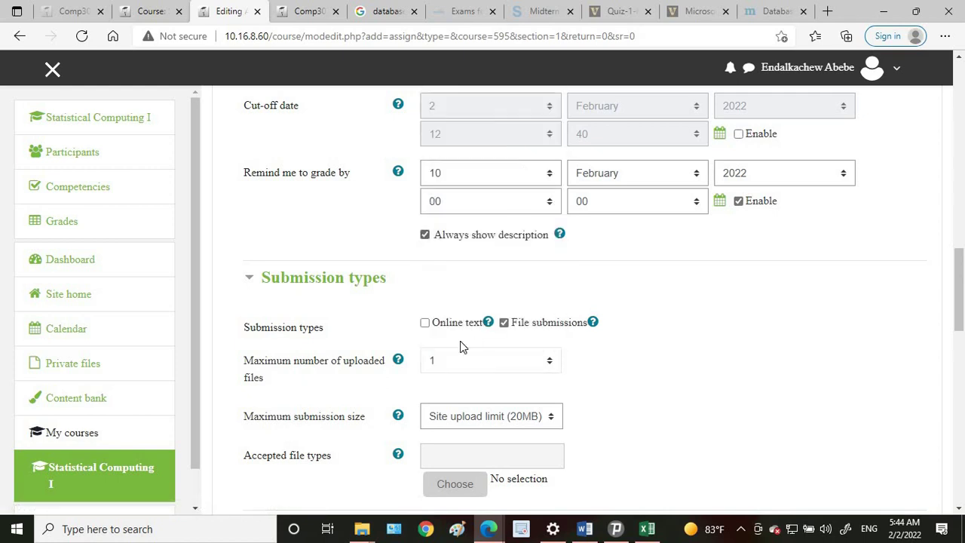
pyautogui.click(503, 323)
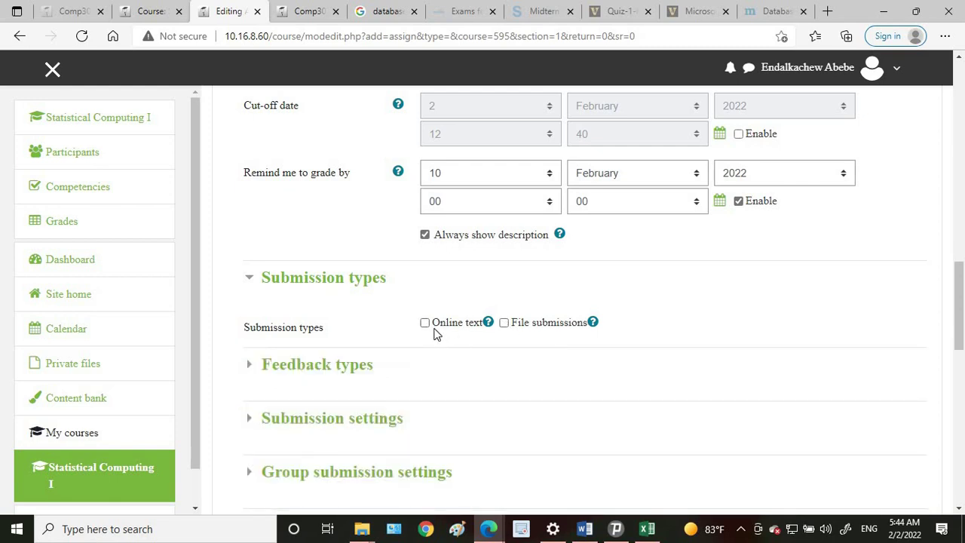
pyautogui.click(504, 323)
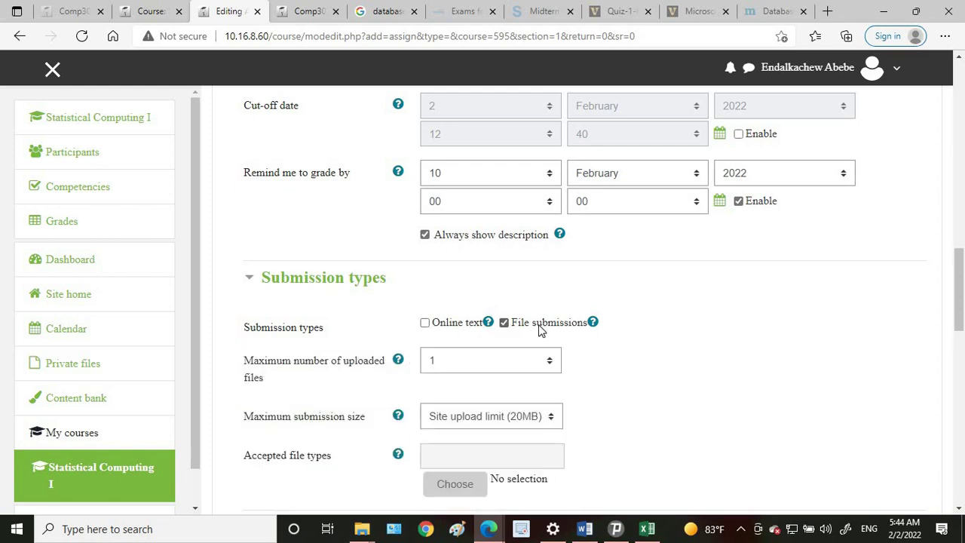
# - Set the maximum submission size to 5MB
pyautogui.scroll(-2, 507, 384)
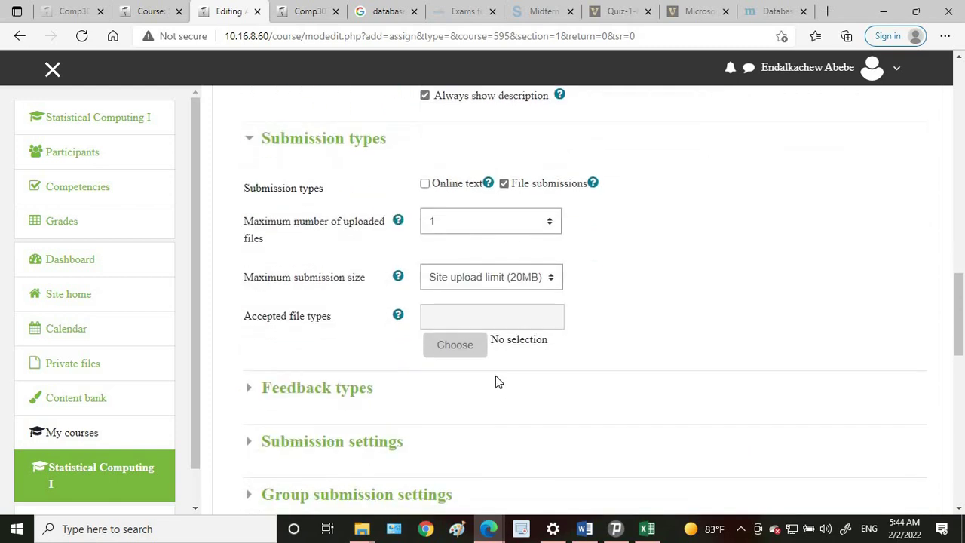
pyautogui.click(479, 277)
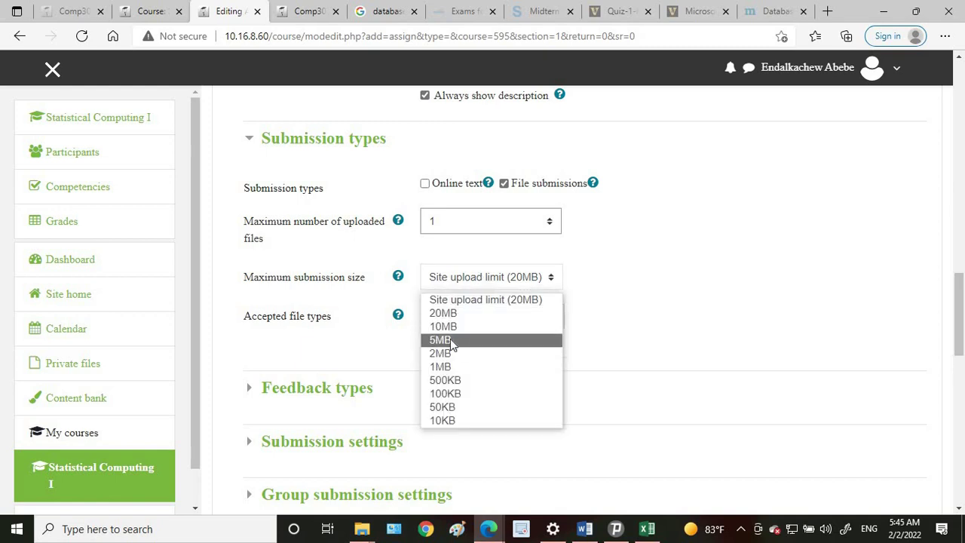
pyautogui.click(450, 341)
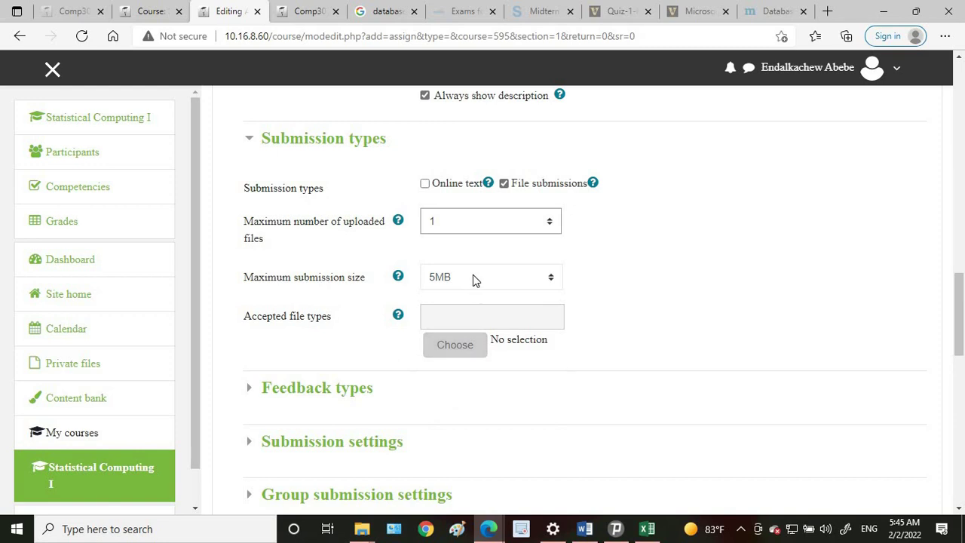
pyautogui.click(473, 276)
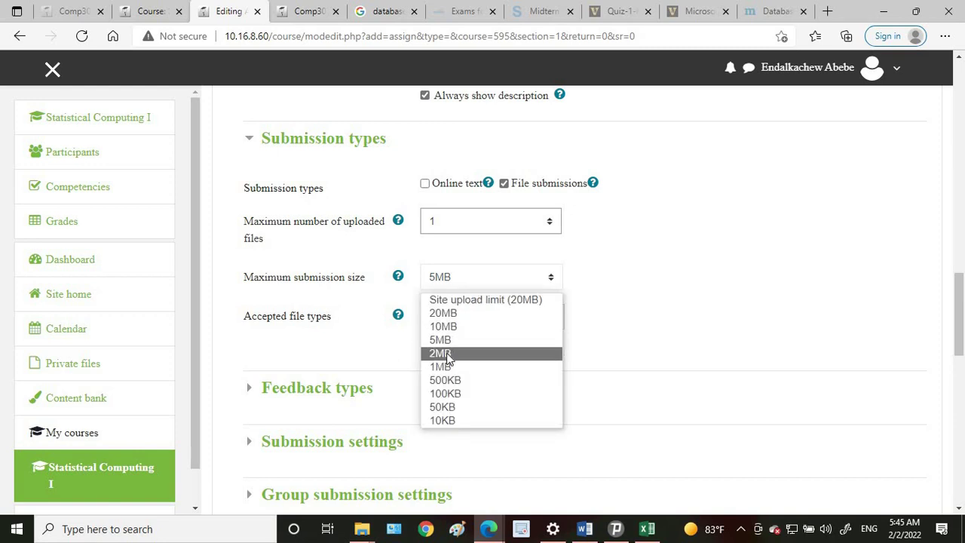
pyautogui.click(476, 317)
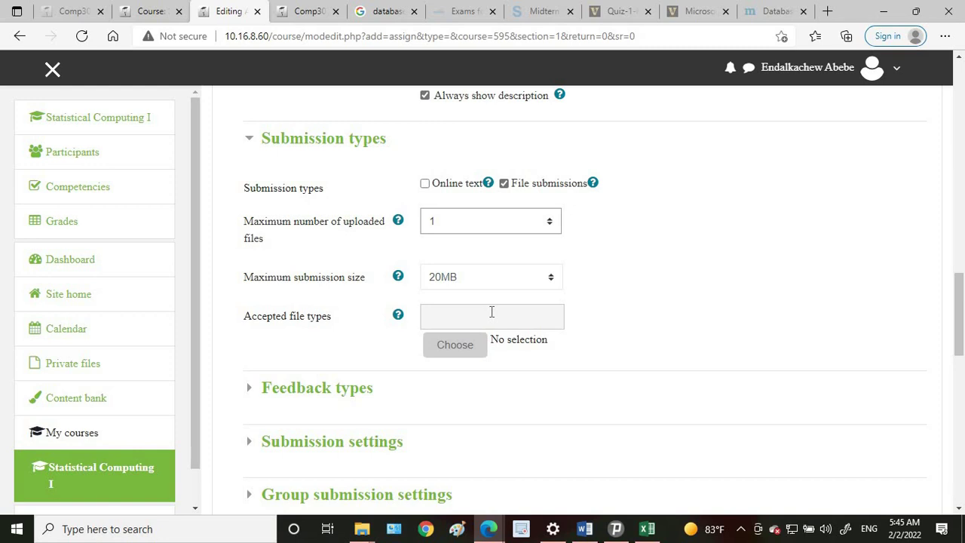
pyautogui.click(476, 284)
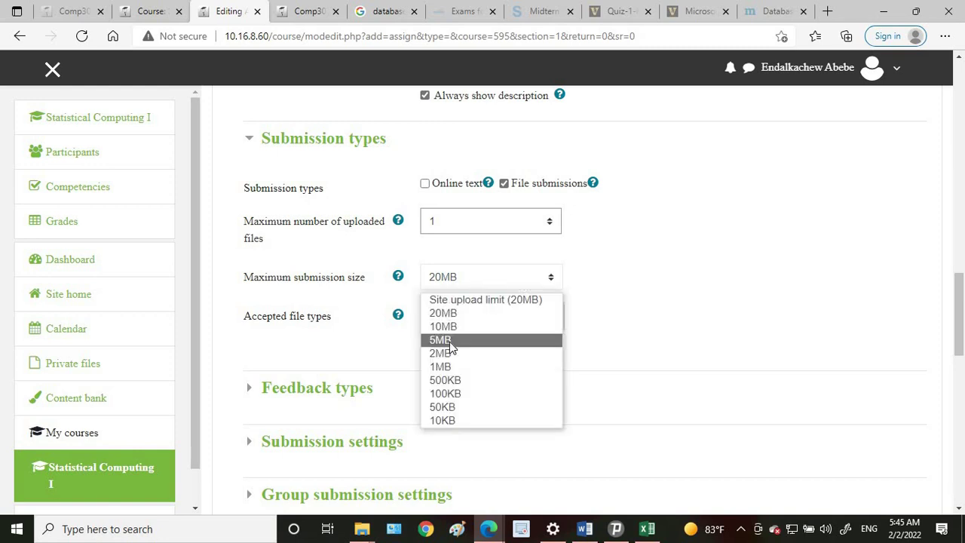
pyautogui.press('Return')
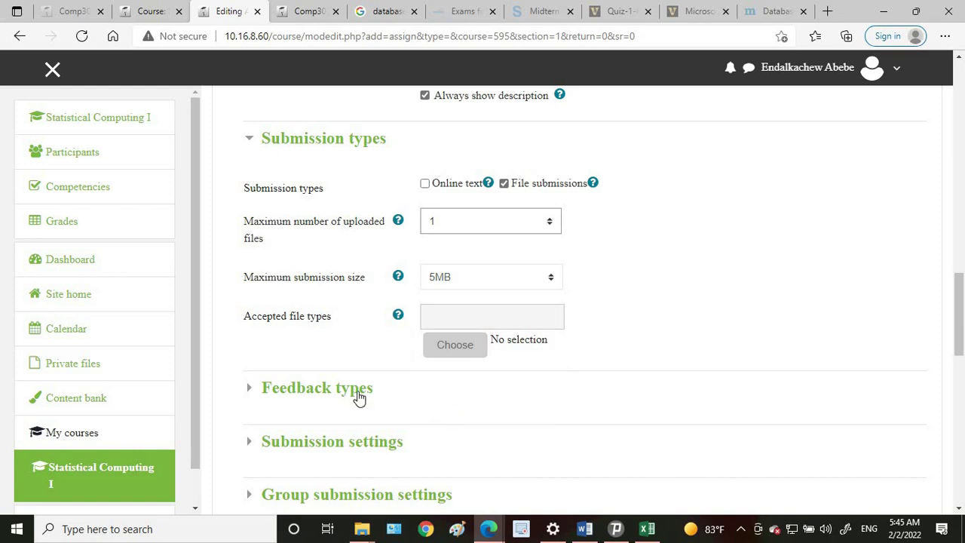
# - Expand the Grade section and enter 10 as the assignment's Maximum grade
pyautogui.click(246, 143)
pyautogui.click(253, 407)
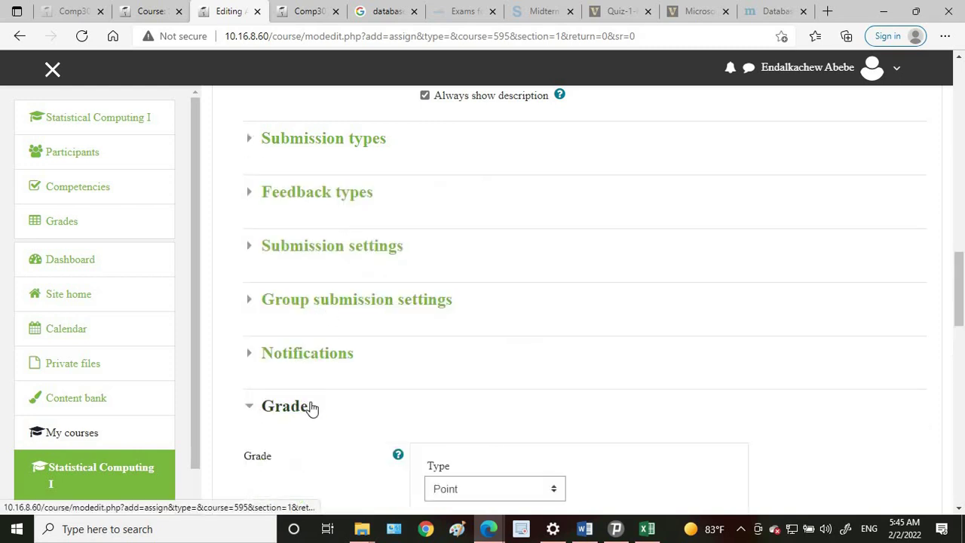
pyautogui.scroll(-3, 422, 377)
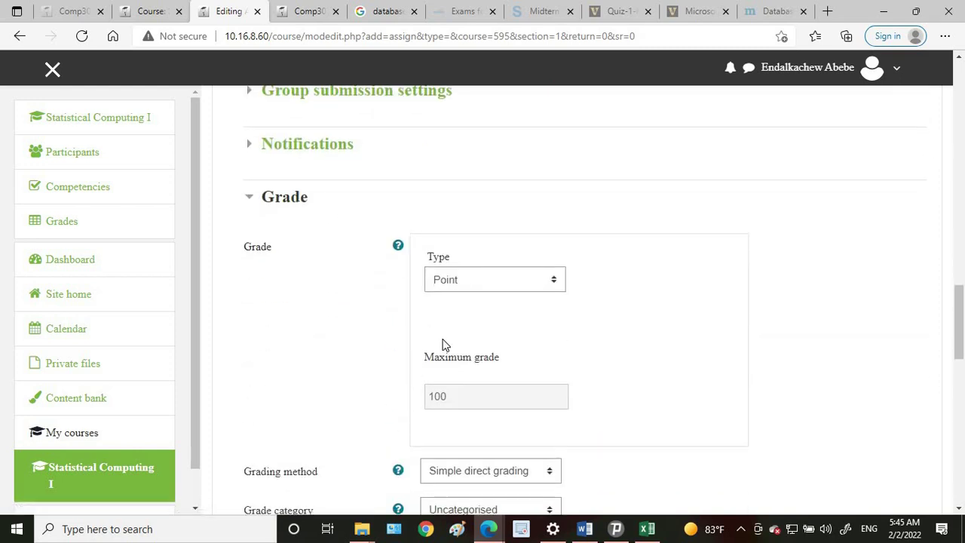
pyautogui.click(474, 395)
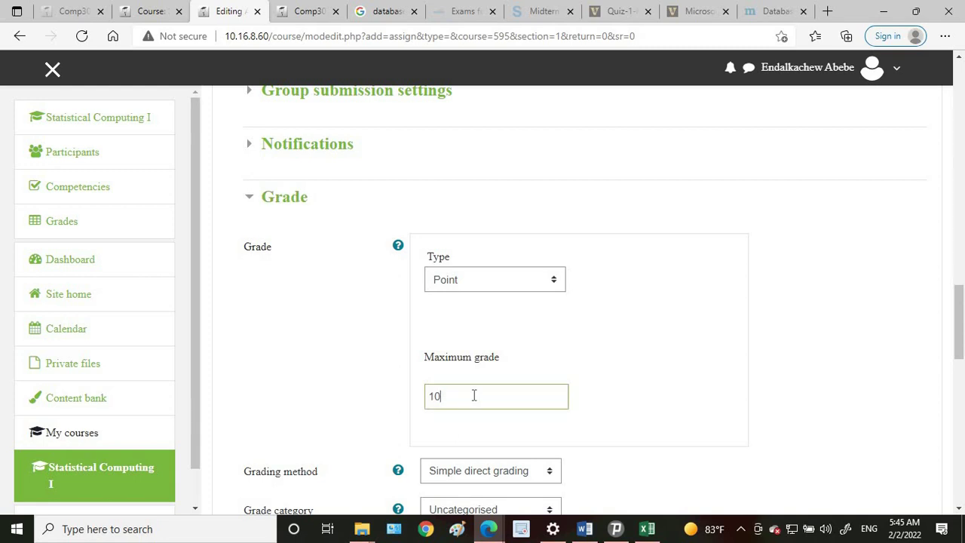
pyautogui.write('10')
pyautogui.scroll(-3, 833, 442)
pyautogui.scroll(5, 814, 423)
pyautogui.scroll(2, 818, 392)
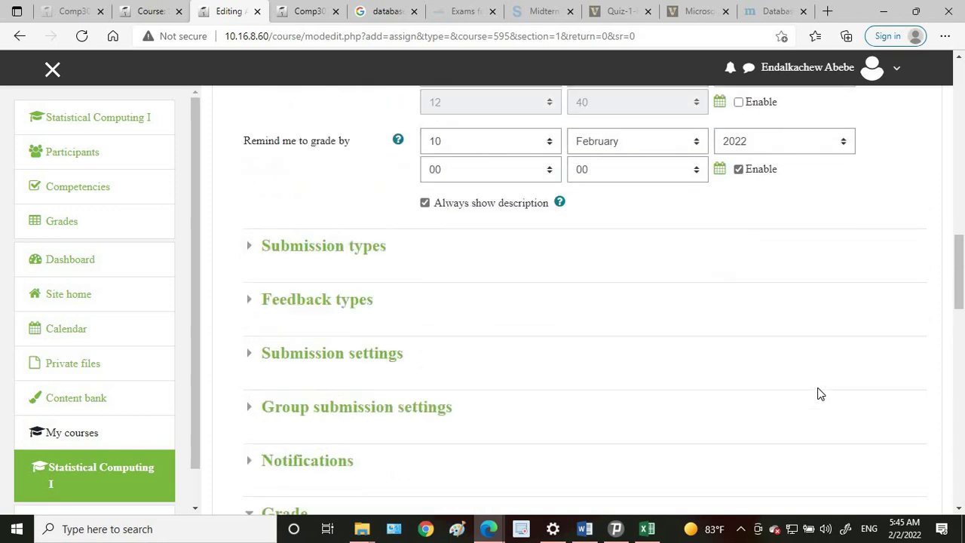
pyautogui.scroll(-2, 819, 392)
pyautogui.scroll(1, 816, 395)
pyautogui.scroll(-3, 816, 394)
pyautogui.scroll(-6, 816, 394)
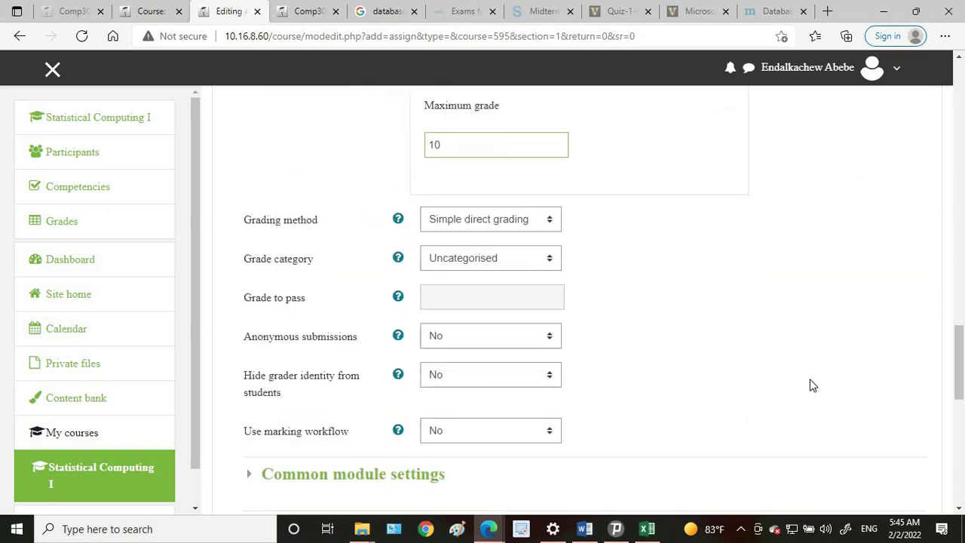
pyautogui.scroll(-4, 810, 385)
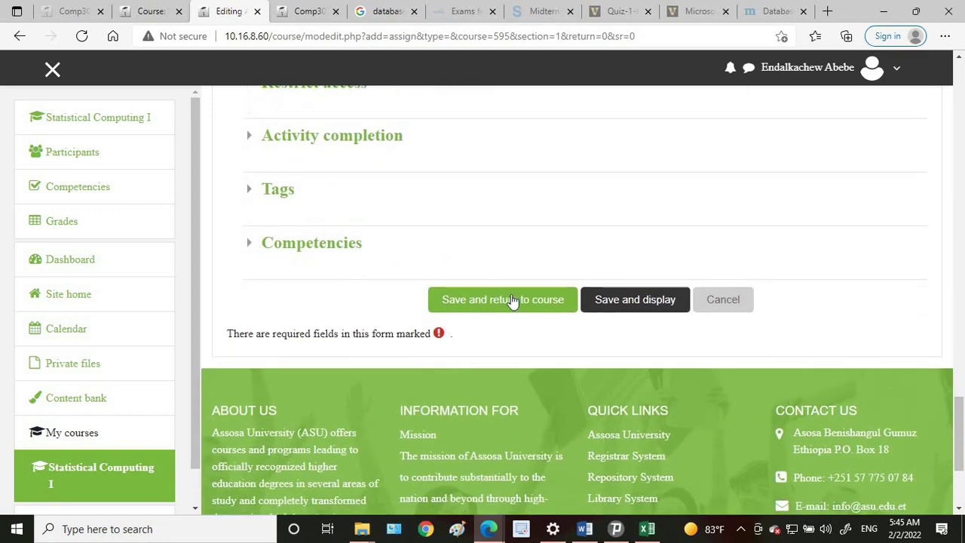
# - Save Assignment One(10%) and review it under Unit One on the course page
pyautogui.press('Return')
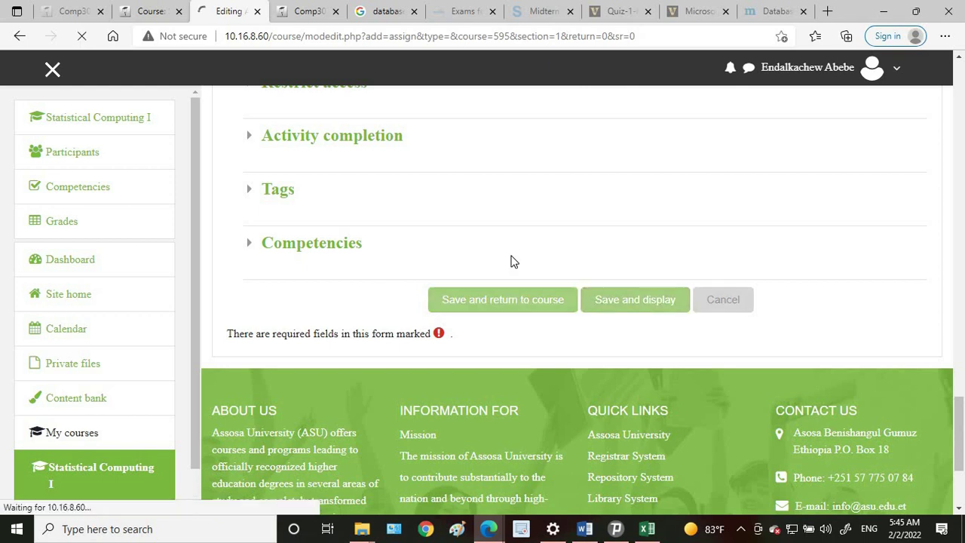
pyautogui.click(153, 11)
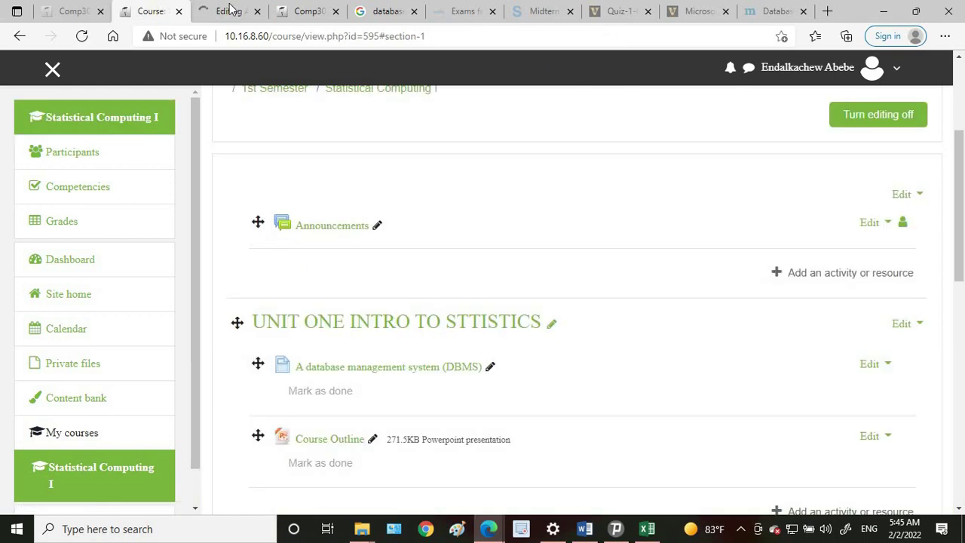
pyautogui.click(230, 11)
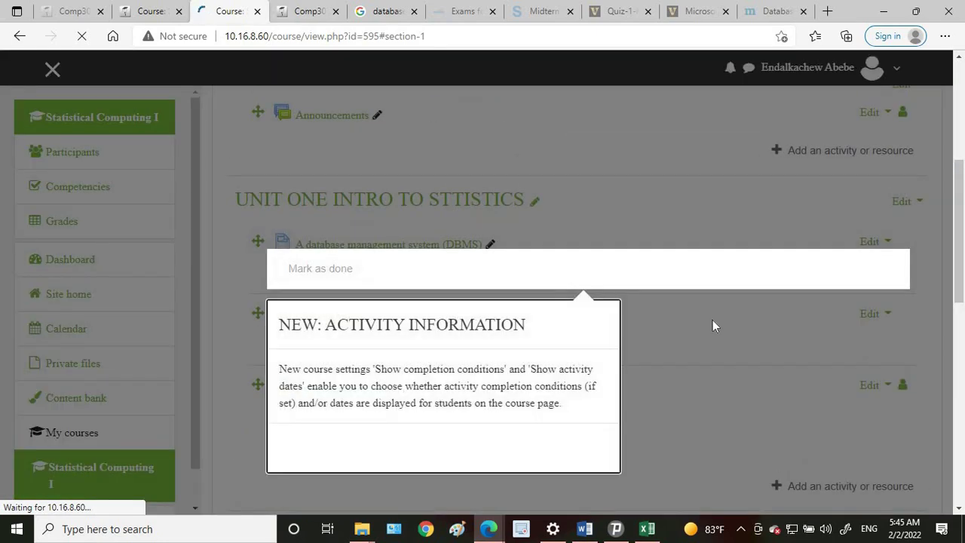
pyautogui.click(712, 320)
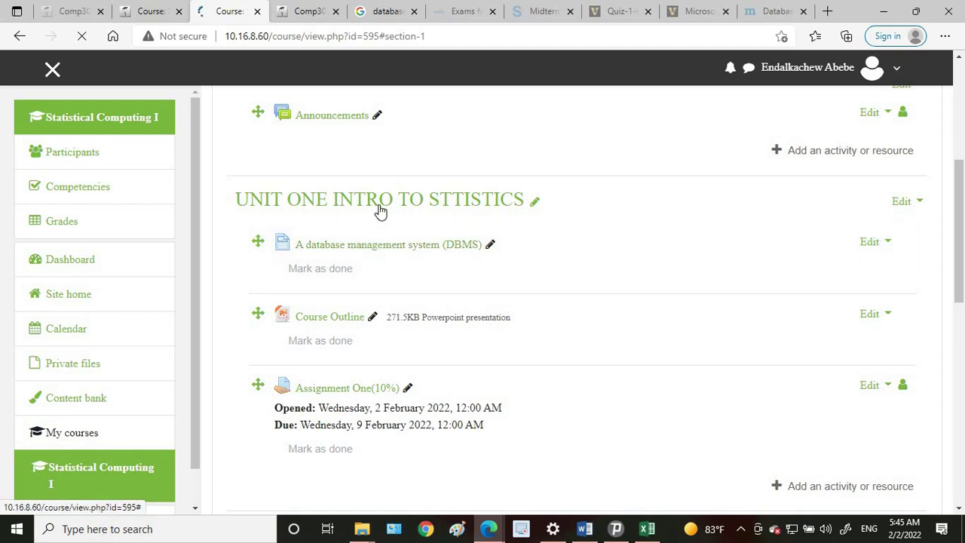
pyautogui.click(312, 243)
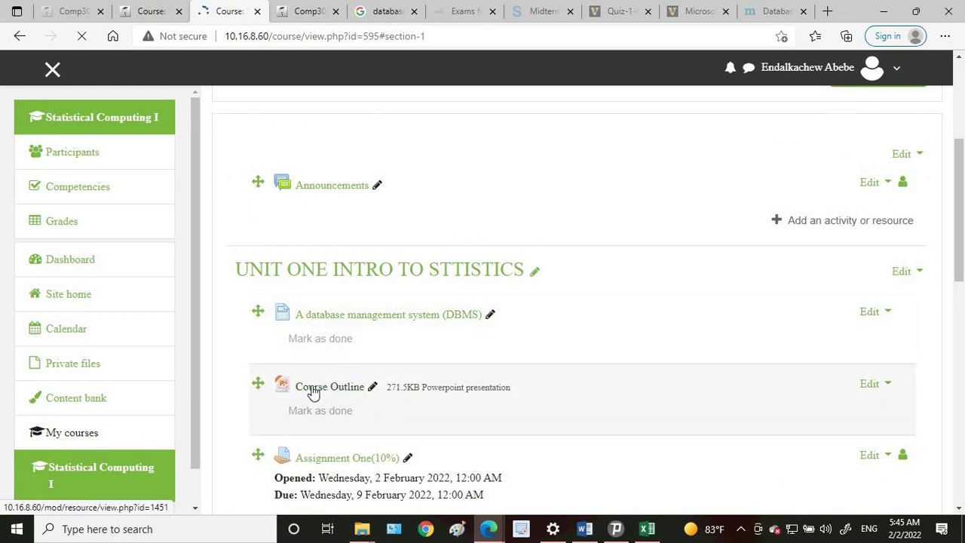
pyautogui.scroll(-1, 338, 394)
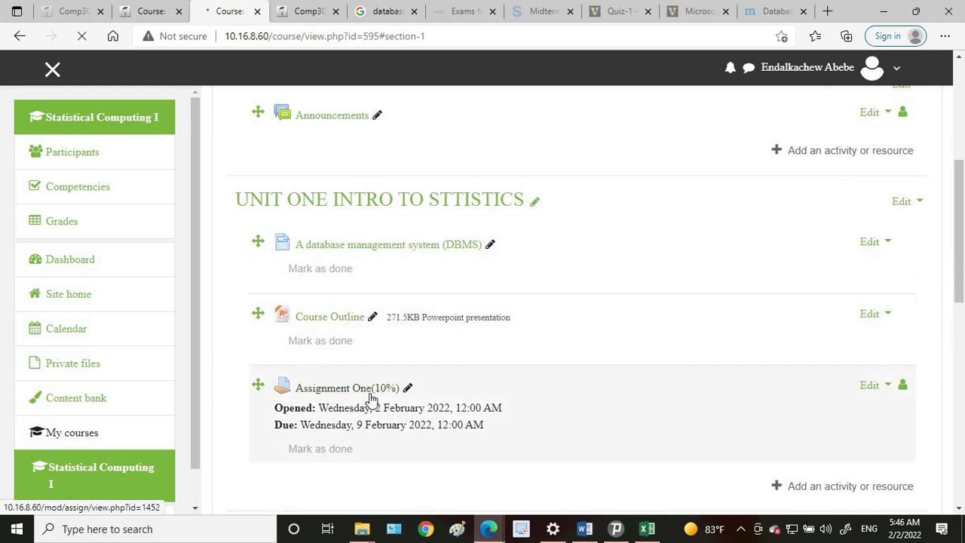
pyautogui.scroll(-3, 371, 398)
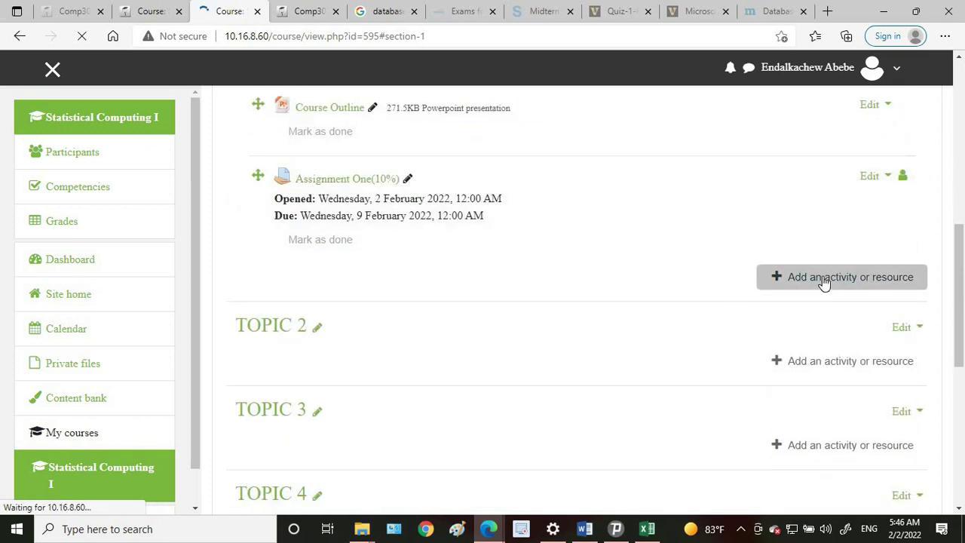
# - Add a new quiz to Unit One named Test One(10%)
pyautogui.click(823, 279)
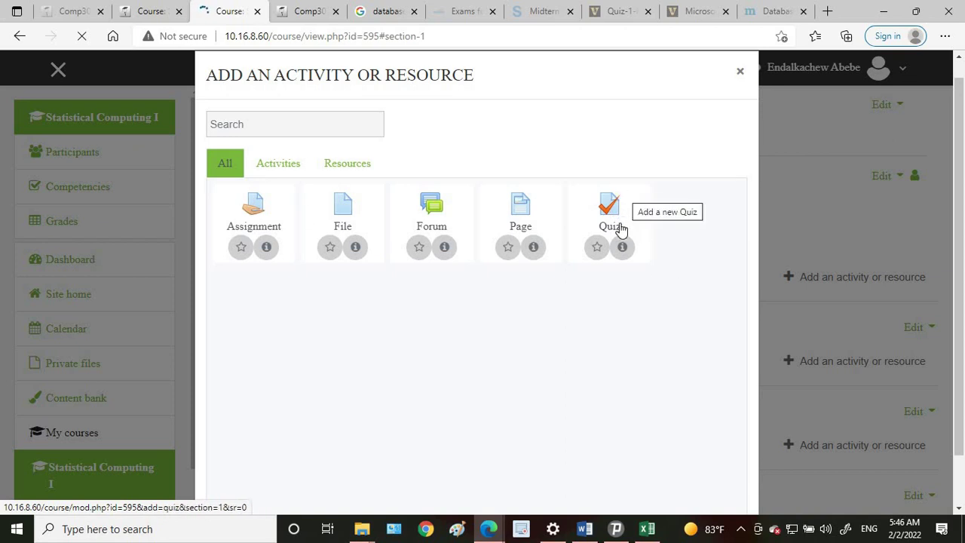
pyautogui.click(617, 217)
pyautogui.scroll(-2, 536, 298)
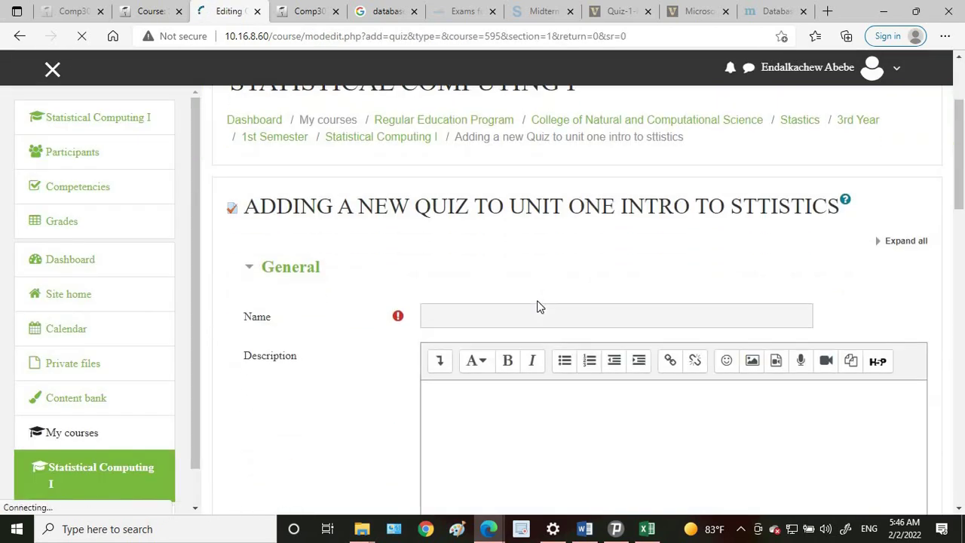
pyautogui.click(510, 190)
pyautogui.press('Down')
pyautogui.press('Up')
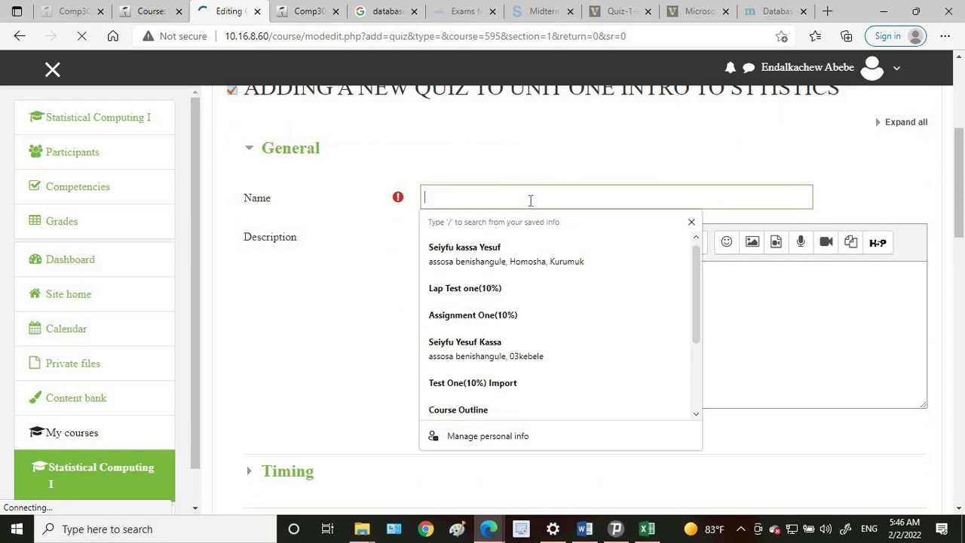
pyautogui.write('te')
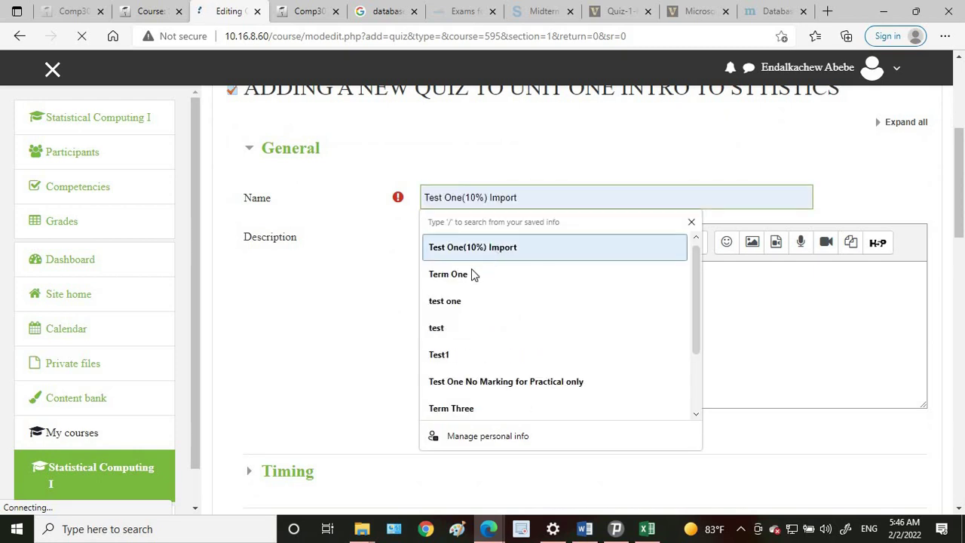
pyautogui.click(494, 248)
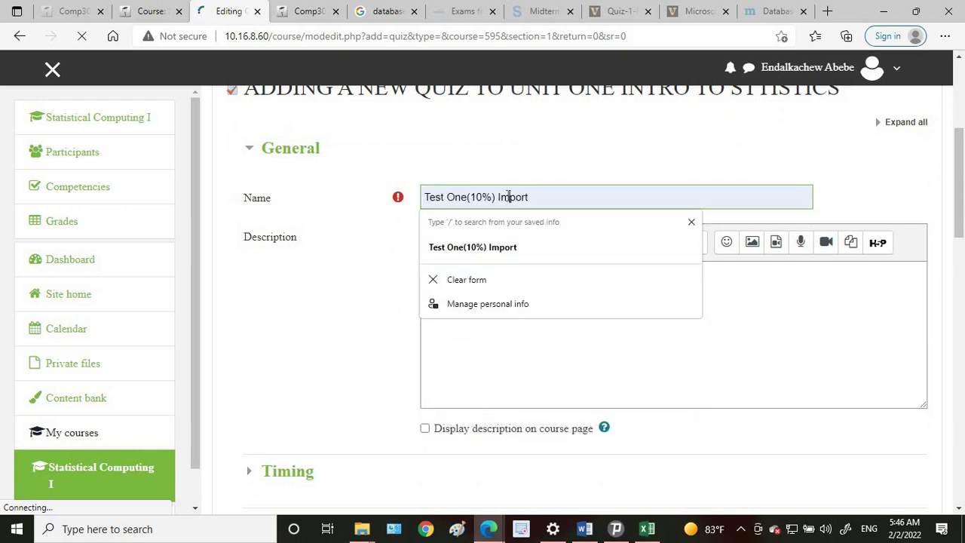
pyautogui.doubleClick(501, 196)
pyautogui.press('BackSpace')
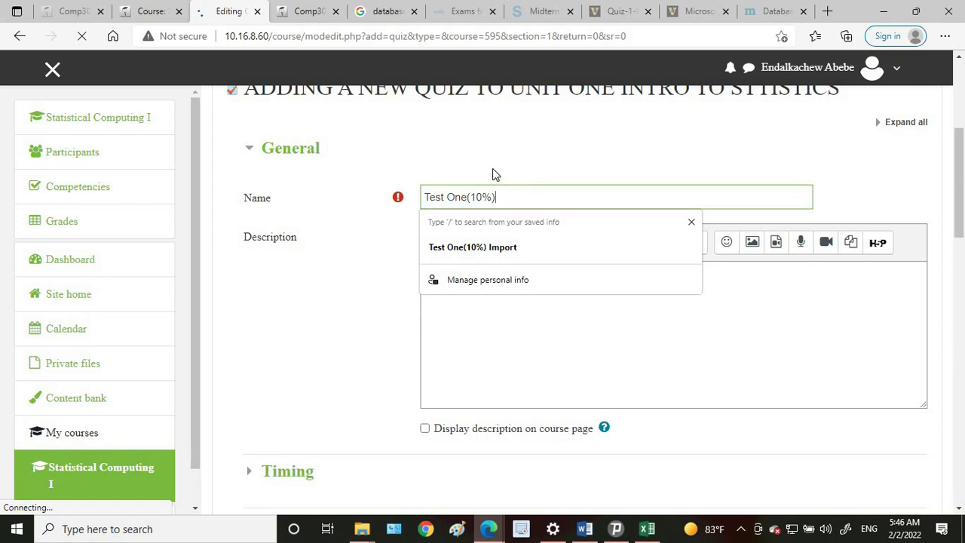
pyautogui.click(543, 279)
# - Expand Timing and check the opening date of 2 February 2022, 12:44
pyautogui.click(479, 307)
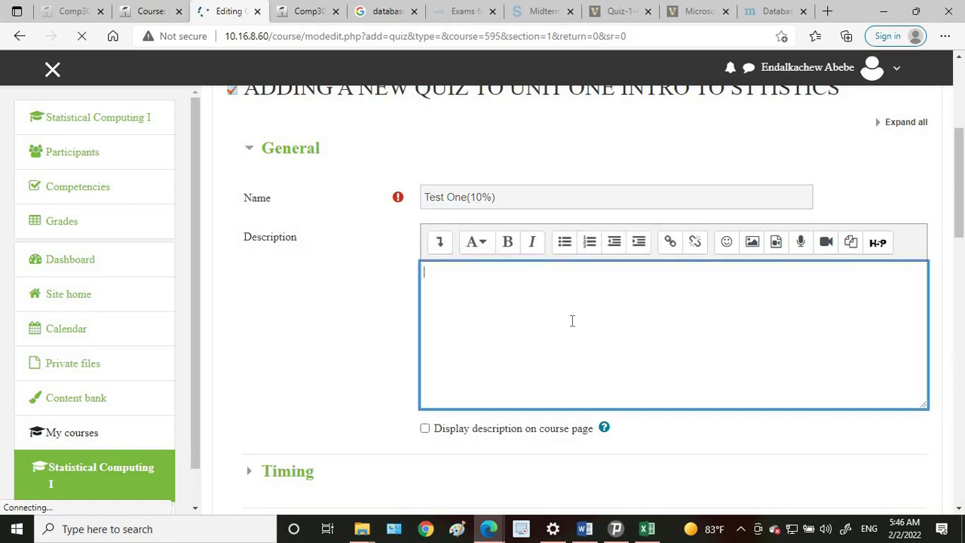
pyautogui.scroll(-3, 527, 319)
pyautogui.click(251, 266)
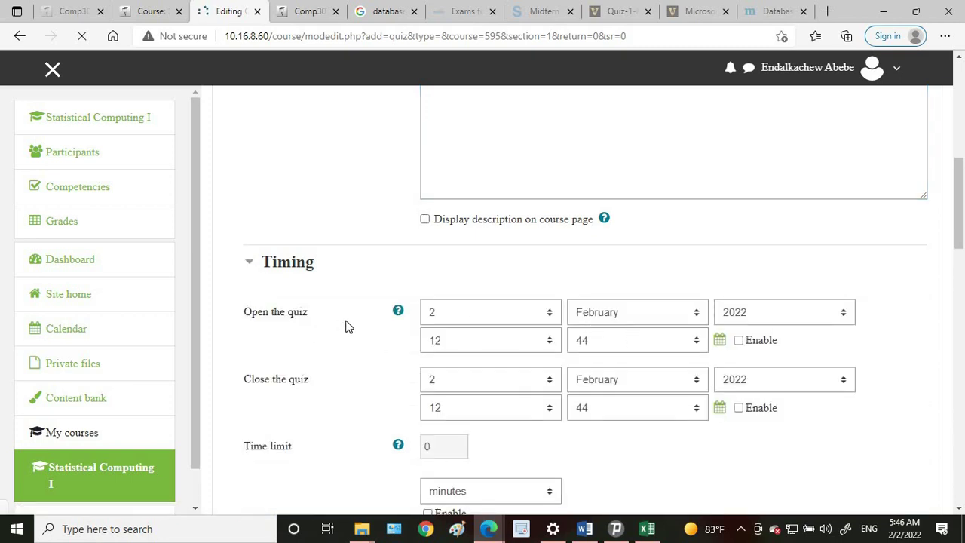
pyautogui.scroll(-1, 345, 325)
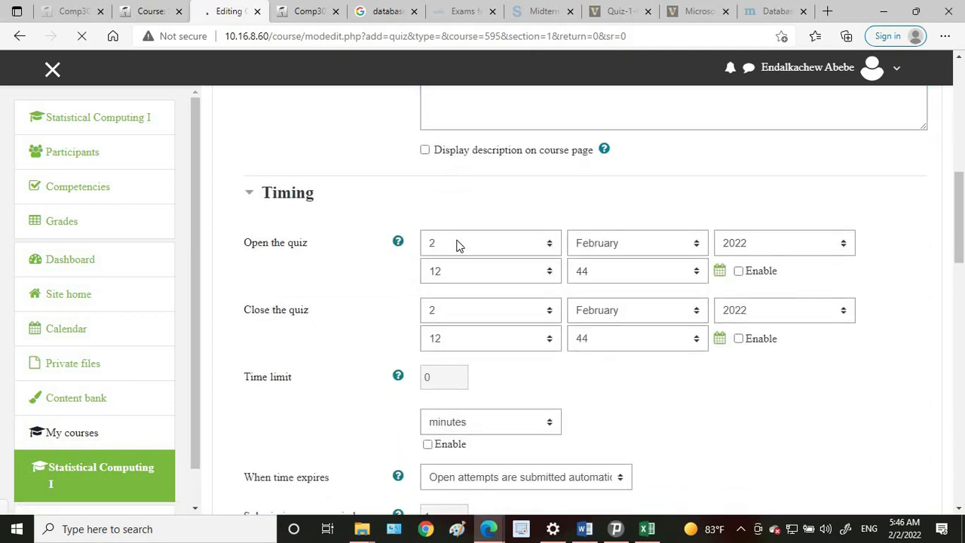
pyautogui.click(637, 274)
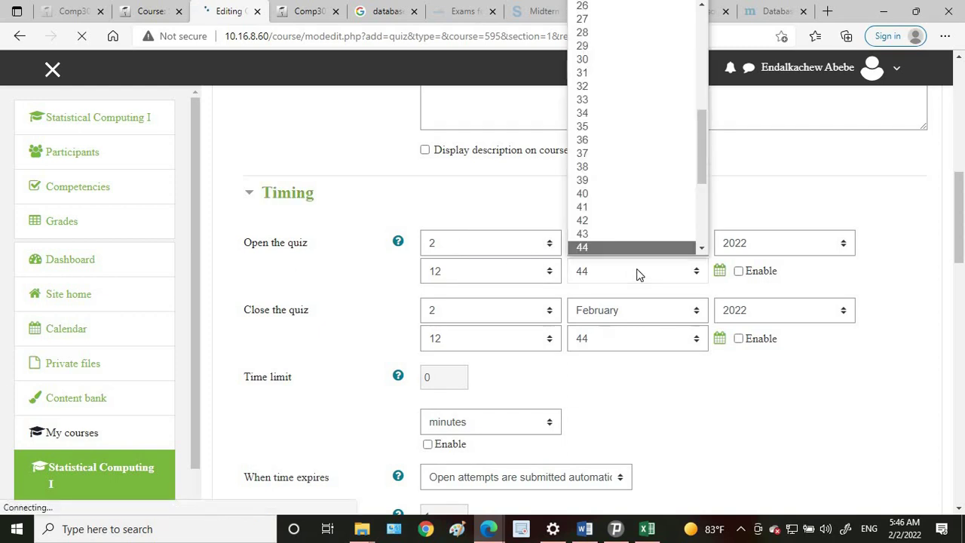
pyautogui.click(637, 274)
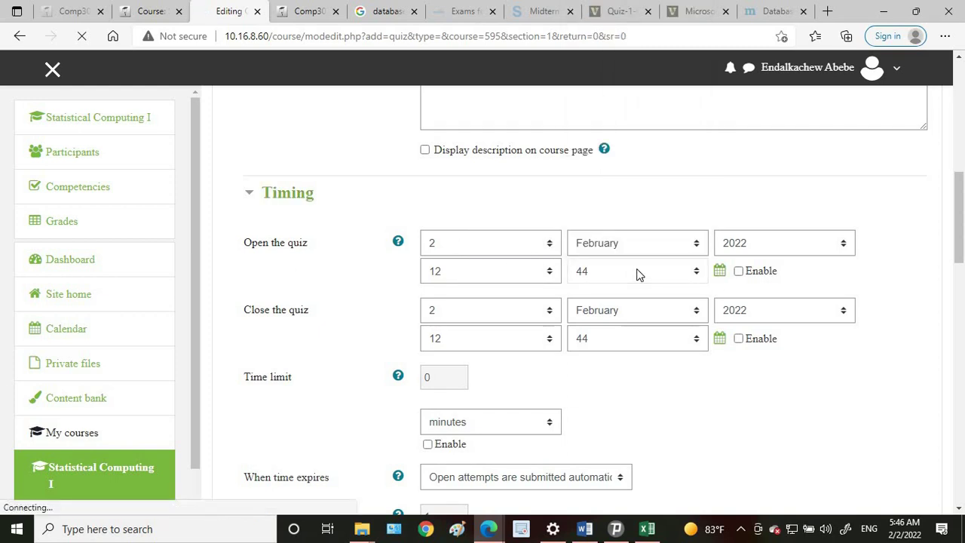
pyautogui.click(464, 252)
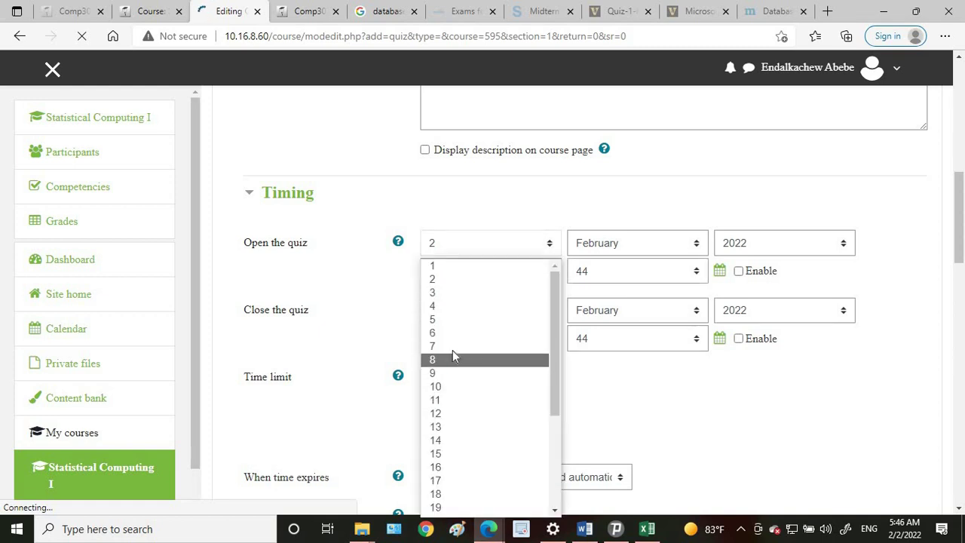
pyautogui.click(377, 296)
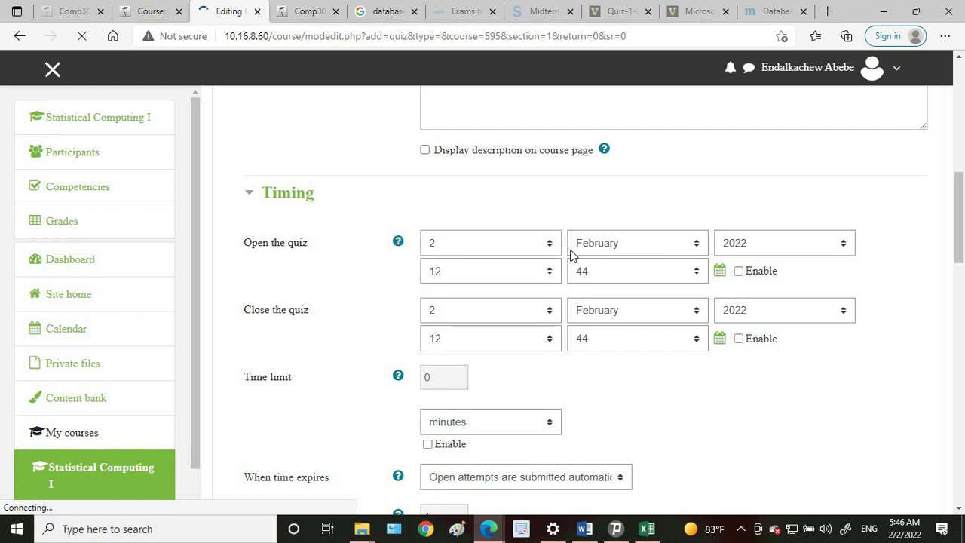
pyautogui.click(469, 279)
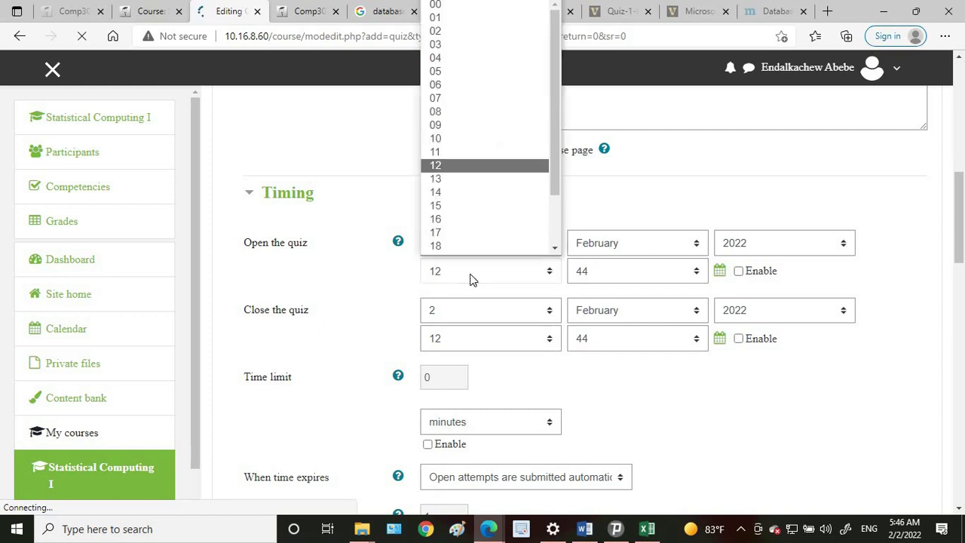
pyautogui.click(469, 277)
pyautogui.click(470, 276)
pyautogui.scroll(-2, 523, 243)
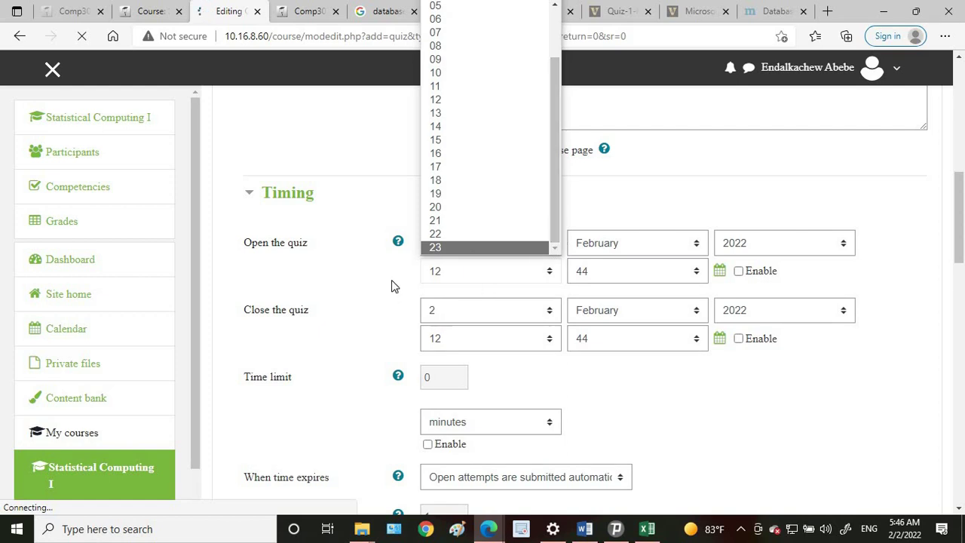
pyautogui.click(741, 276)
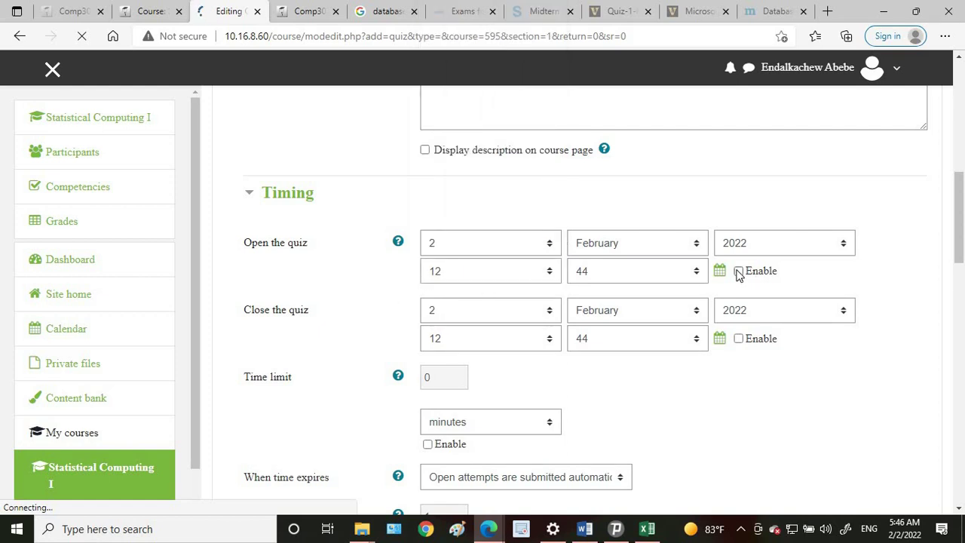
# - Toggle the opening and closing date options and switch on the time limit
pyautogui.click(738, 273)
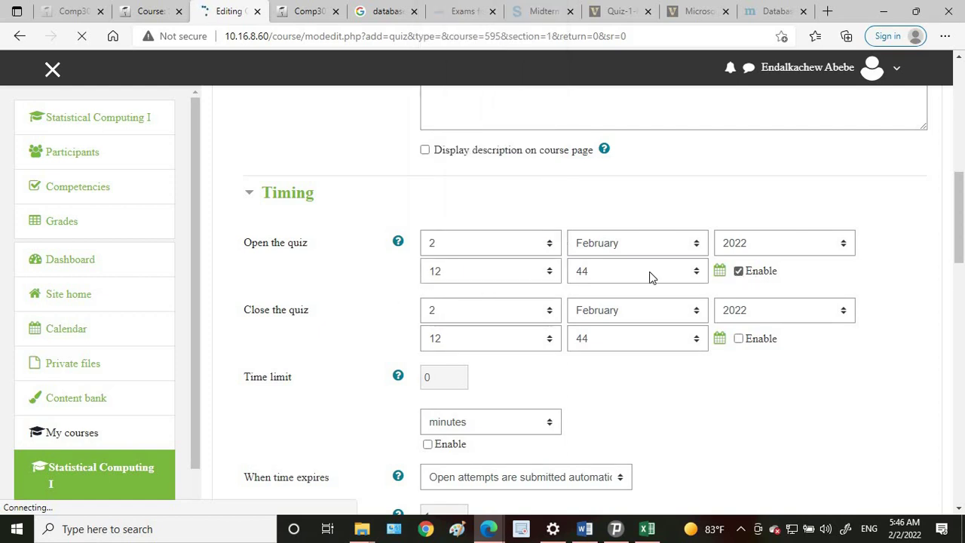
pyautogui.click(738, 272)
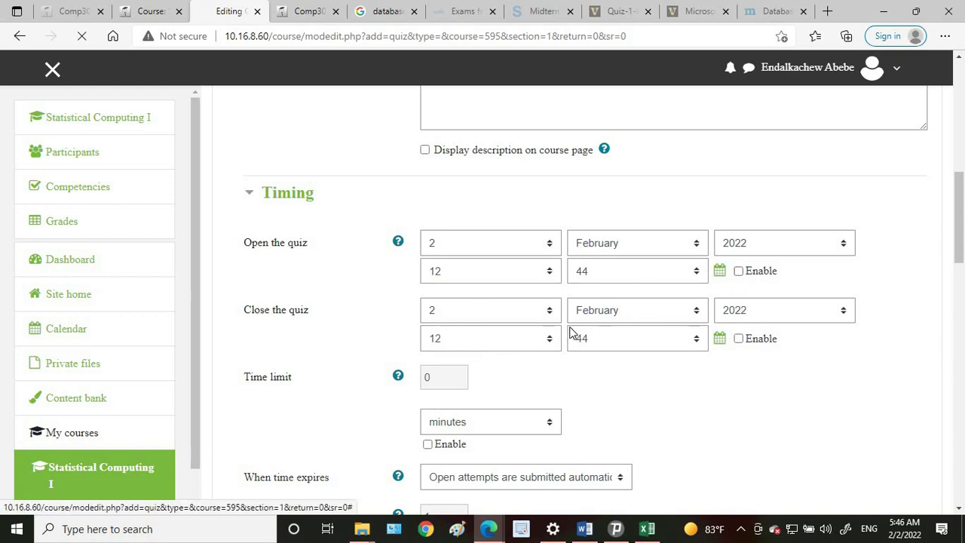
pyautogui.click(738, 339)
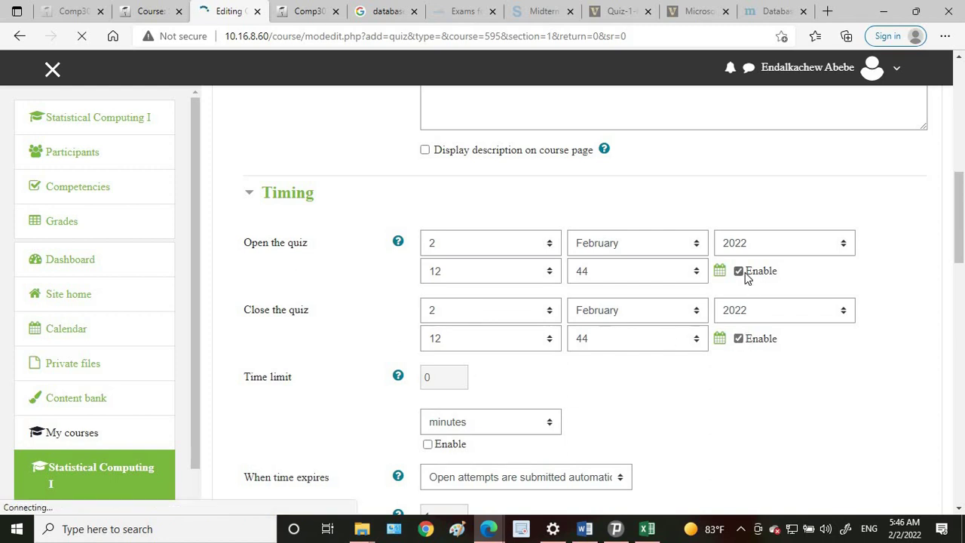
pyautogui.click(739, 339)
pyautogui.click(427, 444)
# - Set a 20-minute time limit and save Test One(10%), returning to the course
pyautogui.click(428, 378)
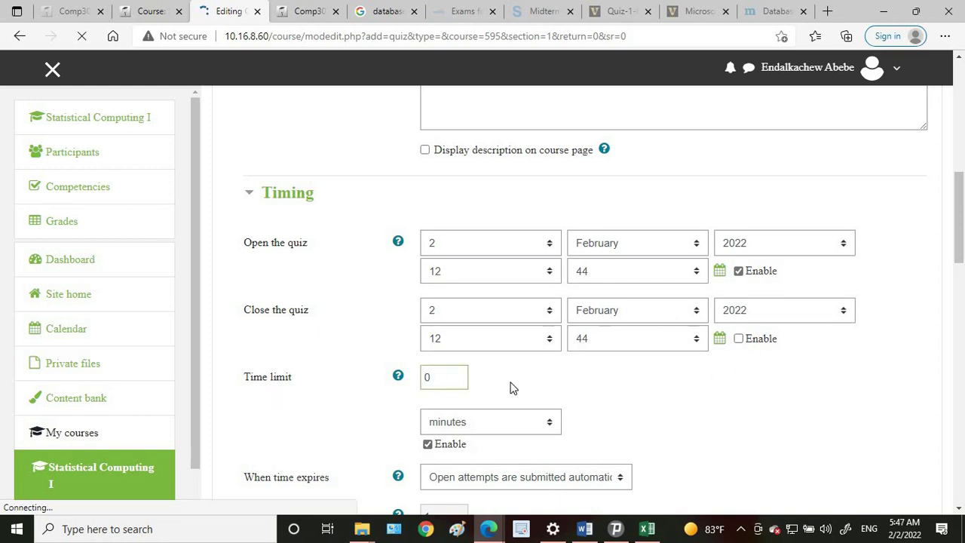
pyautogui.write('2')
pyautogui.scroll(-2, 543, 392)
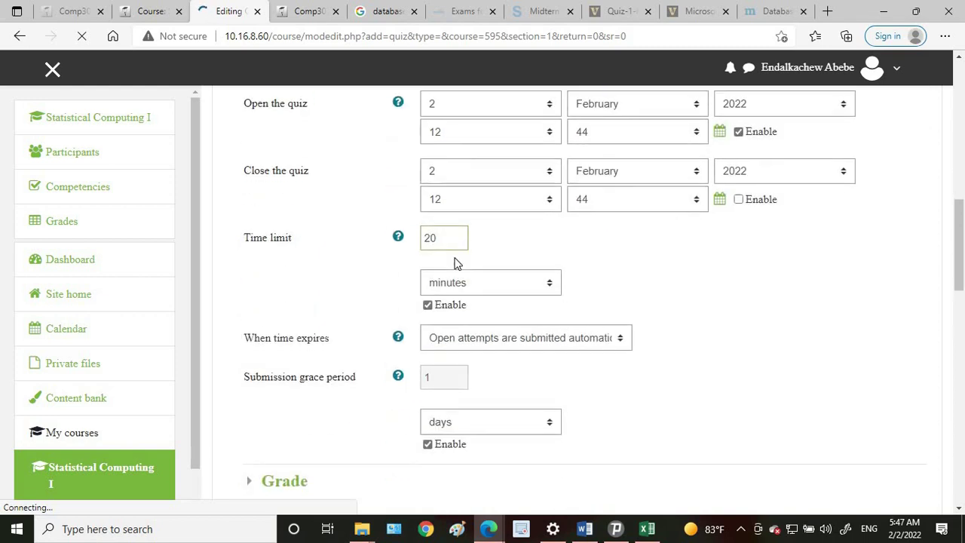
pyautogui.click(487, 286)
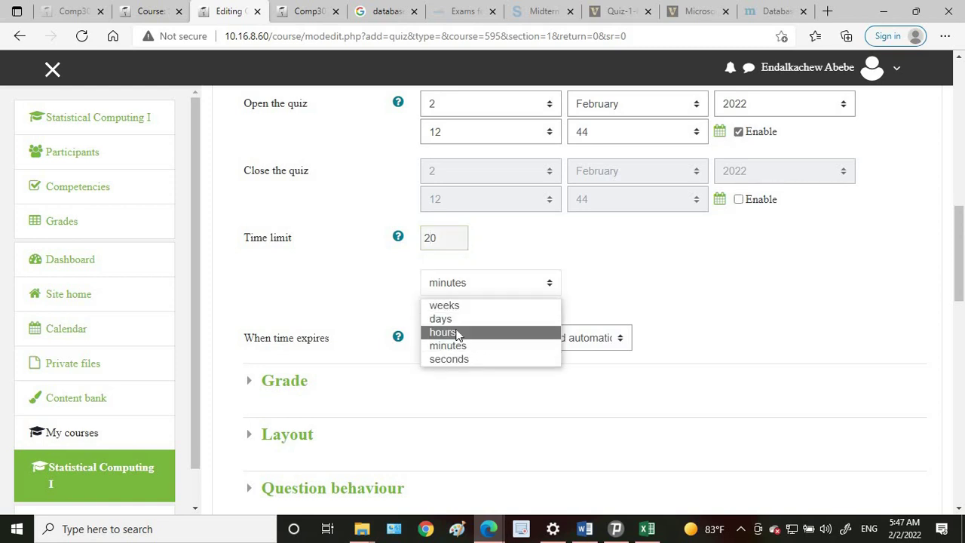
pyautogui.click(374, 287)
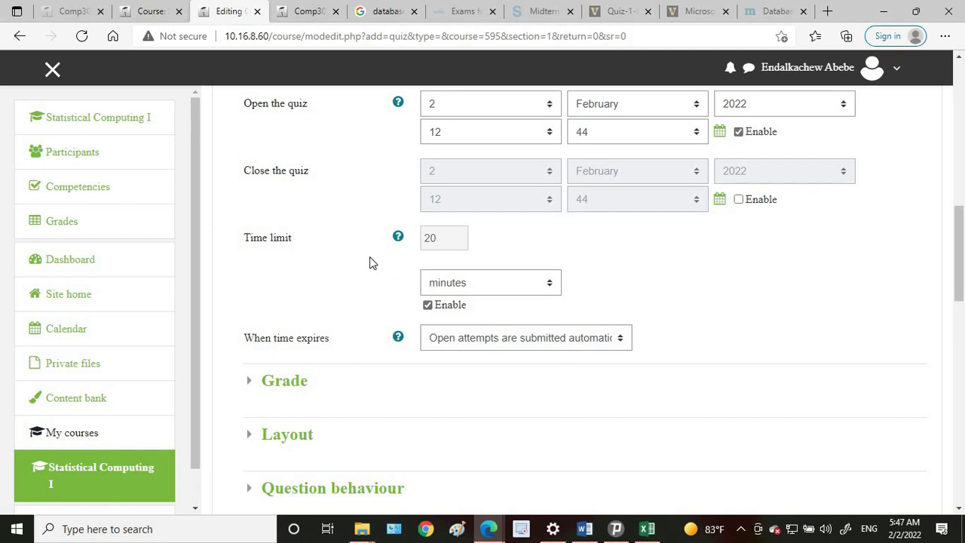
pyautogui.scroll(-4, 336, 394)
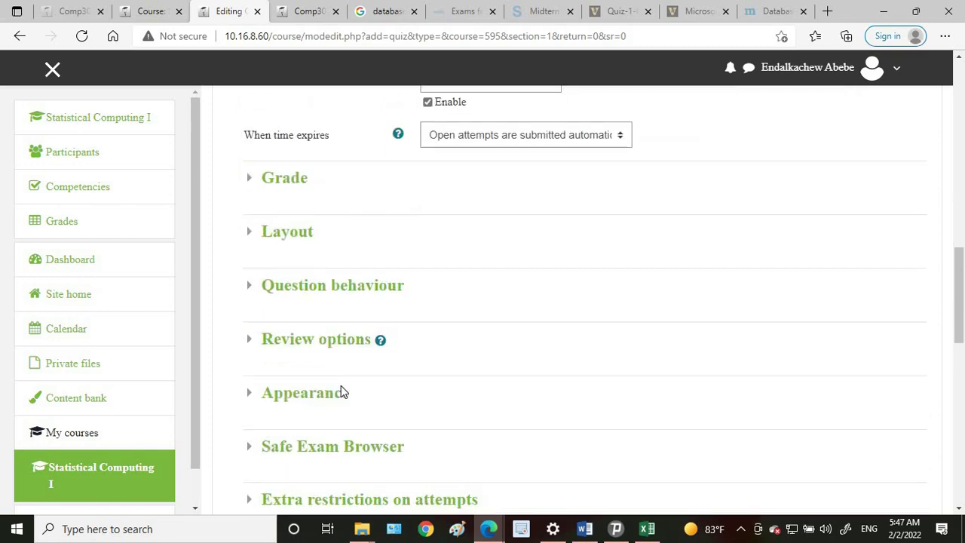
pyautogui.scroll(-7, 355, 393)
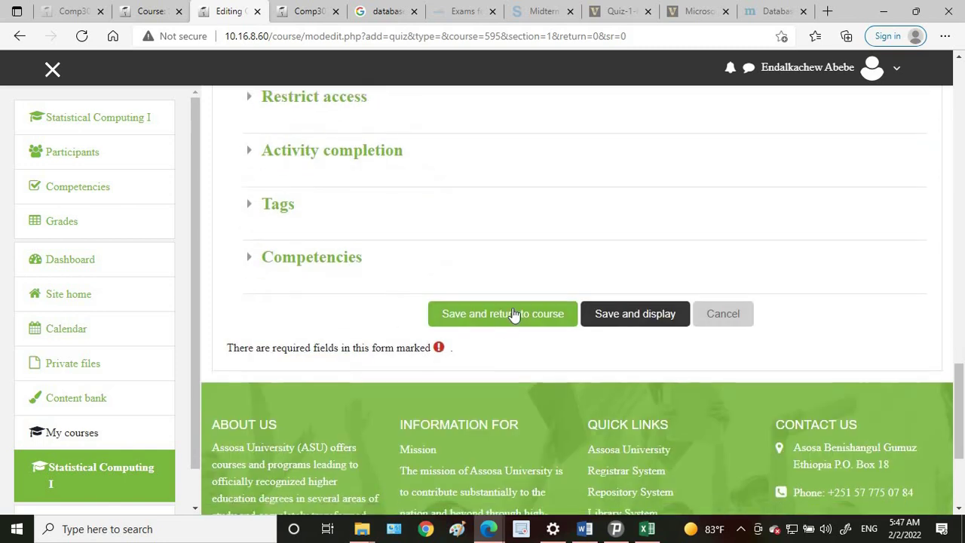
pyautogui.click(513, 313)
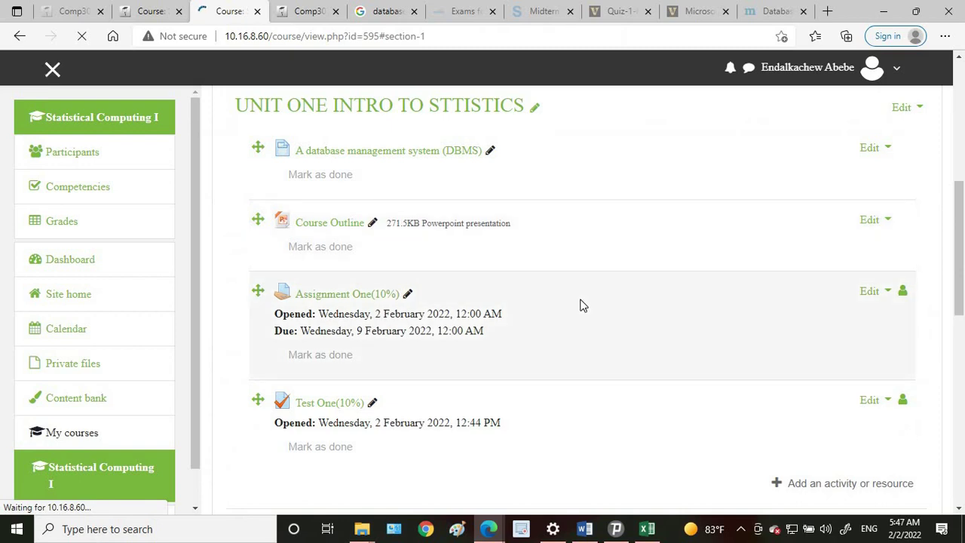
# - Dismiss the activity tours and open Test One(10%) for editing
pyautogui.press('Escape')
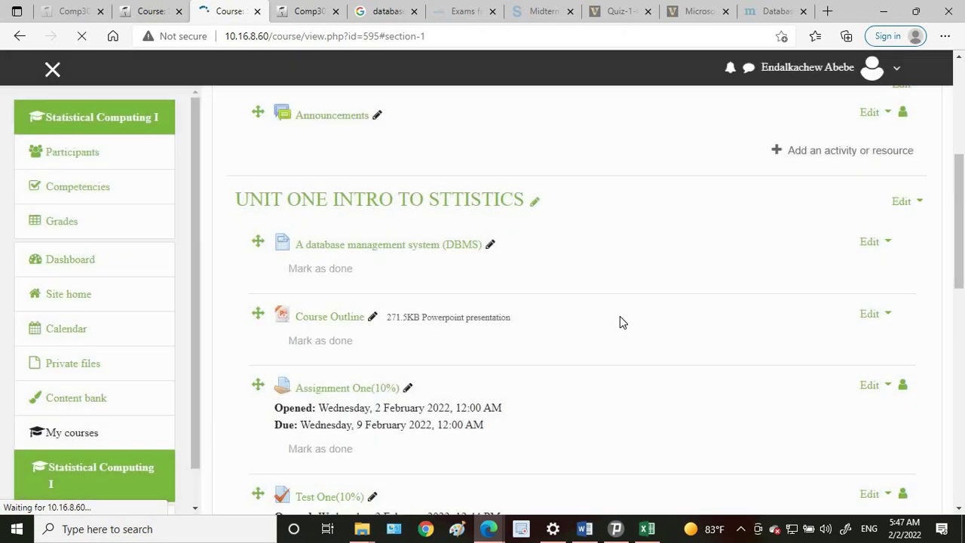
pyautogui.scroll(-3, 620, 323)
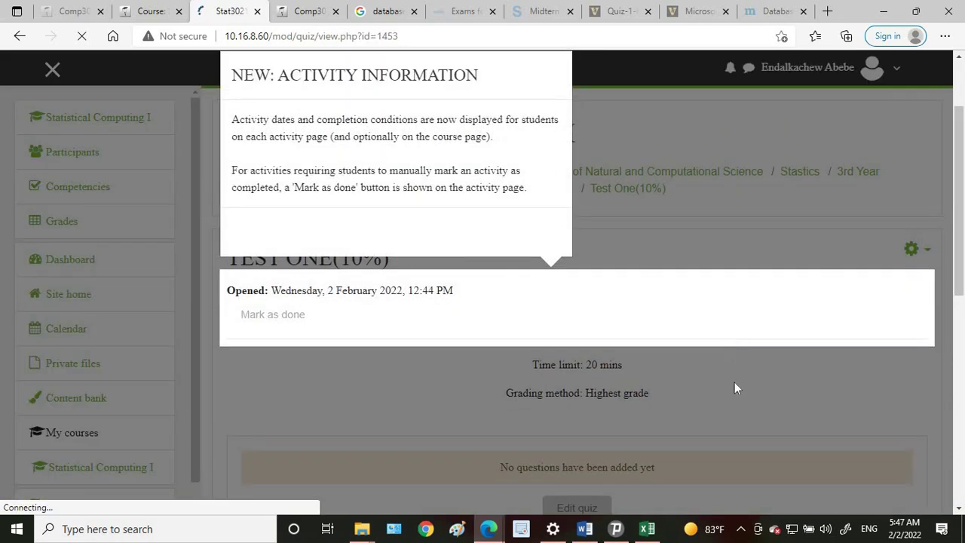
pyautogui.click(734, 387)
pyautogui.scroll(-2, 734, 387)
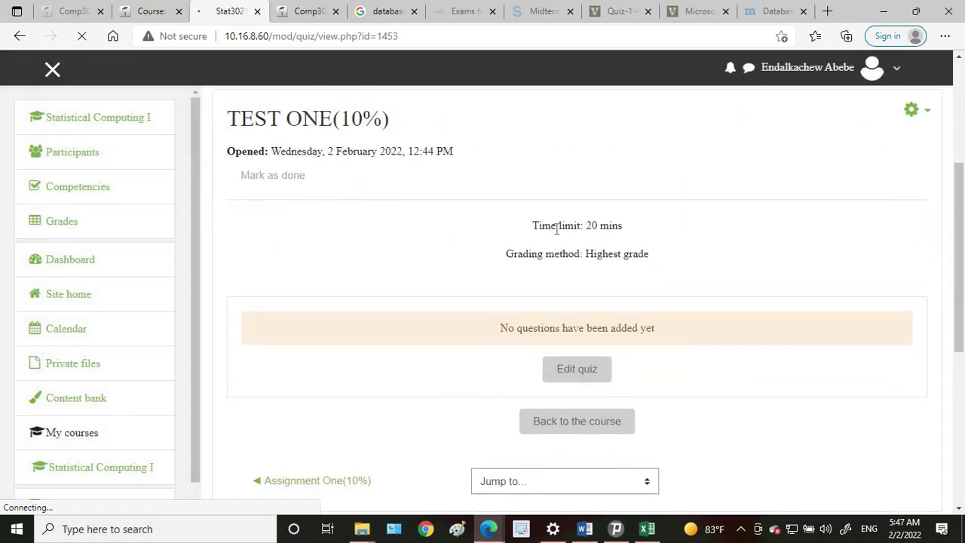
pyautogui.click(586, 376)
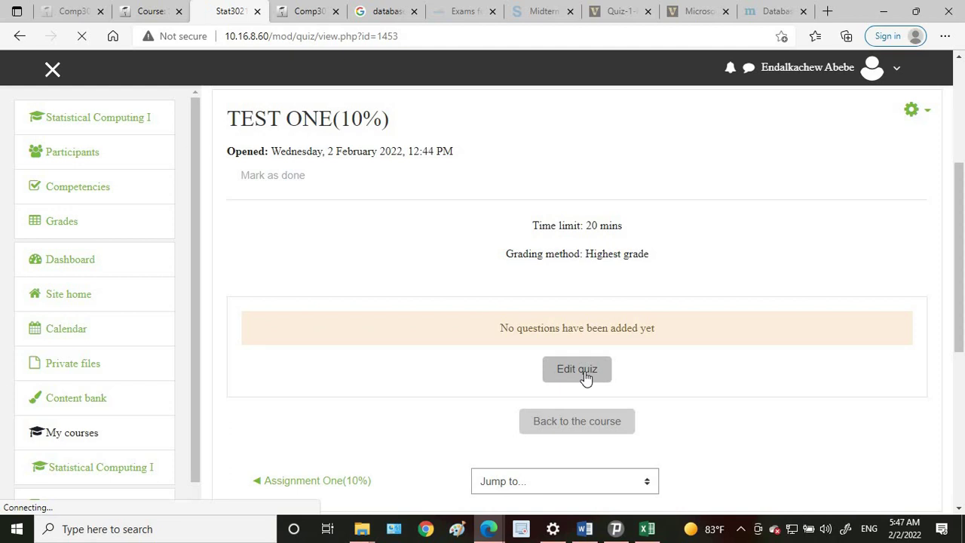
# - Keep the maximum grade at 10.00, enable Shuffle and show the Add menu
pyautogui.scroll(-3, 611, 358)
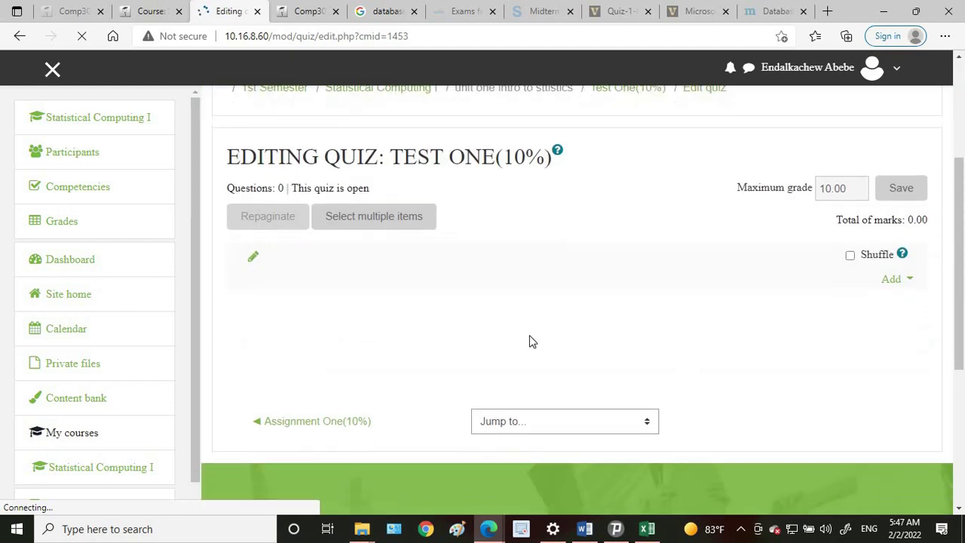
pyautogui.scroll(1, 823, 261)
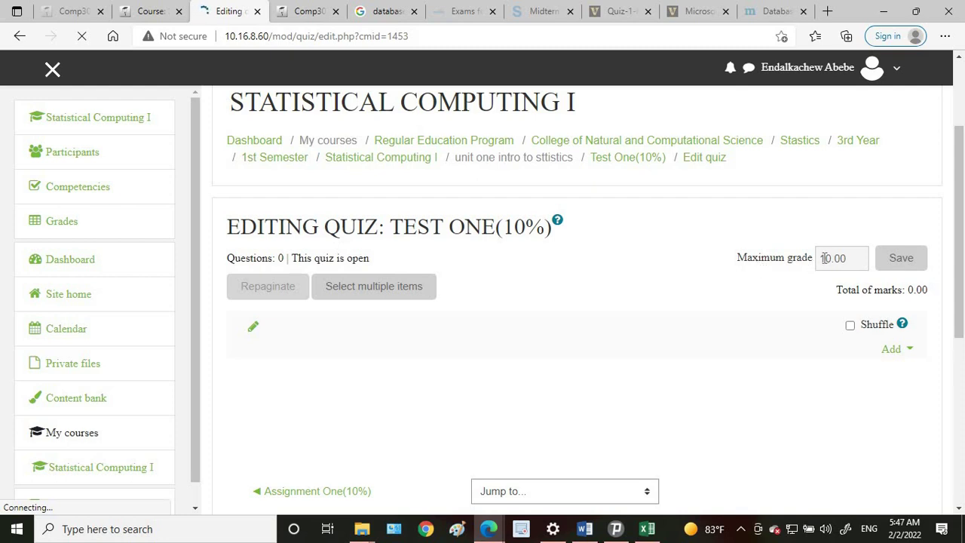
pyautogui.moveTo(821, 257); pyautogui.dragTo(833, 257)
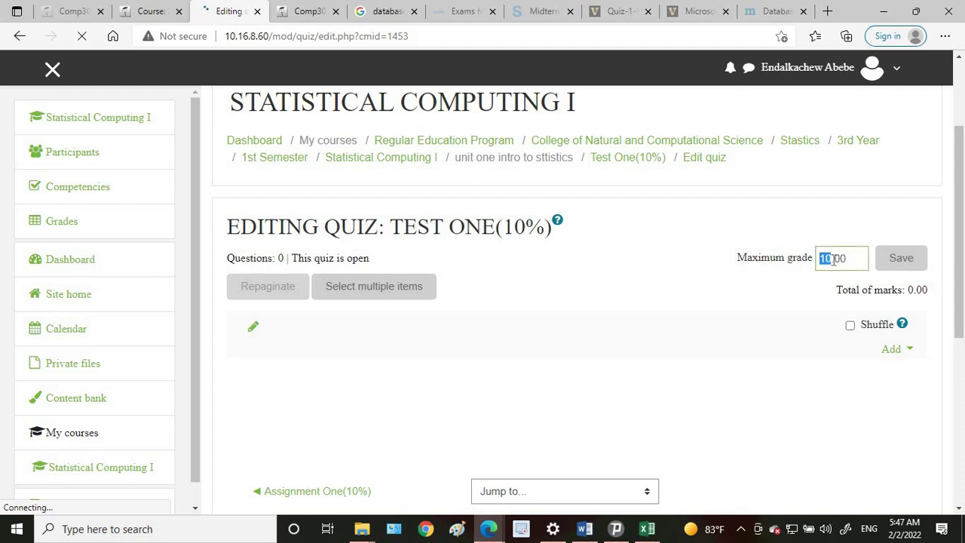
pyautogui.click(857, 258)
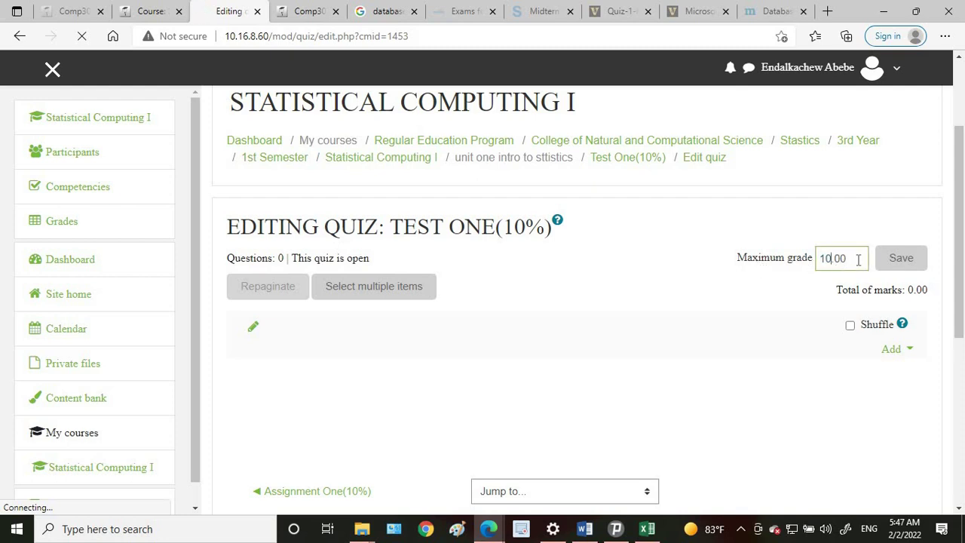
pyautogui.click(850, 326)
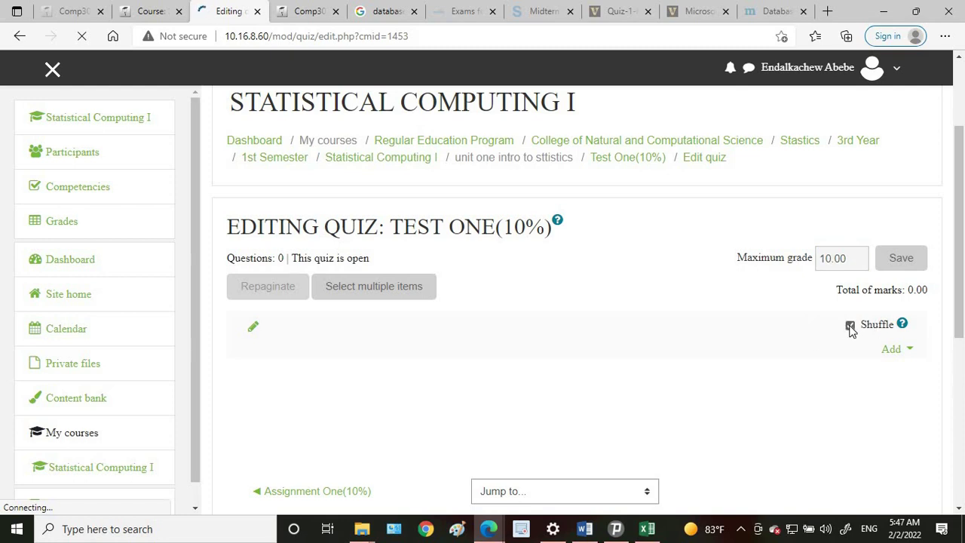
pyautogui.click(899, 352)
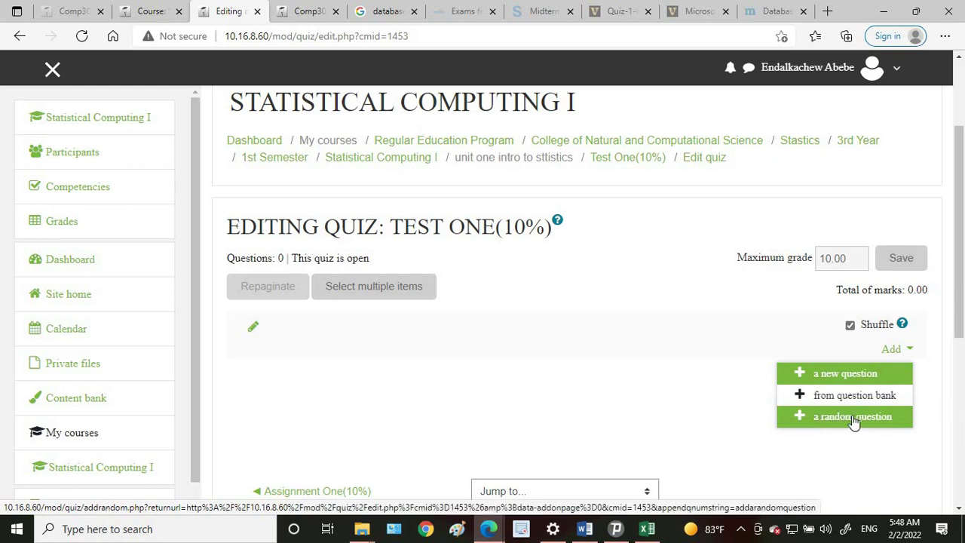
# - Add a new Multiple choice question through the question type chooser
pyautogui.click(841, 376)
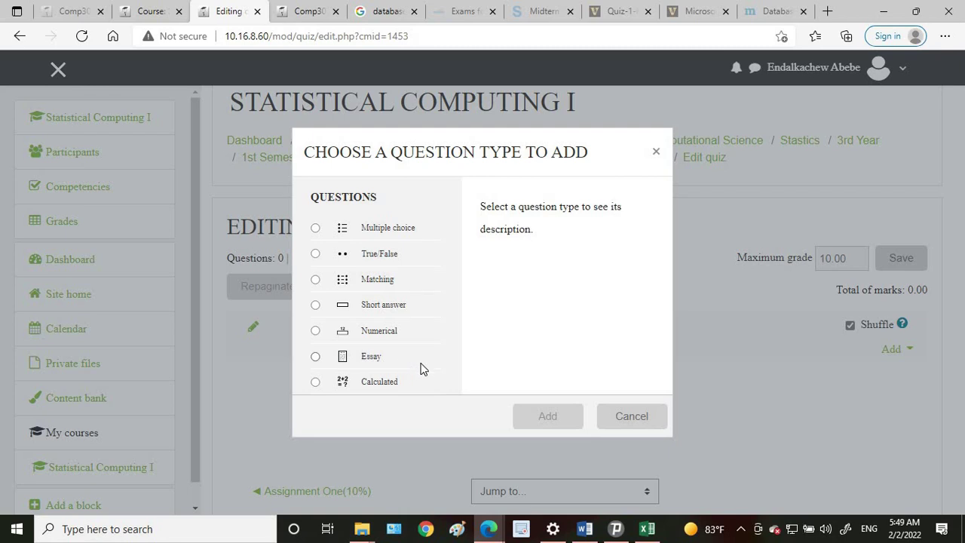
pyautogui.click(315, 228)
pyautogui.click(543, 416)
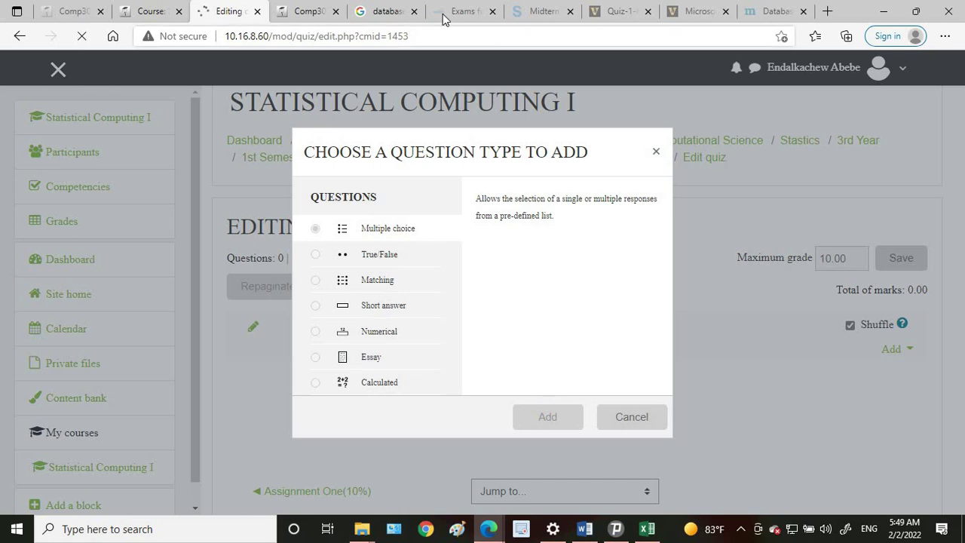
# - Compare the docsity and studocu DBMS exam pages, then close the docsity page
pyautogui.click(465, 11)
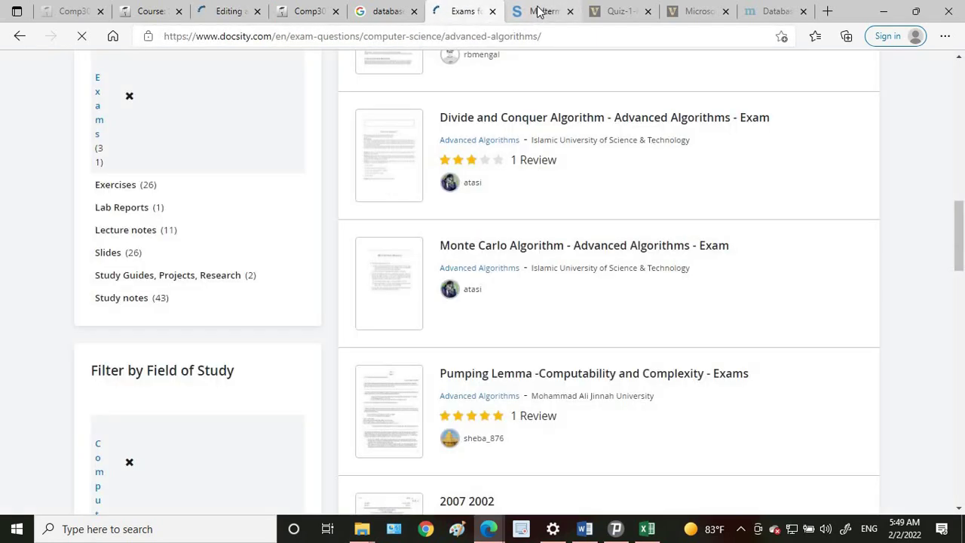
pyautogui.click(539, 11)
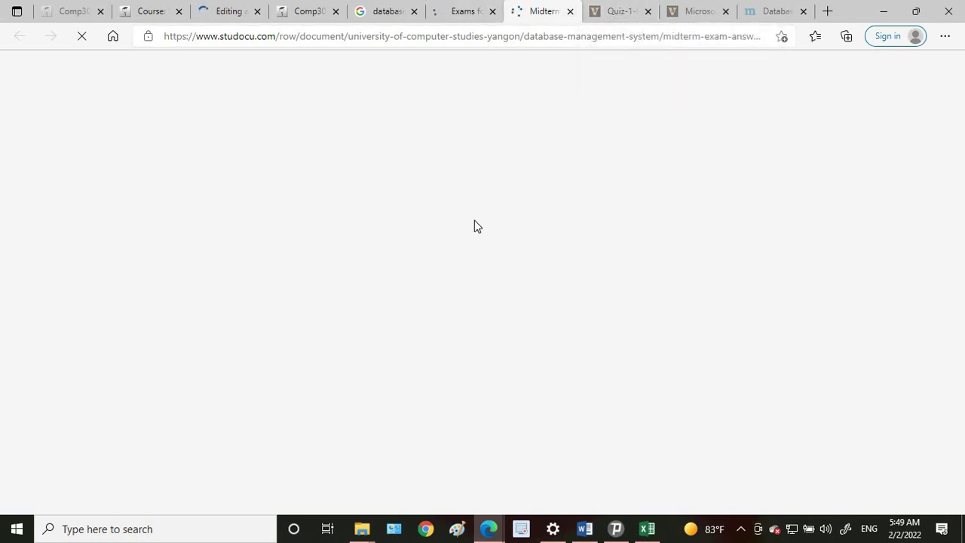
pyautogui.click(460, 11)
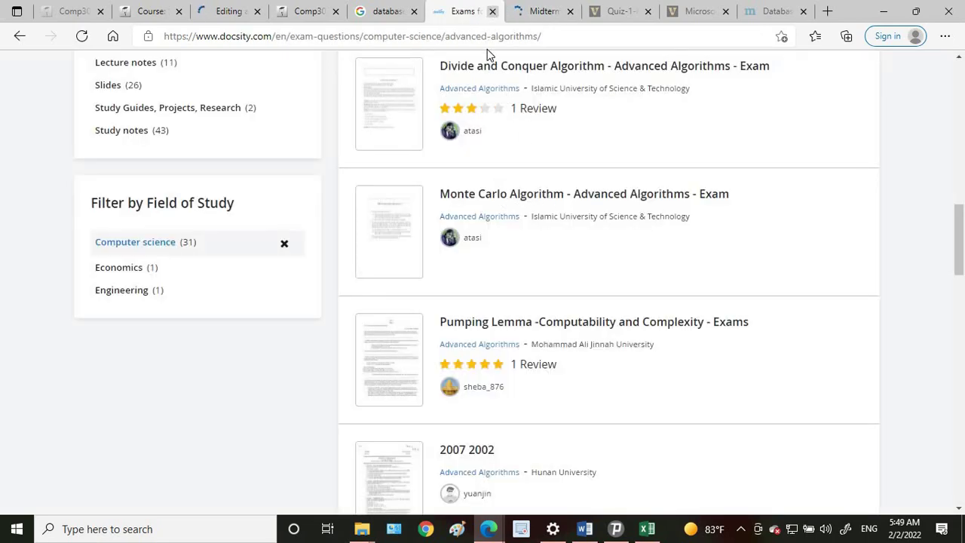
pyautogui.click(492, 11)
# - Check the Quiz-1-KEY PDF and mcqslearn quiz, then reload the stalled studocu midterm page
pyautogui.click(537, 16)
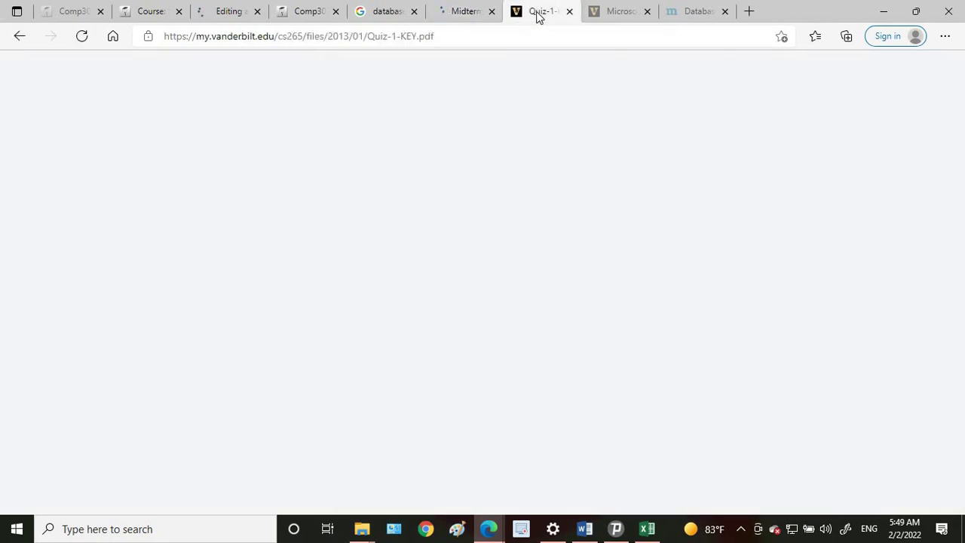
pyautogui.click(695, 15)
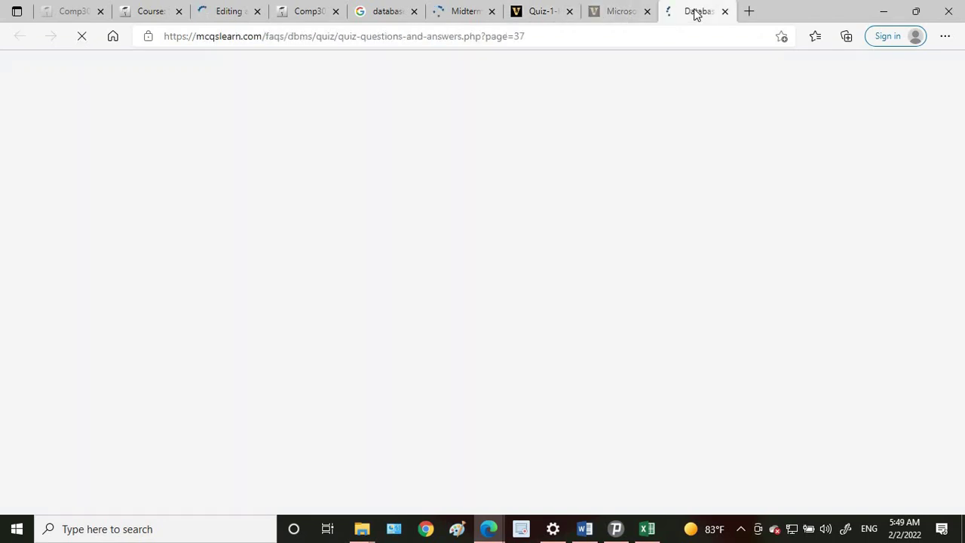
pyautogui.click(458, 14)
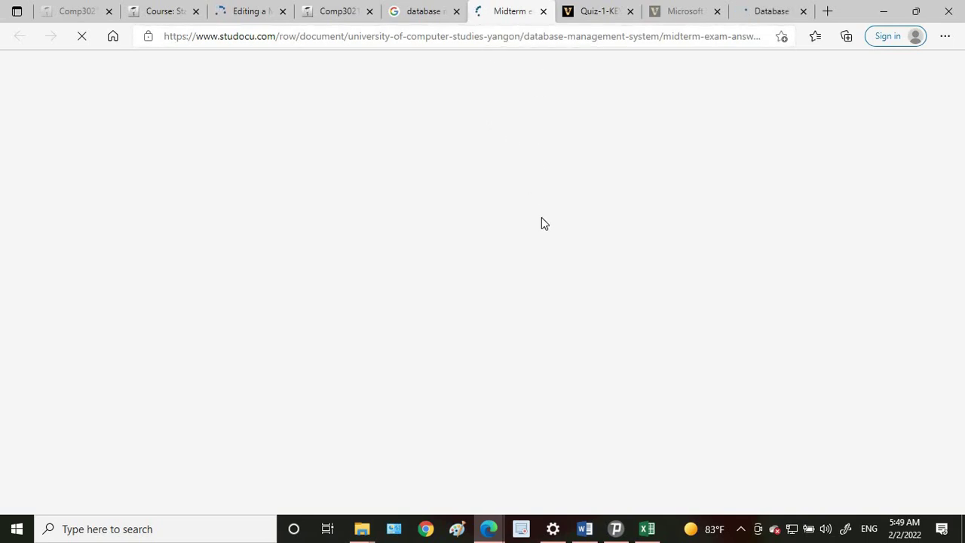
pyautogui.click(496, 39)
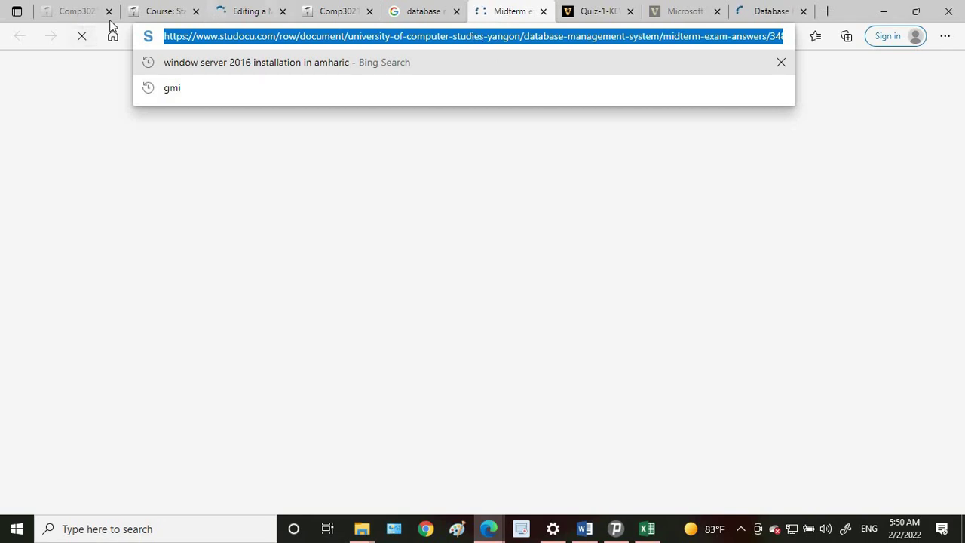
pyautogui.click(83, 37)
pyautogui.click(83, 38)
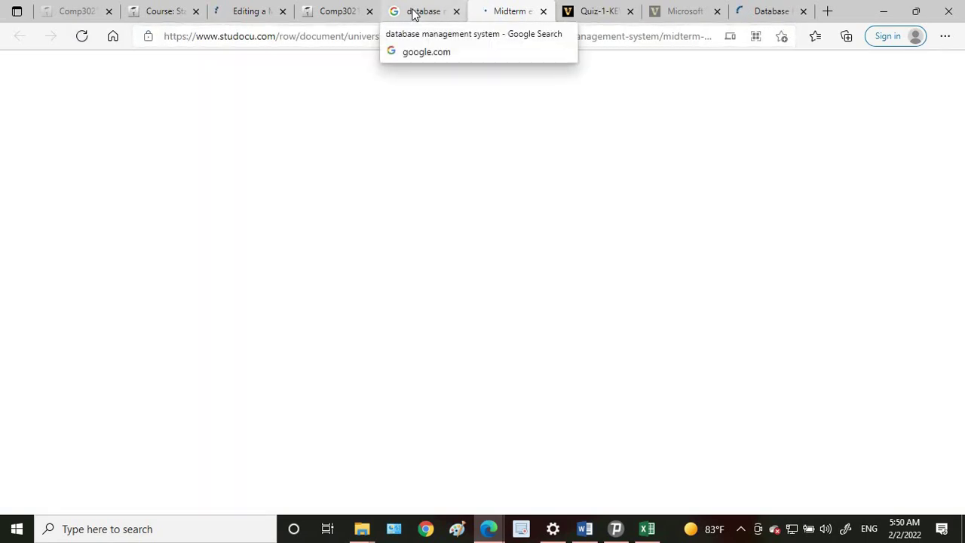
# - Glance over the Google results and studocu page, then return to the Moodle question form
pyautogui.click(412, 14)
pyautogui.scroll(-5, 451, 179)
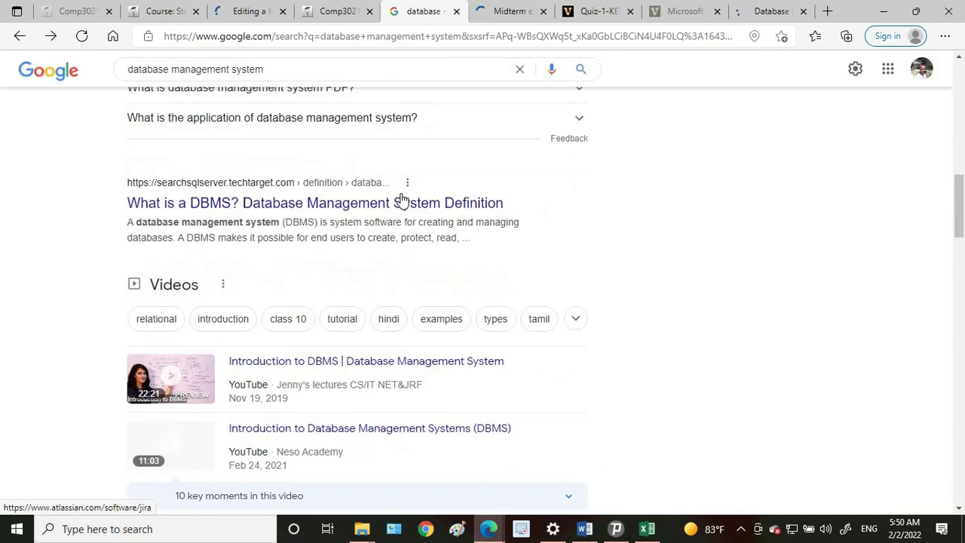
pyautogui.click(508, 12)
pyautogui.click(417, 11)
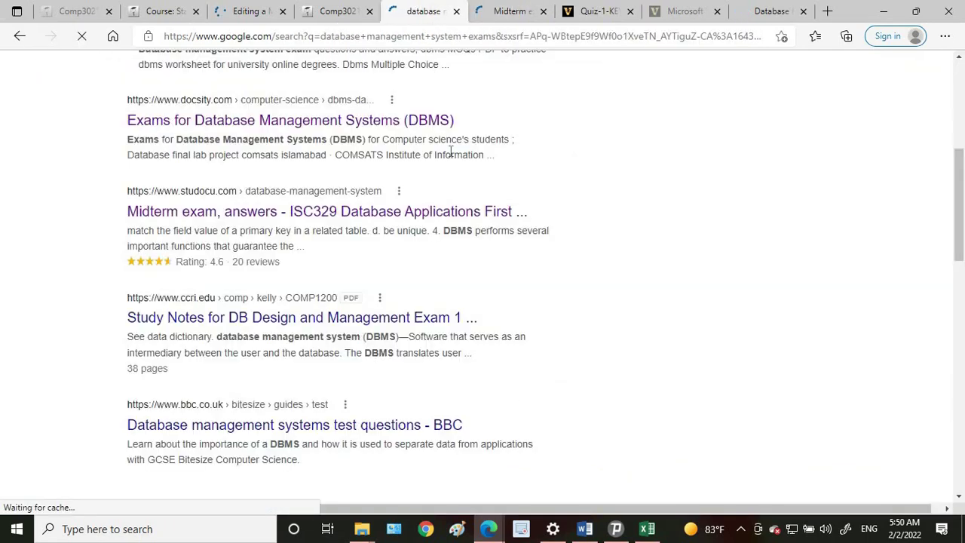
pyautogui.click(251, 11)
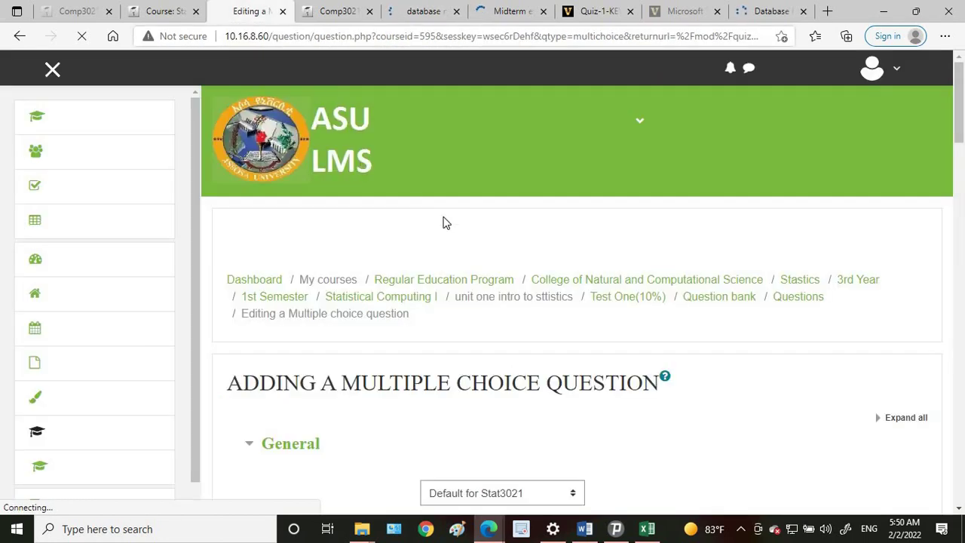
# - Enter '1' as the question name and place the cursor in the empty Question text editor
pyautogui.scroll(-1, 470, 242)
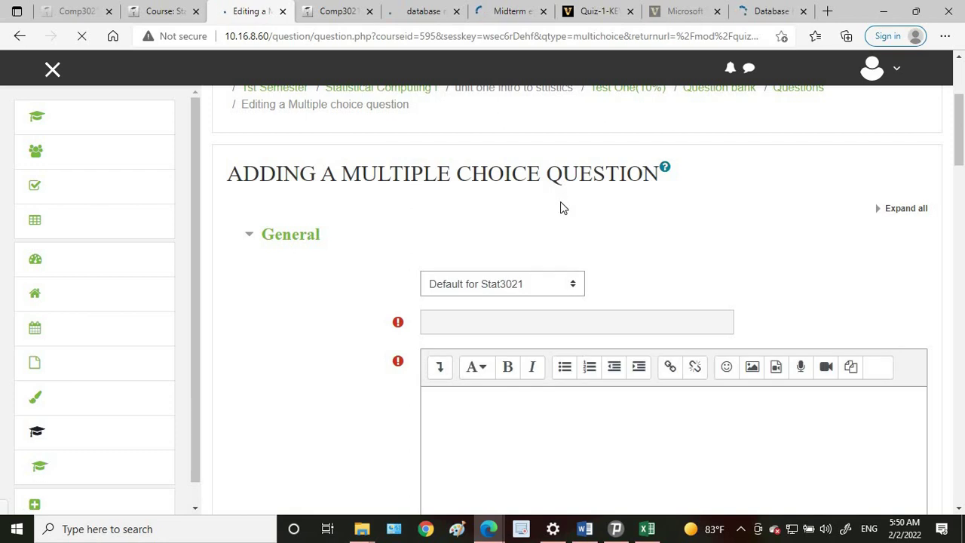
pyautogui.scroll(-1, 469, 247)
pyautogui.click(470, 245)
pyautogui.write('1')
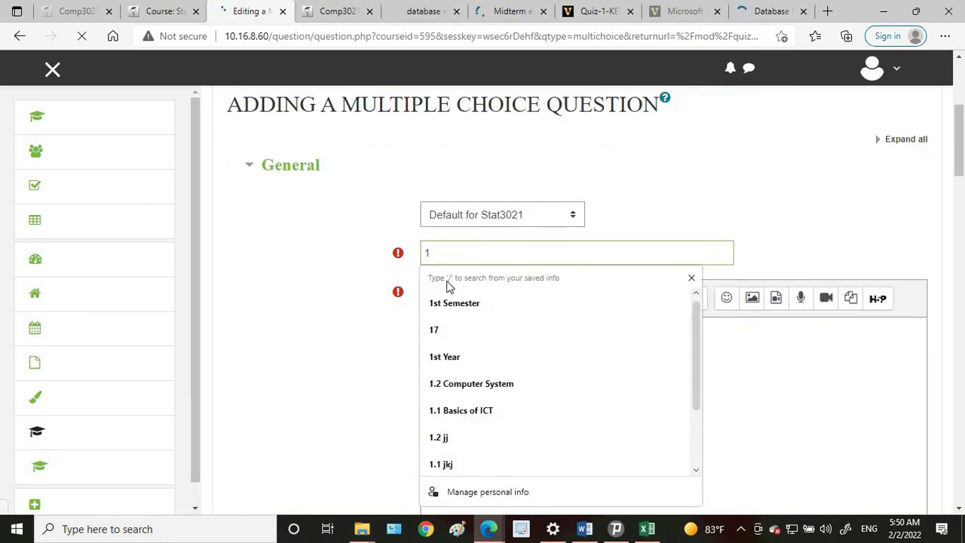
pyautogui.click(506, 377)
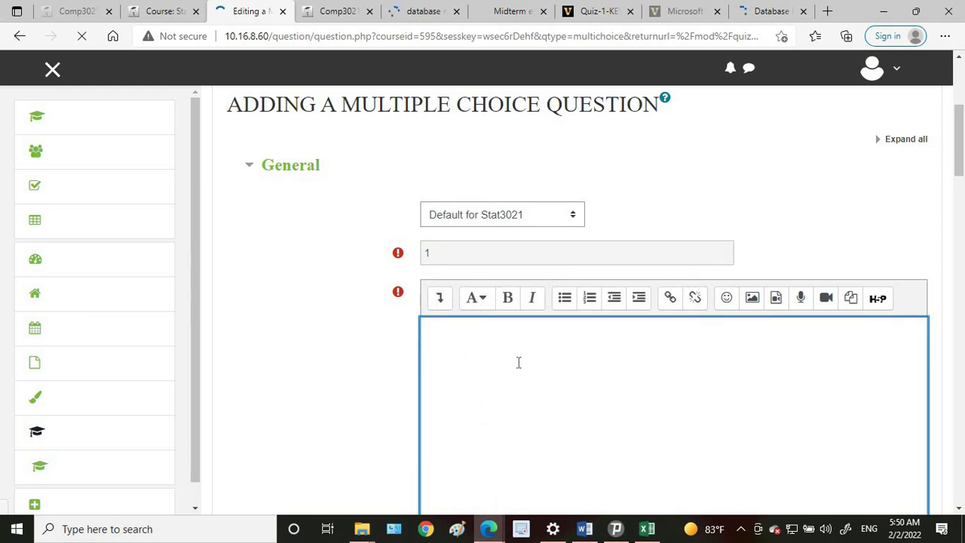
pyautogui.scroll(-2, 498, 301)
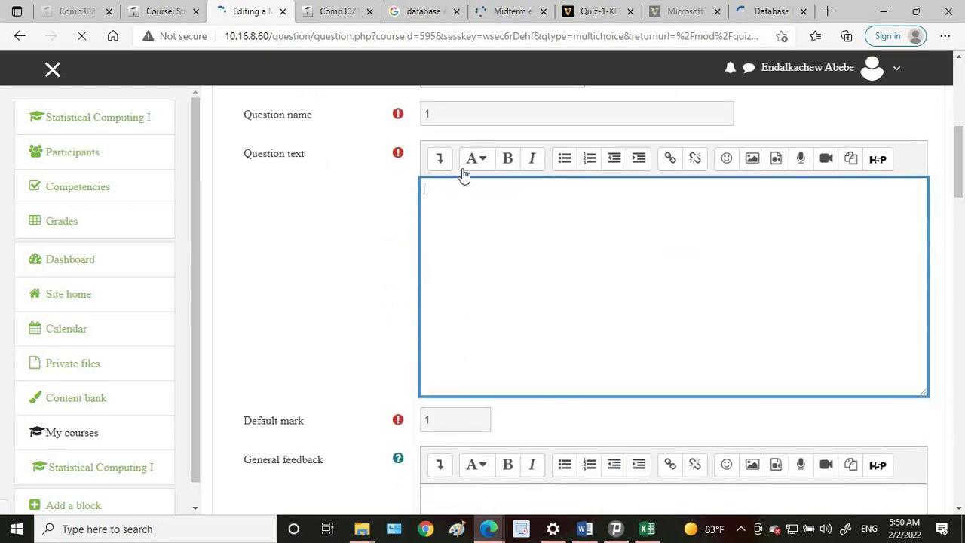
# - Browse the studocu Midterm exam preview, dismissing the free-trial sign-up and download prompts
pyautogui.click(518, 11)
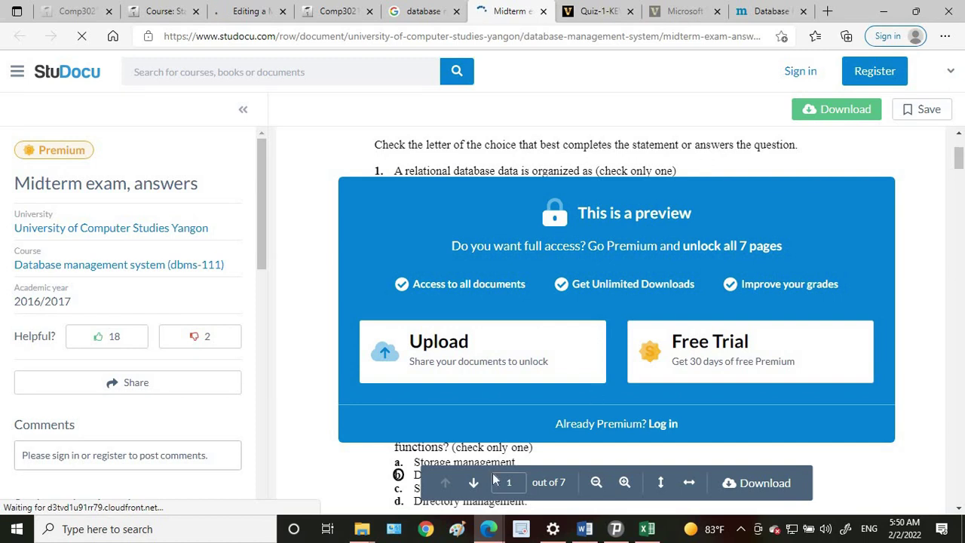
pyautogui.scroll(-1, 434, 175)
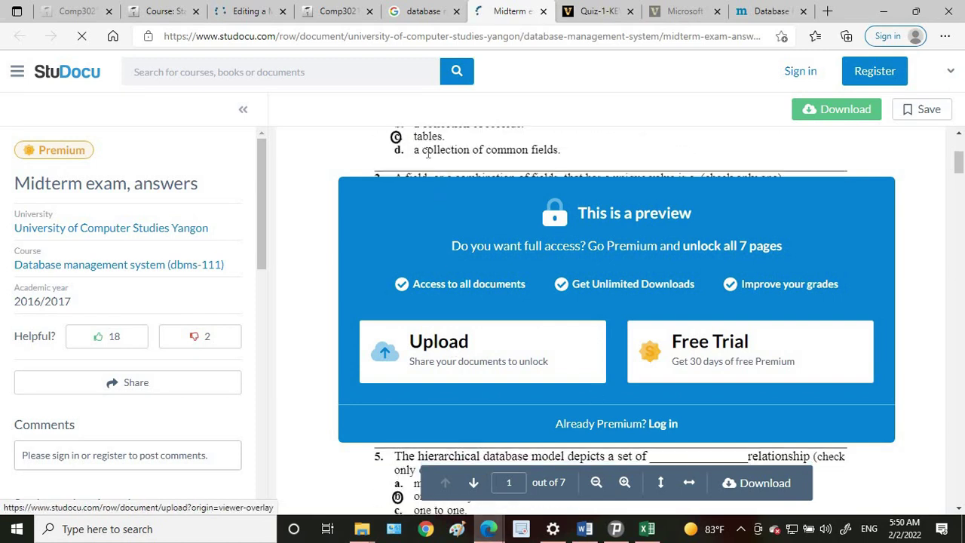
pyautogui.scroll(-1, 414, 168)
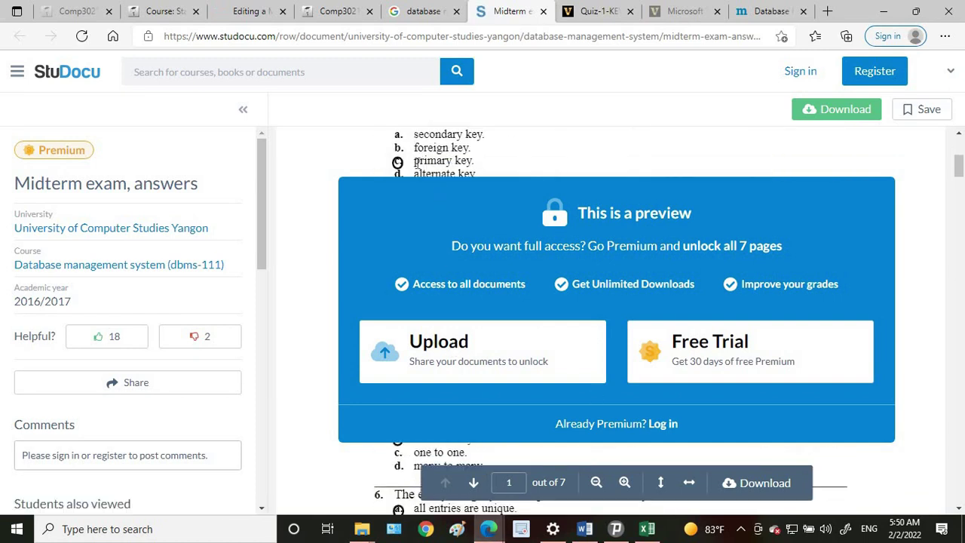
pyautogui.scroll(1, 416, 163)
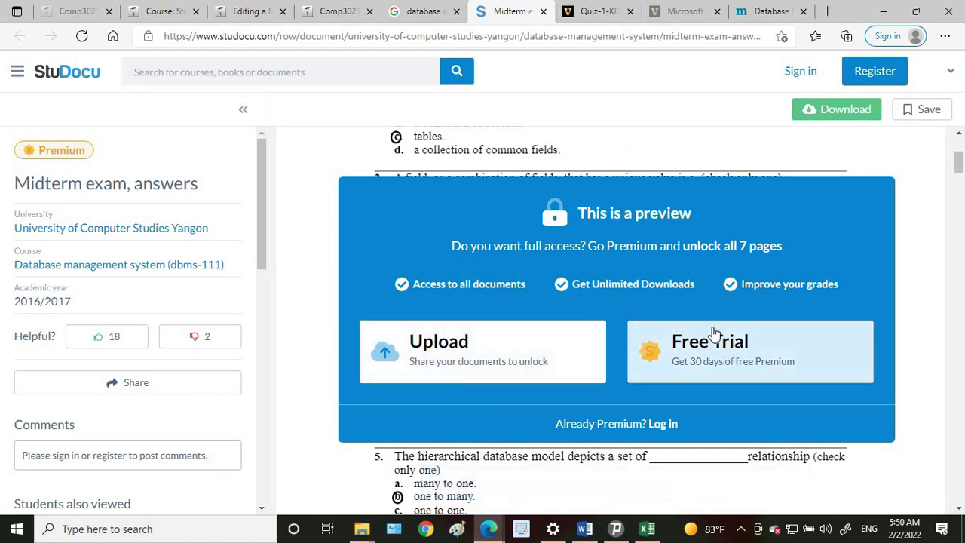
pyautogui.click(784, 366)
pyautogui.click(842, 266)
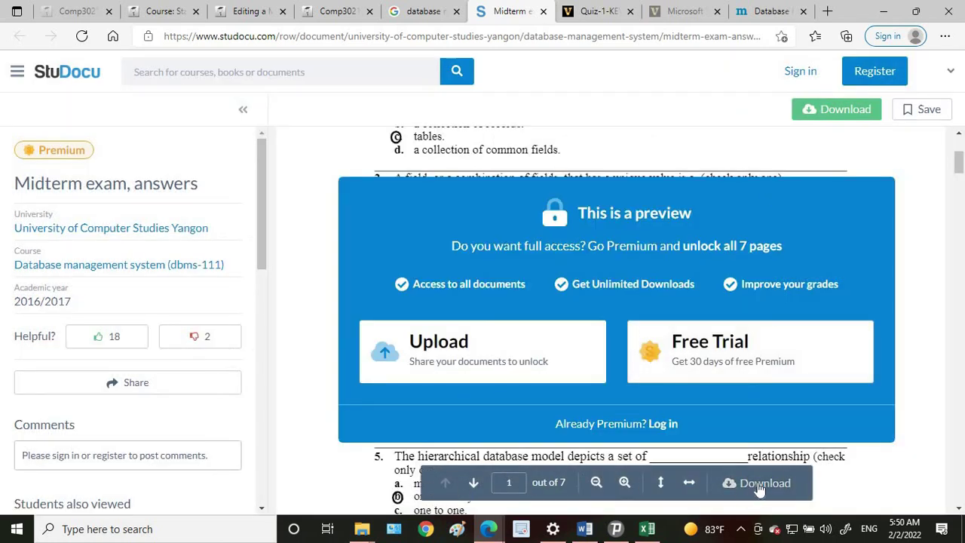
pyautogui.click(736, 467)
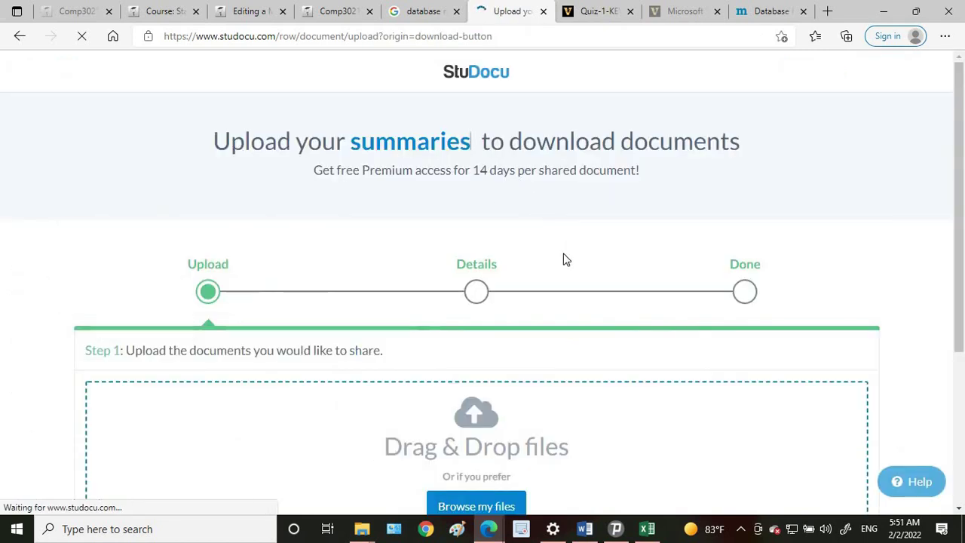
pyautogui.scroll(-3, 571, 283)
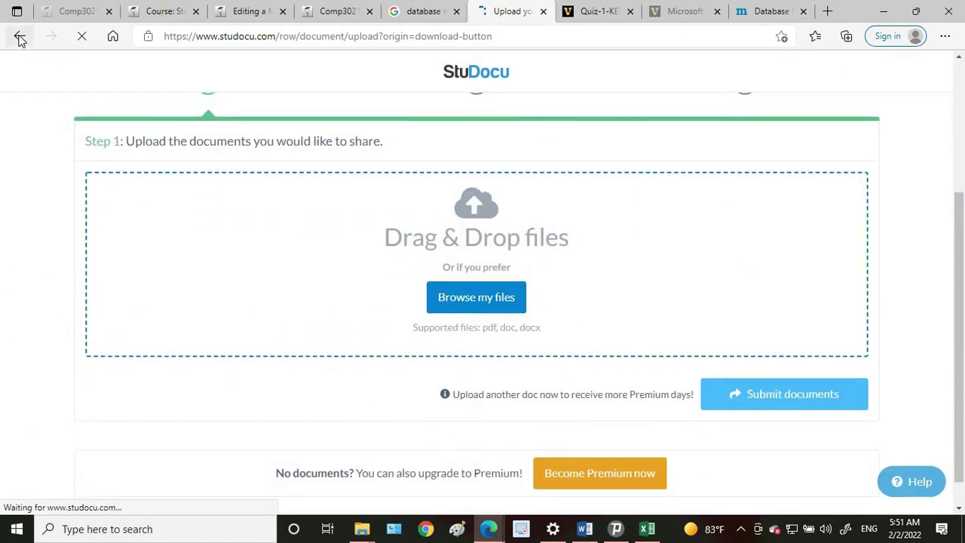
pyautogui.click(20, 39)
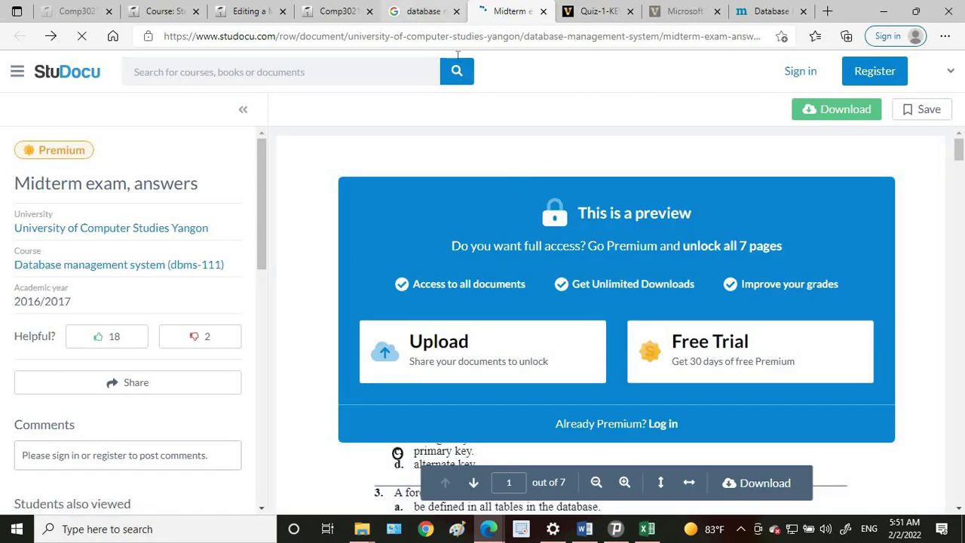
# - Open the BBC database test questions link from the Google results in a new tab
pyautogui.click(419, 12)
pyautogui.scroll(-3, 522, 220)
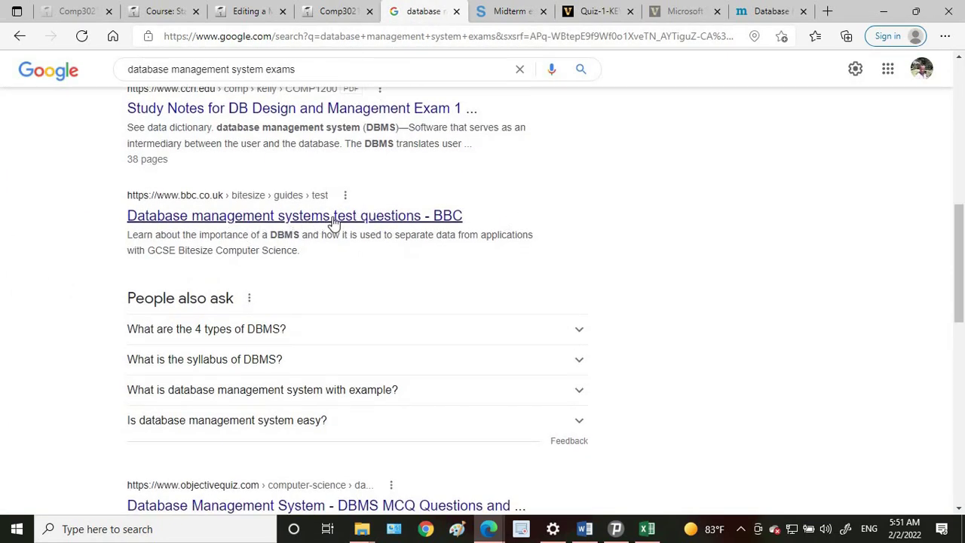
pyautogui.rightClick(352, 223)
pyautogui.click(392, 228)
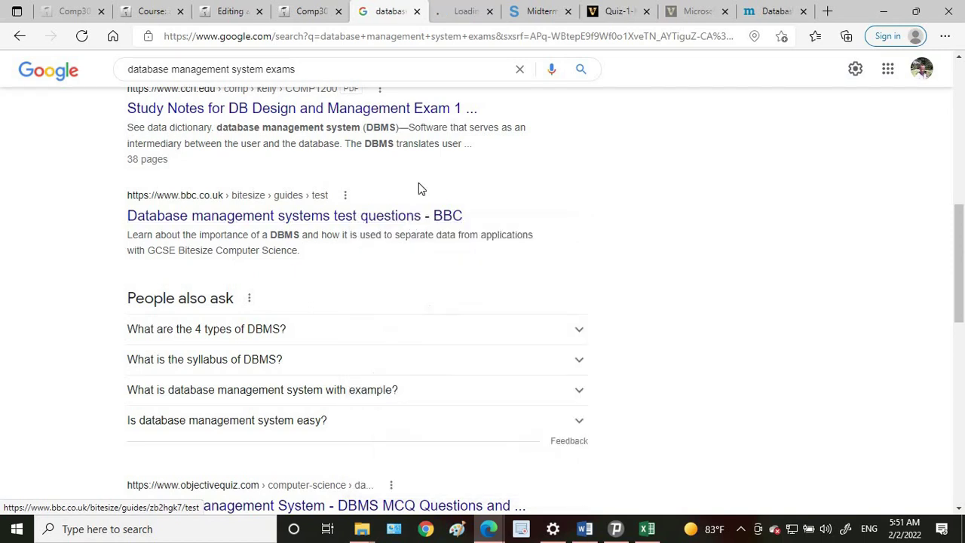
# - Copy question 1's text from the Midterm exam answers preview
pyautogui.click(537, 11)
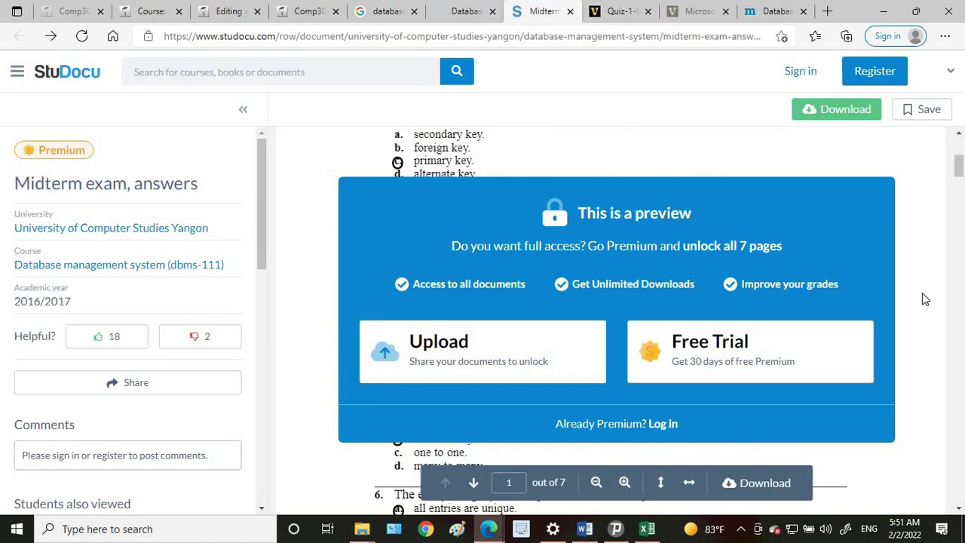
pyautogui.moveTo(398, 154); pyautogui.dragTo(678, 155)
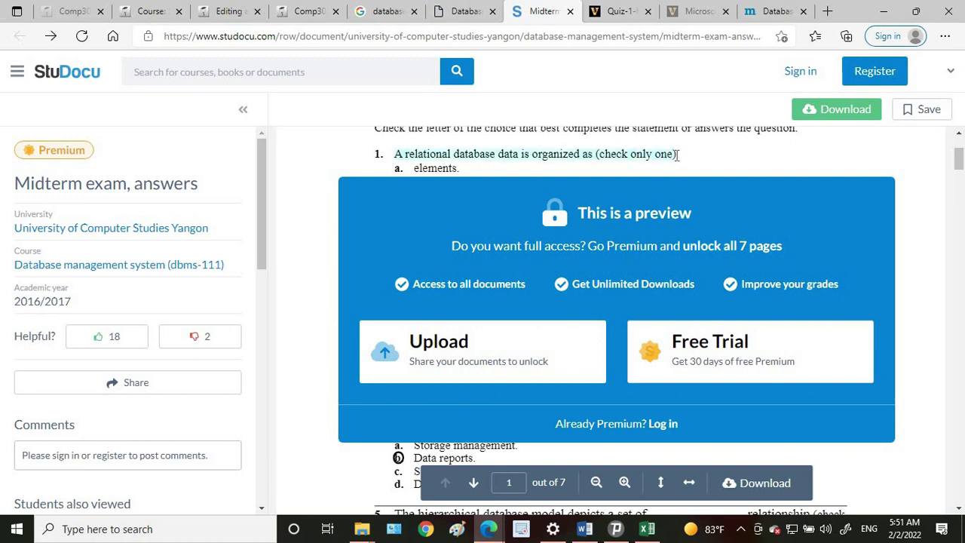
pyautogui.rightClick(668, 155)
pyautogui.click(684, 166)
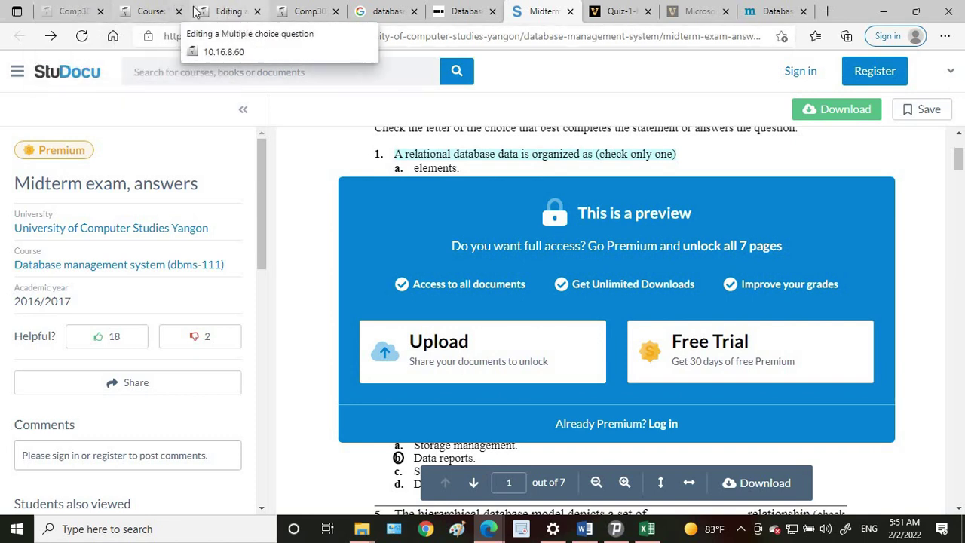
# - Paste 'A relational database data is organized as (check only one)' as the question text
pyautogui.click(221, 9)
pyautogui.rightClick(473, 271)
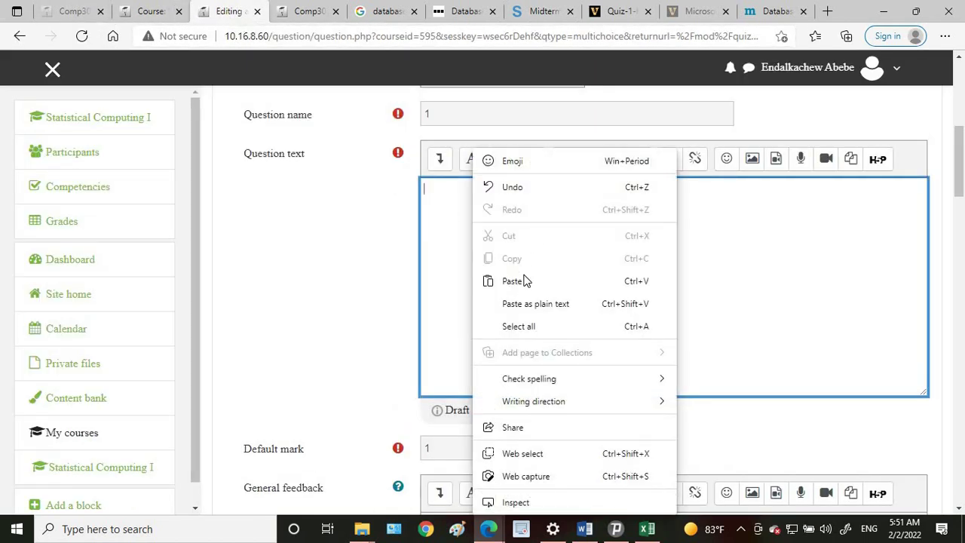
pyautogui.click(513, 280)
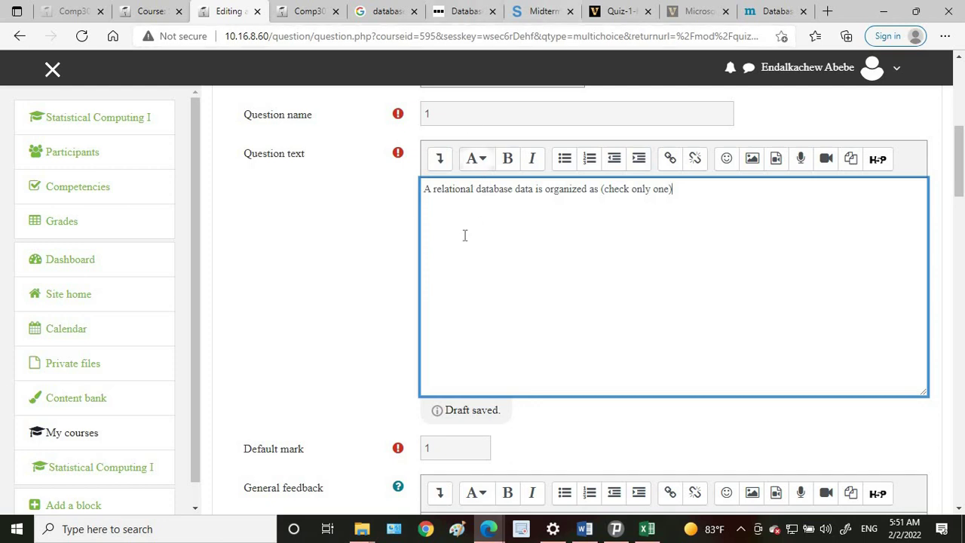
pyautogui.scroll(-3, 469, 292)
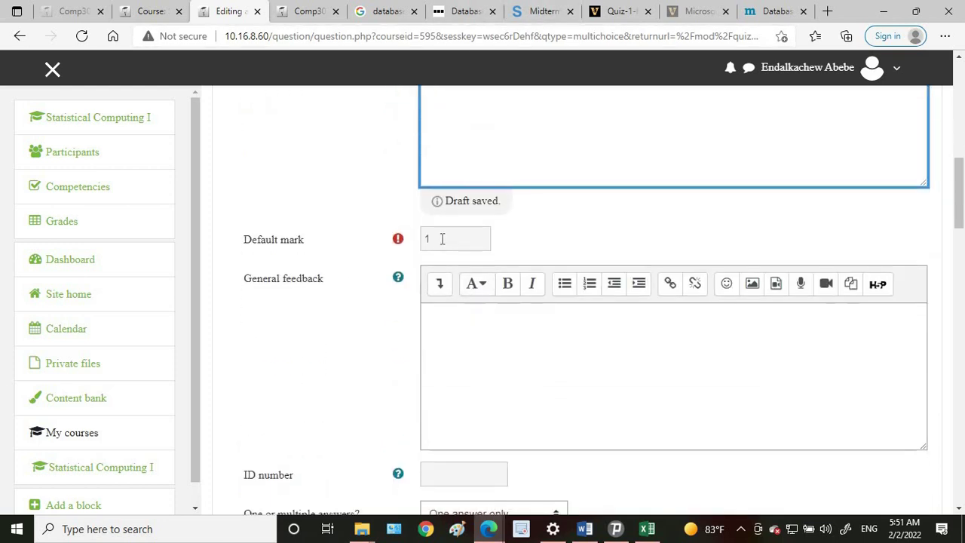
# - Set the question's default mark to 1
pyautogui.moveTo(434, 212); pyautogui.dragTo(457, 204)
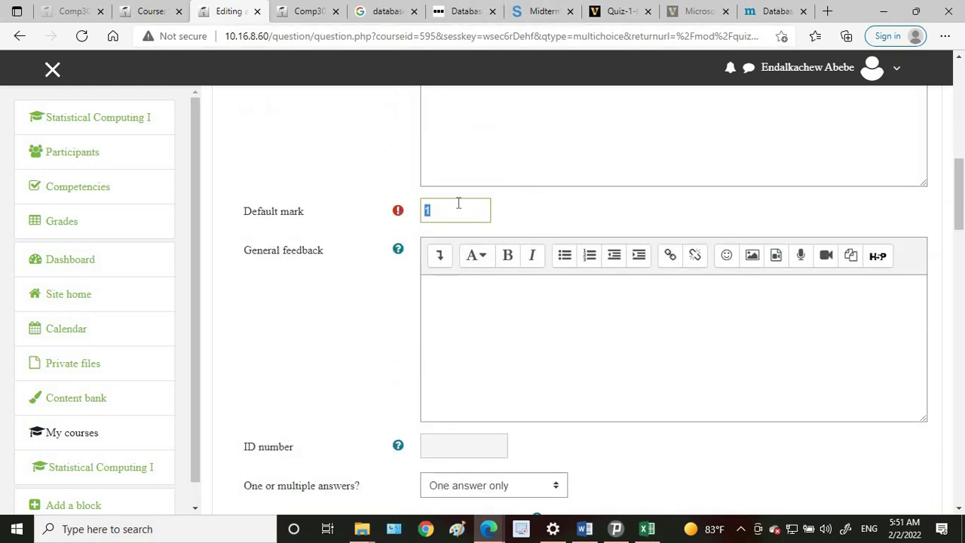
pyautogui.write('1')
pyautogui.scroll(-4, 562, 219)
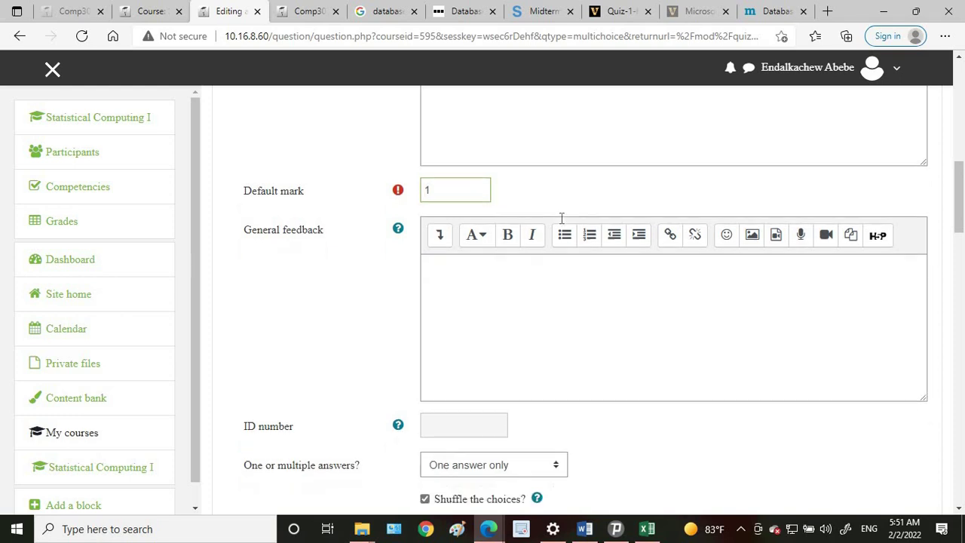
pyautogui.scroll(-3, 561, 226)
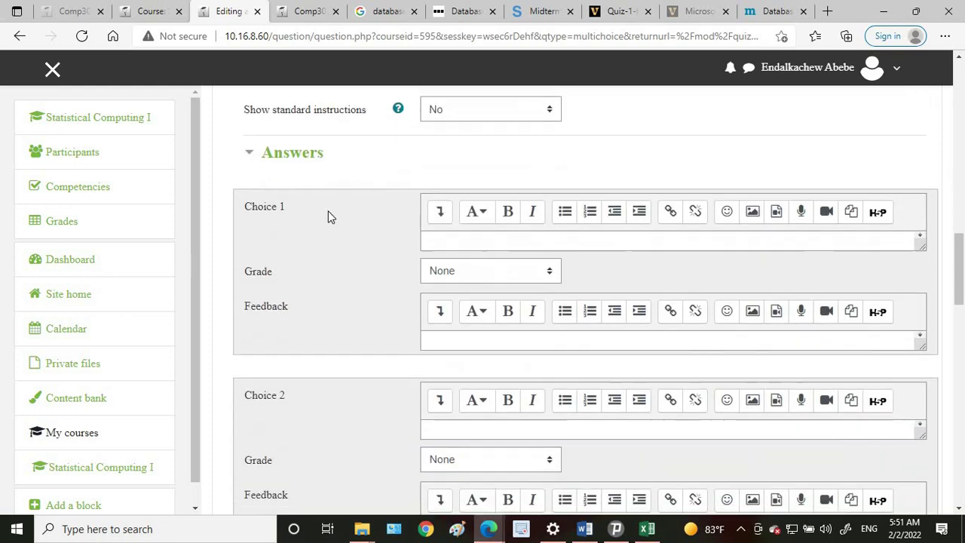
# - Give the first answer choice 100% credit and enter 'data' as another choice
pyautogui.click(542, 242)
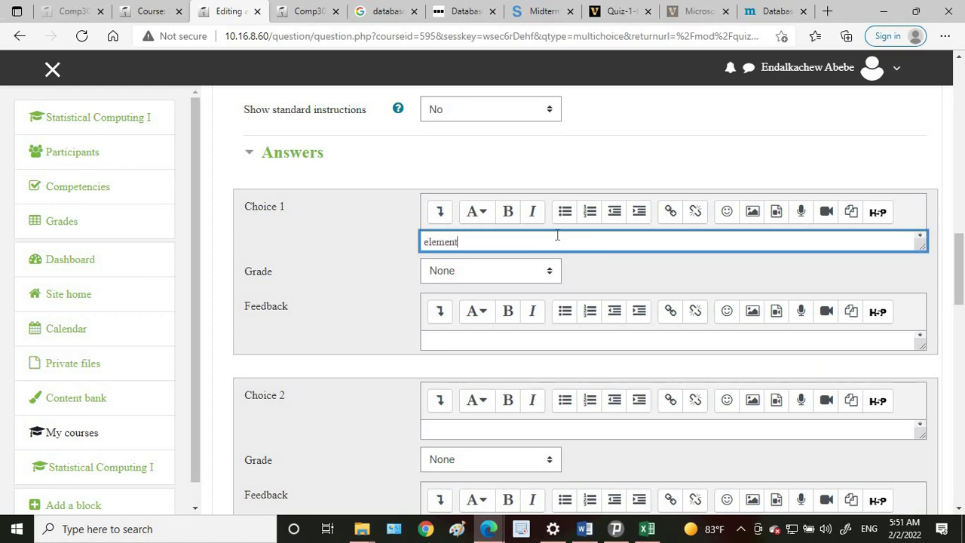
pyautogui.click(494, 280)
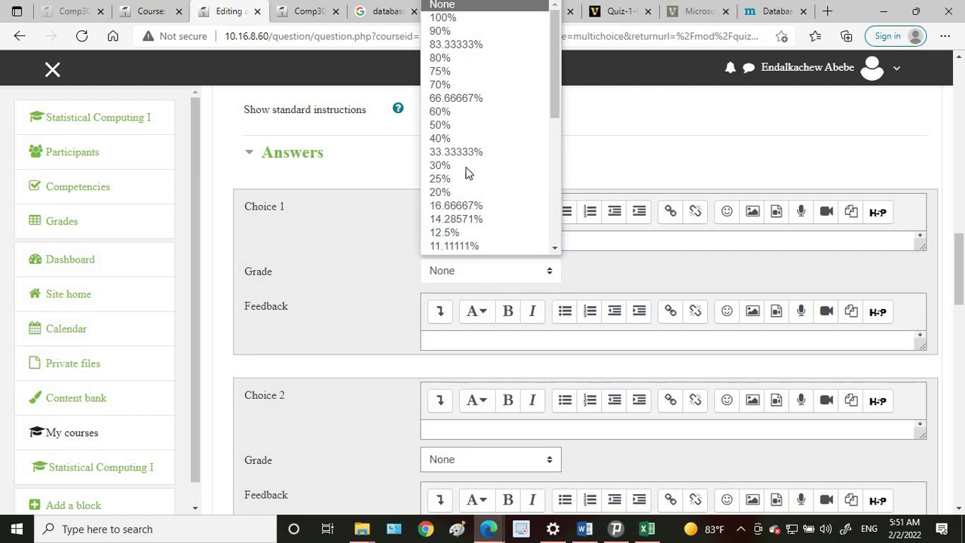
pyautogui.click(472, 17)
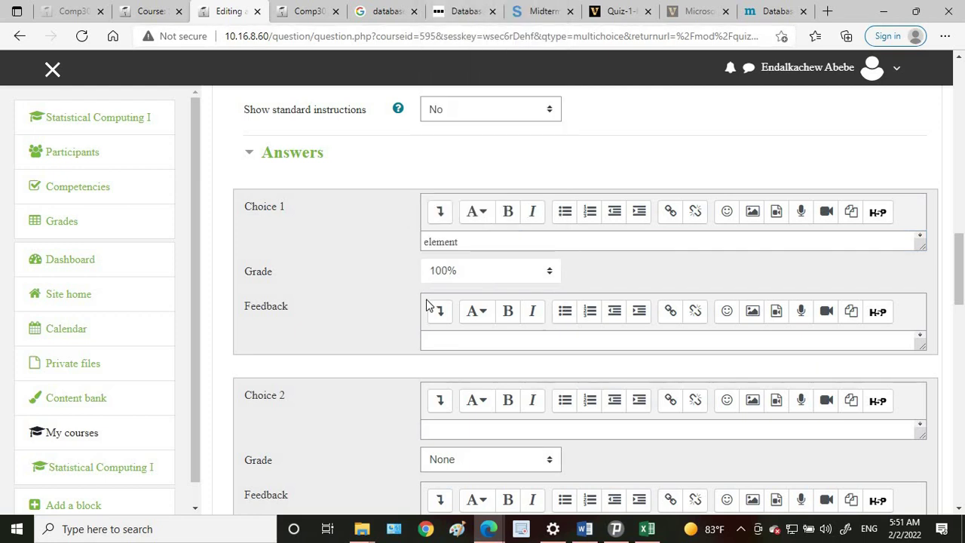
pyautogui.scroll(-2, 383, 411)
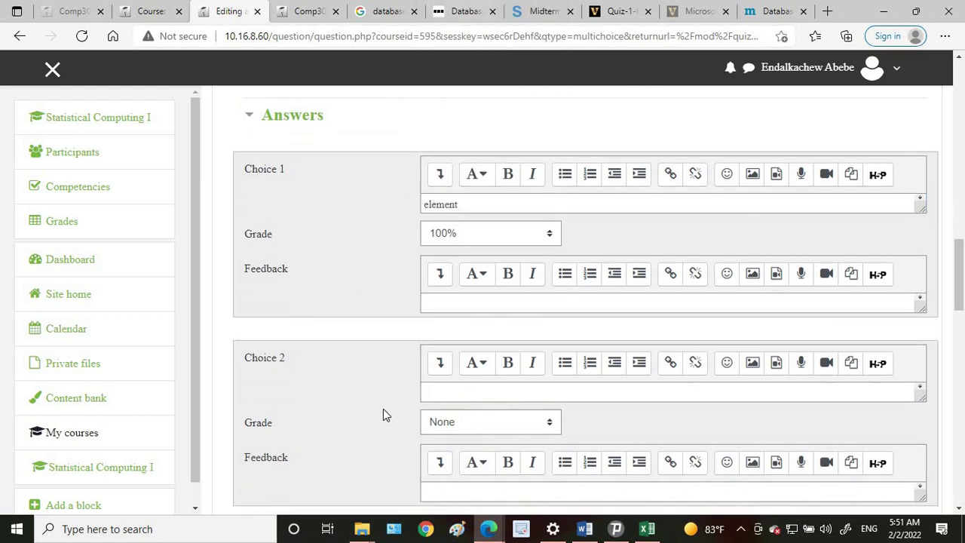
pyautogui.click(473, 287)
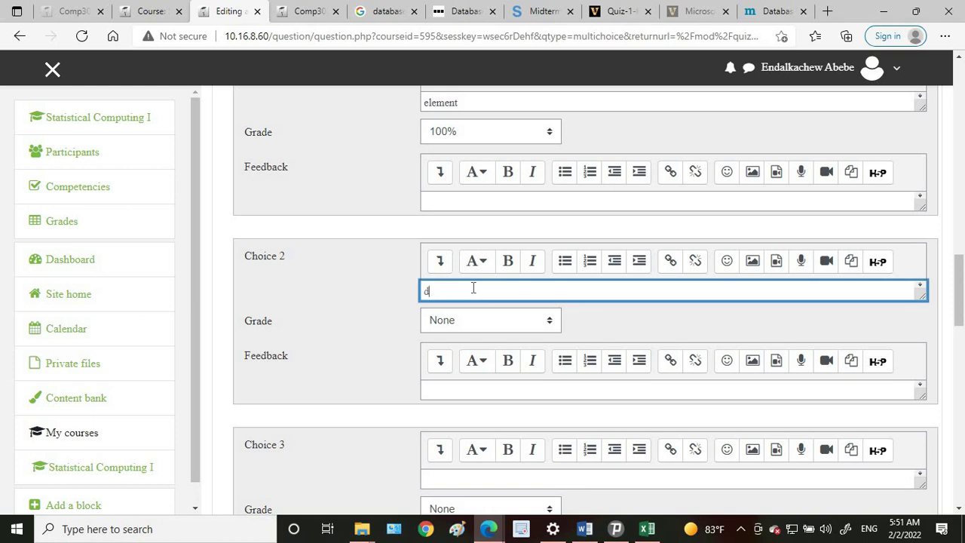
pyautogui.write('data')
pyautogui.scroll(-2, 479, 381)
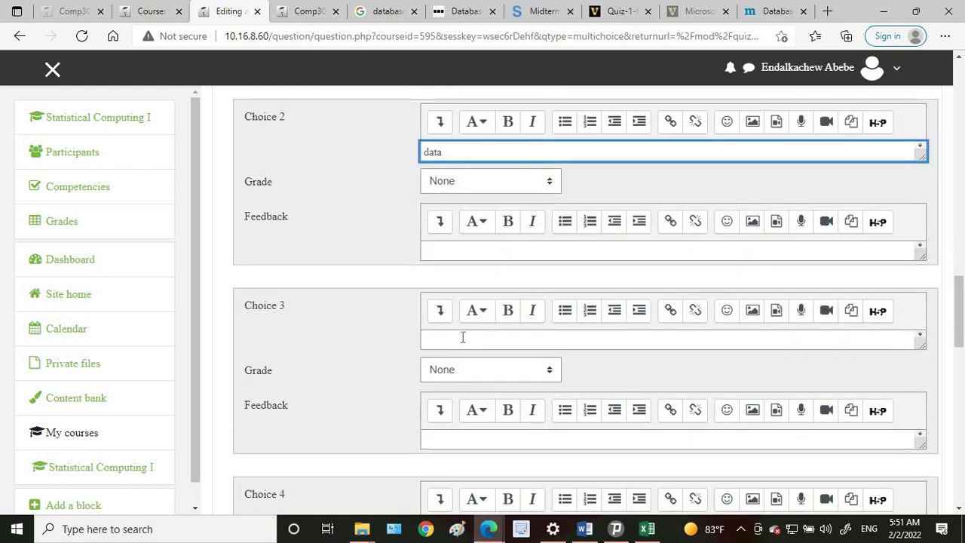
# - Enter 'image' and 'table' as the next two answer choices
pyautogui.click(462, 338)
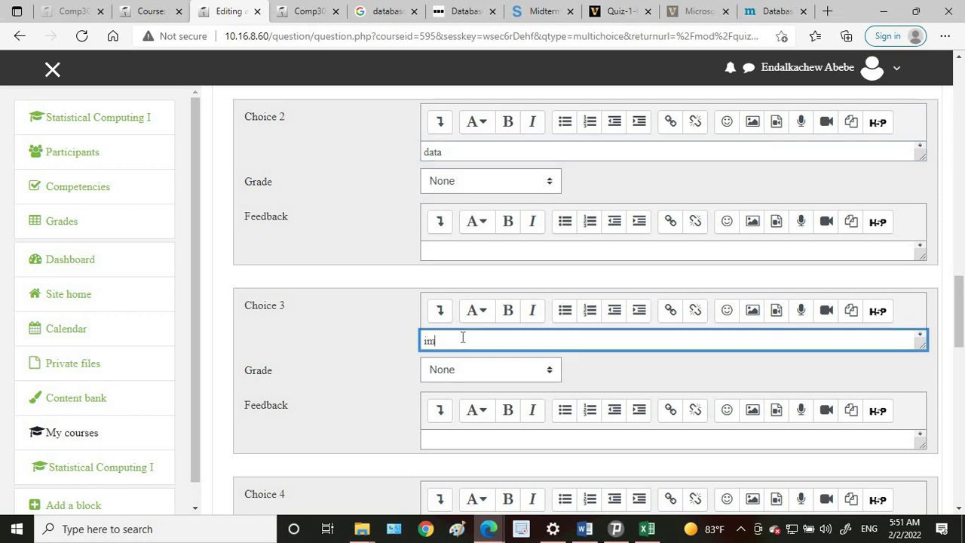
pyautogui.write('image')
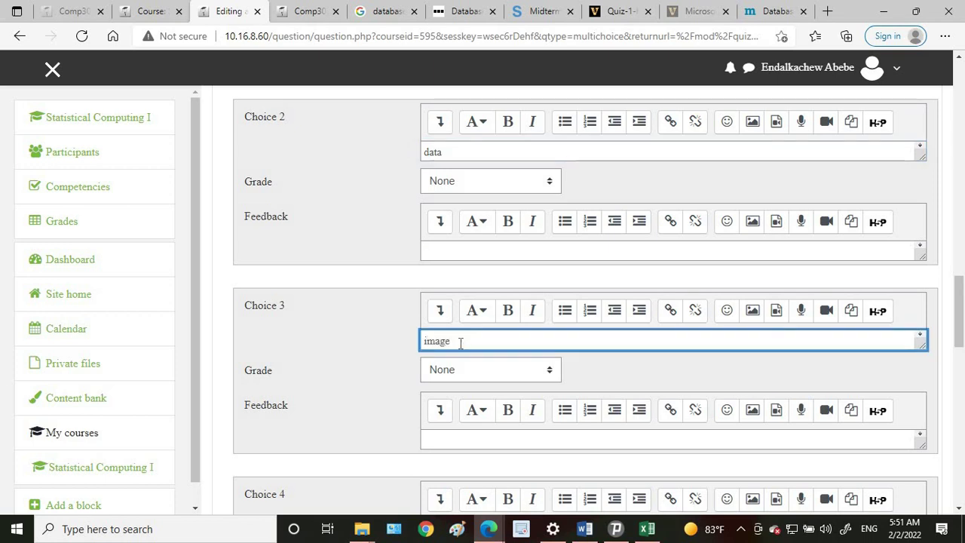
pyautogui.scroll(-2, 494, 424)
pyautogui.click(452, 388)
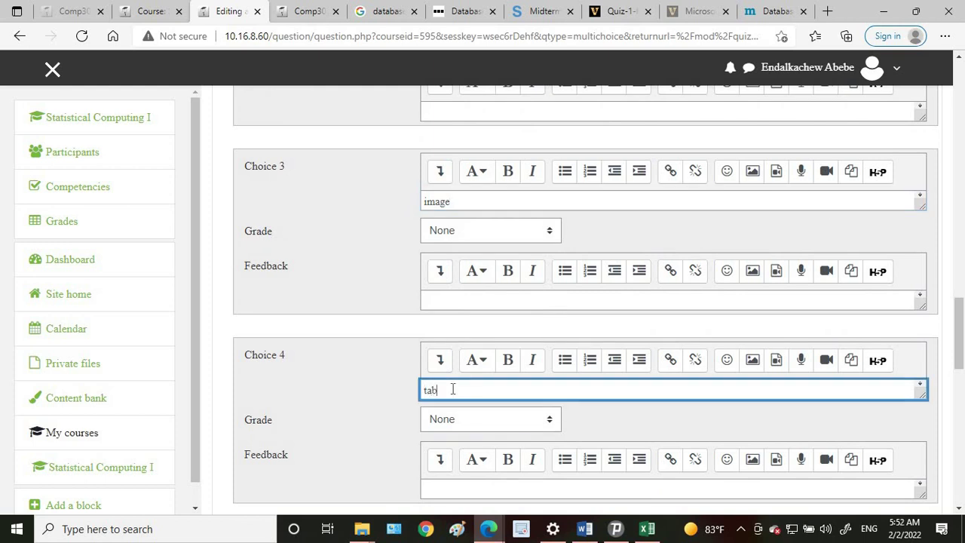
pyautogui.write('table')
pyautogui.press('Return')
# - Enter 'none' as the fifth choice and request blanks for three more choices
pyautogui.scroll(-2, 363, 408)
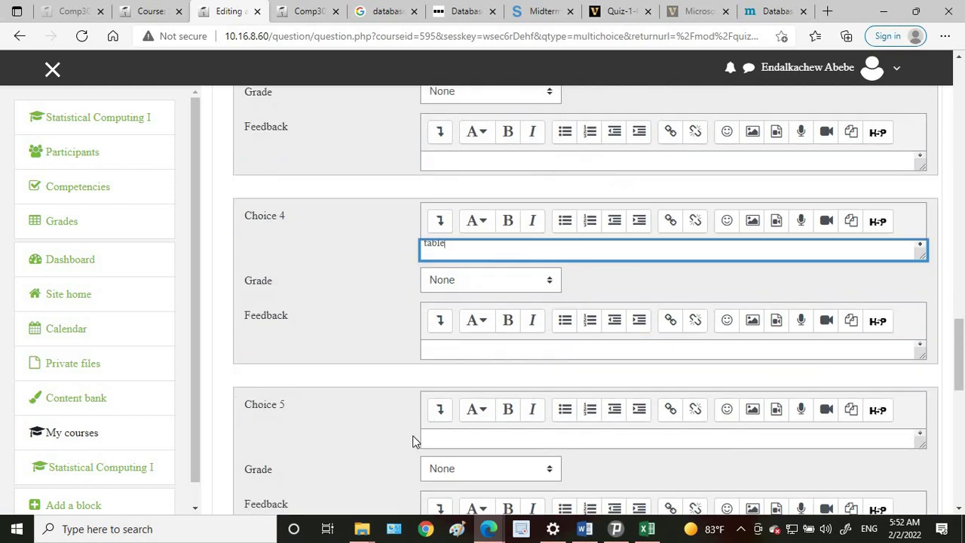
pyautogui.scroll(-1, 414, 439)
pyautogui.click(480, 369)
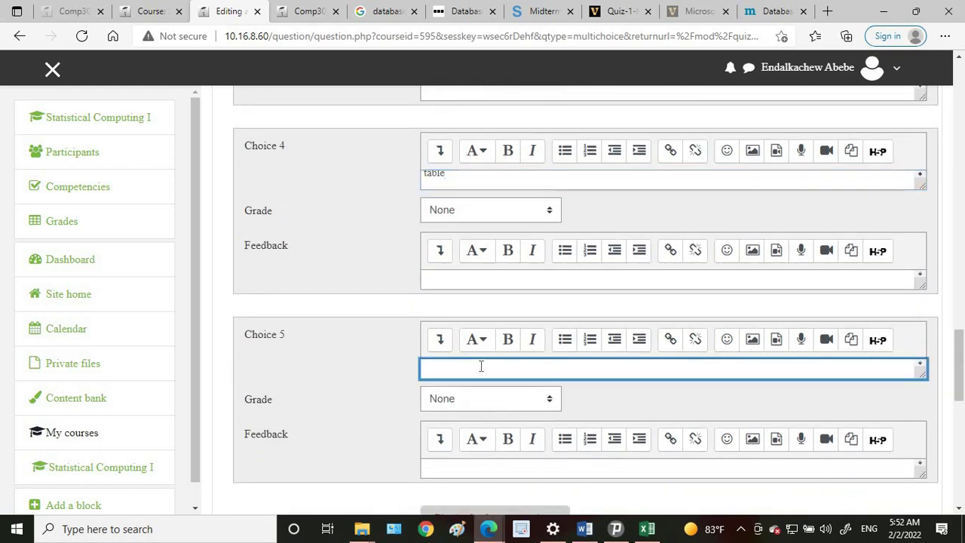
pyautogui.write('e')
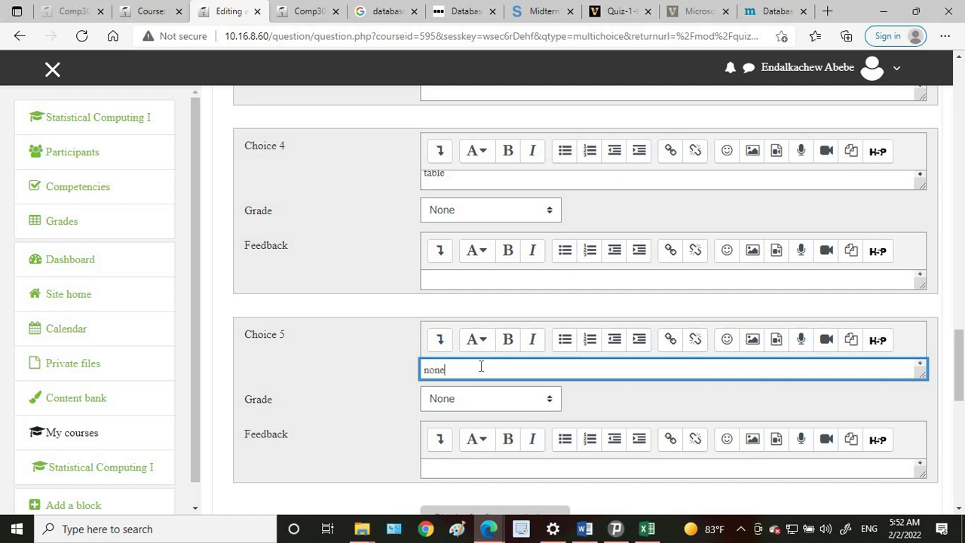
pyautogui.scroll(-1, 523, 377)
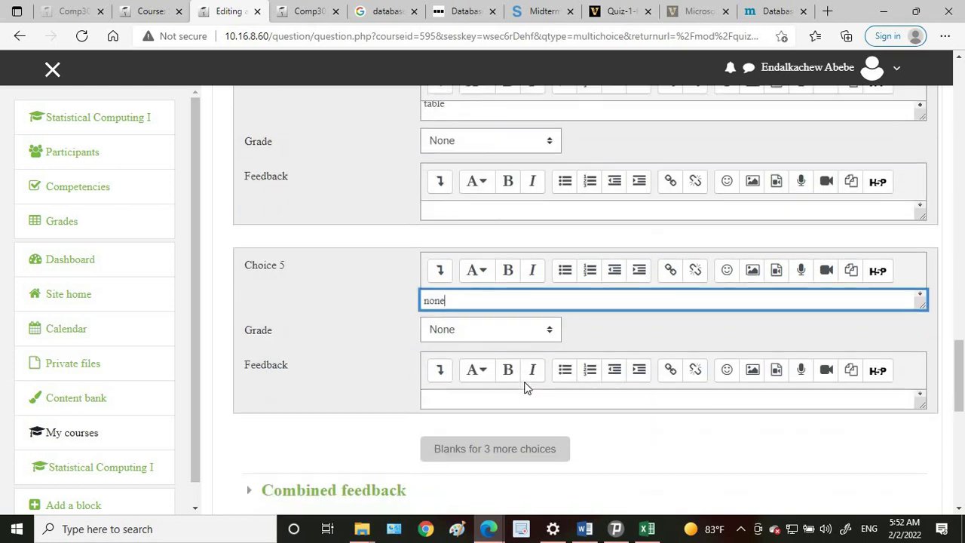
pyautogui.click(497, 451)
# - Load the three extra blank choices and save the relational-database multiple-choice question
pyautogui.click(497, 450)
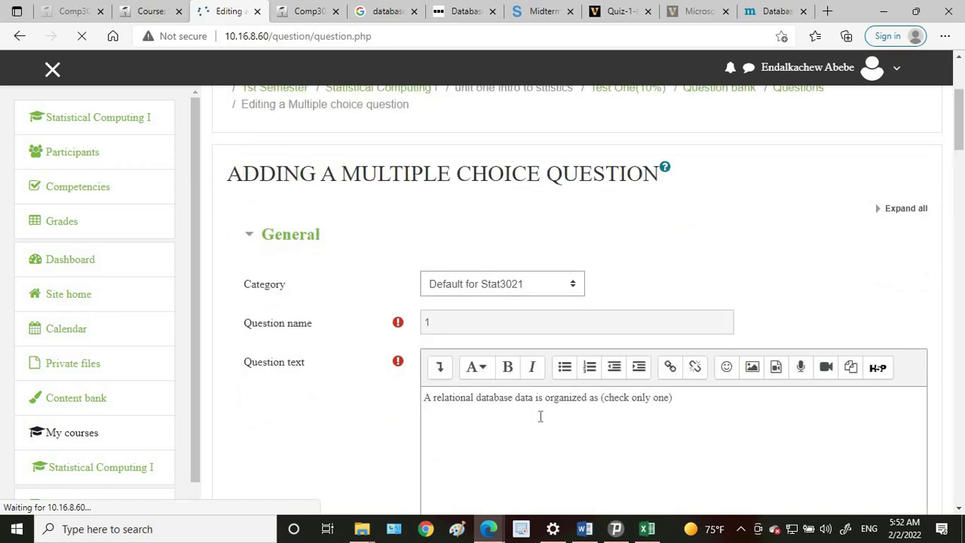
pyautogui.scroll(-12, 539, 422)
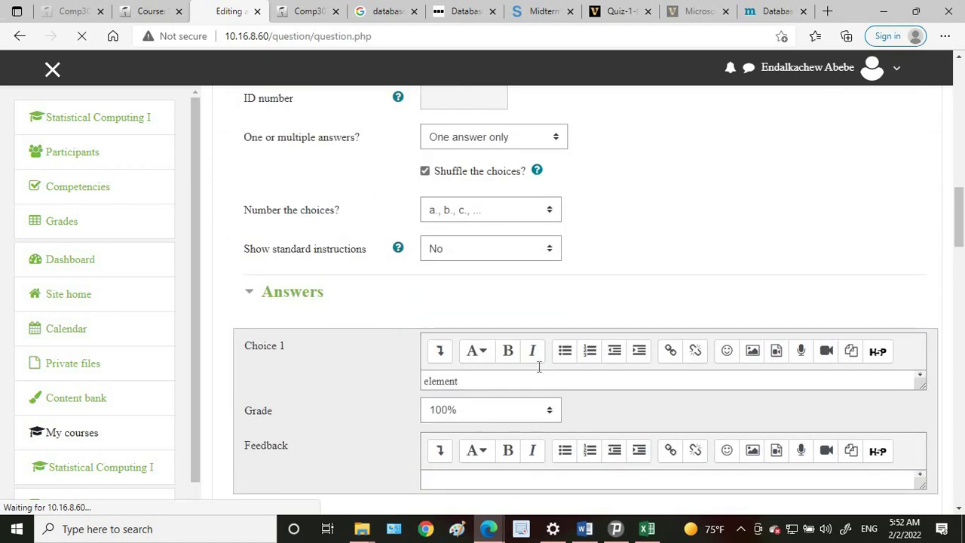
pyautogui.scroll(-8, 539, 328)
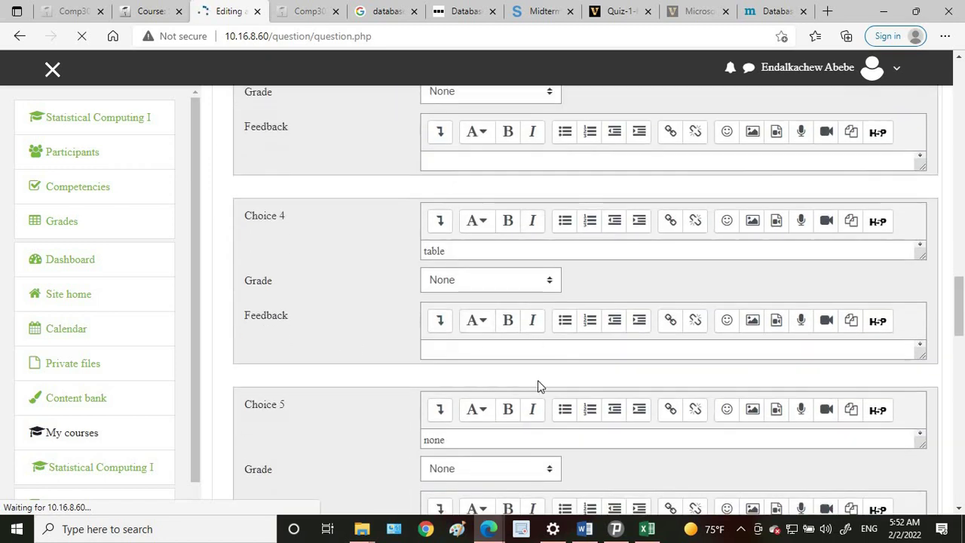
pyautogui.scroll(-10, 505, 373)
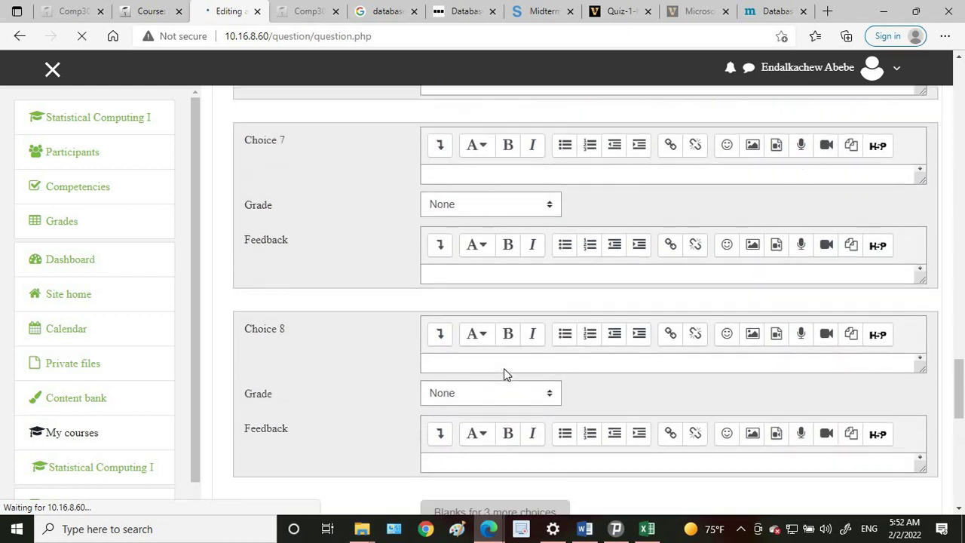
pyautogui.scroll(-1, 505, 374)
pyautogui.scroll(-3, 517, 377)
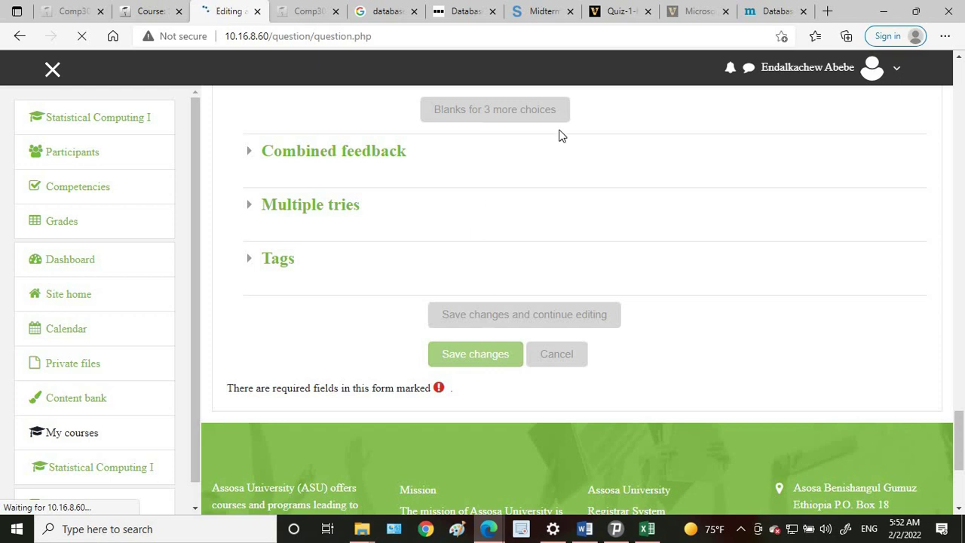
pyautogui.click(475, 13)
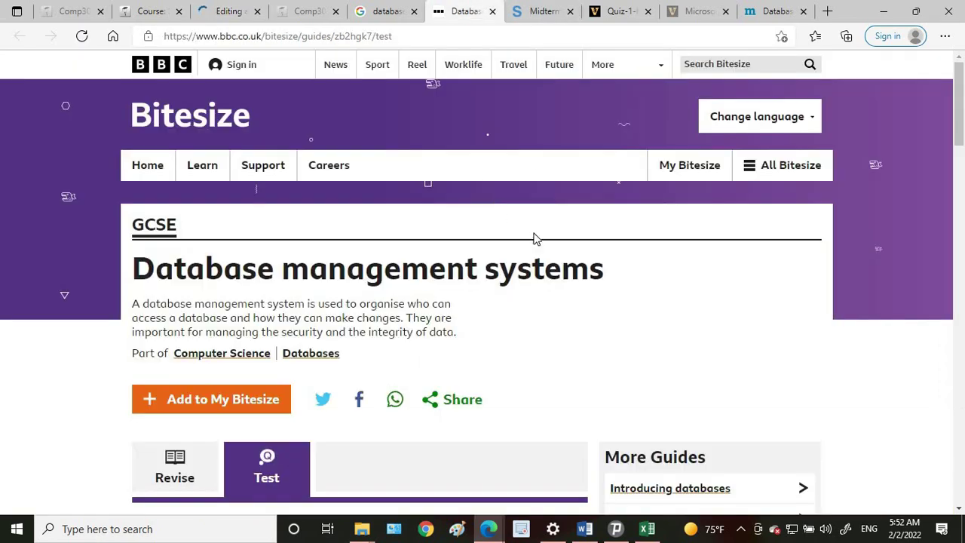
# - Copy Bitesize question 1 about a tool to store, edit and organise data, then return to Moodle
pyautogui.scroll(-5, 532, 236)
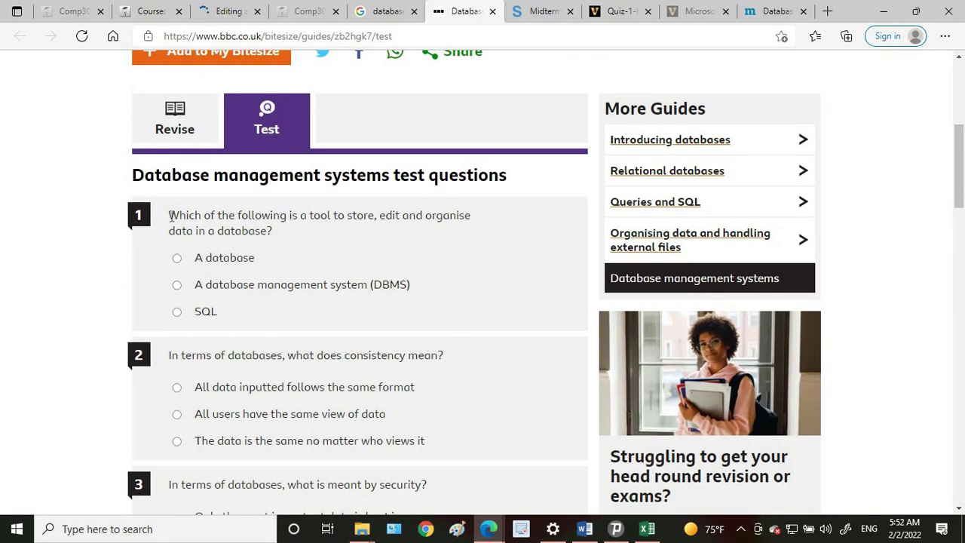
pyautogui.tripleClick(242, 229)
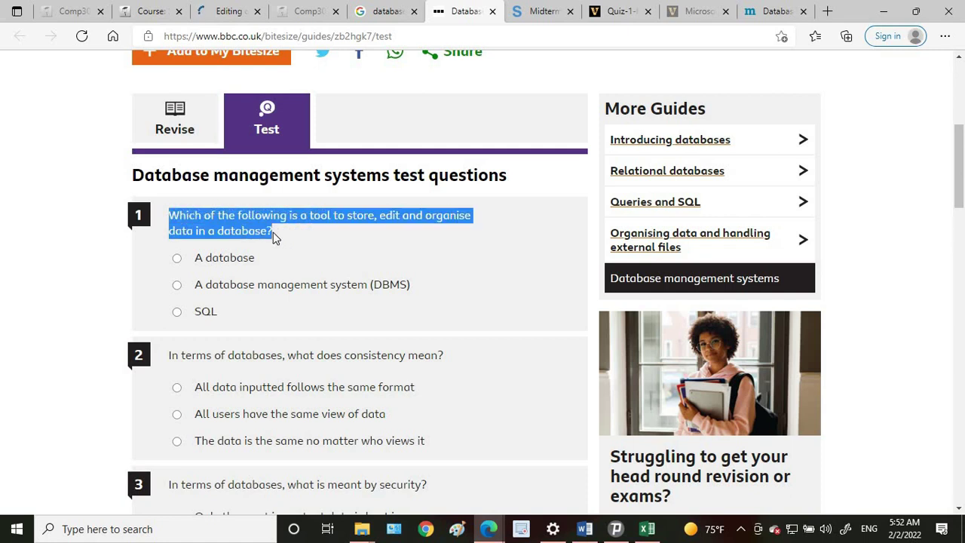
pyautogui.rightClick(253, 230)
pyautogui.click(293, 214)
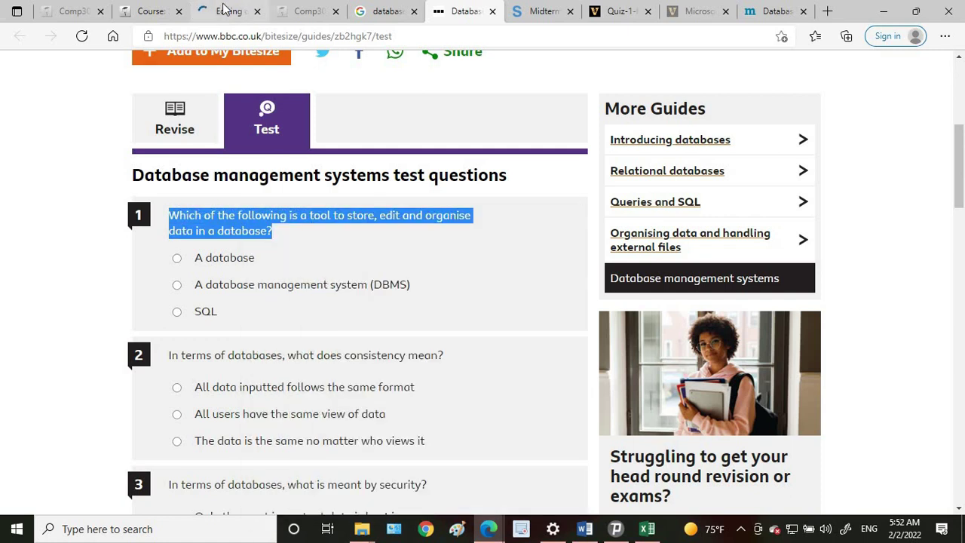
pyautogui.click(228, 10)
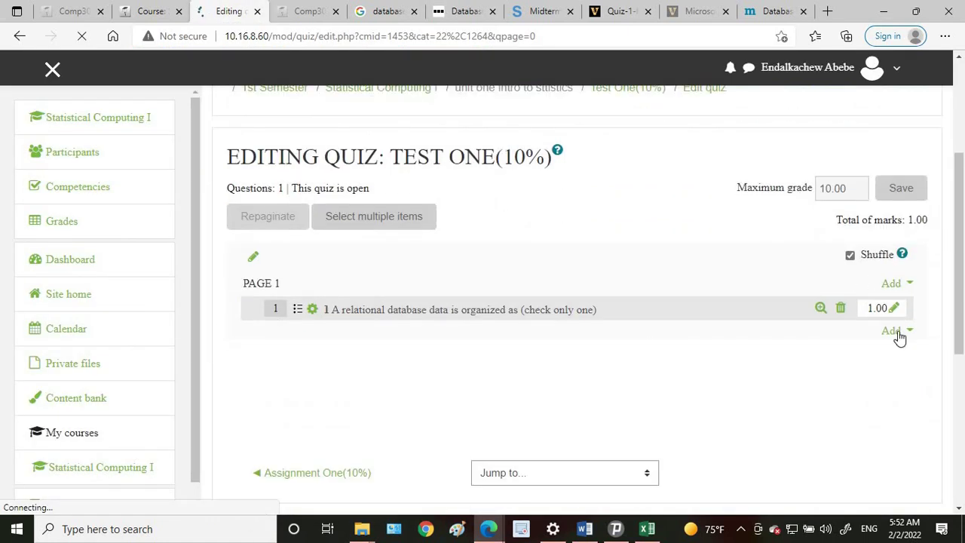
# - Add a new True/False question to Test One(10%) from the quiz's Add menu
pyautogui.click(903, 341)
pyautogui.click(845, 354)
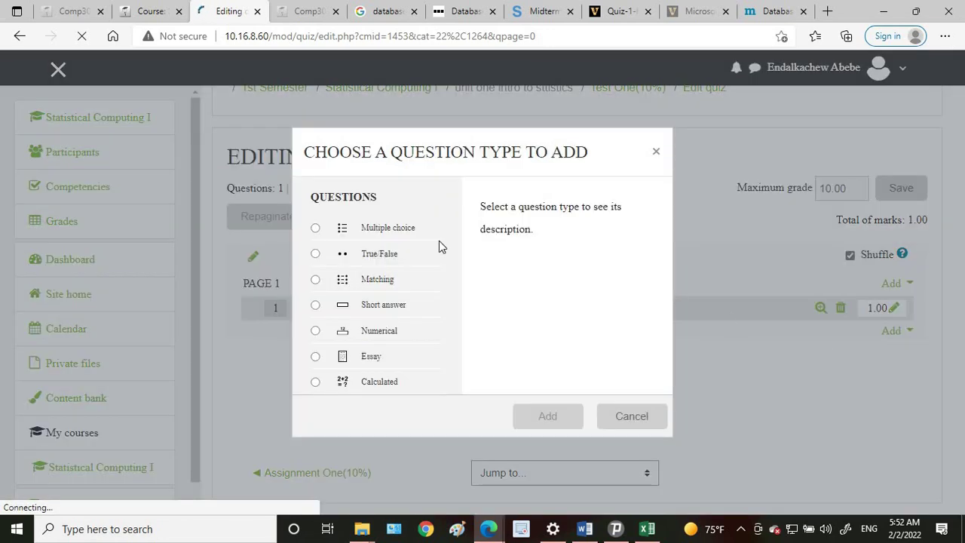
pyautogui.click(379, 257)
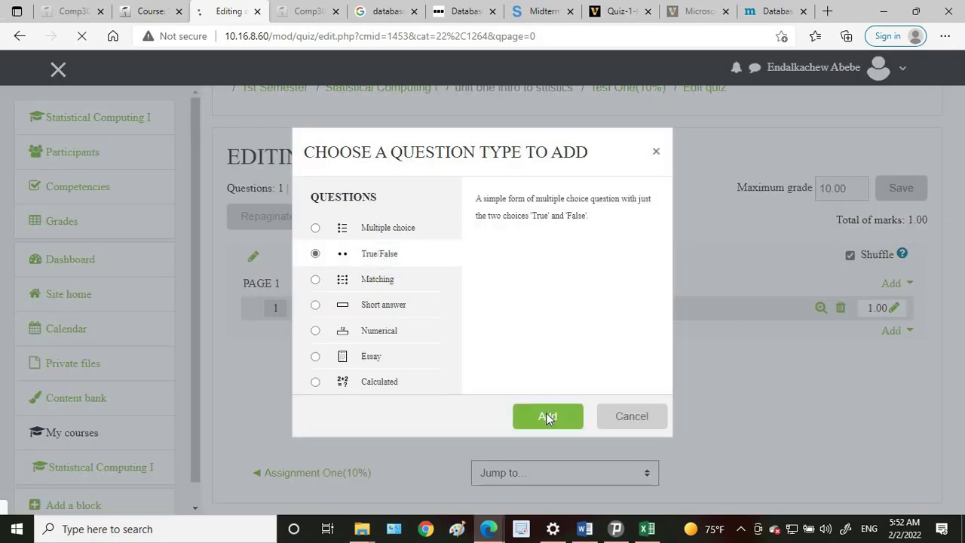
pyautogui.click(547, 416)
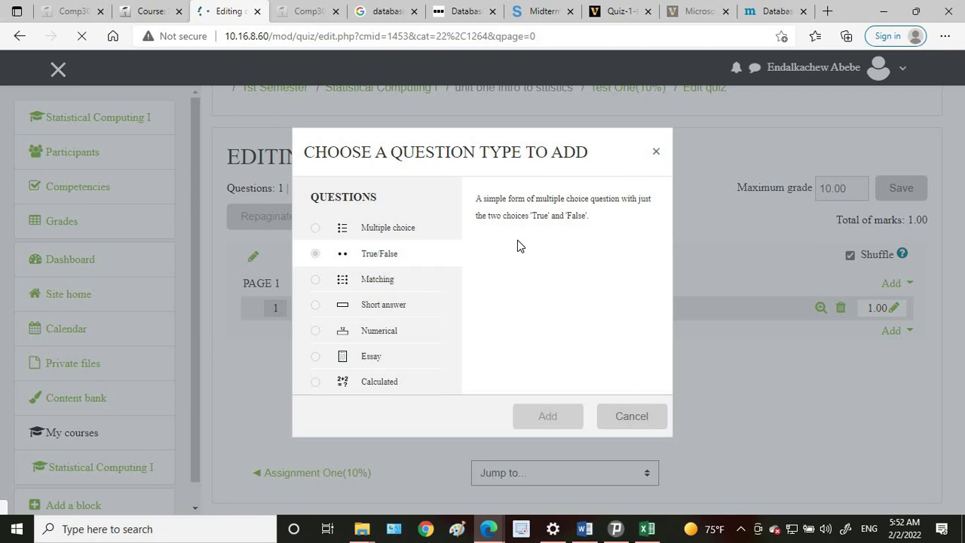
pyautogui.scroll(-5, 512, 260)
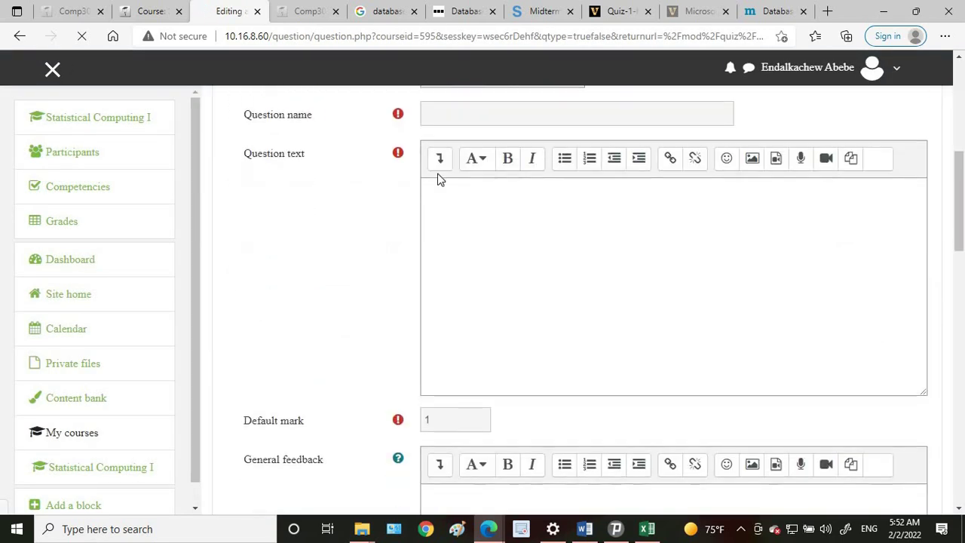
# - Name the True/False question '2', paste the copied sentence as its text, and set mark 2
pyautogui.click(468, 106)
pyautogui.write('2')
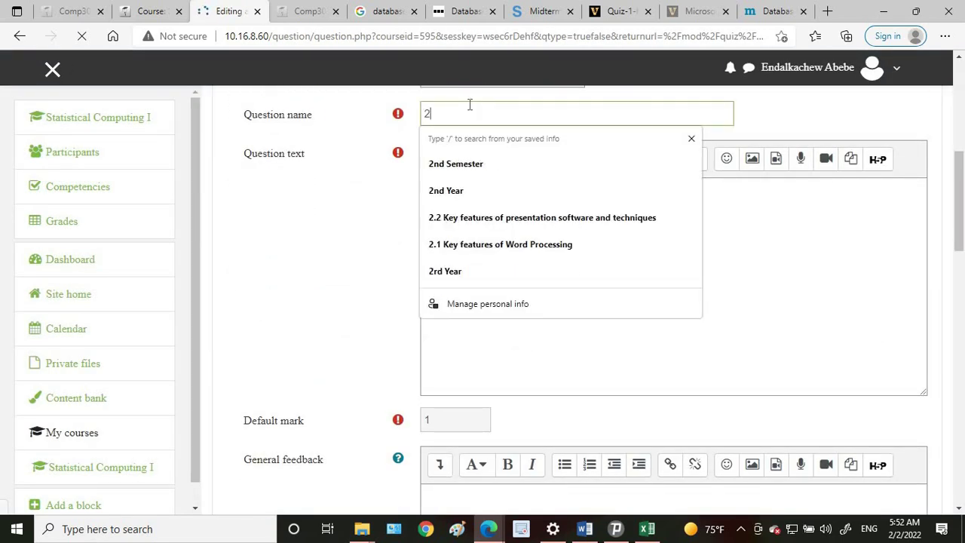
pyautogui.press('Tab')
pyautogui.hotkey('ctrl', 'v')
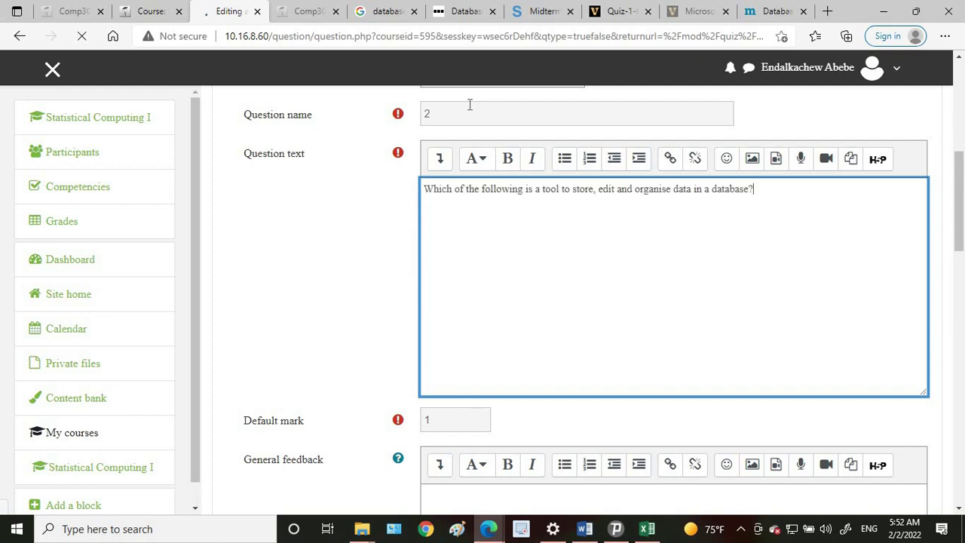
pyautogui.scroll(-3, 551, 198)
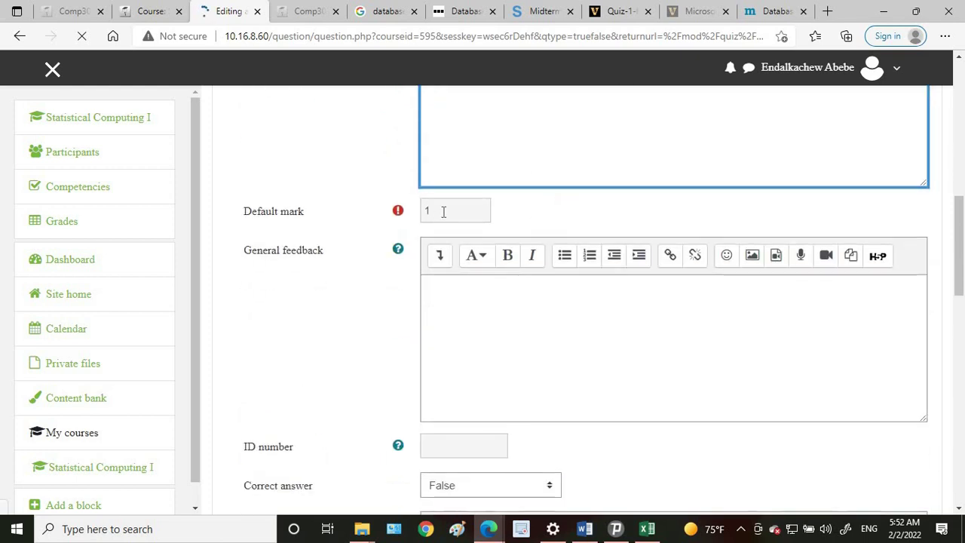
pyautogui.doubleClick(451, 211)
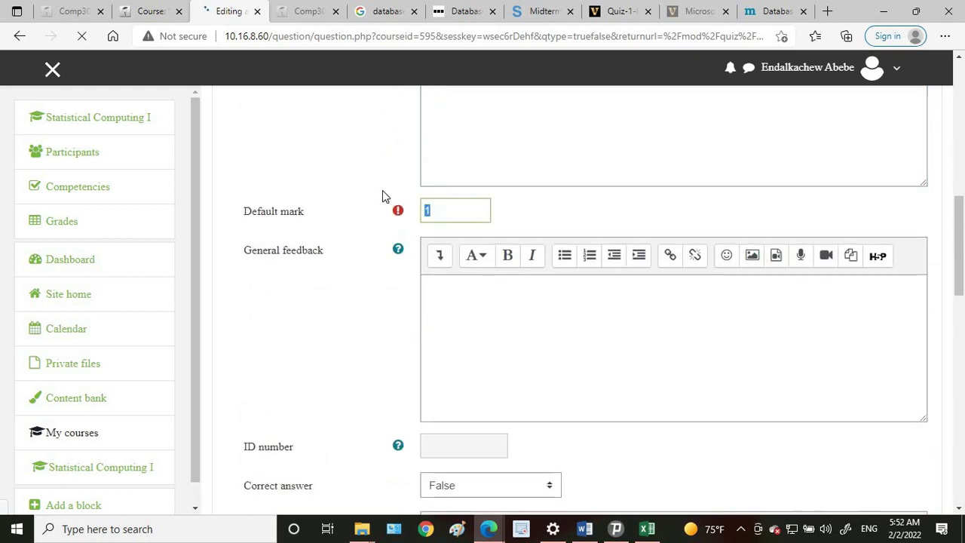
pyautogui.write('2')
# - Set the correct answer to True and save the question
pyautogui.scroll(-3, 477, 276)
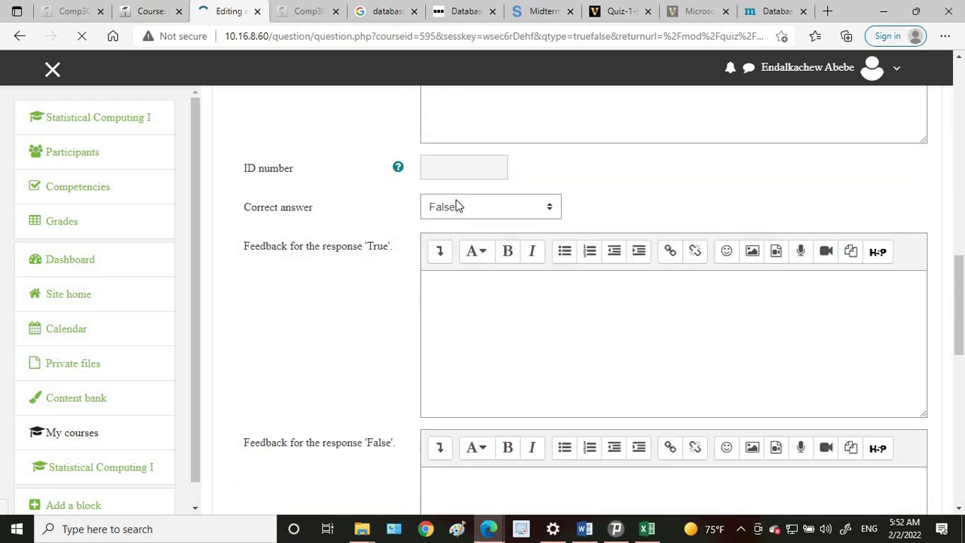
pyautogui.click(458, 205)
pyautogui.click(446, 242)
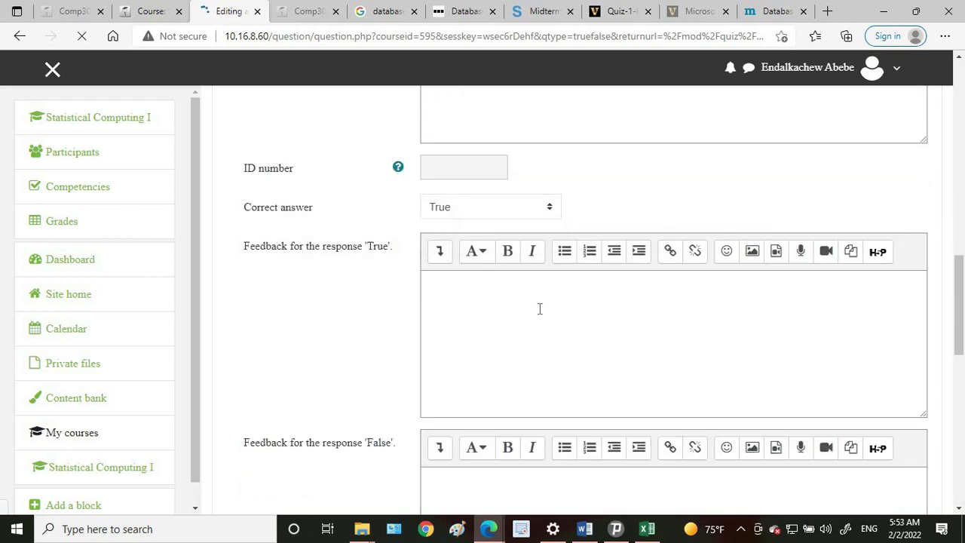
pyautogui.scroll(-7, 540, 308)
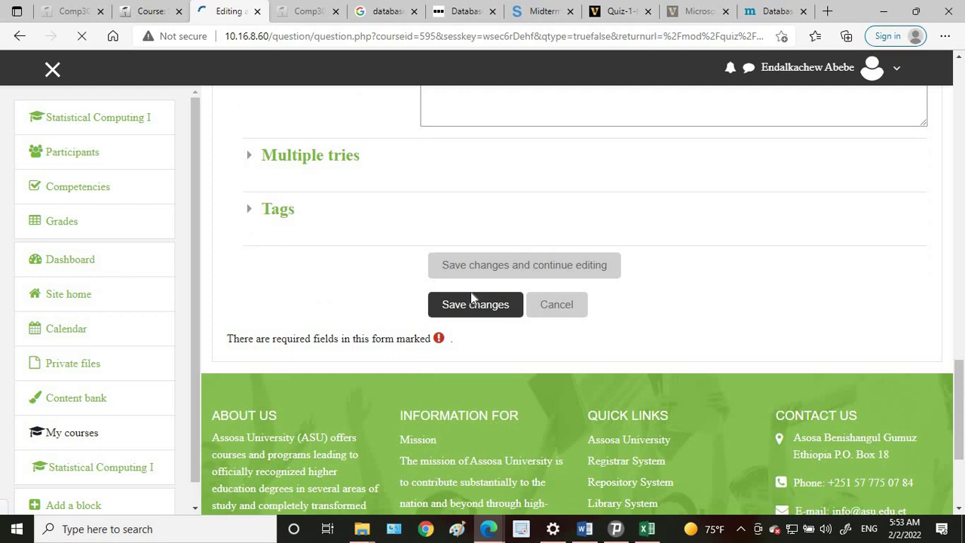
pyautogui.click(460, 11)
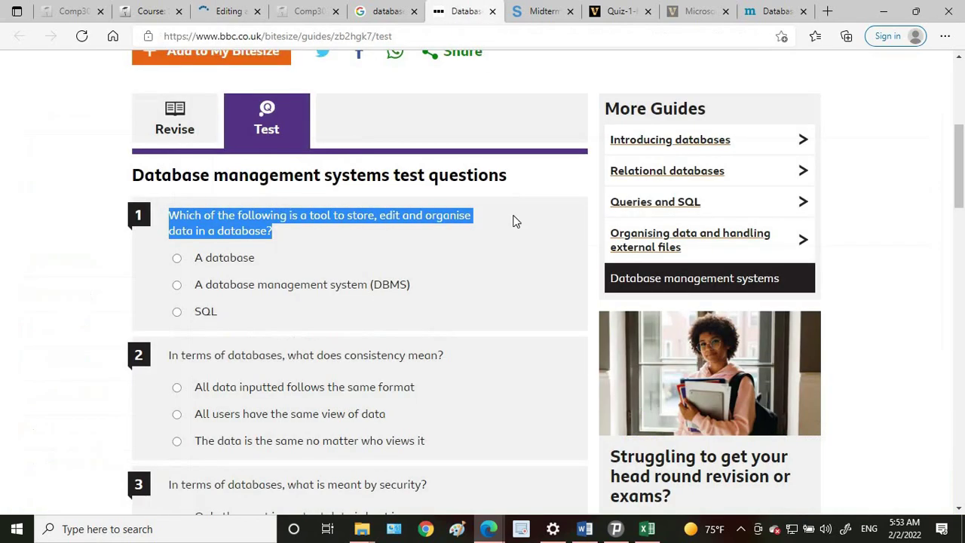
# - Highlight the Bitesize test question on database security for reference
pyautogui.scroll(-3, 370, 260)
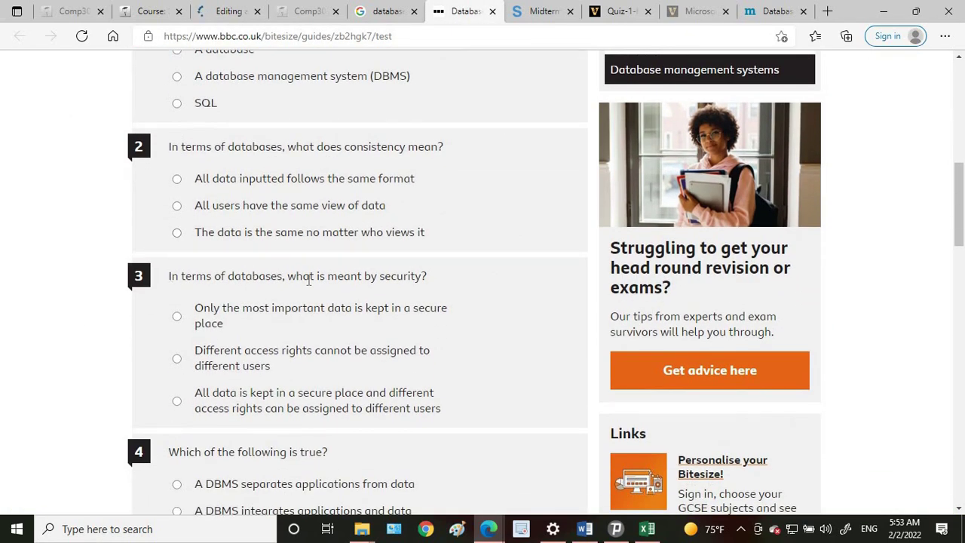
pyautogui.moveTo(168, 276); pyautogui.dragTo(425, 277)
pyautogui.click(424, 277)
# - Add a new Matching question after Page 2 of the Test One(10%) quiz
pyautogui.click(218, 11)
pyautogui.scroll(-3, 829, 361)
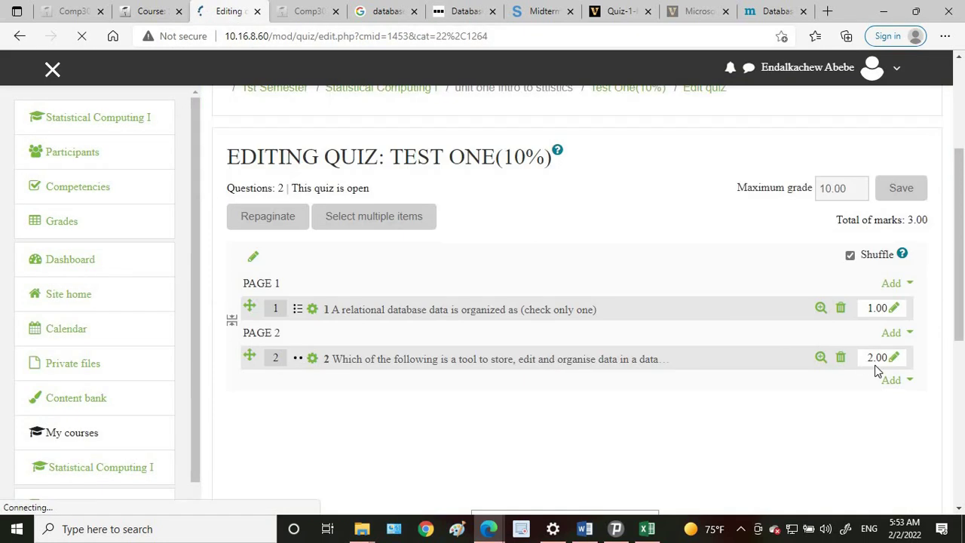
pyautogui.click(890, 381)
pyautogui.click(814, 406)
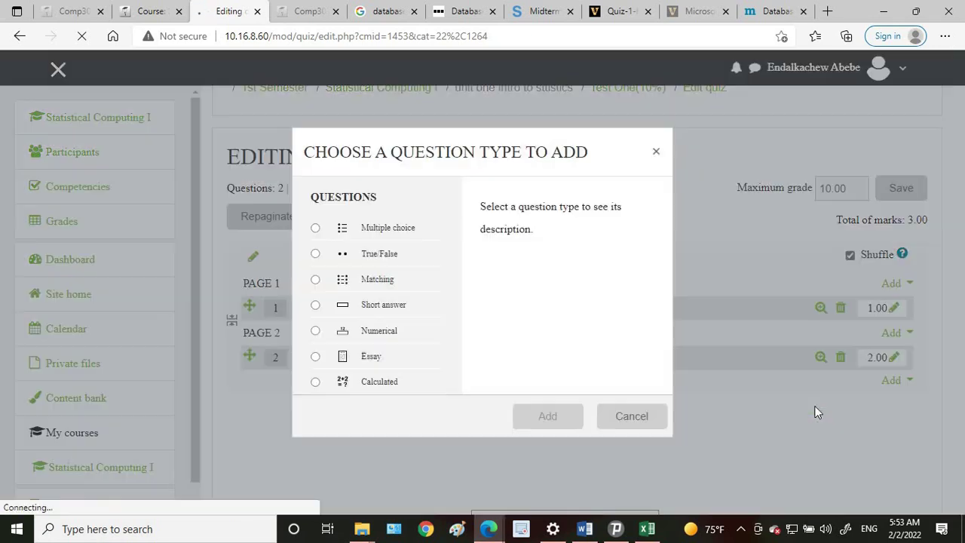
pyautogui.click(377, 279)
pyautogui.click(548, 416)
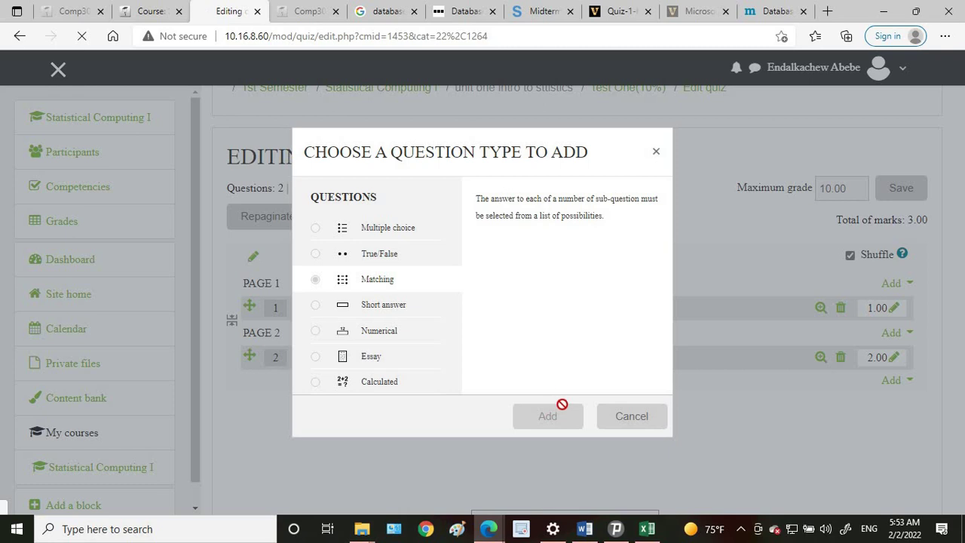
pyautogui.scroll(-3, 497, 384)
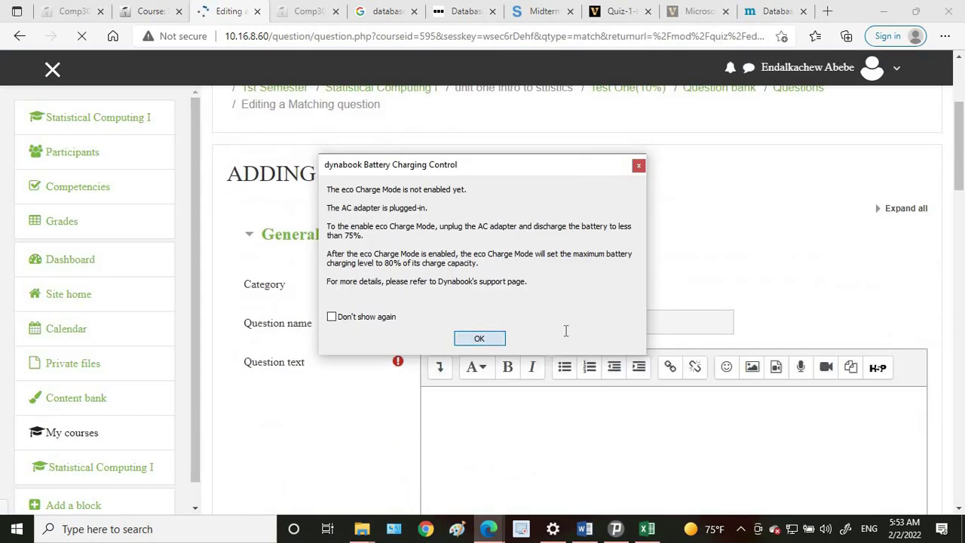
# - Name the matching question 3, give it question text 'maching', and set the default mark to 3
pyautogui.click(480, 337)
pyautogui.click(493, 322)
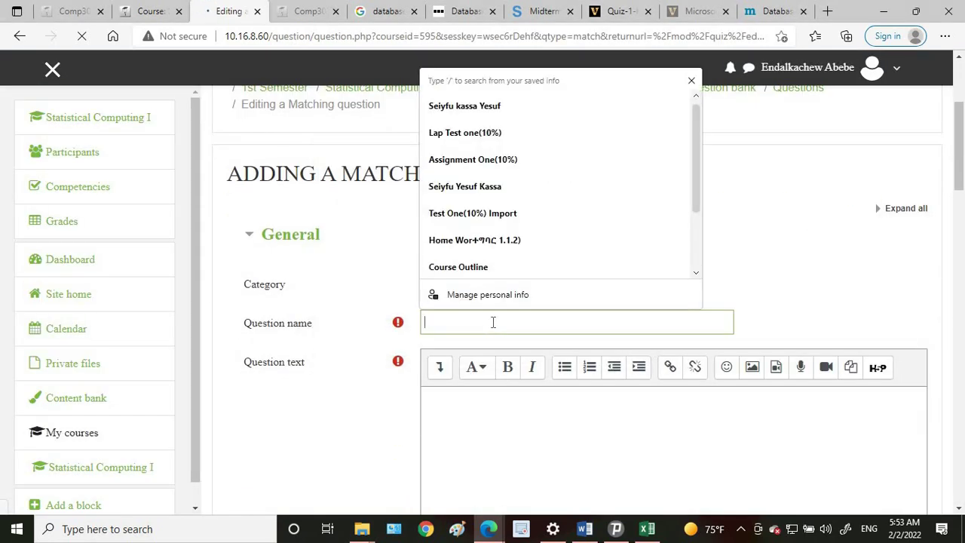
pyautogui.write('3')
pyautogui.click(769, 403)
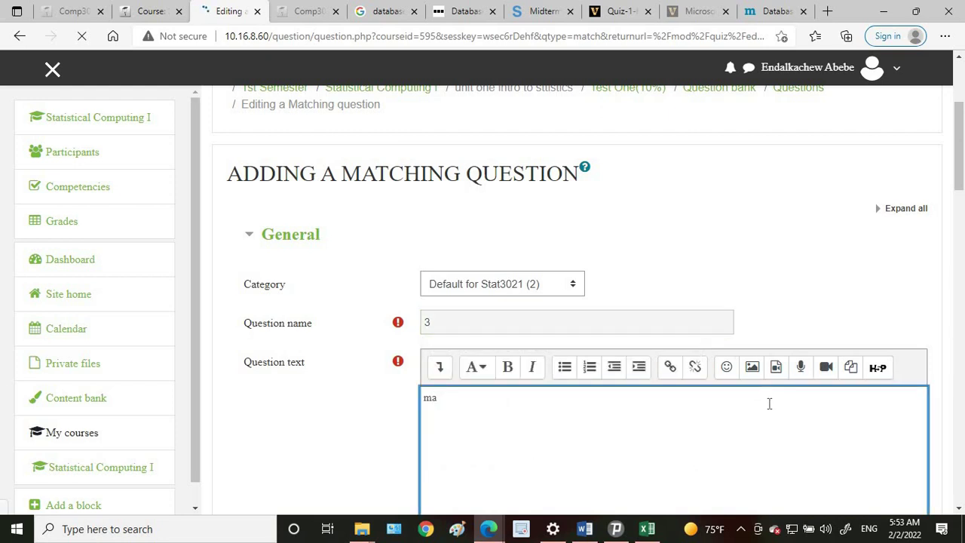
pyautogui.write('maching')
pyautogui.scroll(-3, 753, 339)
pyautogui.scroll(-4, 722, 316)
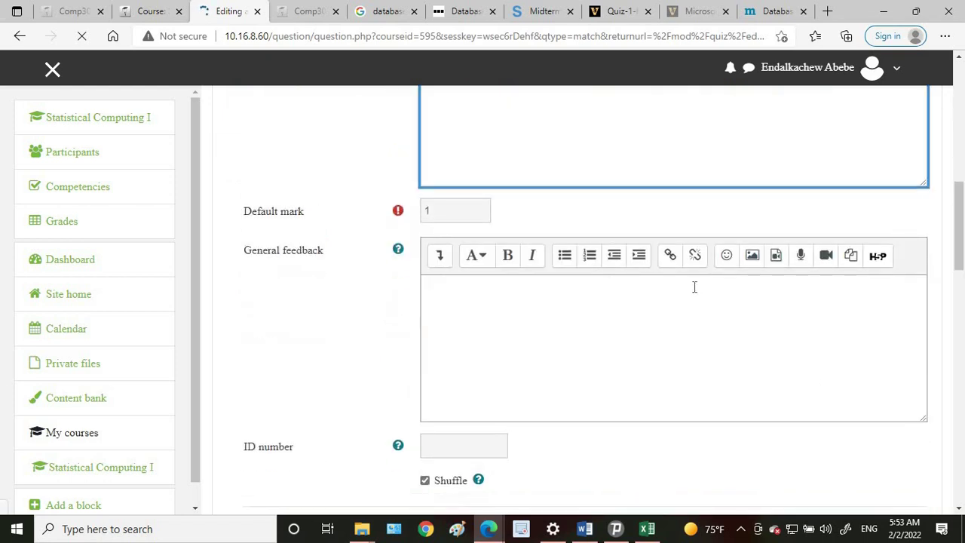
pyautogui.click(369, 133)
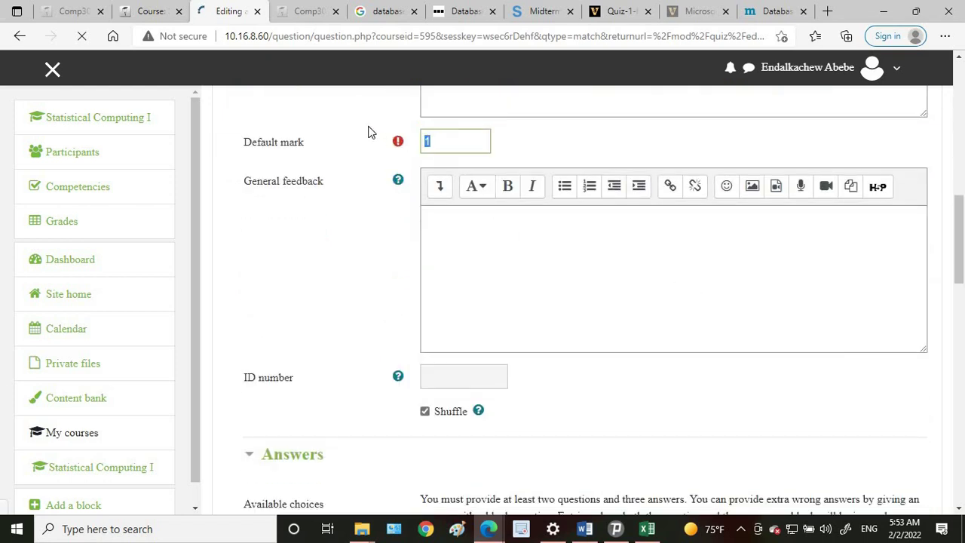
pyautogui.write('3')
# - Fill the first pair with 'attrivbutes' as the question and 'record' as the answer
pyautogui.scroll(-4, 463, 328)
pyautogui.click(490, 321)
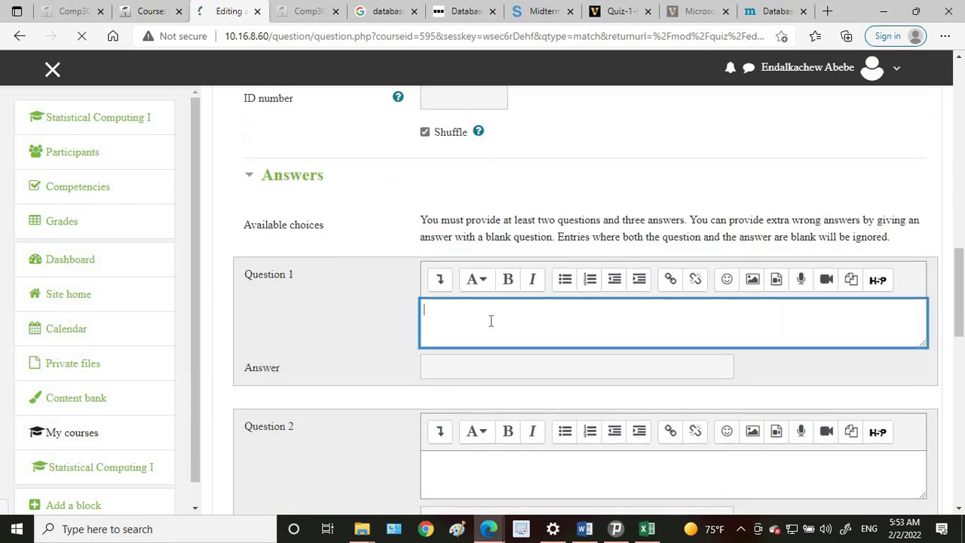
pyautogui.write('data')
pyautogui.scroll(-2, 505, 345)
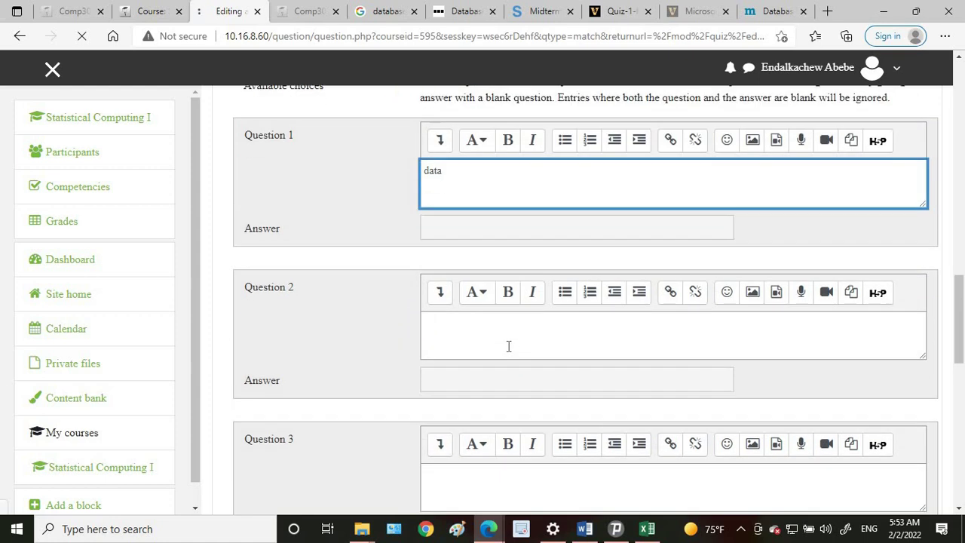
pyautogui.click(467, 229)
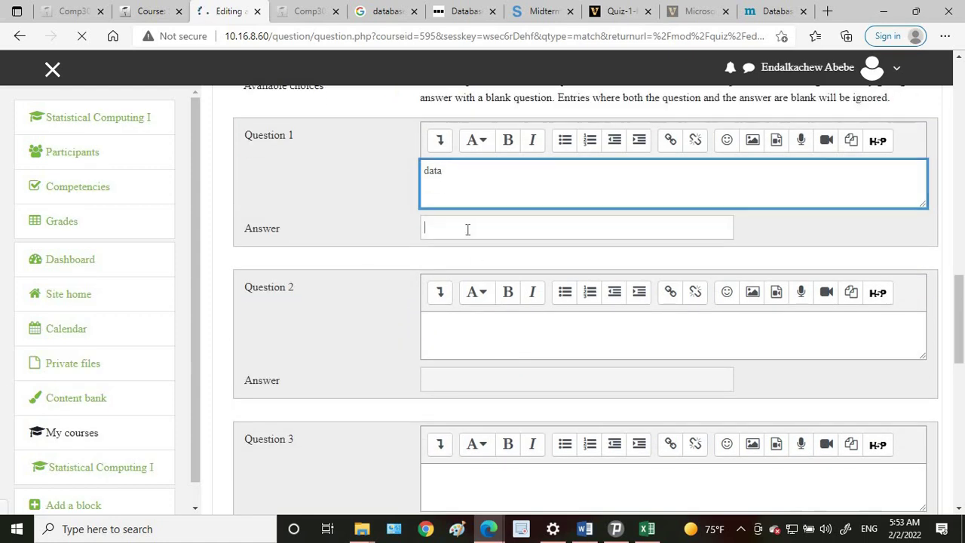
pyautogui.write('rec')
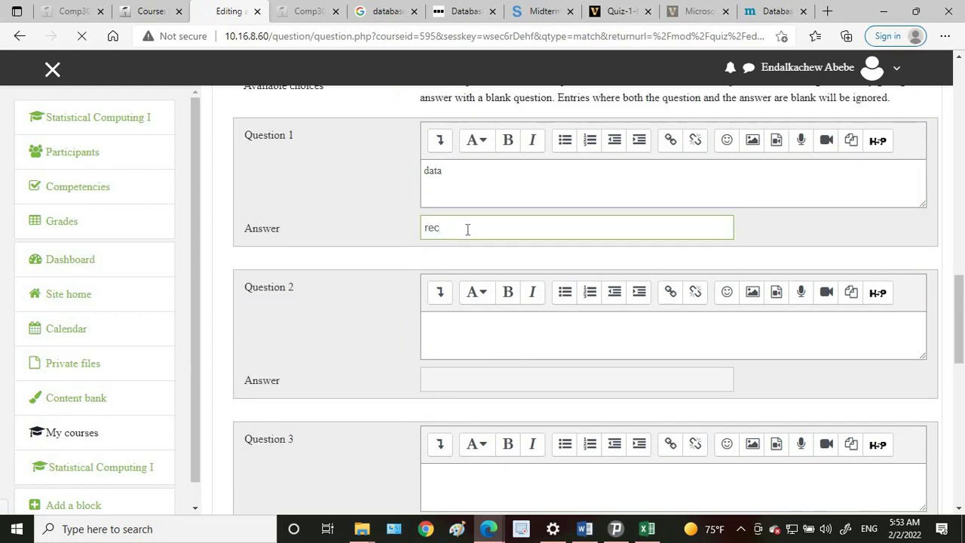
pyautogui.write('ord')
pyautogui.doubleClick(433, 172)
pyautogui.write('at')
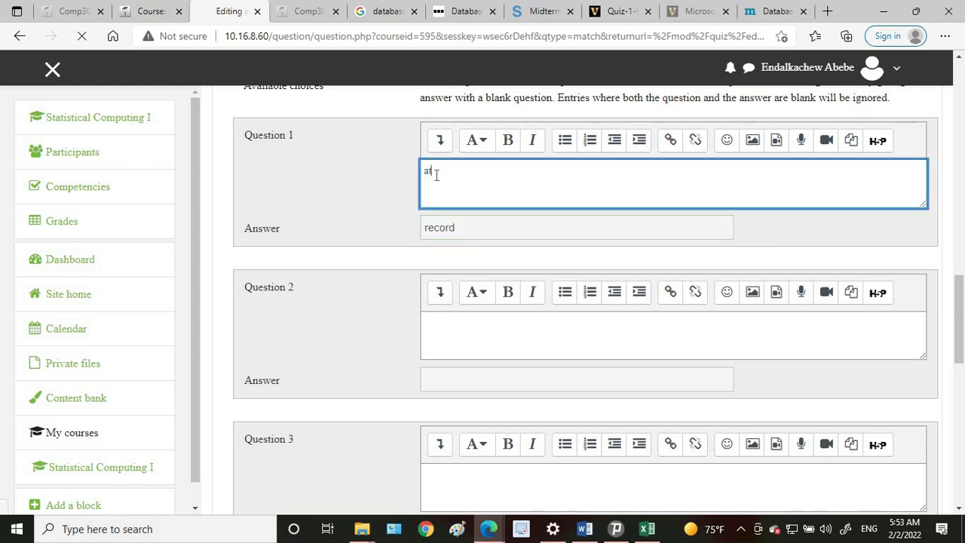
pyautogui.write('trivbutes')
# - Enter the second pair relation–table and fill the third pair data–file
pyautogui.click(497, 323)
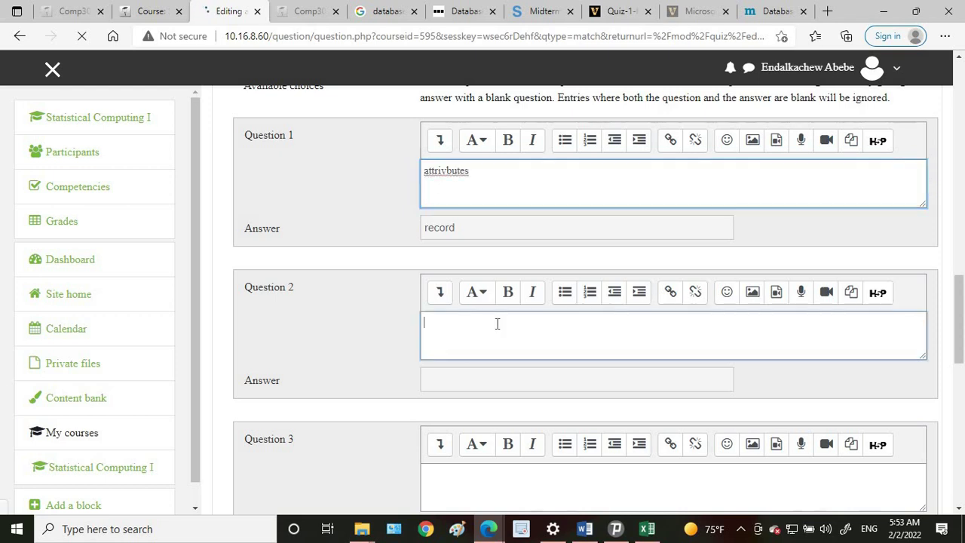
pyautogui.write('rela')
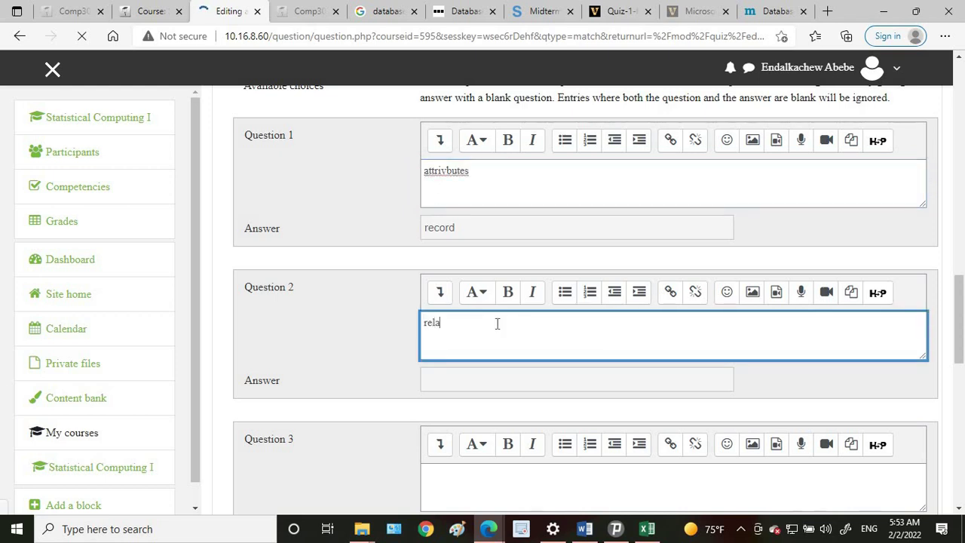
pyautogui.write('y')
pyautogui.press('BackSpace')
pyautogui.write('tion')
pyautogui.click(491, 371)
pyautogui.write('table')
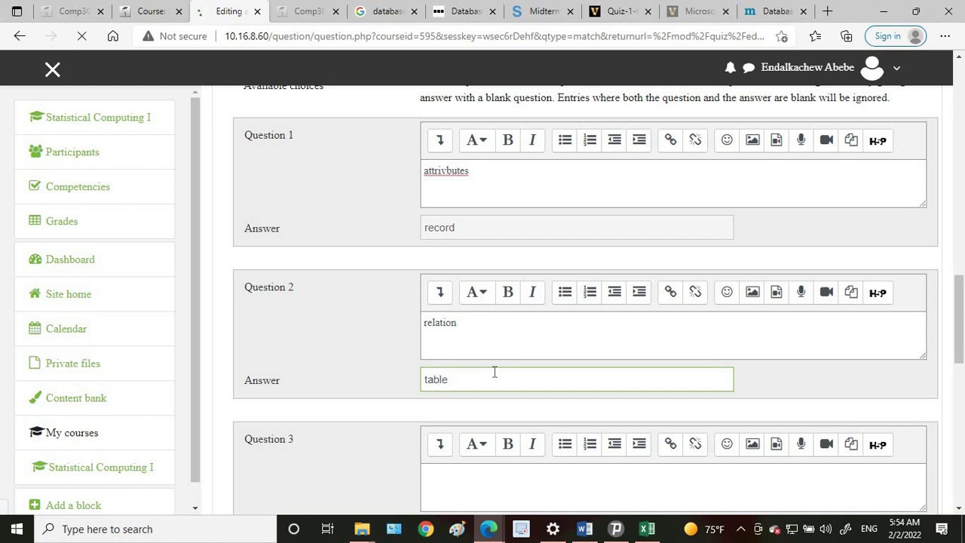
pyautogui.scroll(-3, 494, 370)
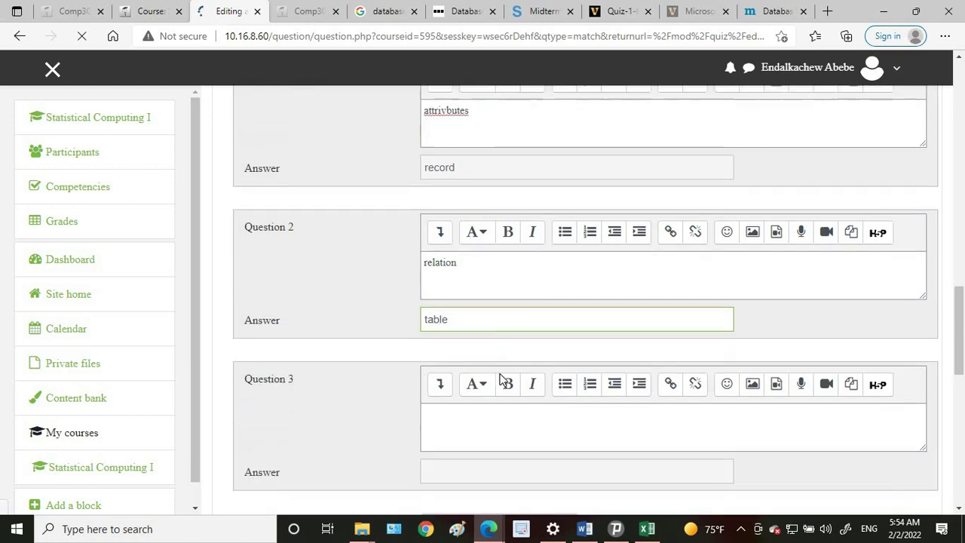
pyautogui.click(468, 271)
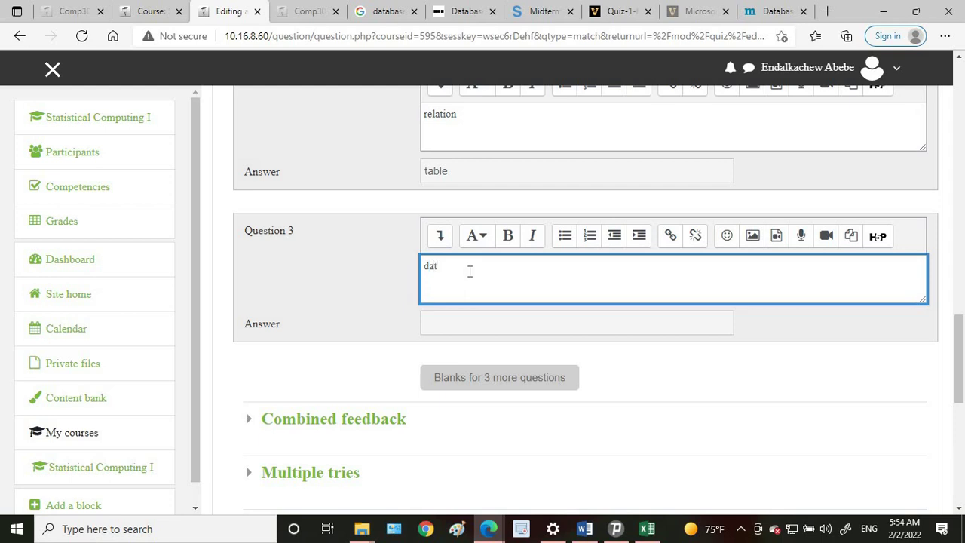
pyautogui.click(450, 320)
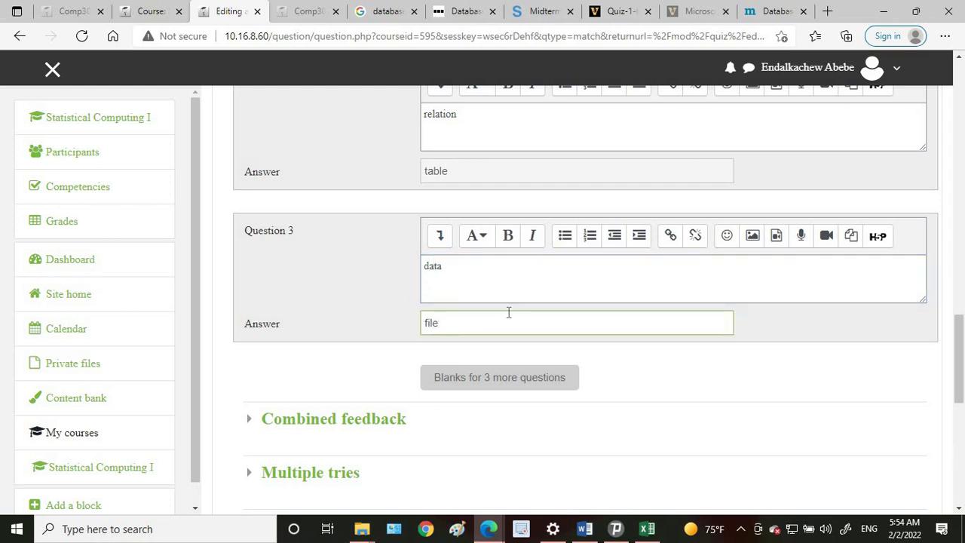
# - Add blanks for three more pairs and begin filling the fourth pair
pyautogui.click(511, 377)
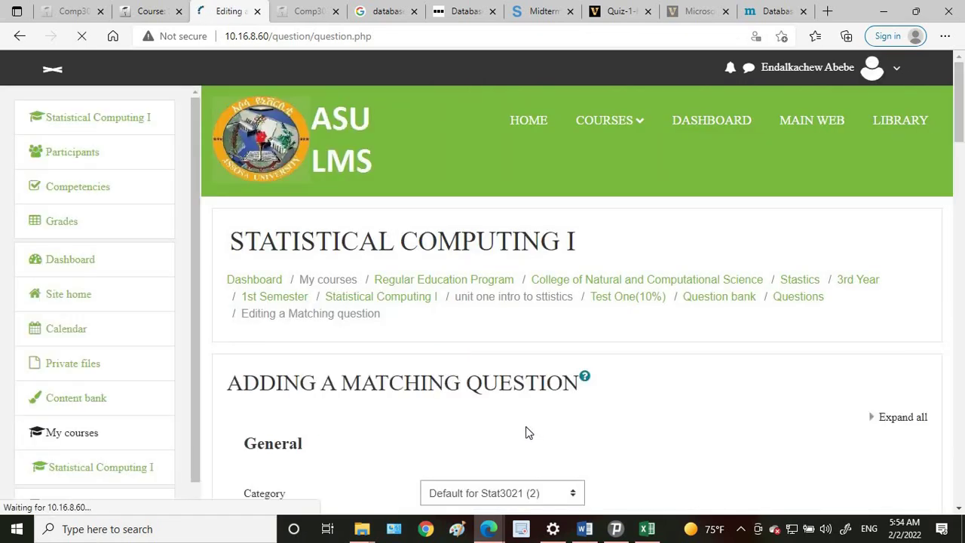
pyautogui.scroll(-10, 527, 430)
pyautogui.scroll(-8, 527, 441)
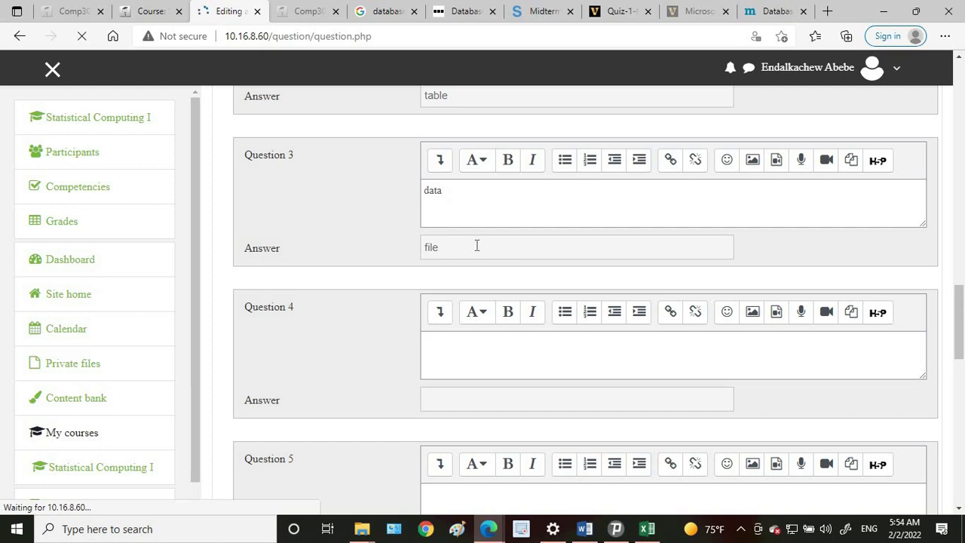
pyautogui.click(476, 346)
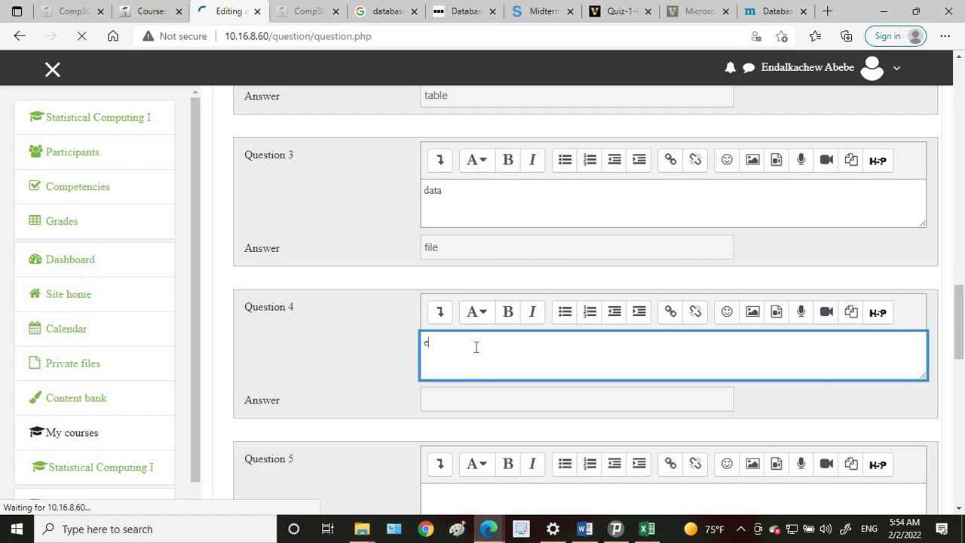
pyautogui.write('d')
pyautogui.scroll(-3, 476, 405)
# - Enter 'database' as the fifth answer and move 'erd' from question 4 into its answer
pyautogui.click(477, 284)
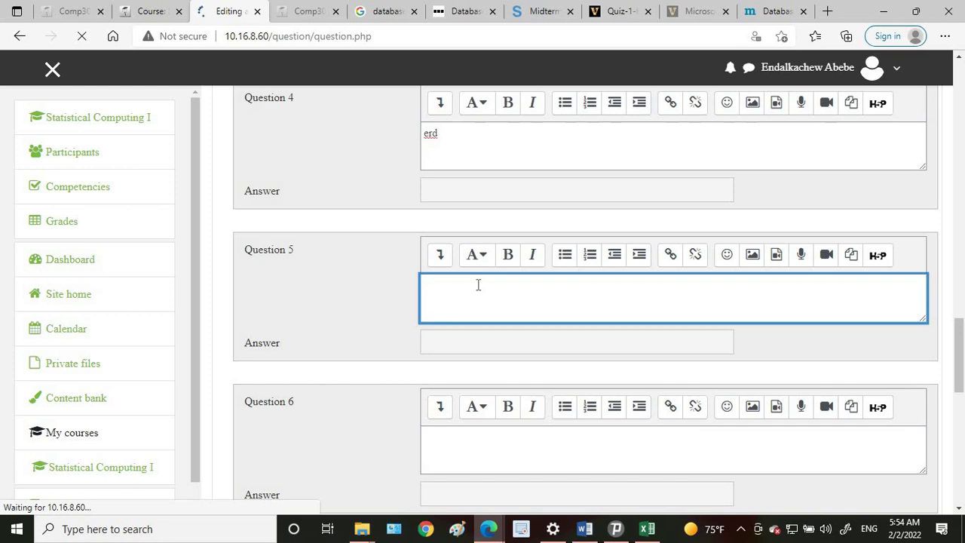
pyautogui.click(469, 348)
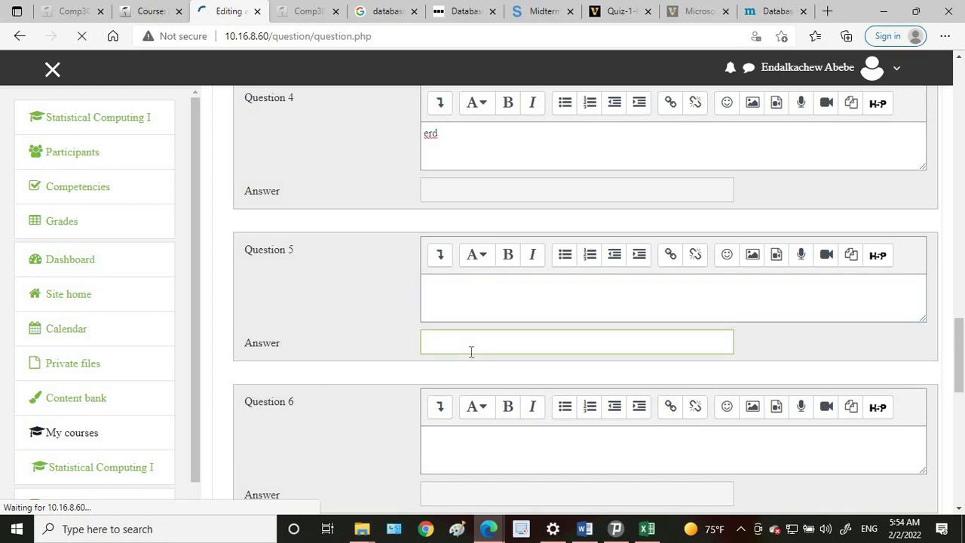
pyautogui.write('database')
pyautogui.scroll(-4, 478, 369)
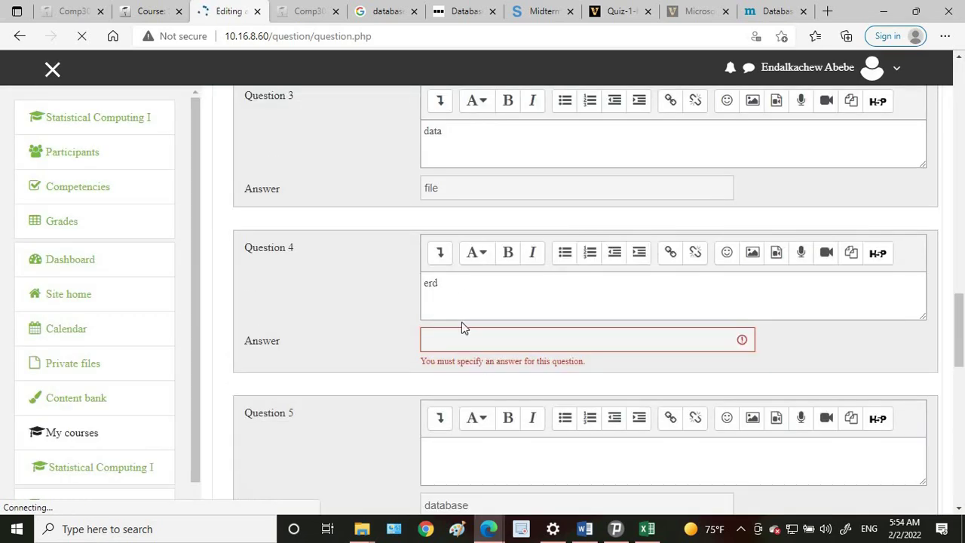
pyautogui.moveTo(466, 294); pyautogui.dragTo(371, 287)
pyautogui.press('BackSpace')
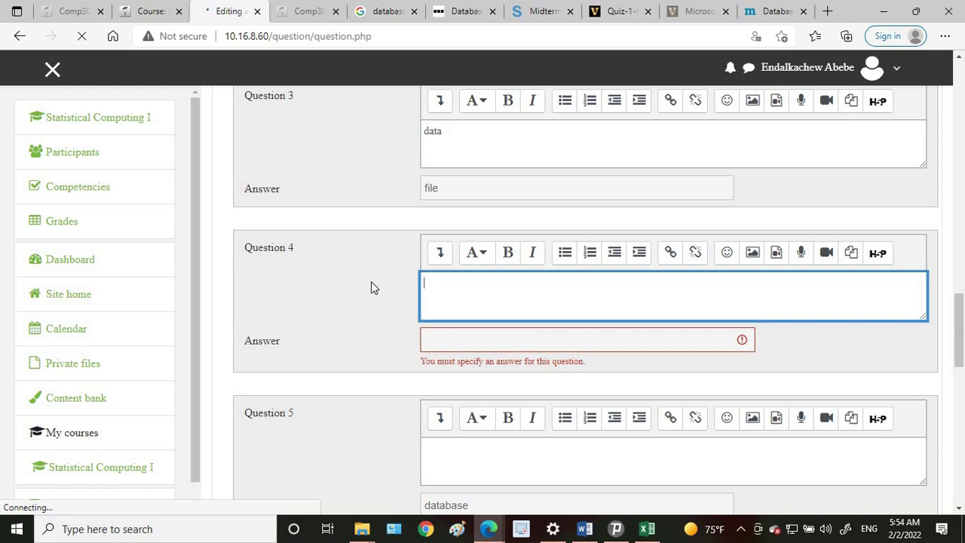
pyautogui.click(441, 331)
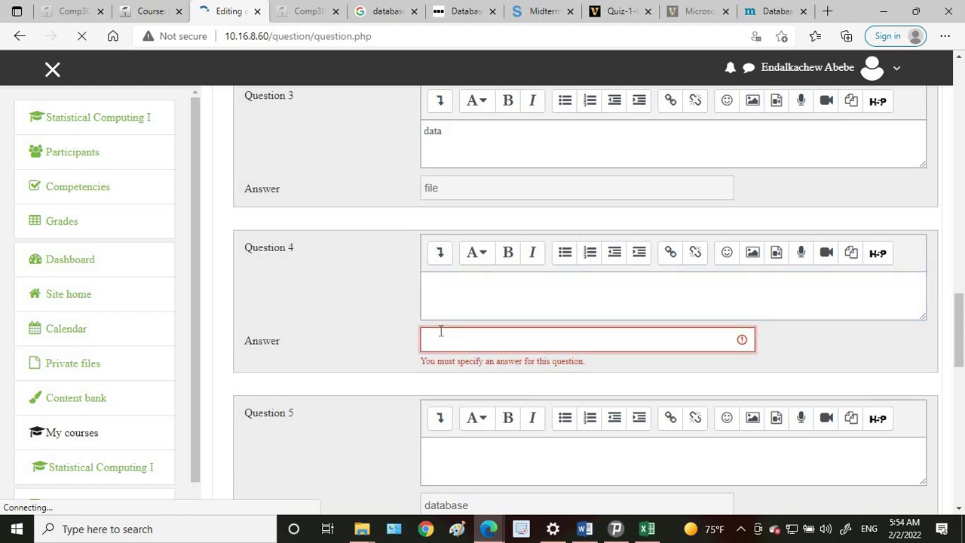
pyautogui.write('erd')
pyautogui.scroll(-7, 467, 360)
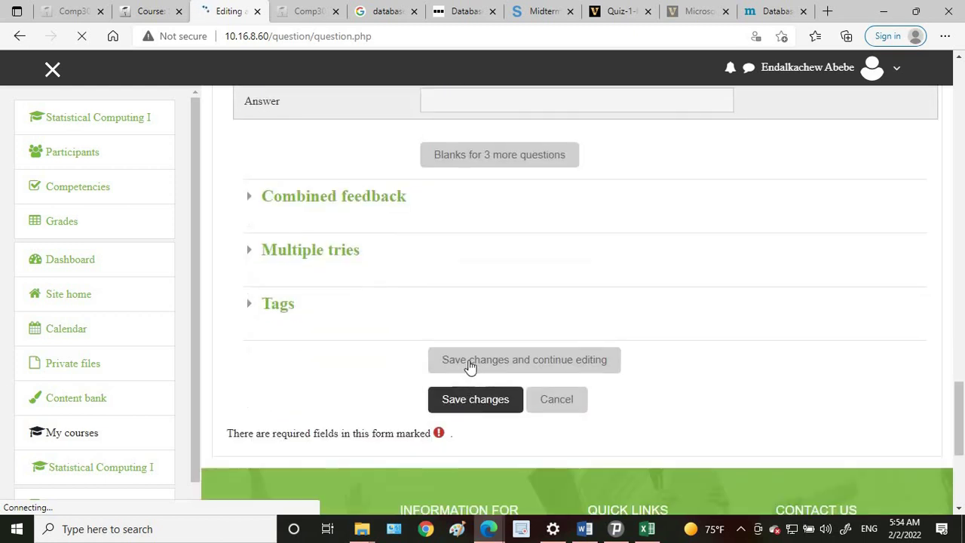
# - Save the matching question and add a new Short answer question after page 3
pyautogui.click(468, 401)
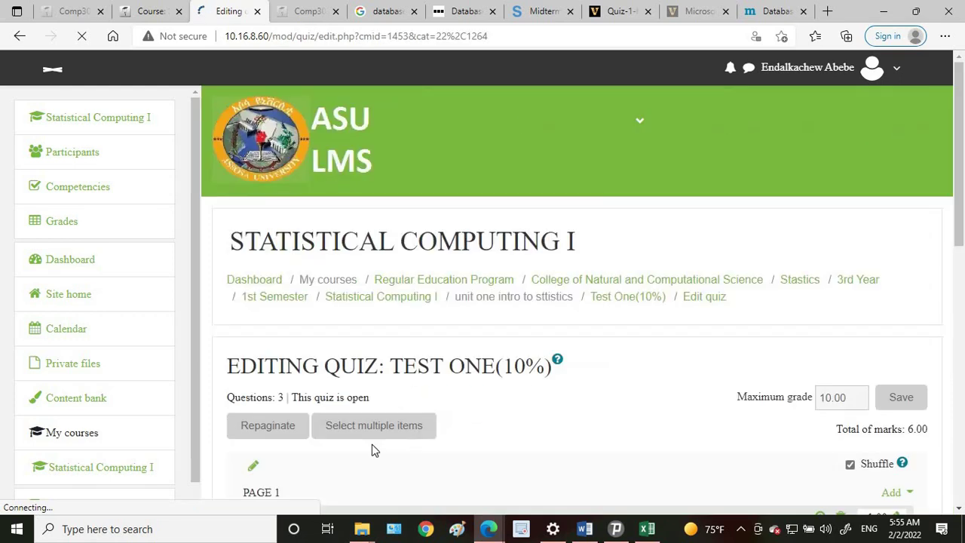
pyautogui.scroll(-4, 496, 399)
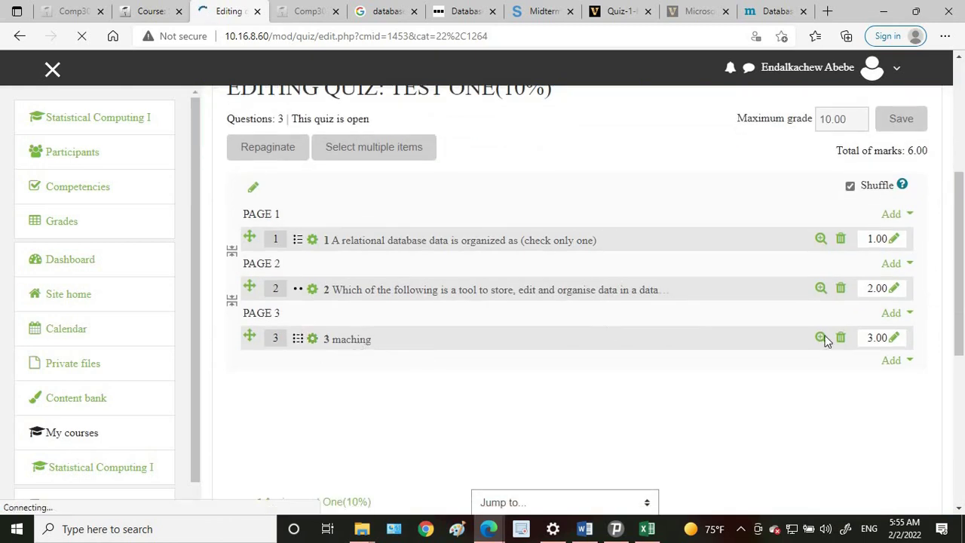
pyautogui.click(892, 360)
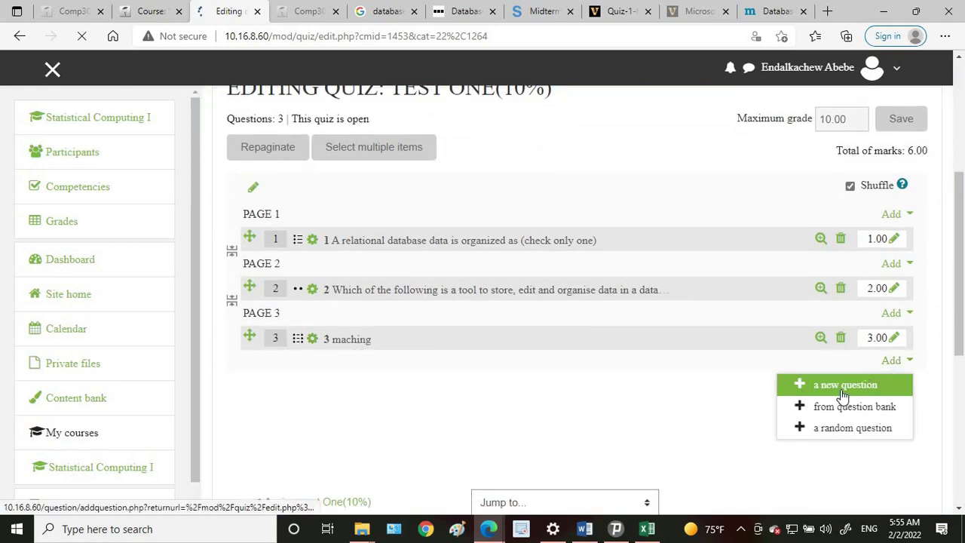
pyautogui.click(842, 394)
pyautogui.click(384, 228)
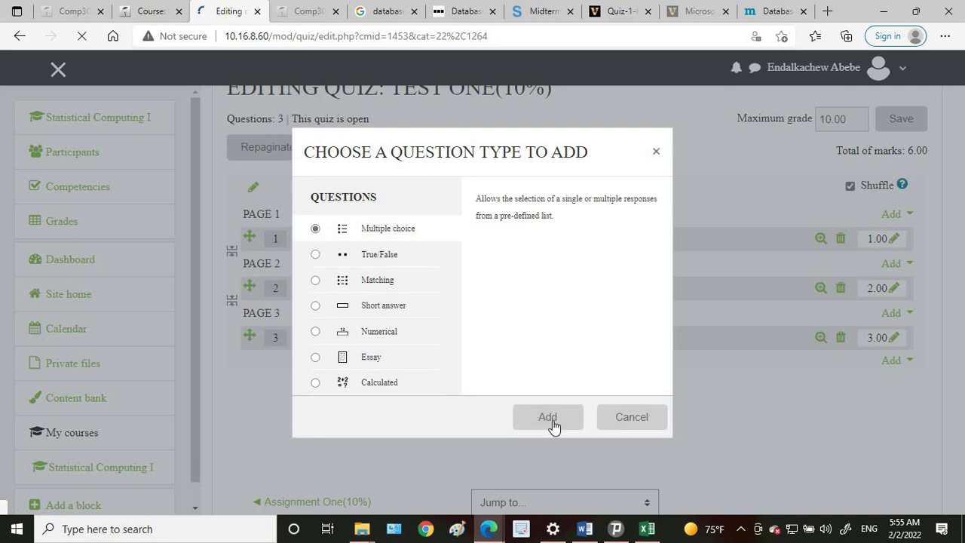
pyautogui.click(347, 305)
pyautogui.click(530, 415)
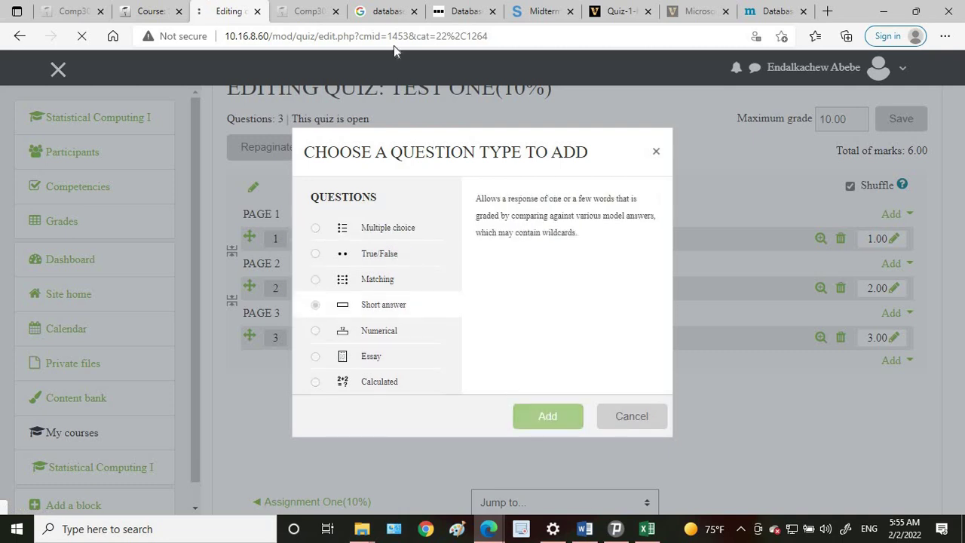
# - Copy question 3's wording from the BBC Bitesize database quiz for reuse in Moodle
pyautogui.click(461, 12)
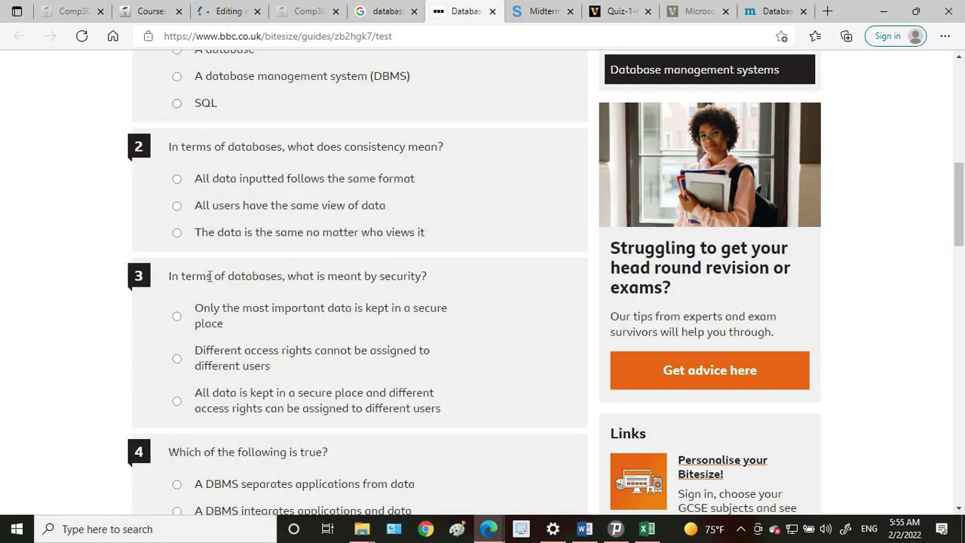
pyautogui.moveTo(169, 275); pyautogui.dragTo(381, 281)
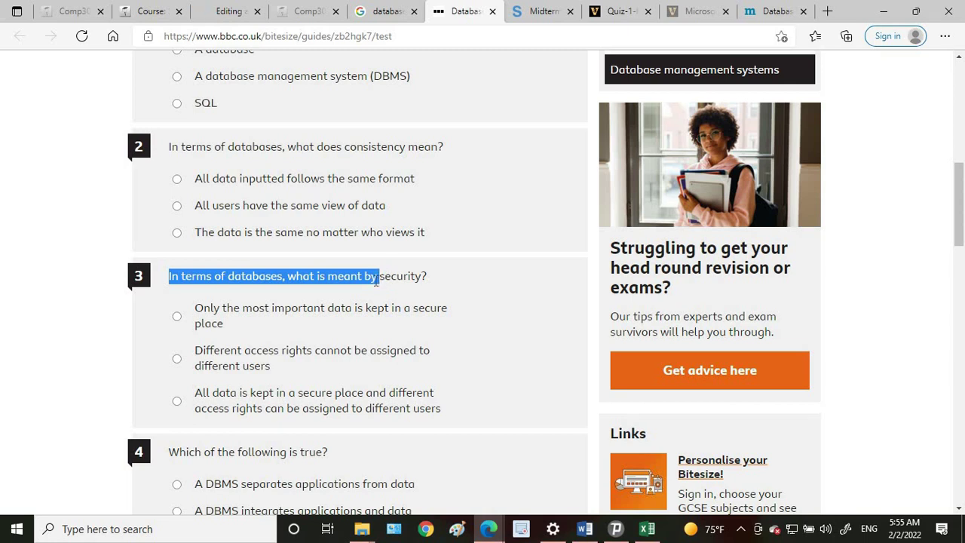
pyautogui.rightClick(377, 277)
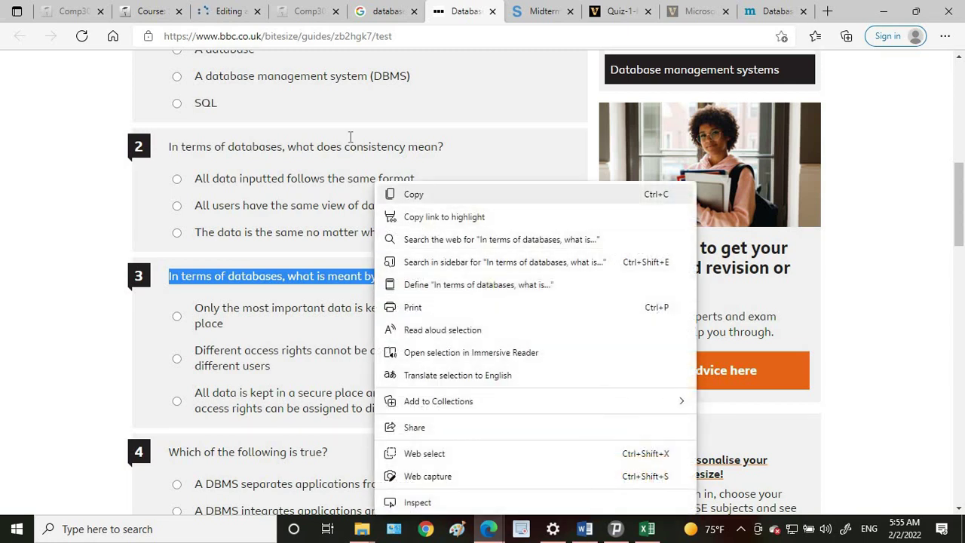
pyautogui.click(413, 194)
pyautogui.click(230, 12)
pyautogui.scroll(-3, 490, 377)
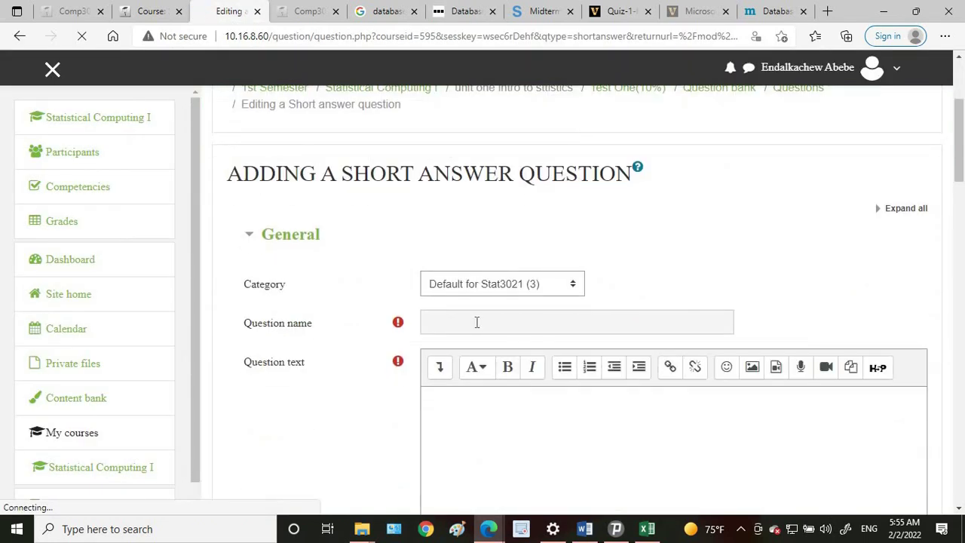
# - Name the short answer question 4, correcting a mistyped 5
pyautogui.click(477, 322)
pyautogui.rightClick(476, 324)
pyautogui.click(453, 313)
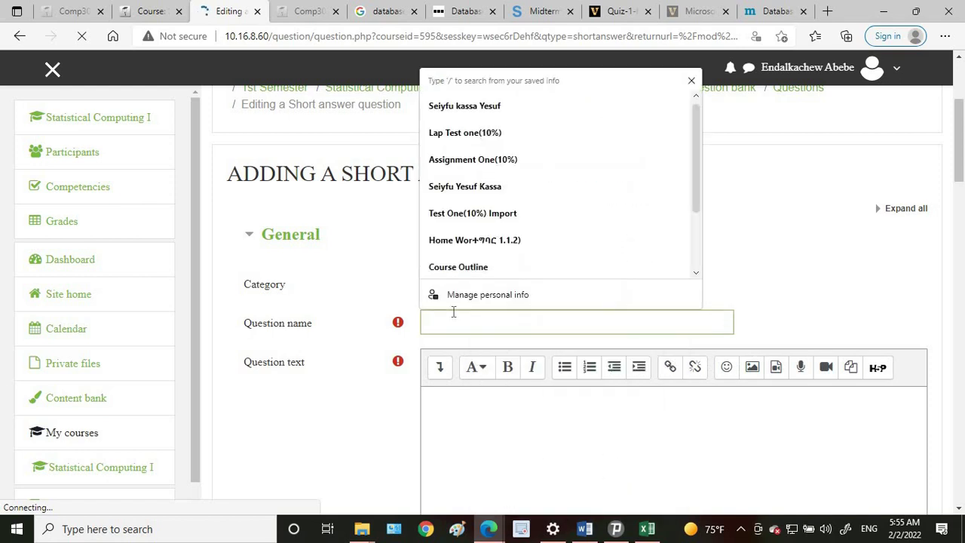
pyautogui.write('5')
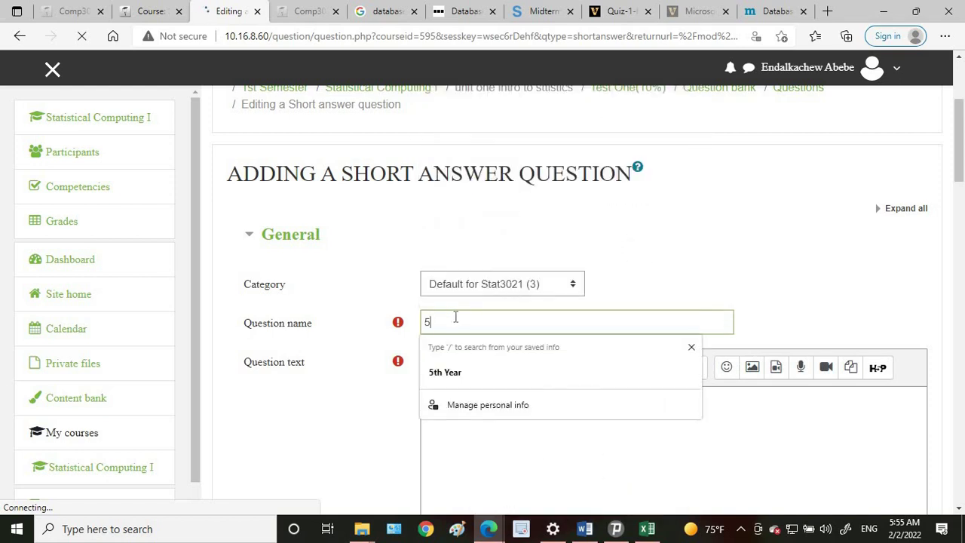
pyautogui.doubleClick(423, 322)
pyautogui.write('4')
# - Paste 'In terms of databases, what is meant by' as the question text, followed by underscores
pyautogui.click(774, 426)
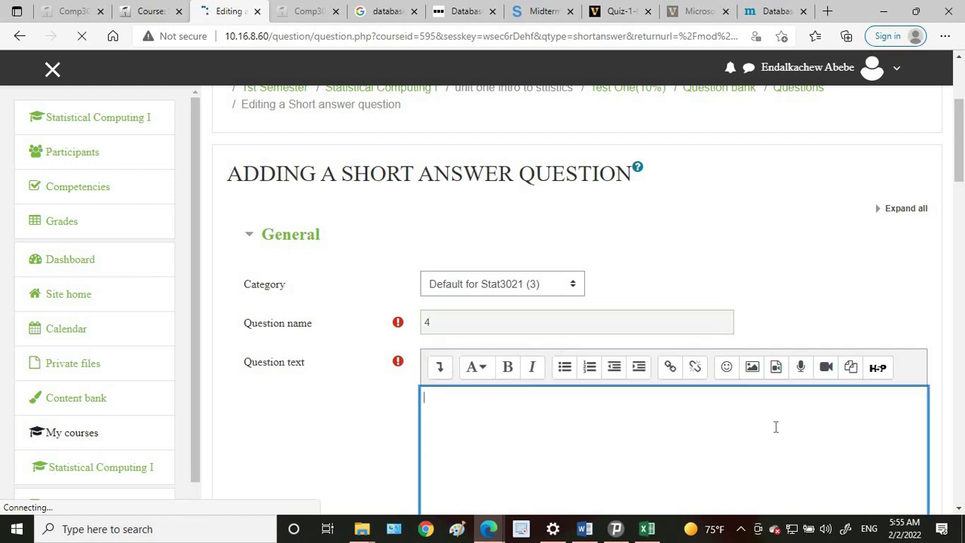
pyautogui.hotkey('ctrl', 'v')
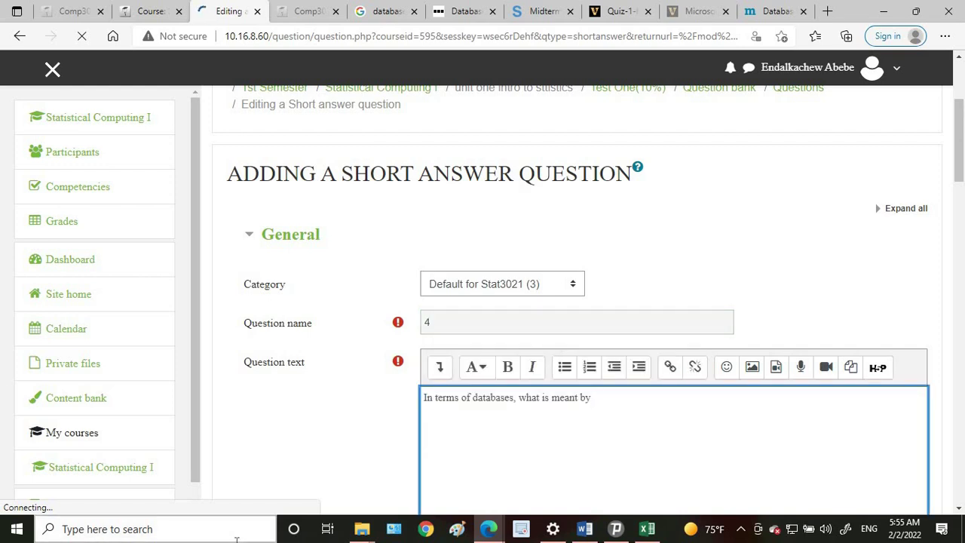
pyautogui.write('>>>>>>>>>>>')
pyautogui.press('BackSpace')
pyautogui.press('BackSpace')
pyautogui.press('BackSpace')
pyautogui.press('BackSpace')
pyautogui.press('BackSpace')
pyautogui.press('BackSpace')
pyautogui.press('BackSpace')
pyautogui.write('_______________')
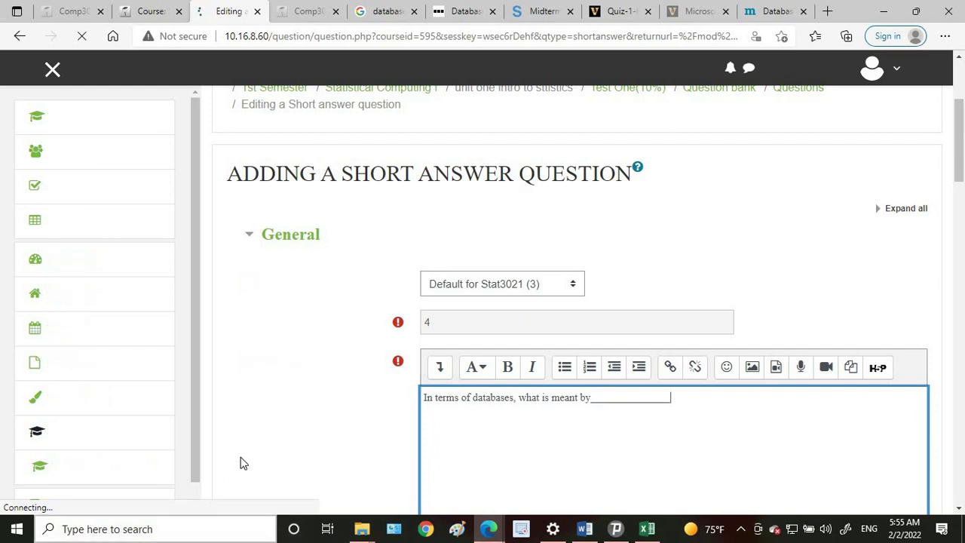
pyautogui.scroll(-5, 243, 463)
pyautogui.press('Tab')
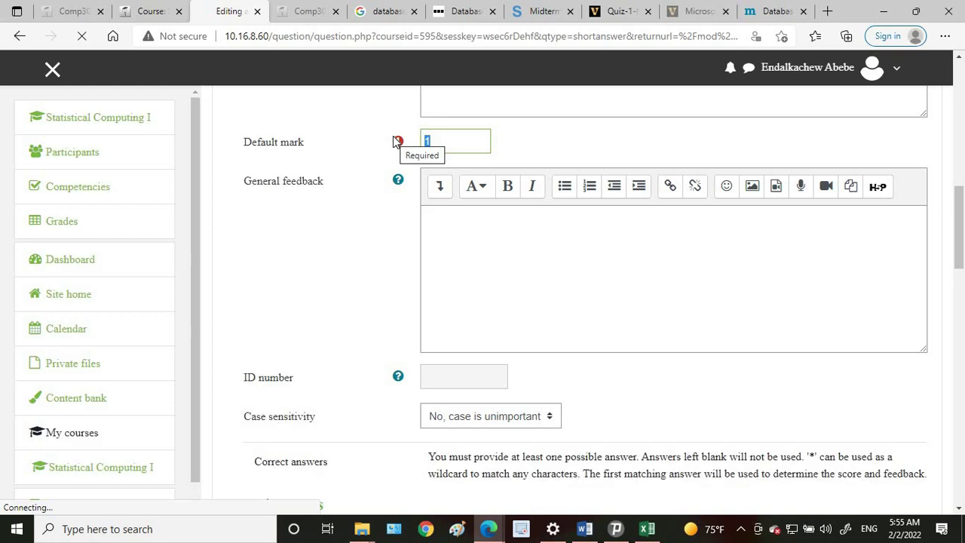
# - Set the default mark to 4 and accept 'relation' as answer 1 at 100%
pyautogui.write('4')
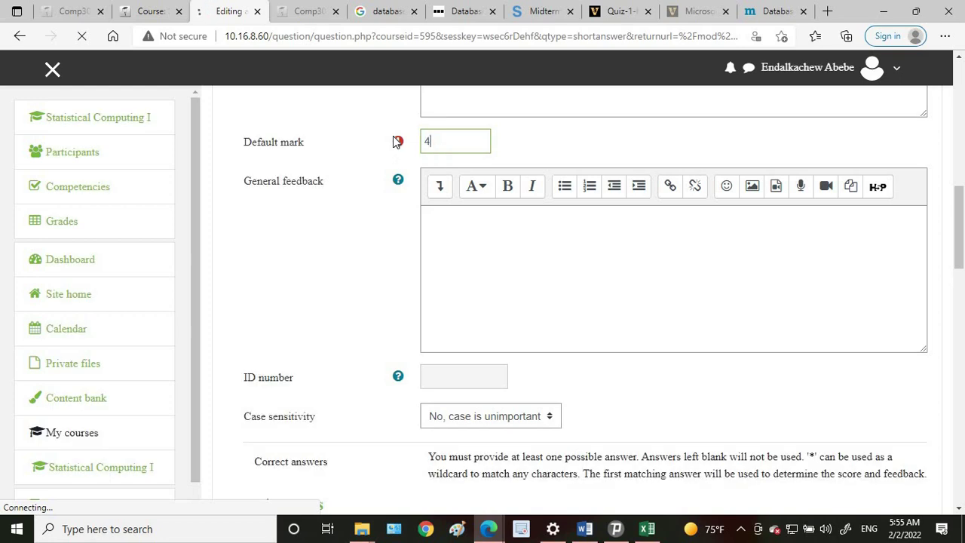
pyautogui.click(524, 267)
pyautogui.scroll(-4, 528, 275)
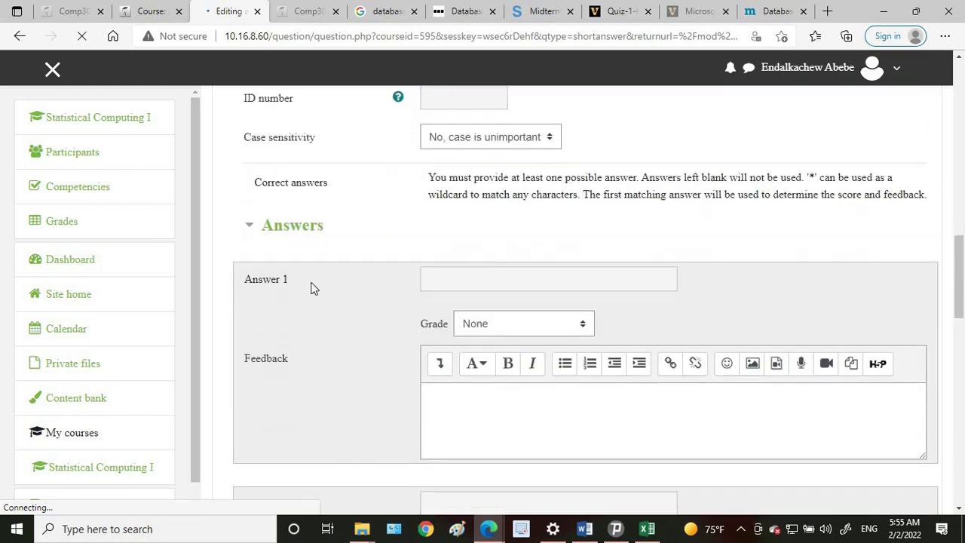
pyautogui.click(483, 277)
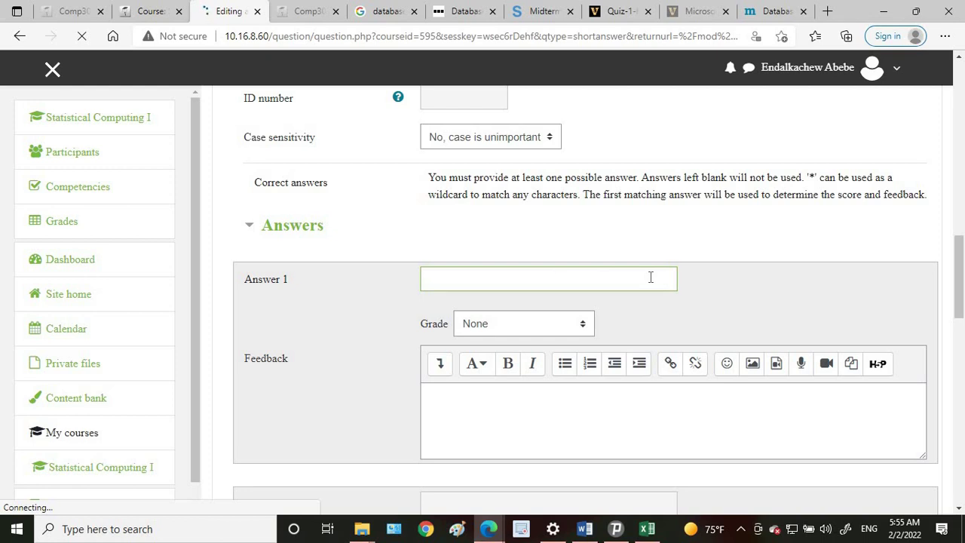
pyautogui.write('relation')
pyautogui.click(485, 325)
pyautogui.click(508, 61)
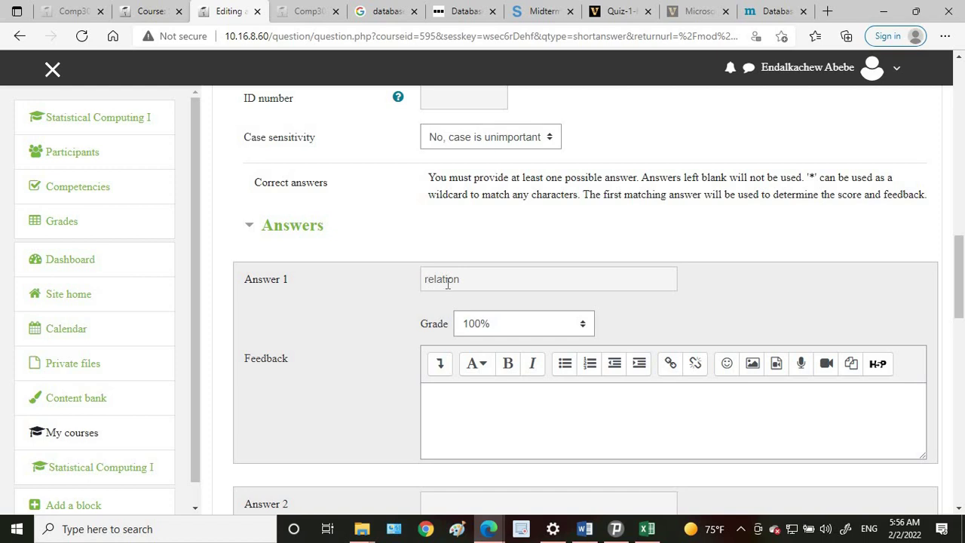
# - Add 'RELATION' as answer 2 at 100% and 'Relation' as answer 3
pyautogui.scroll(-3, 447, 283)
pyautogui.click(472, 296)
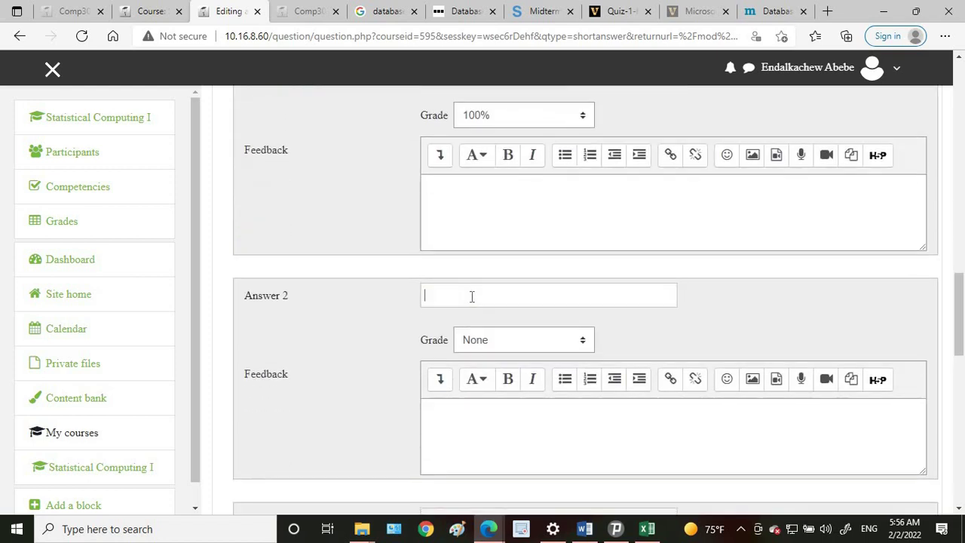
pyautogui.write('RE')
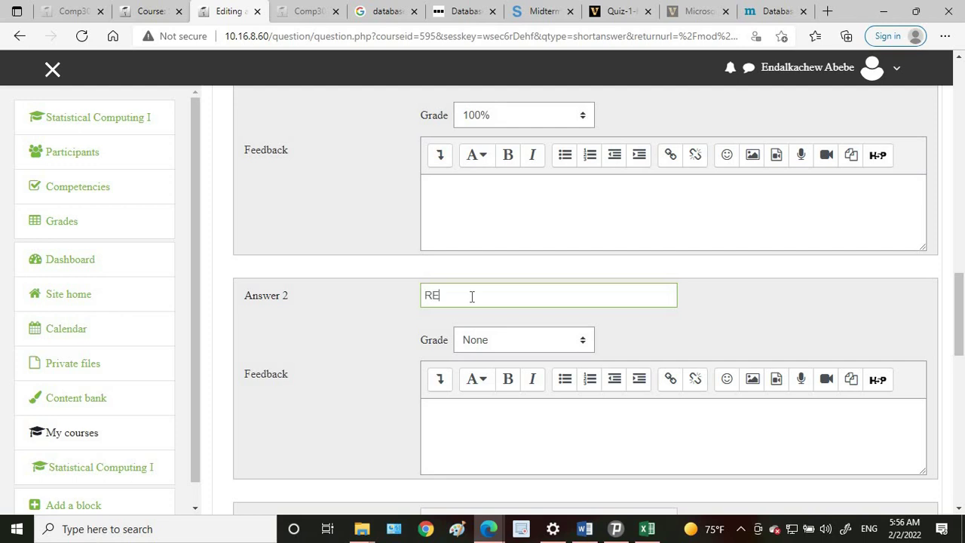
pyautogui.write('LATION')
pyautogui.click(505, 339)
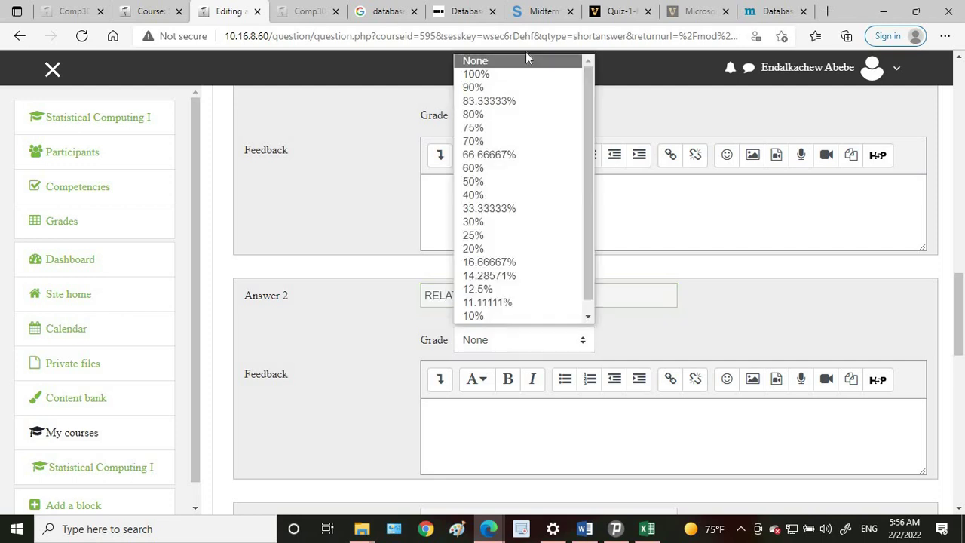
pyautogui.click(508, 76)
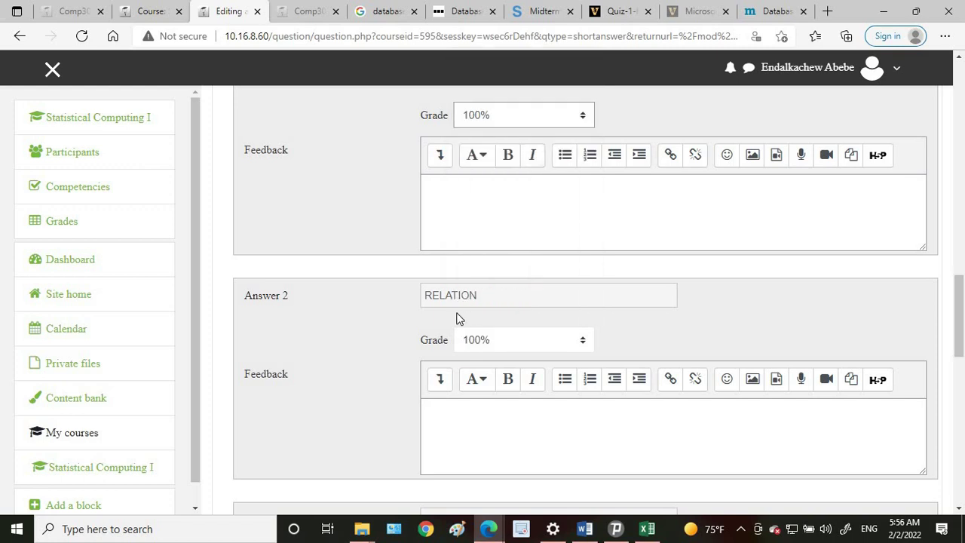
pyautogui.scroll(-2, 460, 324)
pyautogui.click(465, 315)
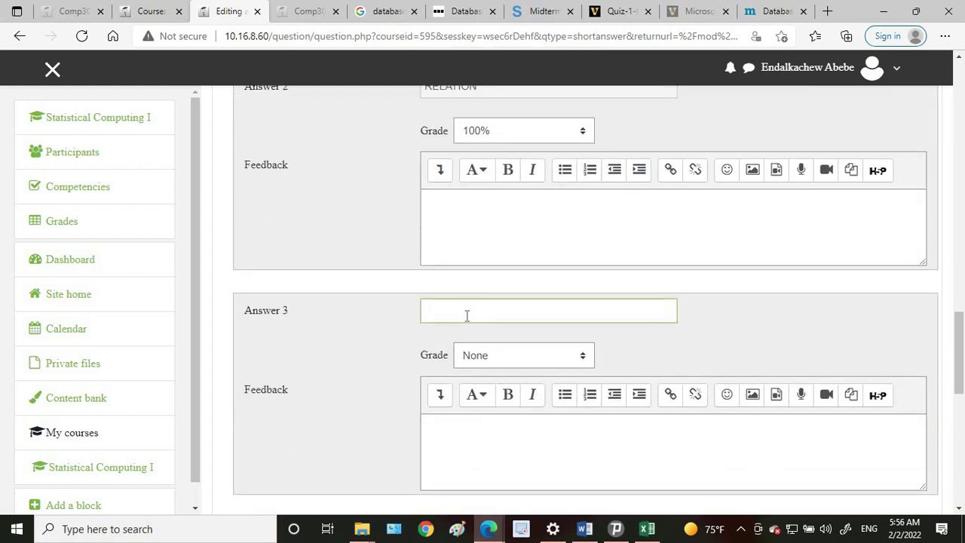
pyautogui.write('Relation')
pyautogui.scroll(-2, 490, 351)
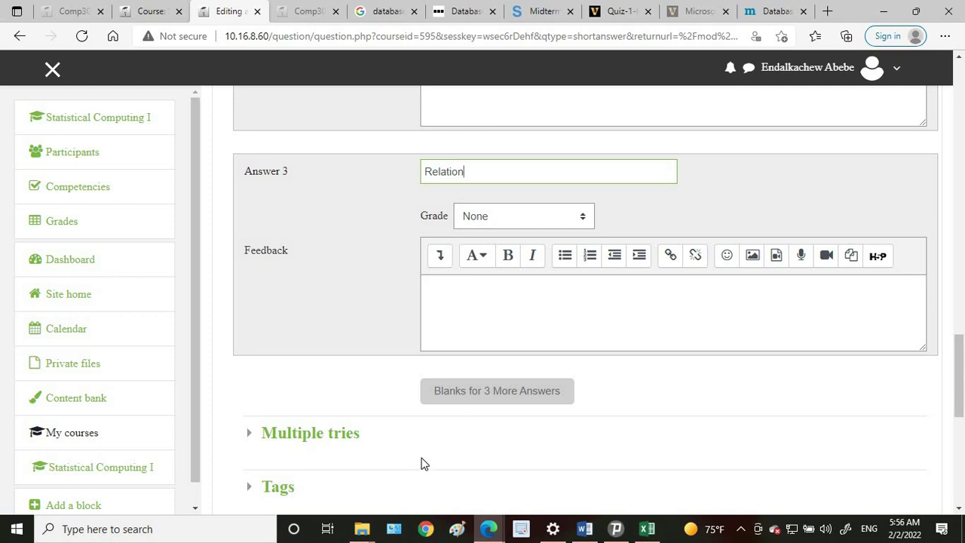
pyautogui.scroll(-2, 425, 475)
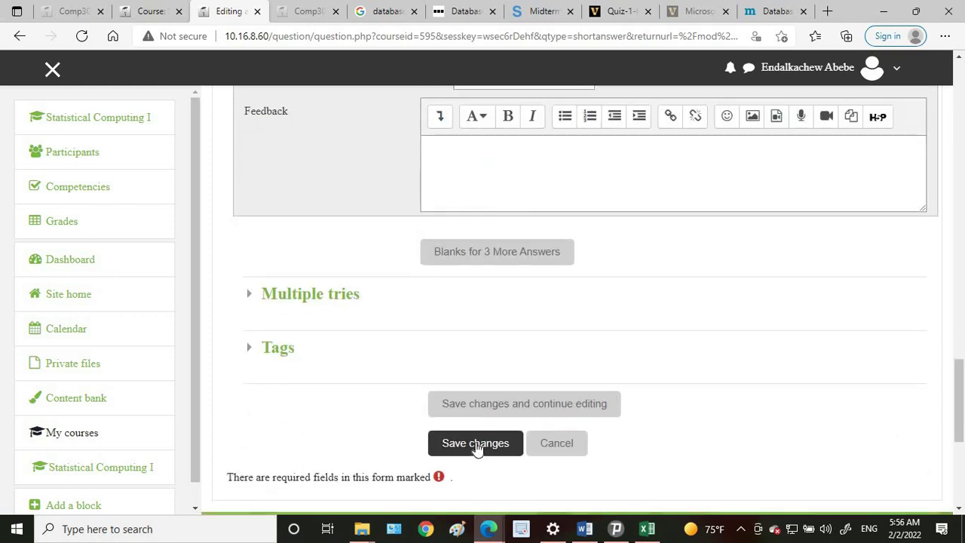
pyautogui.click(492, 445)
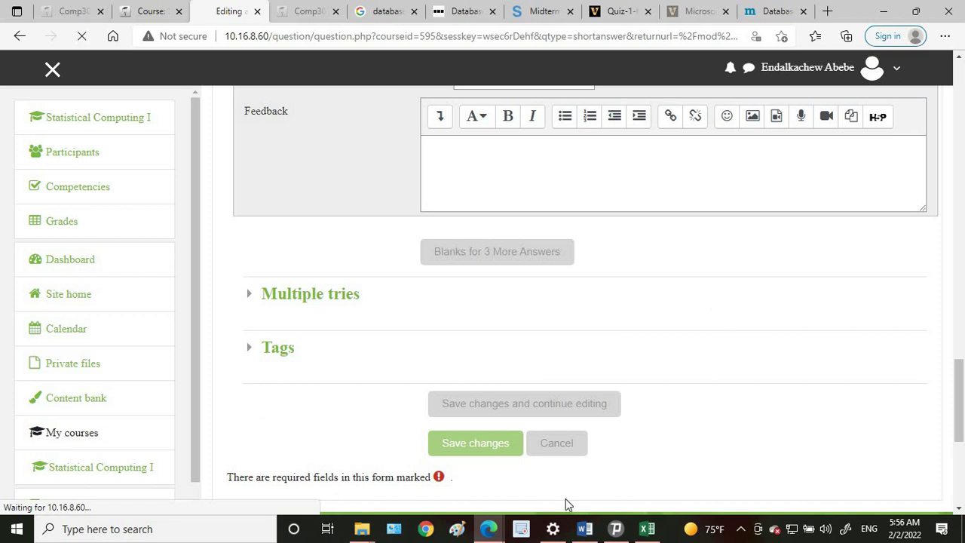
pyautogui.scroll(-3, 648, 377)
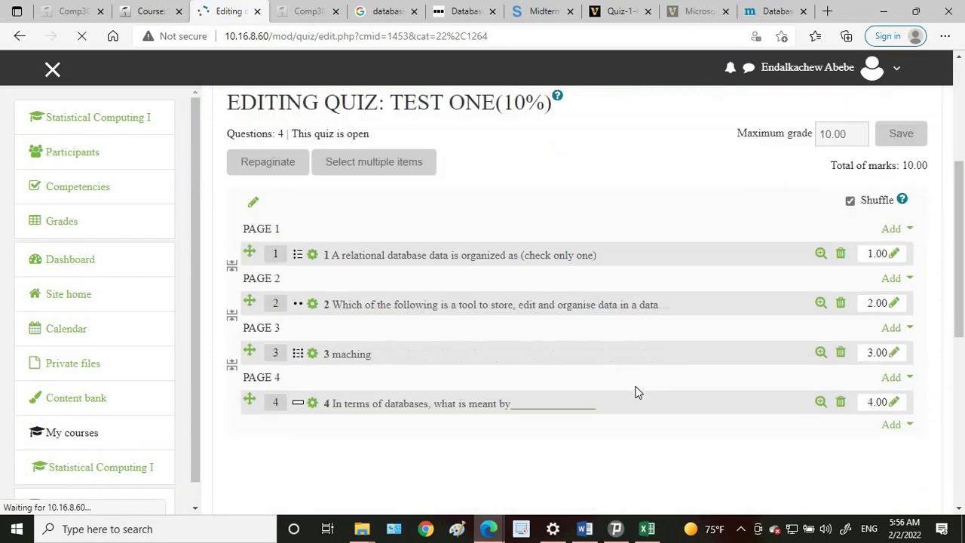
pyautogui.scroll(-2, 635, 392)
pyautogui.click(893, 271)
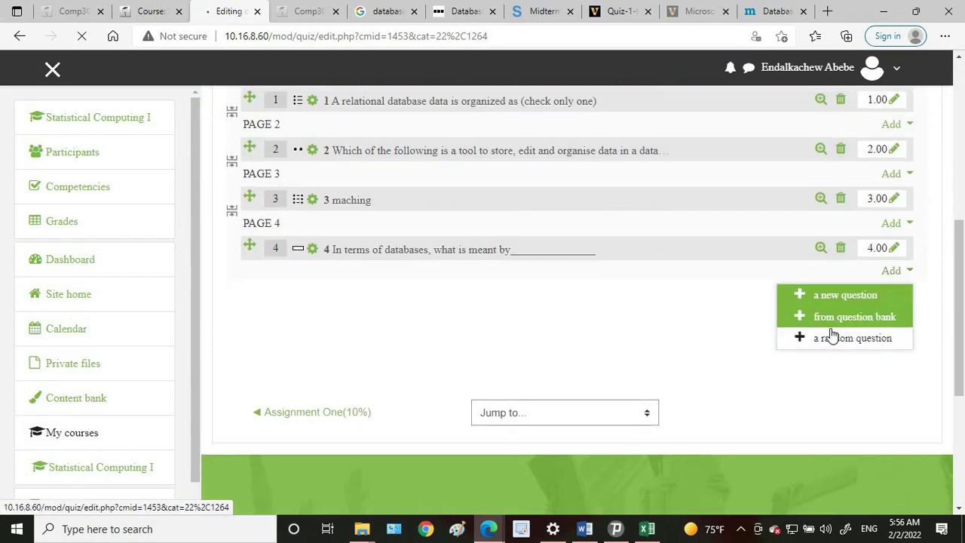
pyautogui.click(847, 298)
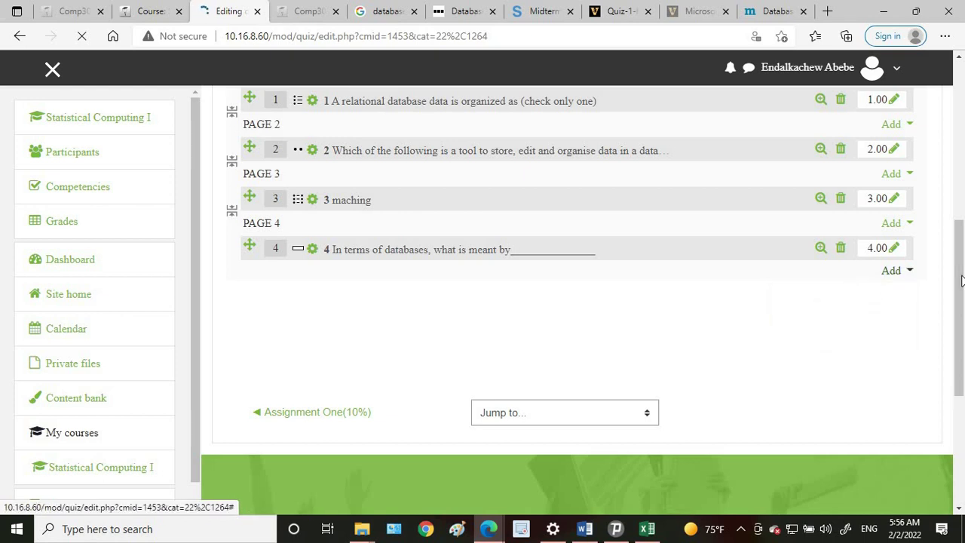
pyautogui.moveTo(960, 280)
pyautogui.mouseDown()
pyautogui.moveTo(963, 294)
pyautogui.moveTo(963, 282)
pyautogui.mouseUp()
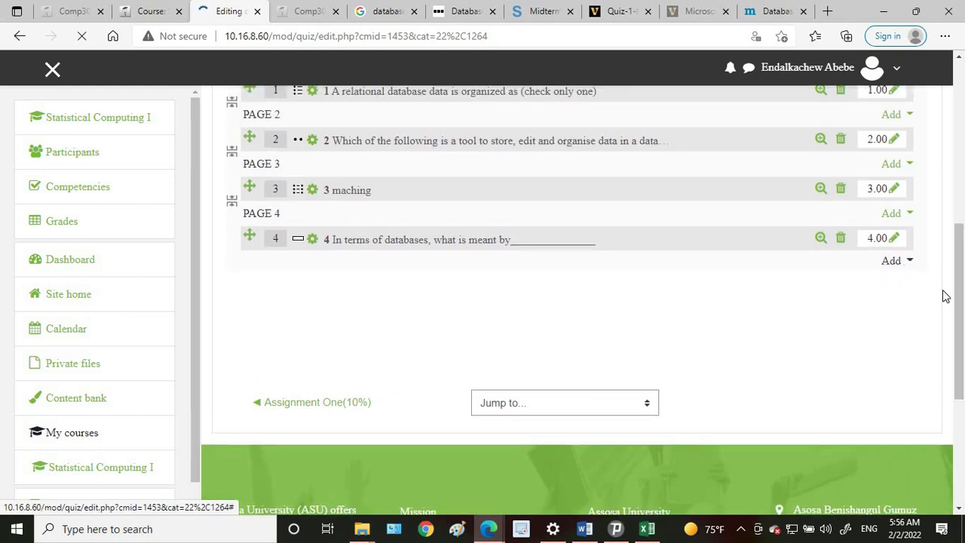
pyautogui.moveTo(960, 261); pyautogui.dragTo(962, 227)
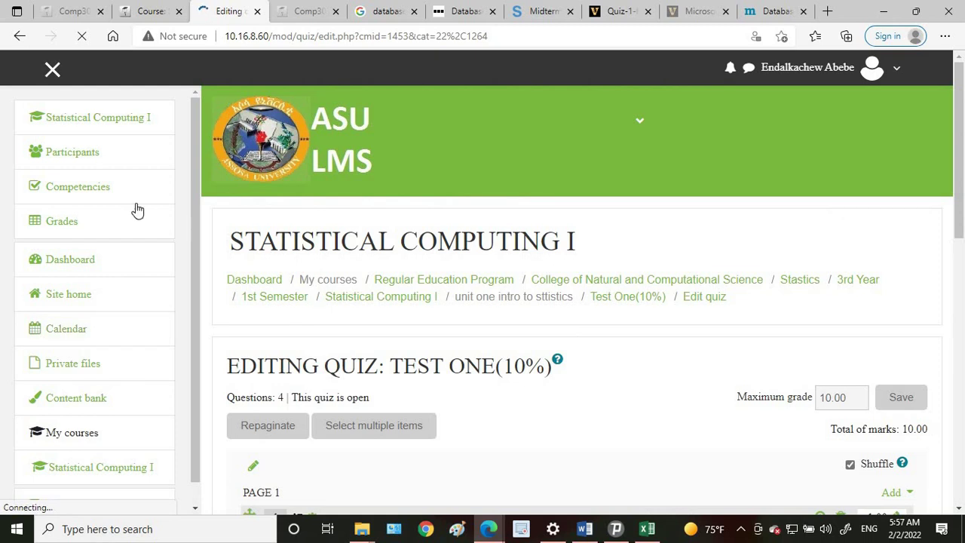
# - Log out of the teacher account and go to the login page
pyautogui.click(894, 70)
pyautogui.click(812, 204)
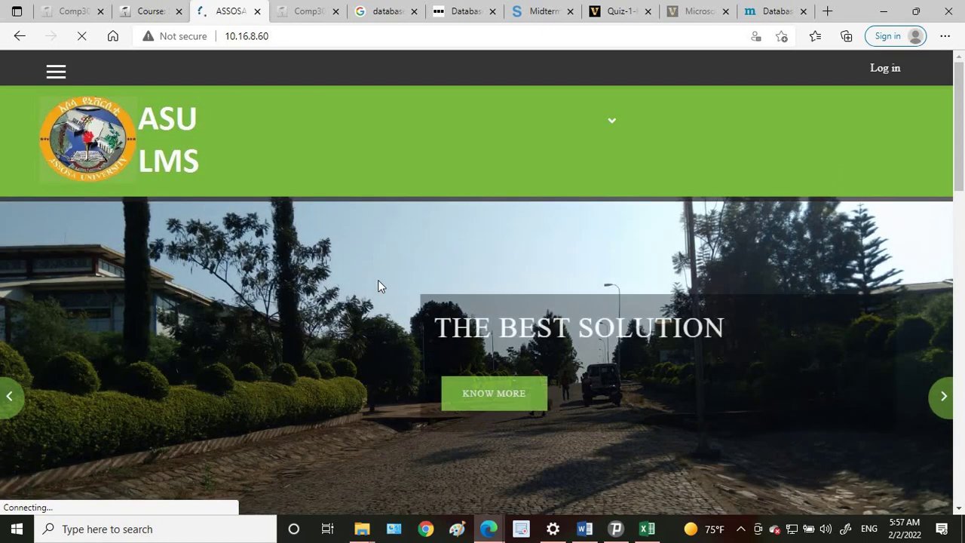
pyautogui.scroll(-4, 389, 283)
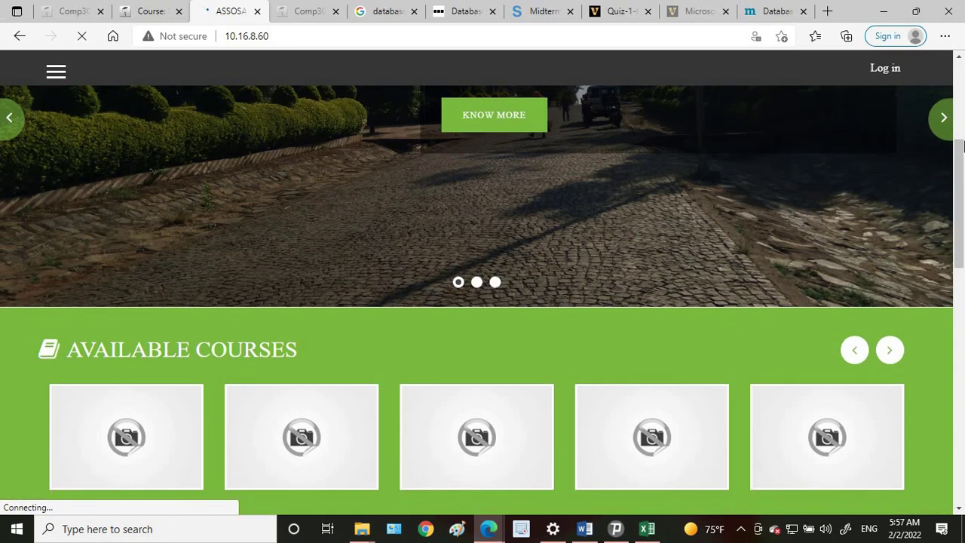
pyautogui.click(878, 68)
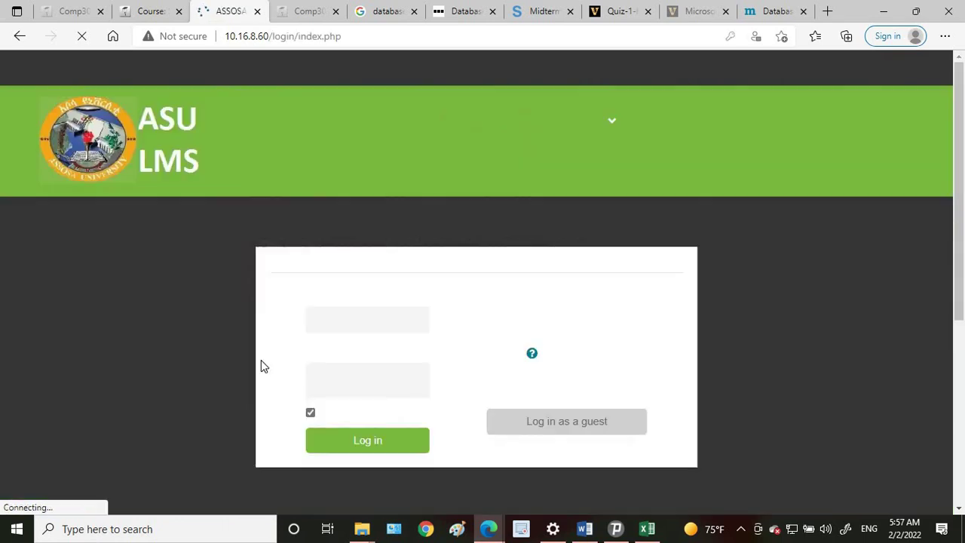
# - Sign in with the student's saved username and the account password
pyautogui.click(394, 318)
pyautogui.hotkey('ctrl', 'a')
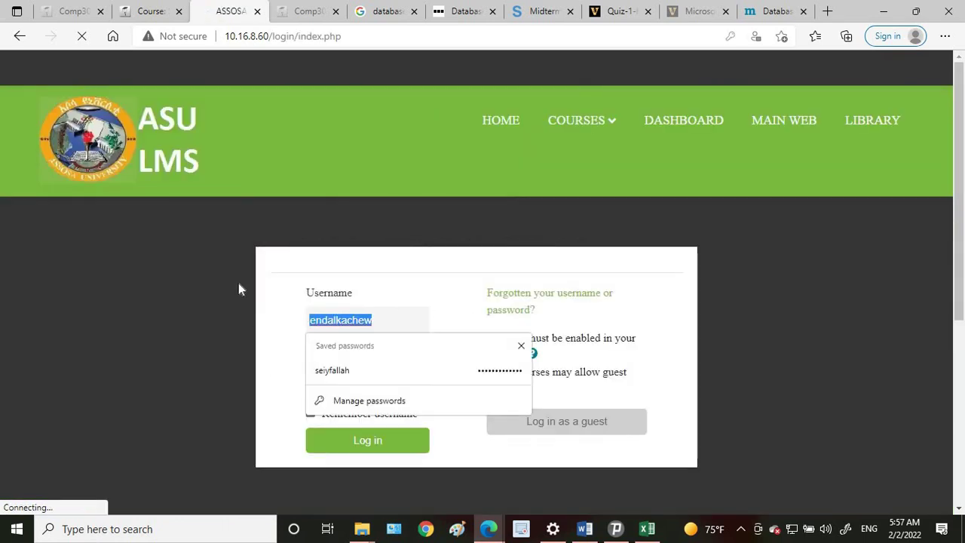
pyautogui.write('ru031712')
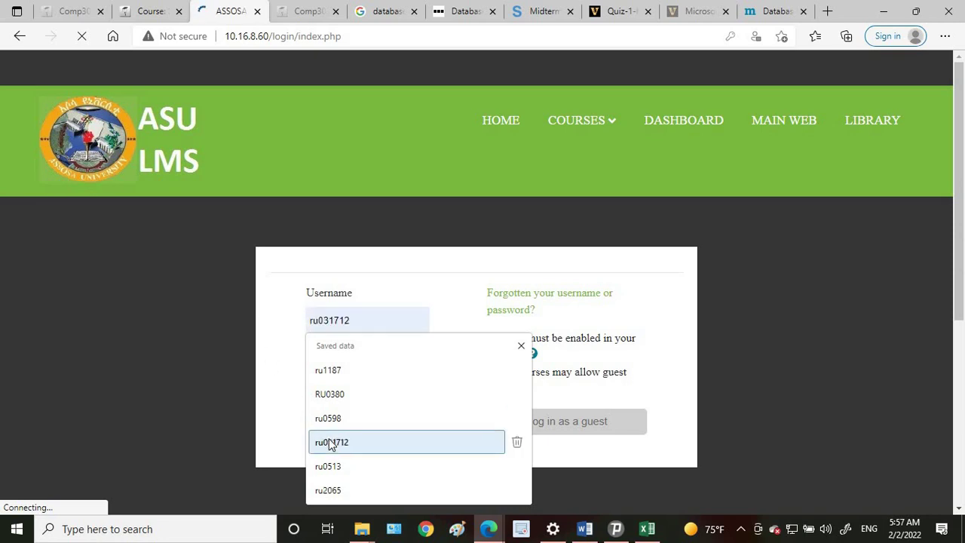
pyautogui.click(329, 442)
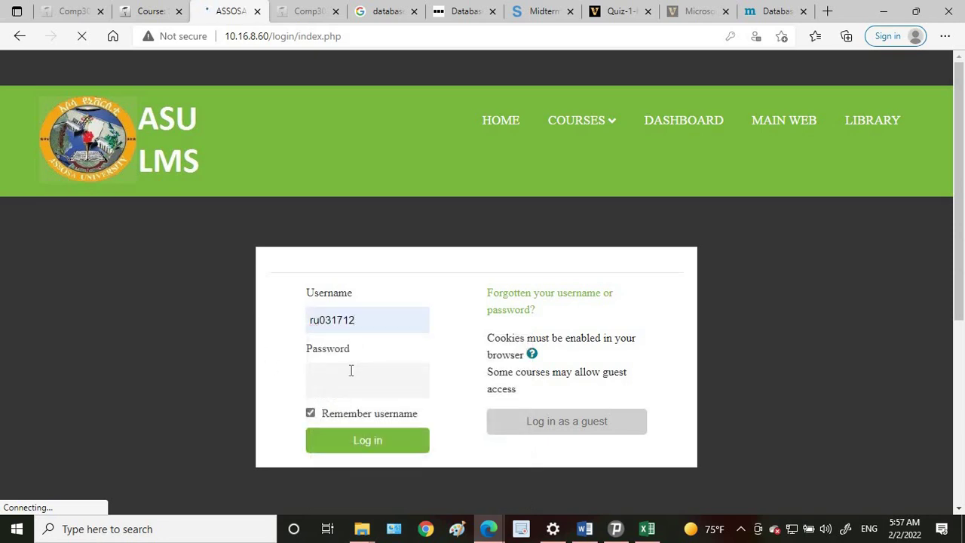
pyautogui.click(350, 370)
pyautogui.write('***')
pyautogui.click(379, 441)
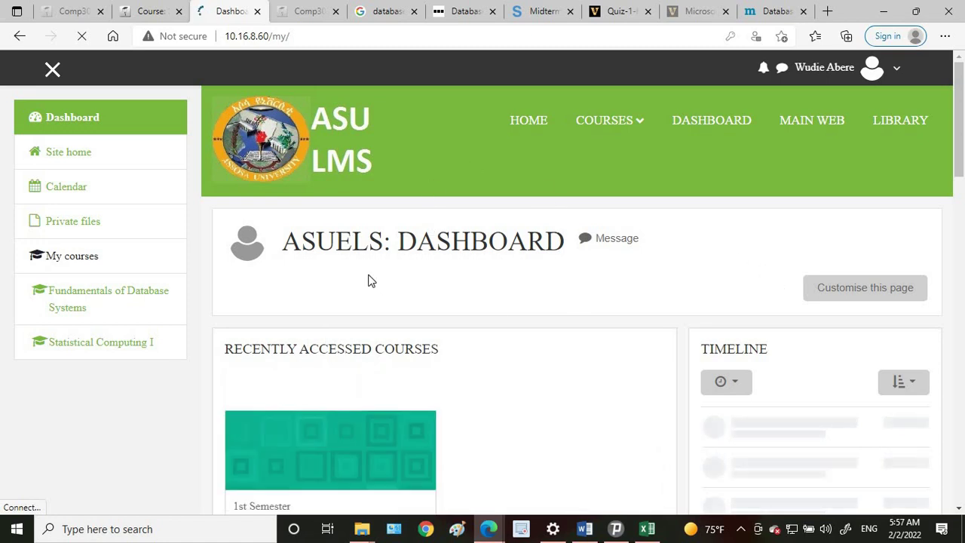
# - Scroll the student dashboard and open the Statistical Computing I course
pyautogui.scroll(-3, 466, 343)
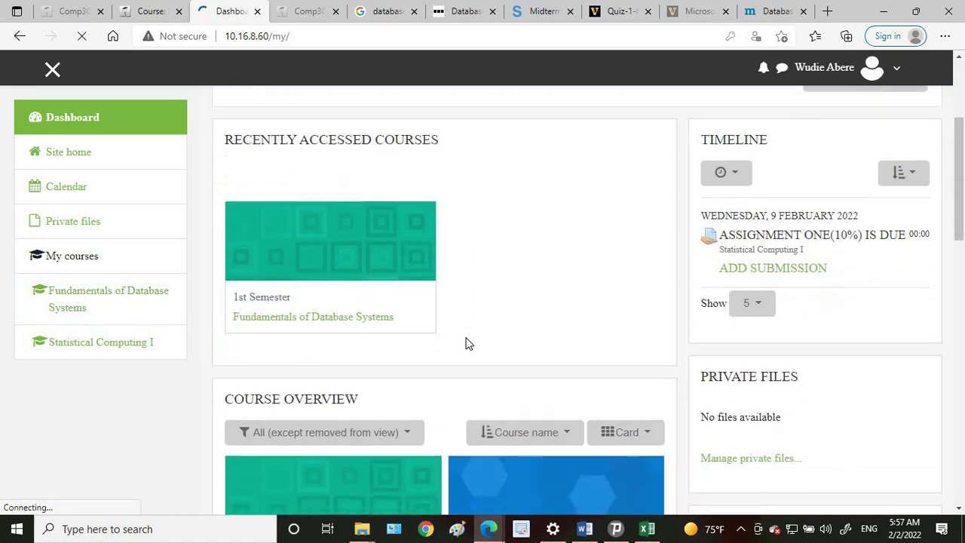
pyautogui.scroll(-3, 324, 322)
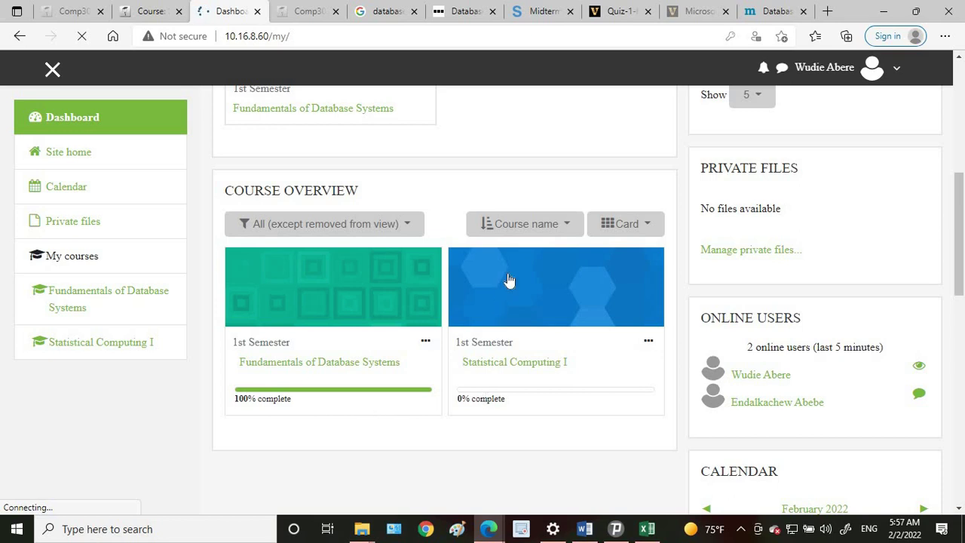
pyautogui.click(551, 359)
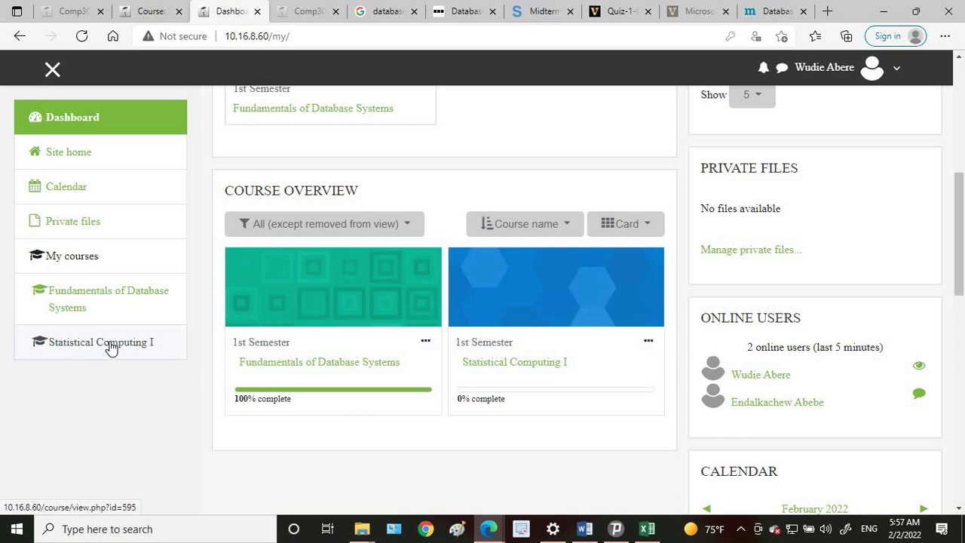
pyautogui.click(137, 346)
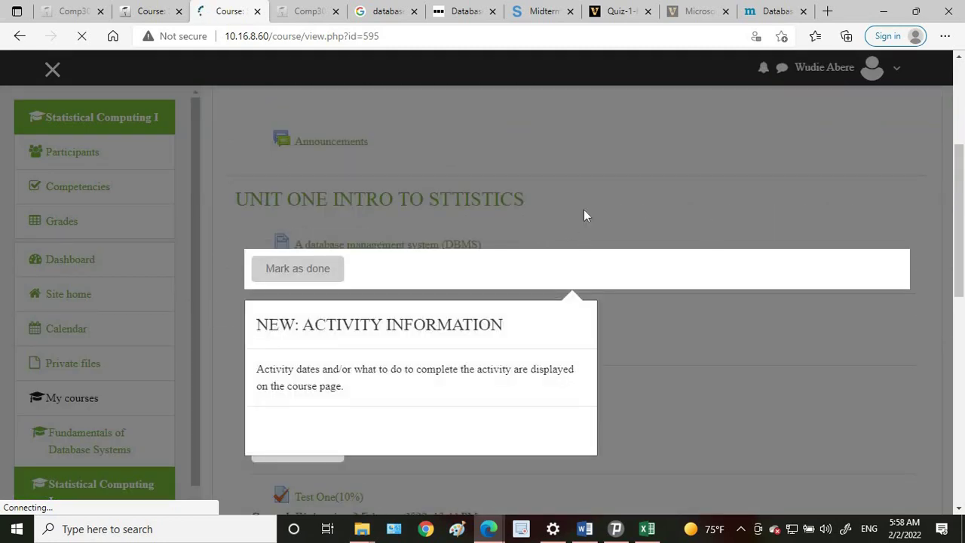
# - Dismiss the tour, read the FIRST CLASS post in Announcements, and go back to the course
pyautogui.click(583, 209)
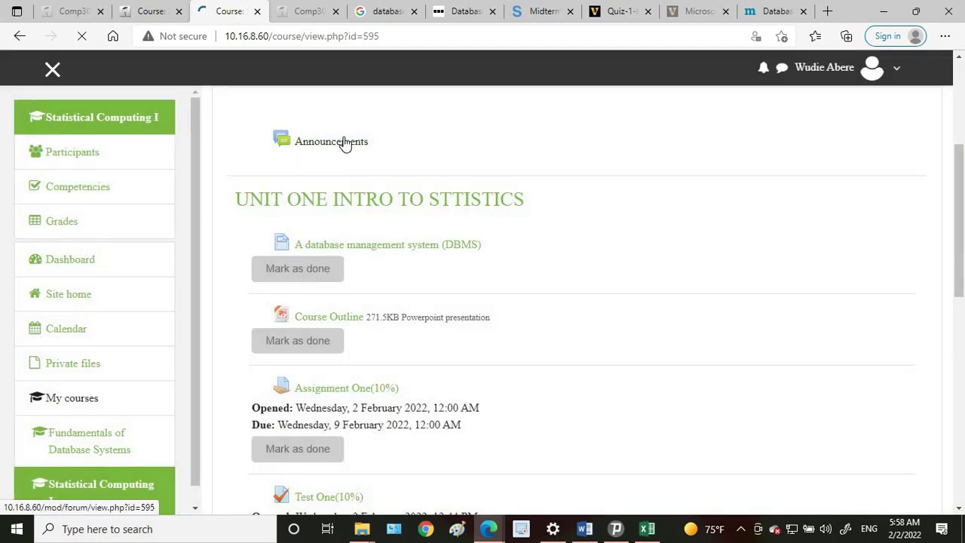
pyautogui.click(346, 145)
pyautogui.scroll(-5, 482, 339)
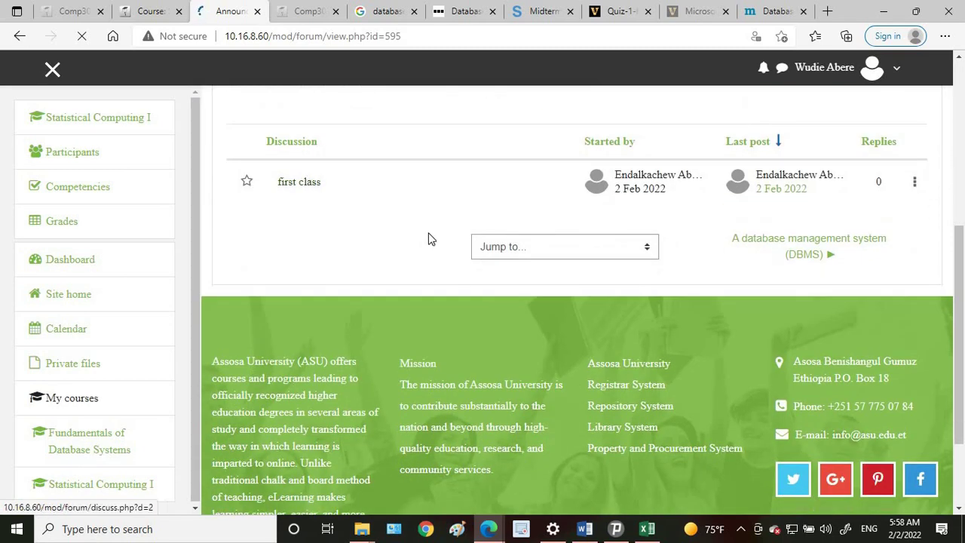
pyautogui.scroll(-4, 572, 301)
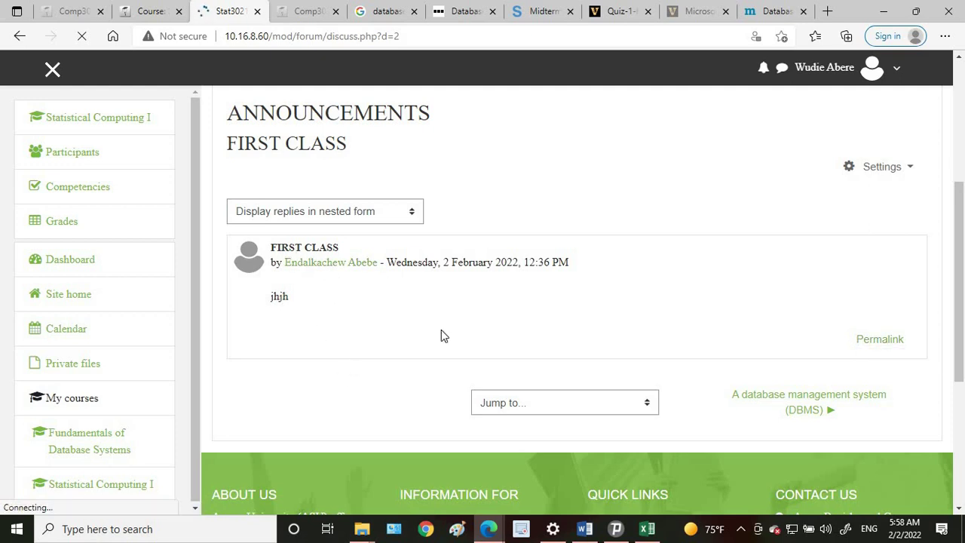
pyautogui.scroll(3, 433, 304)
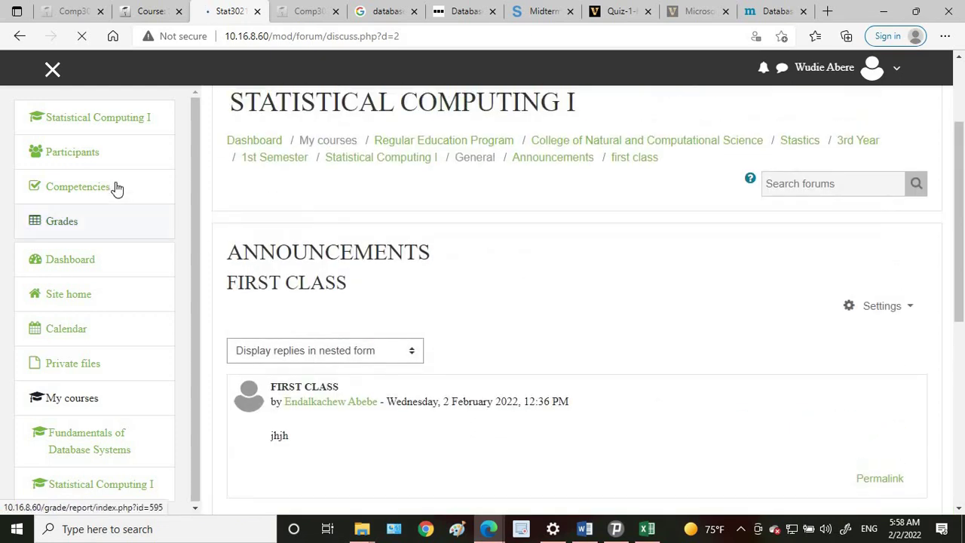
pyautogui.click(20, 36)
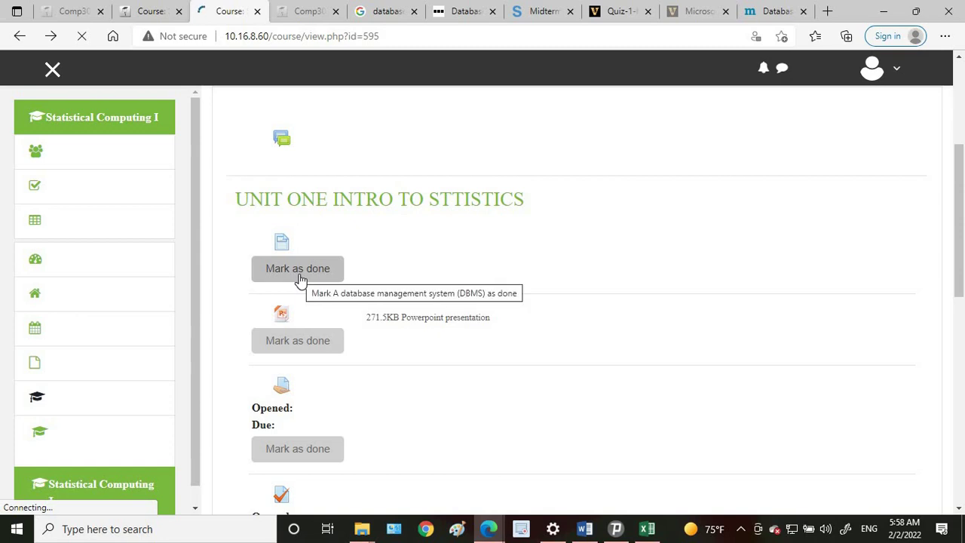
# - Mark the DBMS page and the Course Outline as done, dismissing the tour popups
pyautogui.click(289, 271)
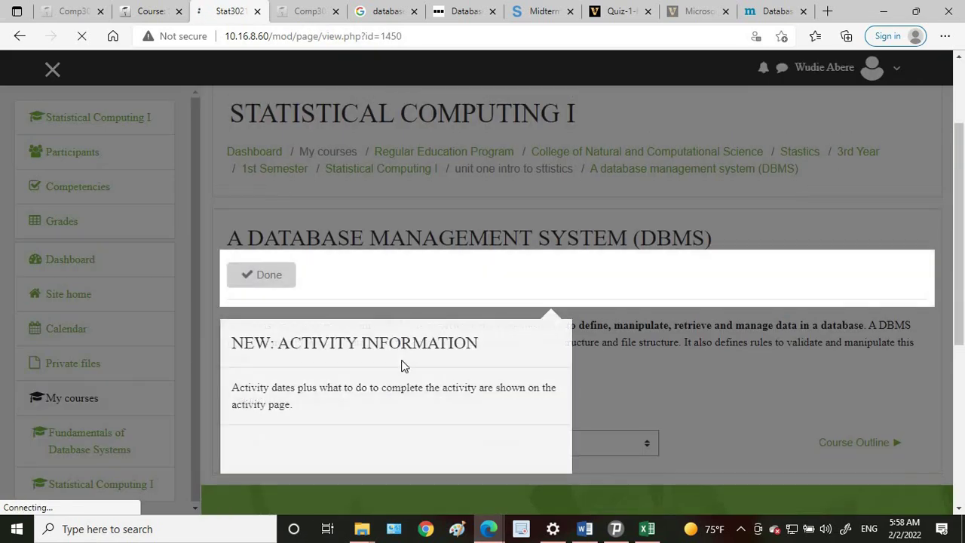
pyautogui.click(642, 365)
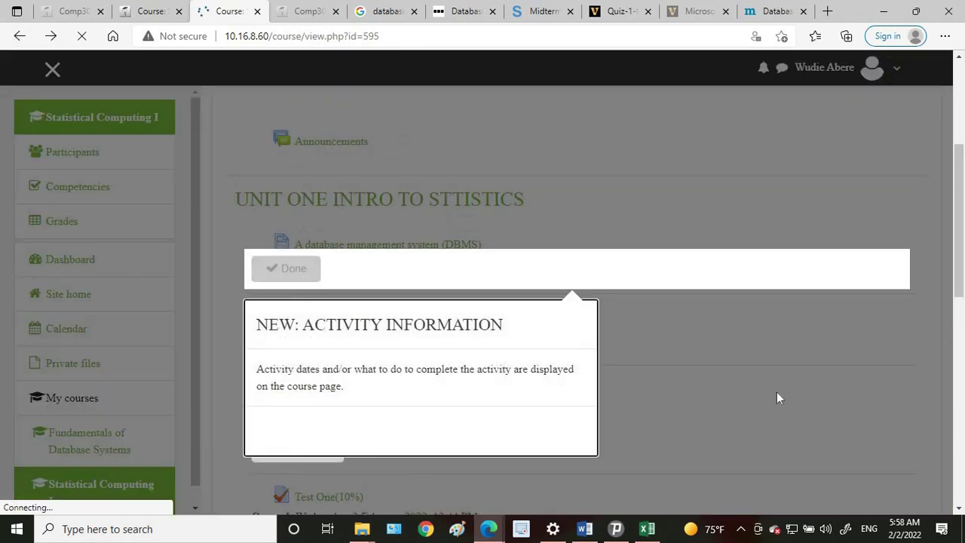
pyautogui.click(781, 388)
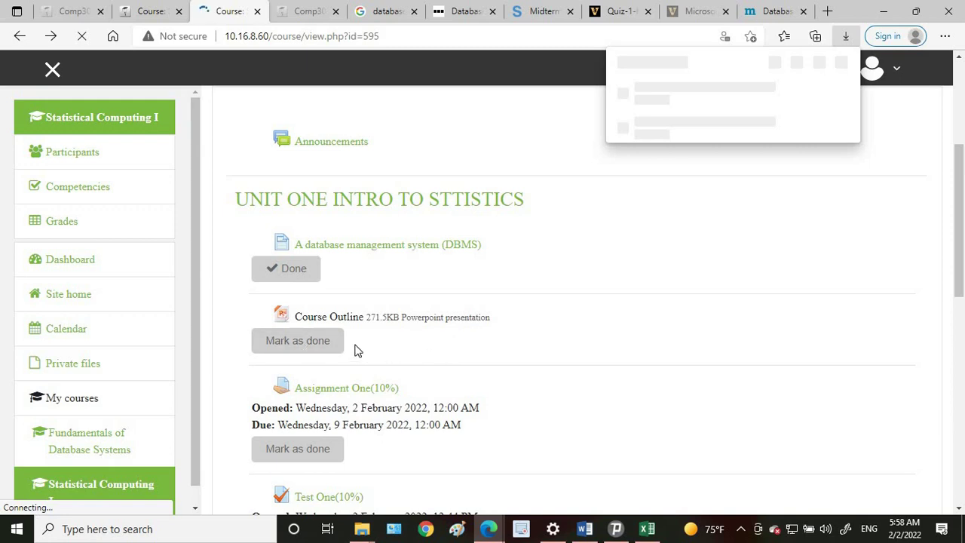
pyautogui.click(312, 340)
pyautogui.scroll(-2, 399, 364)
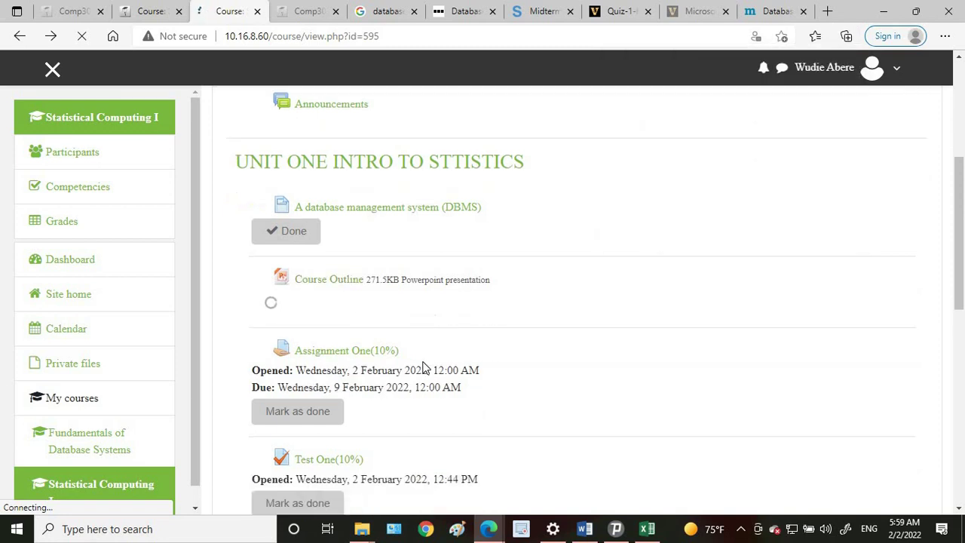